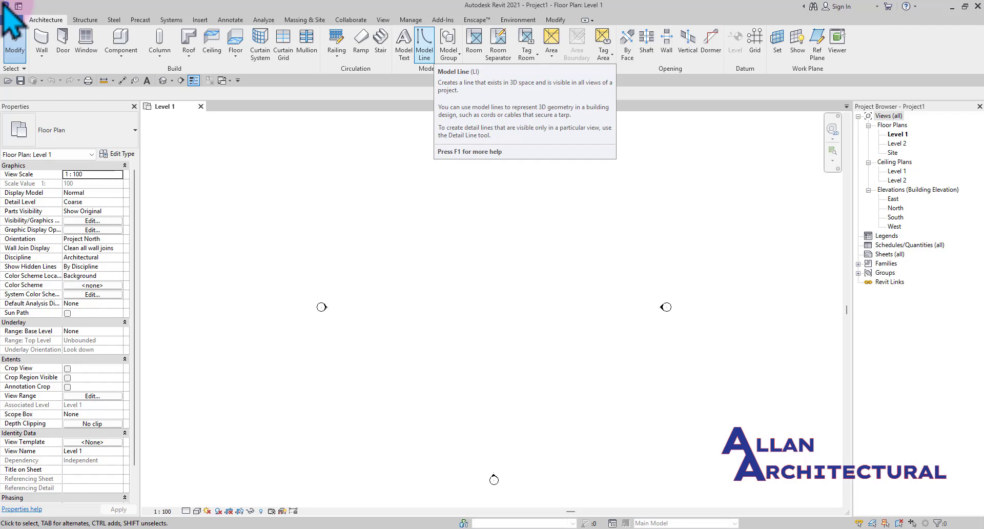
{"action": "left_click", "coordinate": [430, 60]}
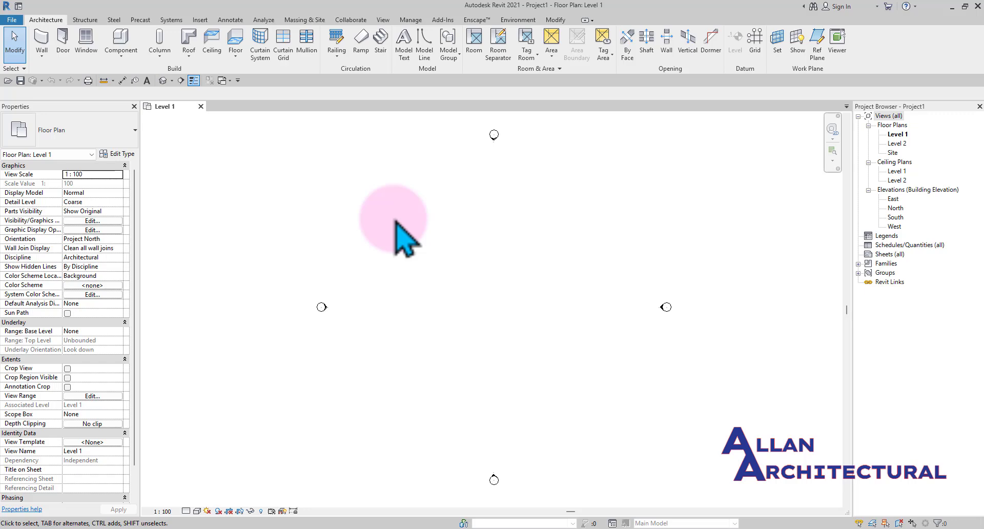
{"action": "middle_click_drag", "start_coordinate": [487, 290], "coordinate": [464, 277]}
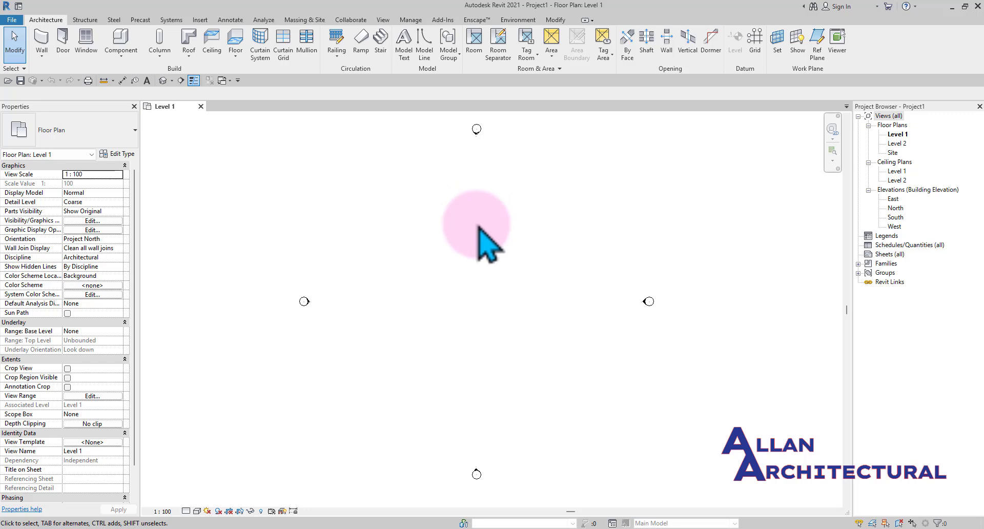
{"action": "middle_click_drag", "start_coordinate": [513, 250], "coordinate": [537, 274]}
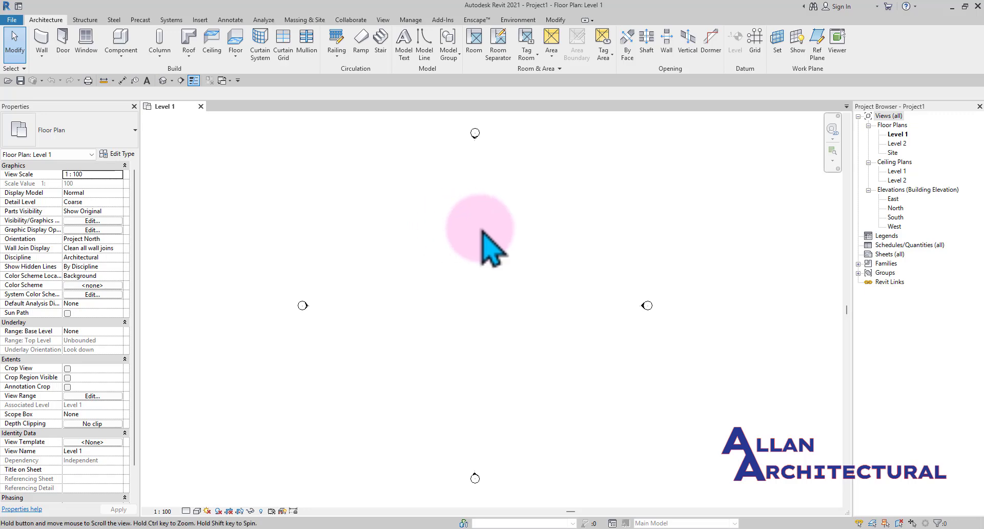
{"action": "middle_click_drag", "start_coordinate": [487, 246], "coordinate": [496, 256]}
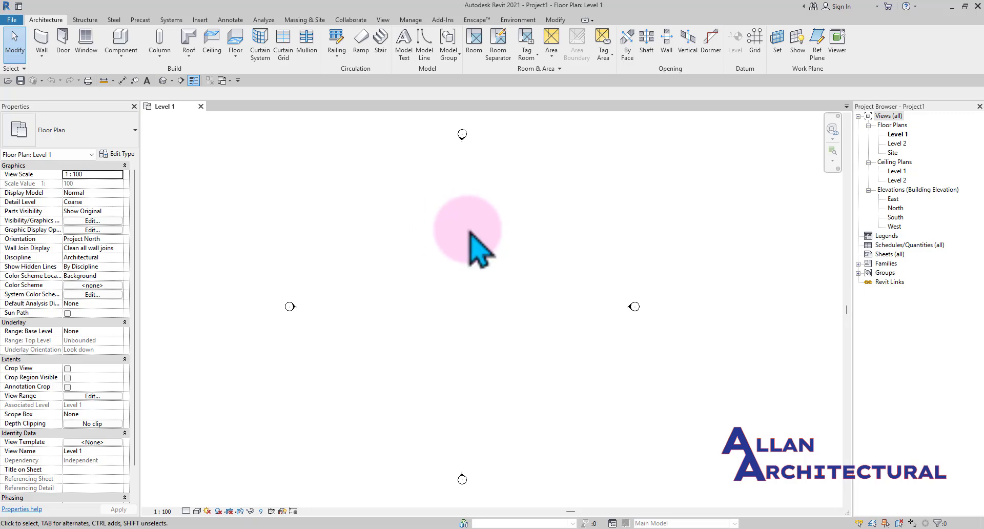
{"action": "middle_click_drag", "start_coordinate": [454, 231], "coordinate": [456, 233]}
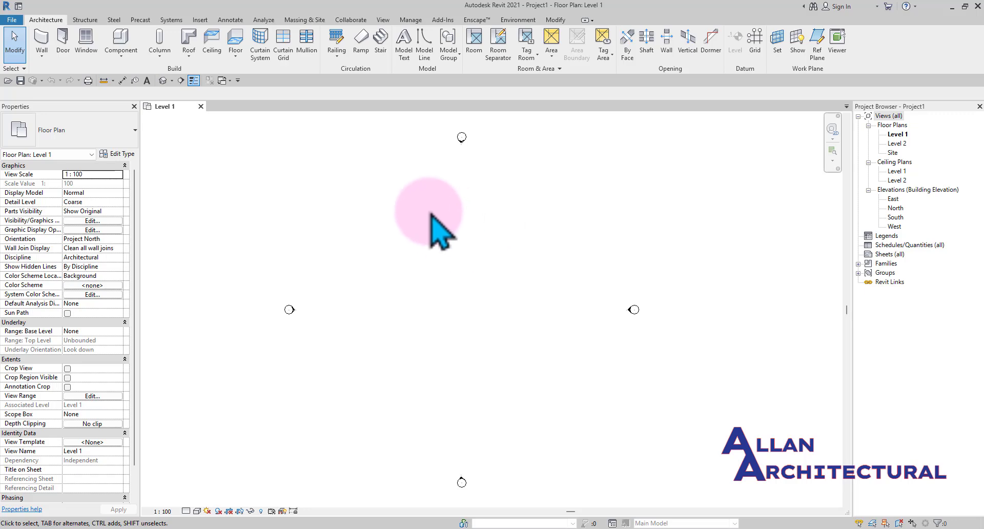
{"action": "middle_click_drag", "start_coordinate": [459, 239], "coordinate": [472, 244]}
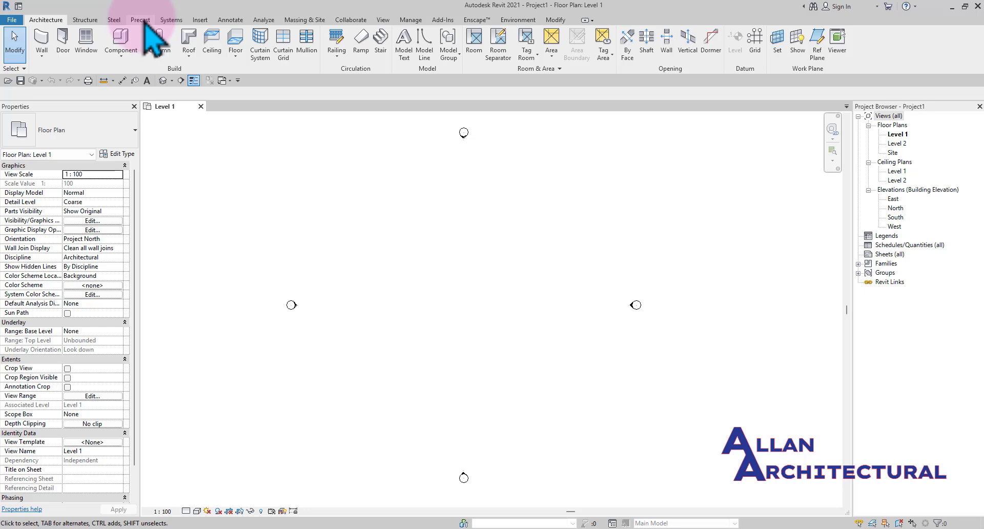
{"action": "left_click", "coordinate": [305, 20]}
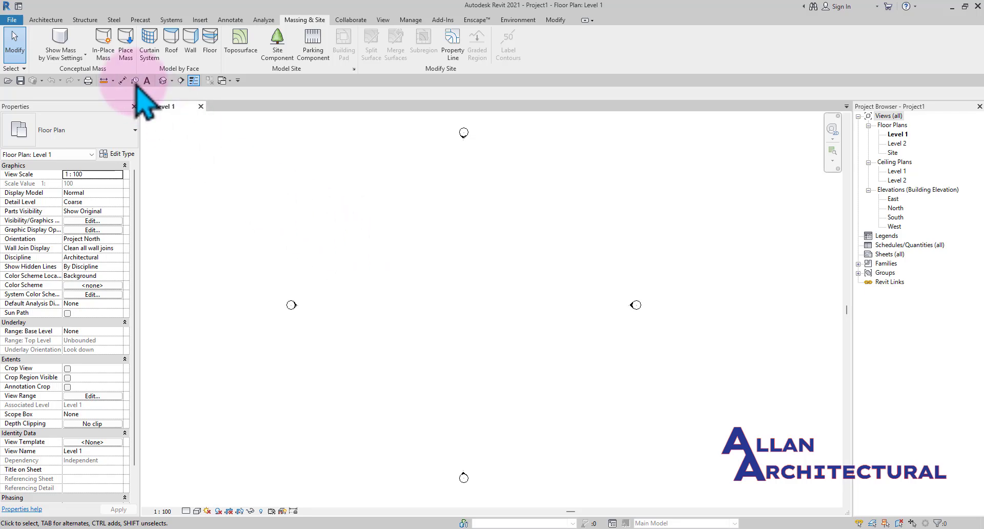
{"action": "left_click", "coordinate": [46, 20]}
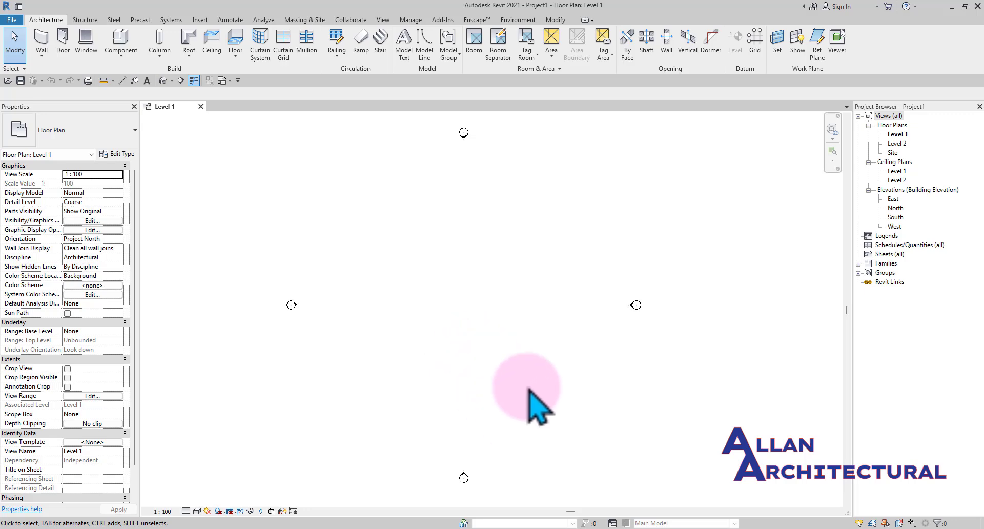
Open the North elevation view from the project browser
{"action": "double_click", "coordinate": [896, 208]}
{"action": "middle_click_drag", "start_coordinate": [405, 287], "coordinate": [535, 275]}
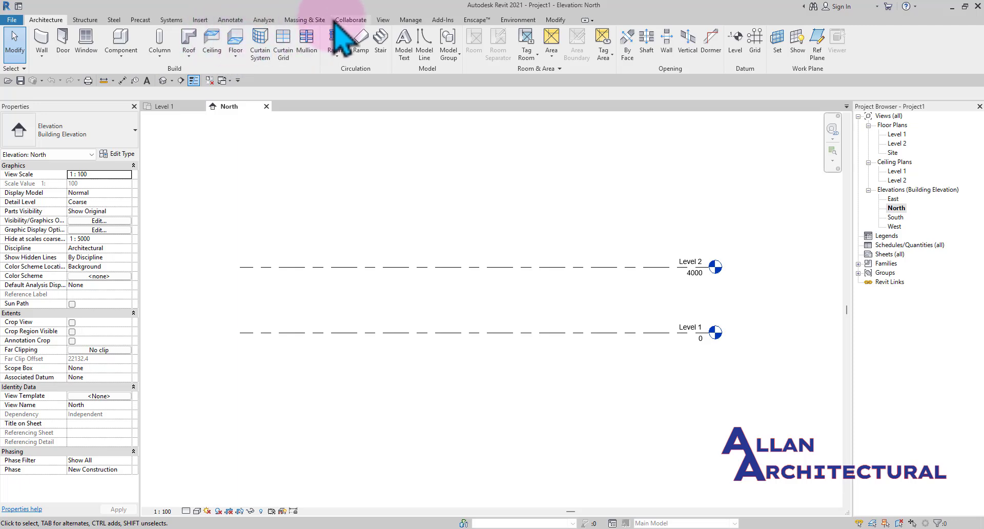
Toggle the mass display to show mass form and floors, then switch it back to view settings
{"action": "left_click", "coordinate": [306, 21]}
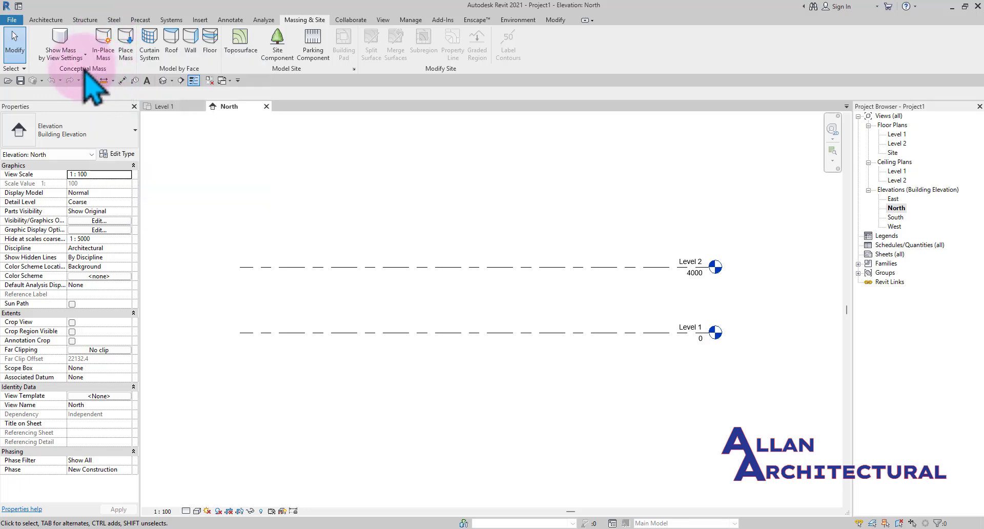
{"action": "left_click", "coordinate": [64, 42]}
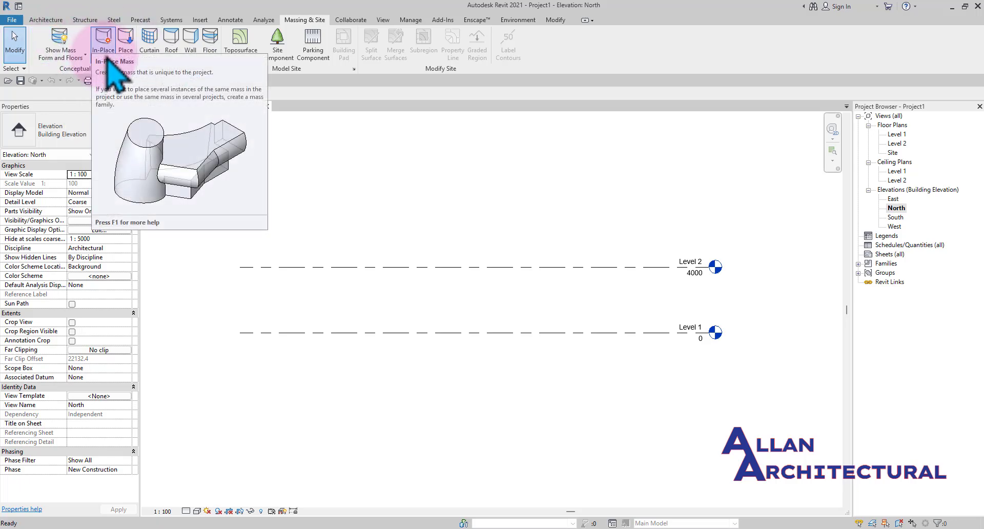
{"action": "left_click", "coordinate": [286, 208]}
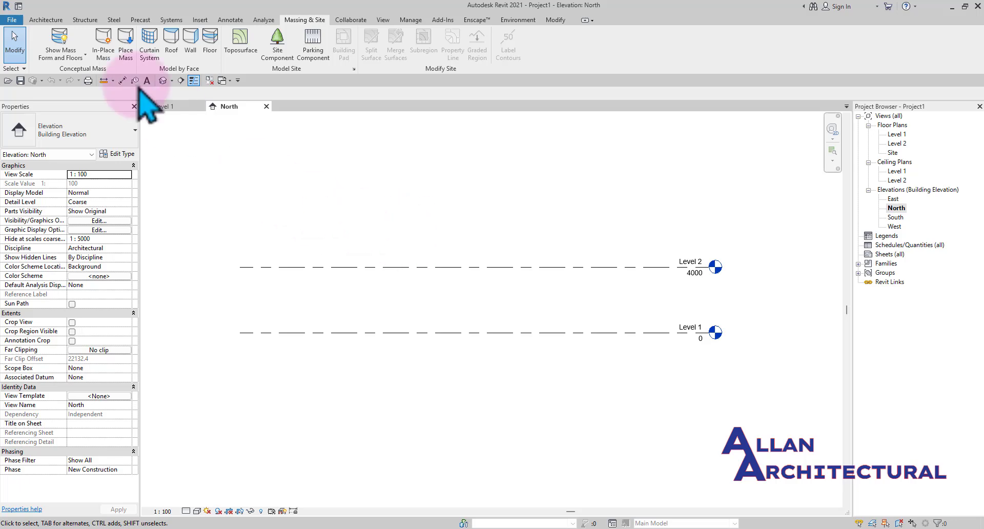
{"action": "left_click", "coordinate": [61, 38]}
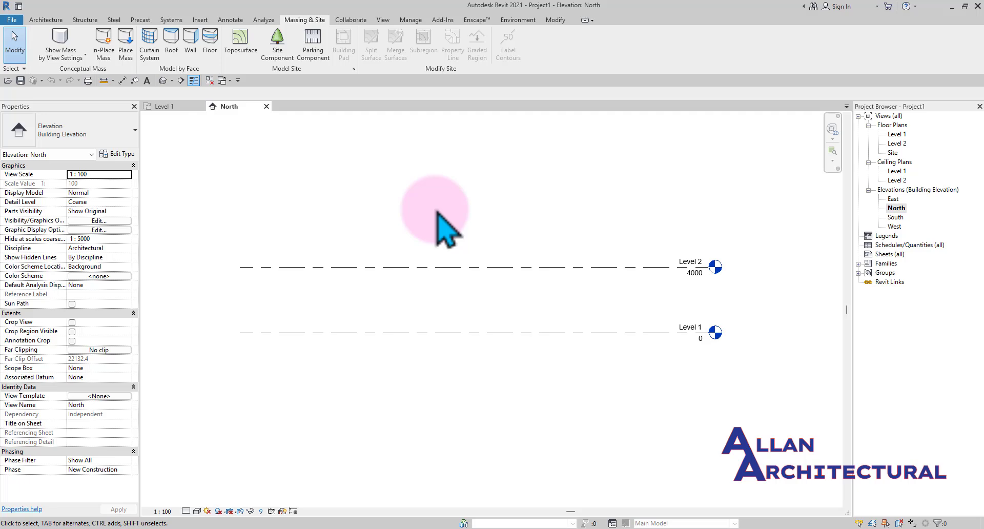
{"action": "scroll", "coordinate": [437, 228], "scroll_direction": "down", "scroll_amount": 1}
{"action": "middle_click_drag", "start_coordinate": [433, 259], "coordinate": [451, 268]}
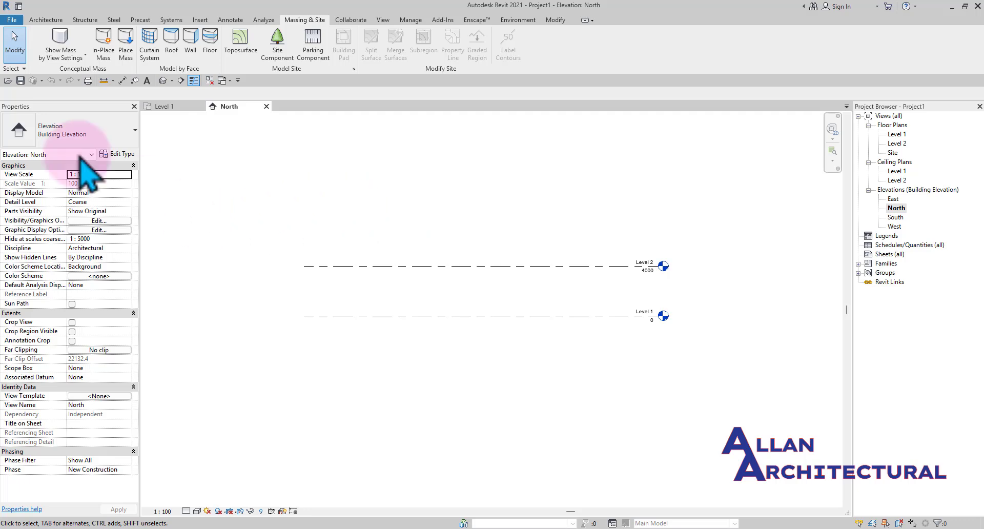
{"action": "left_click", "coordinate": [46, 20]}
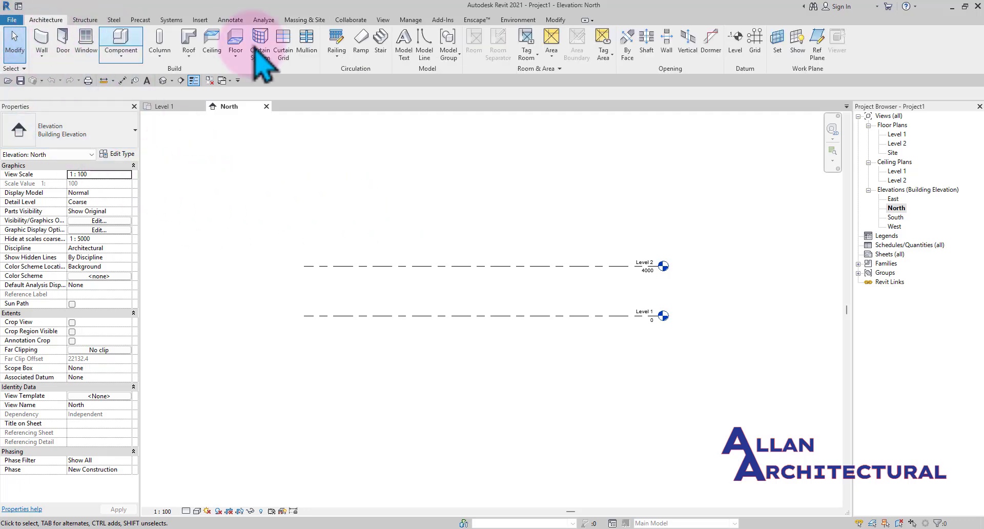
{"action": "scroll", "coordinate": [423, 251], "scroll_direction": "down", "scroll_amount": 1}
{"action": "middle_click_drag", "start_coordinate": [355, 262], "coordinate": [357, 257]}
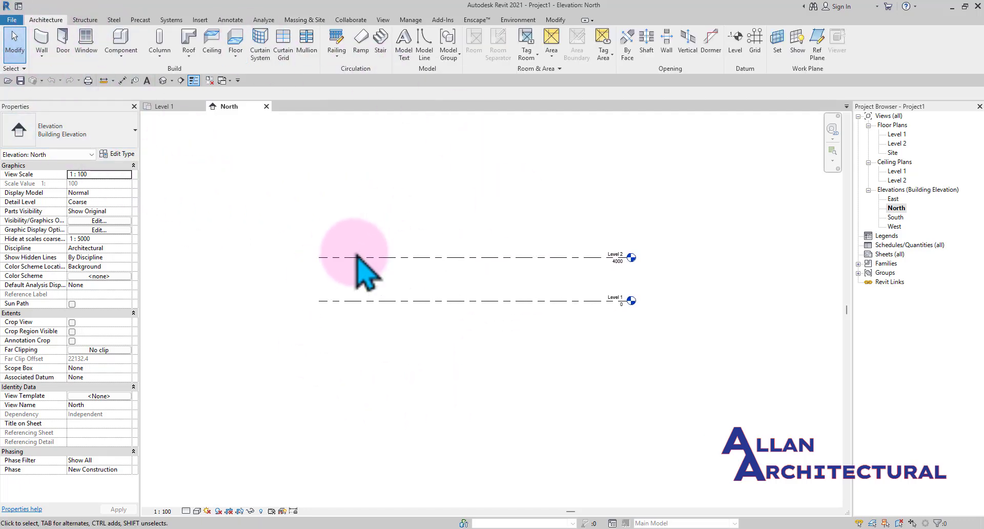
Create a new family from the English Conceptual Mass folder's Metric Mass template
{"action": "left_click", "coordinate": [18, 6]}
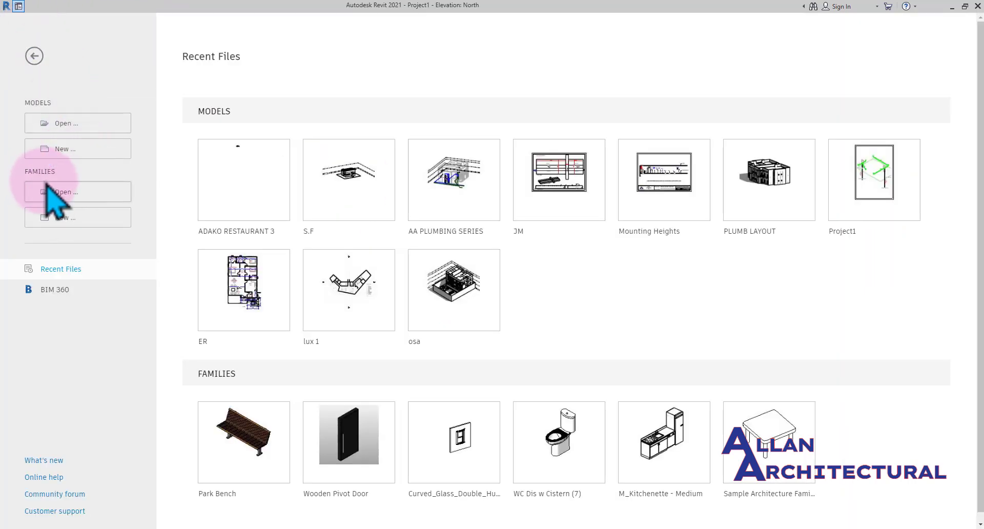
{"action": "left_click", "coordinate": [80, 217]}
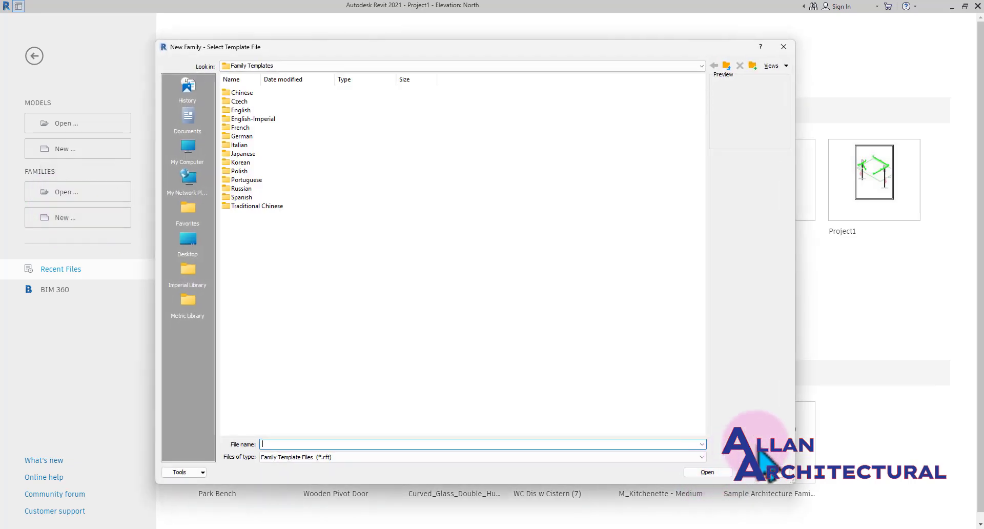
{"action": "double_click", "coordinate": [264, 111]}
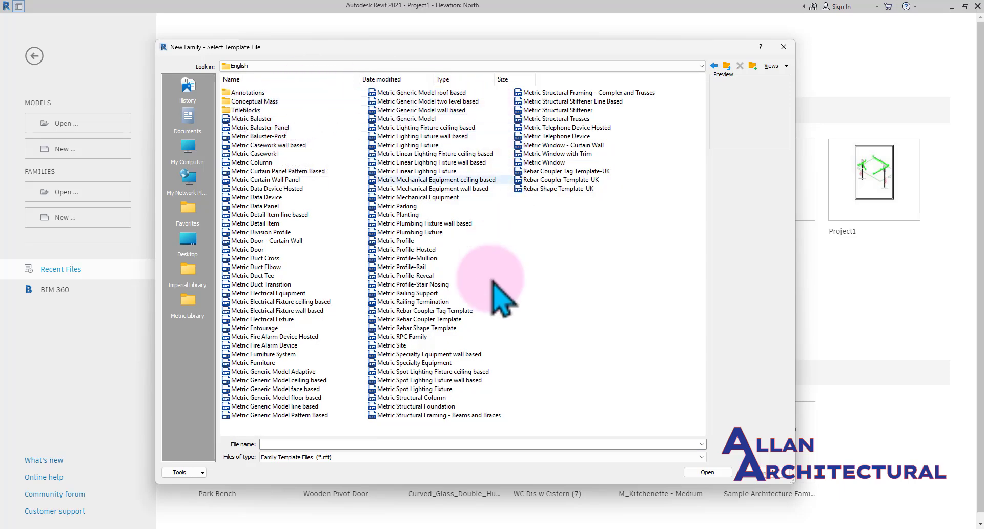
{"action": "double_click", "coordinate": [259, 102]}
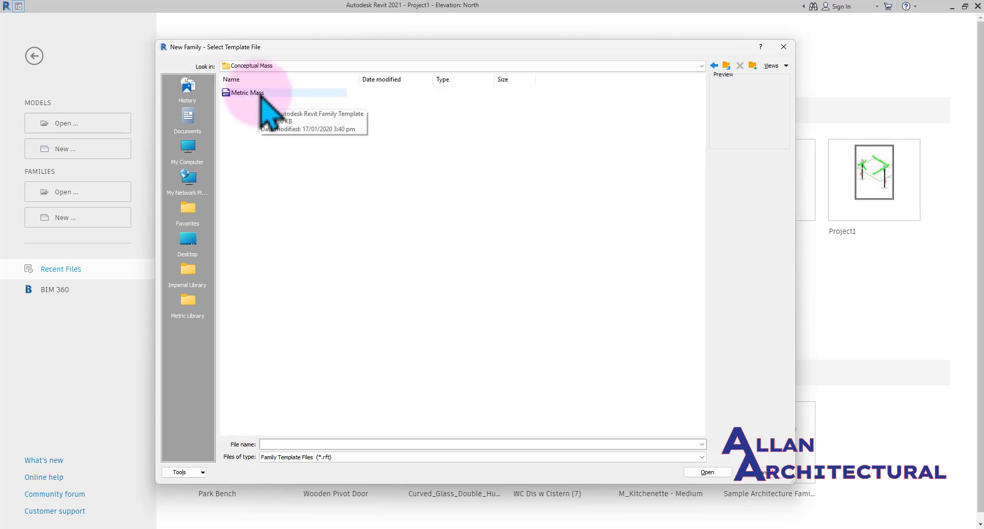
{"action": "left_click", "coordinate": [264, 102]}
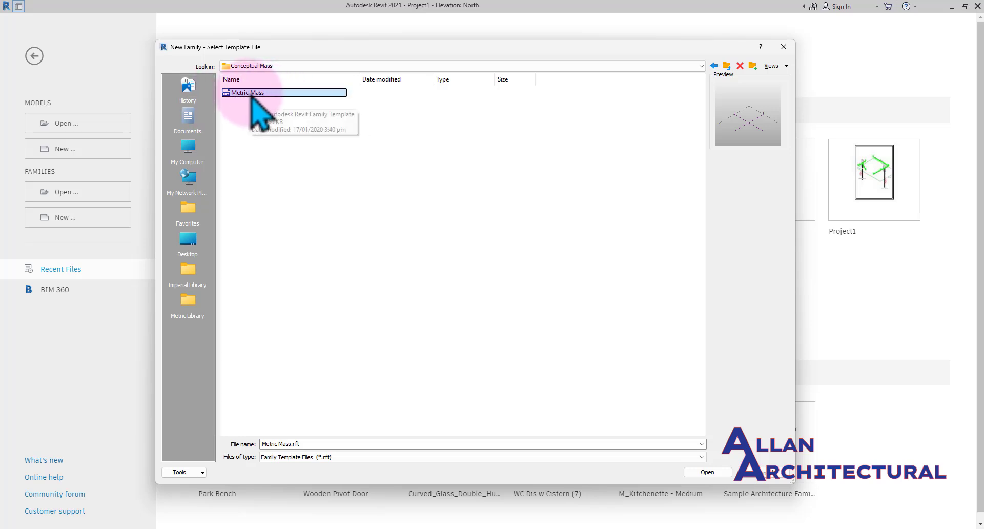
{"action": "left_click", "coordinate": [709, 472]}
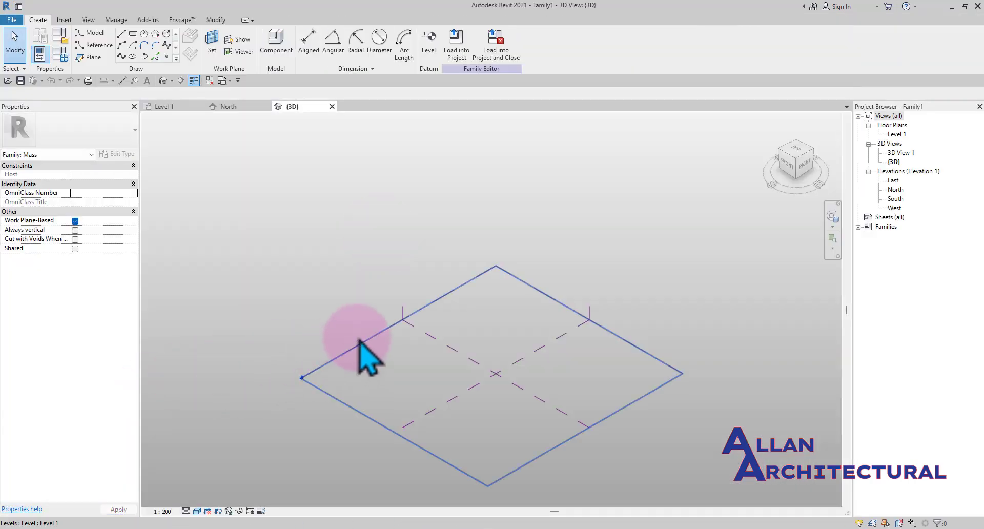
Orbit and zoom the 3D view to examine the mass template's reference planes and level
{"action": "scroll", "coordinate": [340, 289], "scroll_direction": "down", "scroll_amount": 2}
{"action": "middle_click_drag", "start_coordinate": [369, 341], "coordinate": [360, 328]}
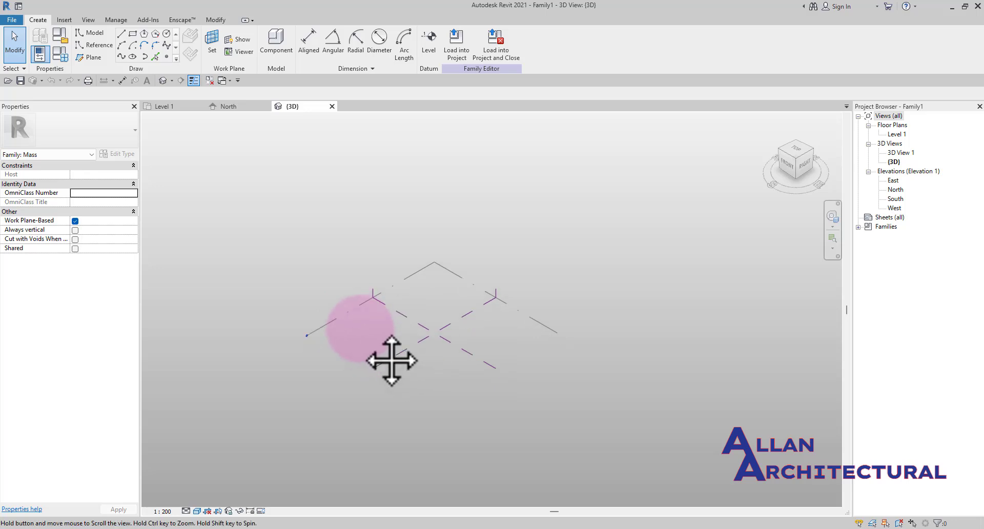
{"action": "middle_click_drag", "start_coordinate": [392, 360], "coordinate": [365, 328]}
{"action": "scroll", "coordinate": [384, 349], "scroll_direction": "up", "scroll_amount": 2}
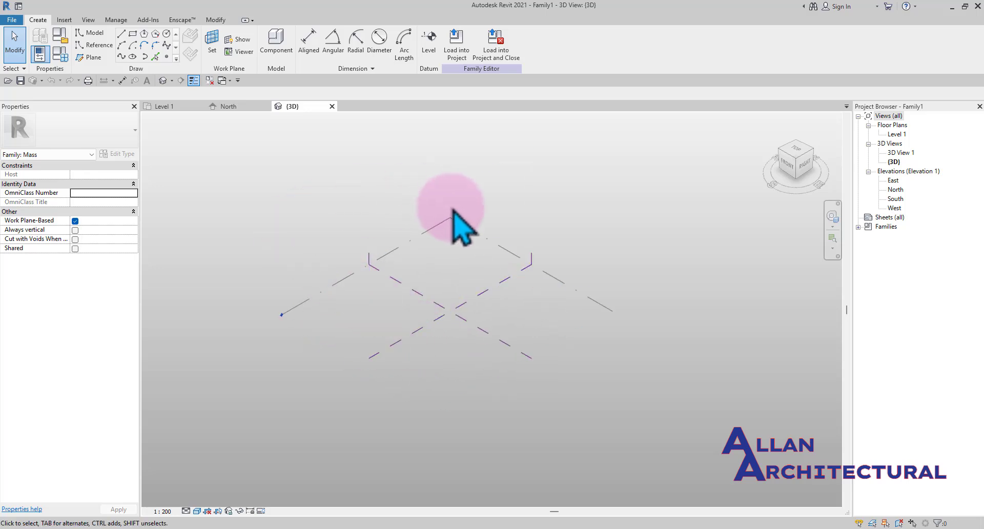
{"action": "scroll", "coordinate": [482, 247], "scroll_direction": "up", "scroll_amount": 1}
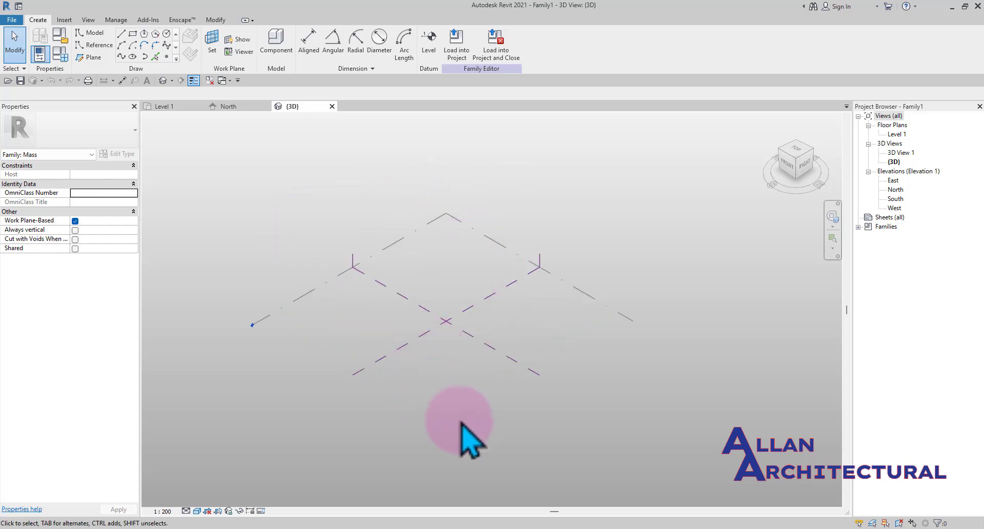
{"action": "middle_click_drag", "start_coordinate": [461, 425], "coordinate": [263, 395], "text": "shift"}
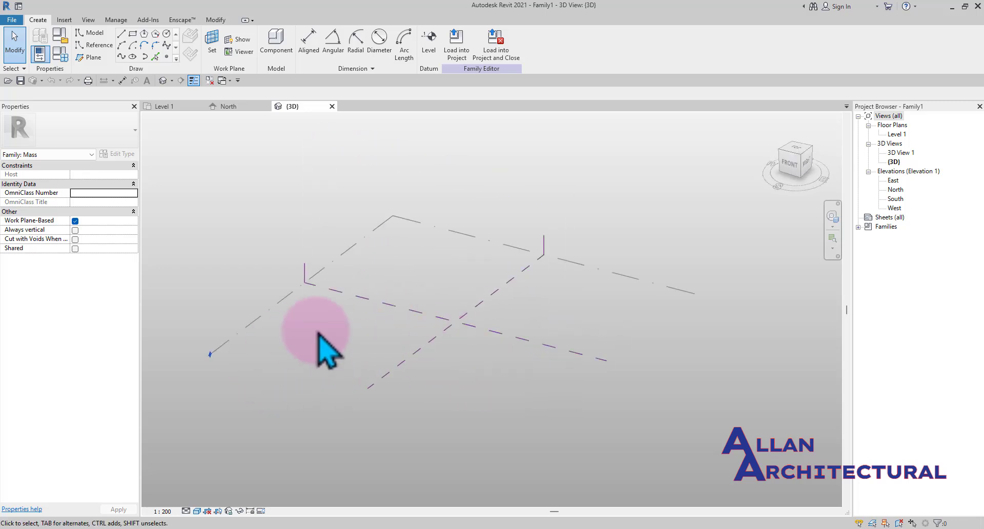
{"action": "scroll", "coordinate": [395, 310], "scroll_direction": "down", "scroll_amount": 2}
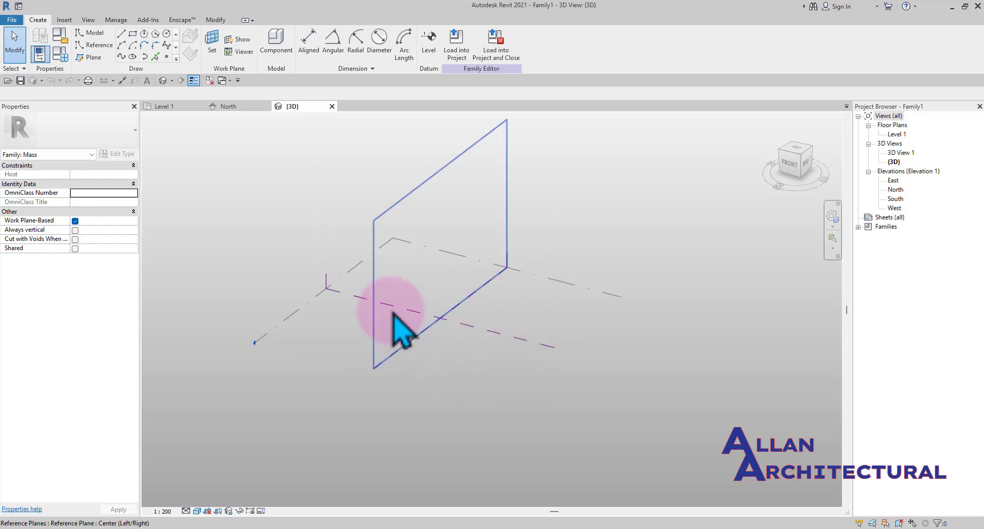
{"action": "scroll", "coordinate": [344, 270], "scroll_direction": "down", "scroll_amount": 1}
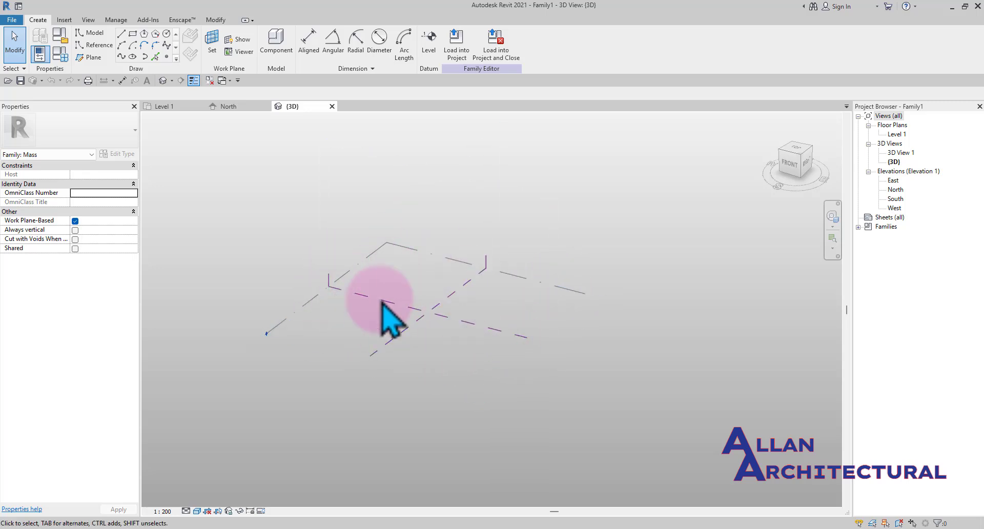
{"action": "middle_click_drag", "start_coordinate": [433, 315], "coordinate": [413, 337]}
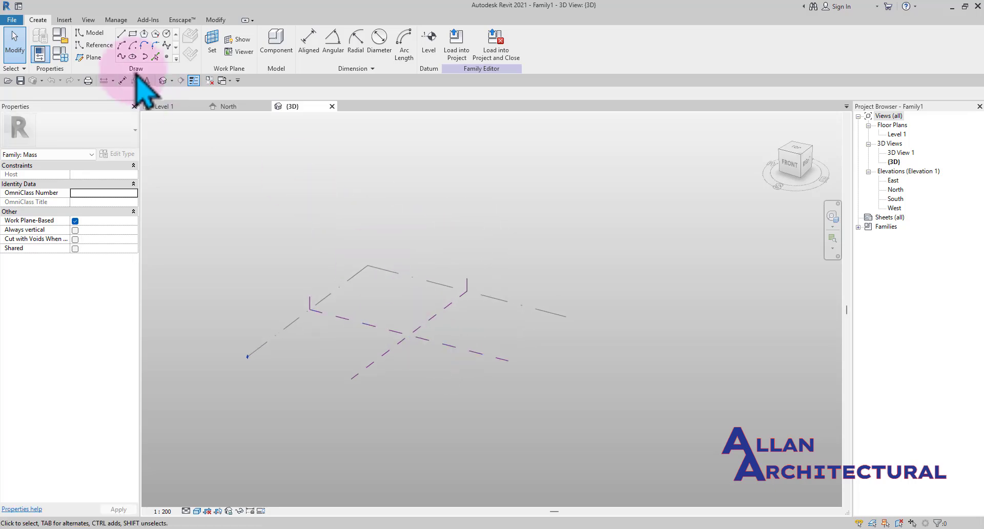
Close the Level 1 and North view tabs so only the 3D view stays open
{"action": "left_click", "coordinate": [201, 107]}
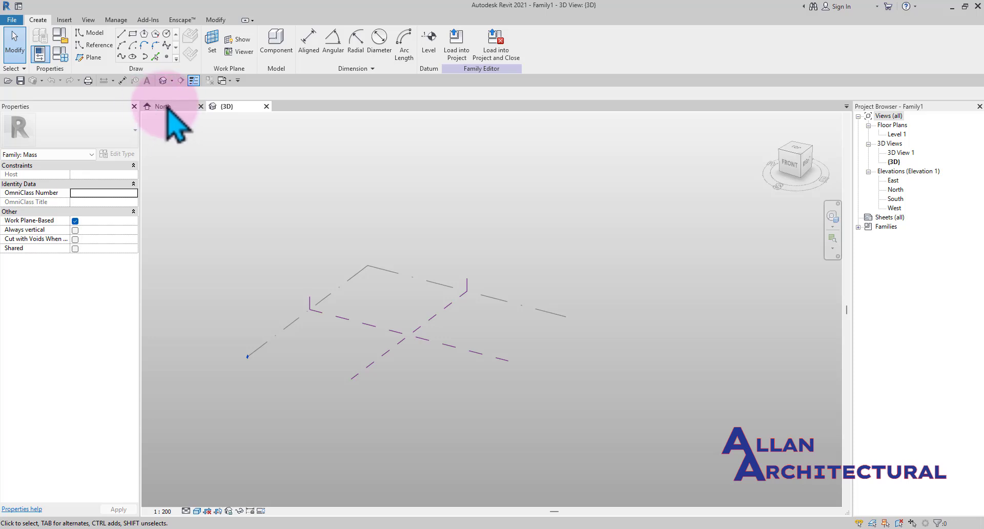
{"action": "left_click", "coordinate": [201, 106]}
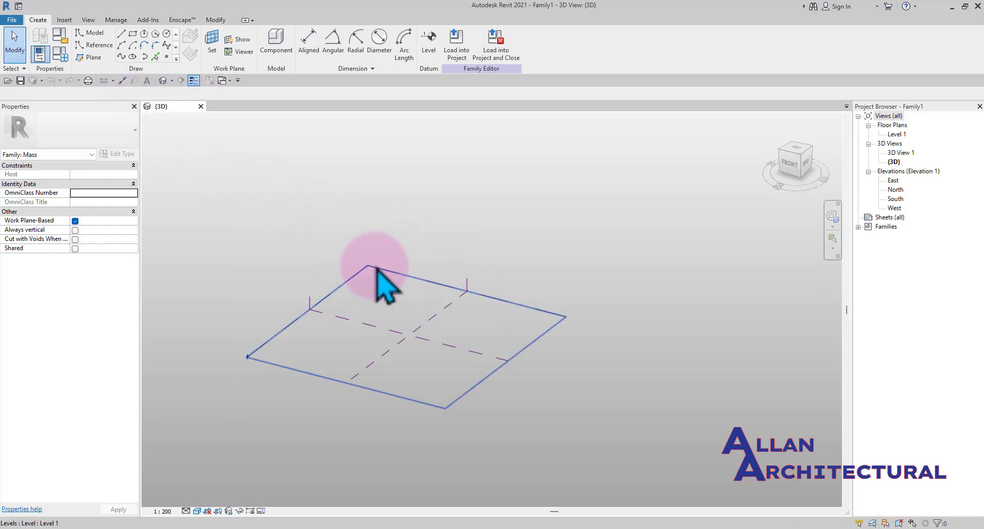
{"action": "middle_click_drag", "start_coordinate": [382, 266], "coordinate": [453, 343], "text": "shift"}
{"action": "scroll", "coordinate": [418, 305], "scroll_direction": "up", "scroll_amount": 3}
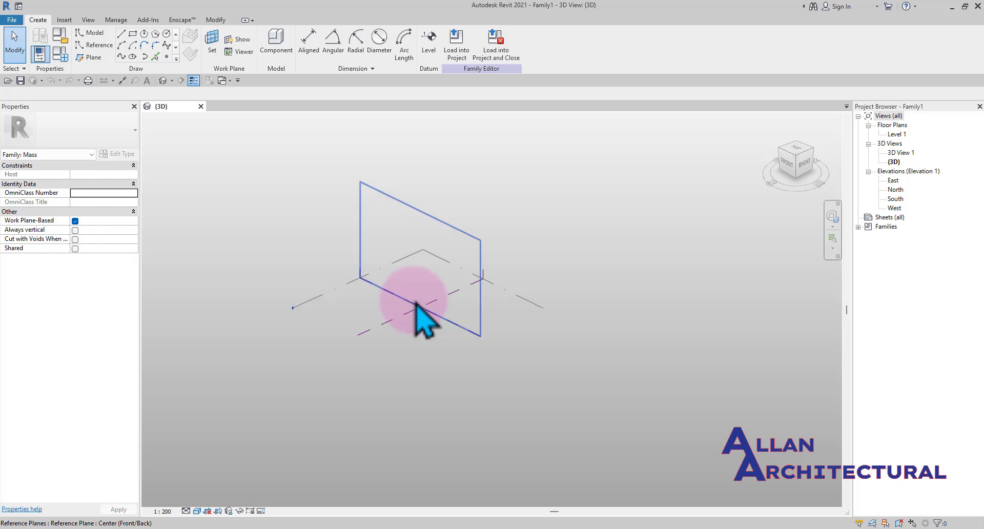
{"action": "middle_click_drag", "start_coordinate": [344, 275], "coordinate": [396, 281]}
{"action": "middle_click_drag", "start_coordinate": [514, 322], "coordinate": [513, 308]}
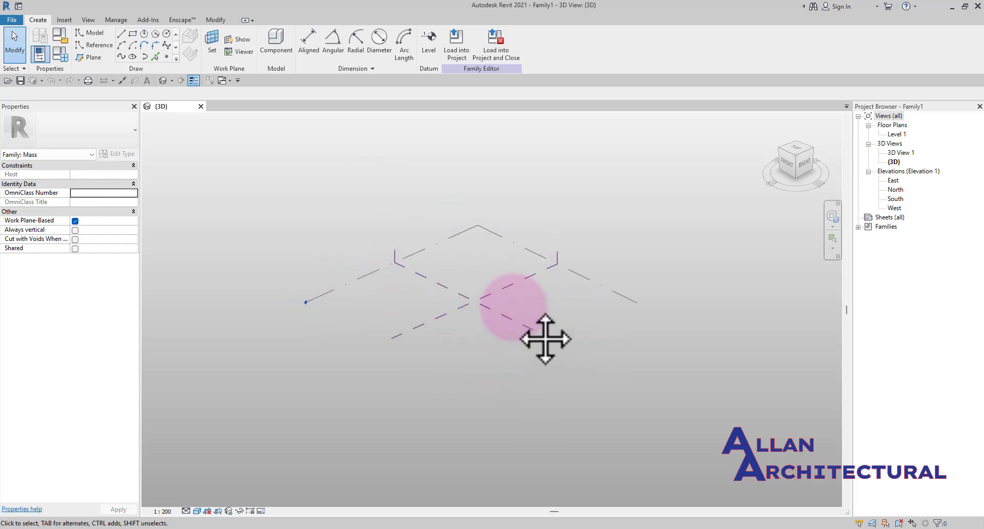
{"action": "middle_click_drag", "start_coordinate": [492, 356], "coordinate": [471, 342]}
{"action": "mouse_move", "coordinate": [439, 310]}
{"action": "middle_mouse_down"}
{"action": "mouse_move", "coordinate": [446, 301]}
{"action": "mouse_move", "coordinate": [444, 321]}
{"action": "middle_mouse_up"}
{"action": "scroll", "coordinate": [442, 320], "scroll_direction": "up", "scroll_amount": 1}
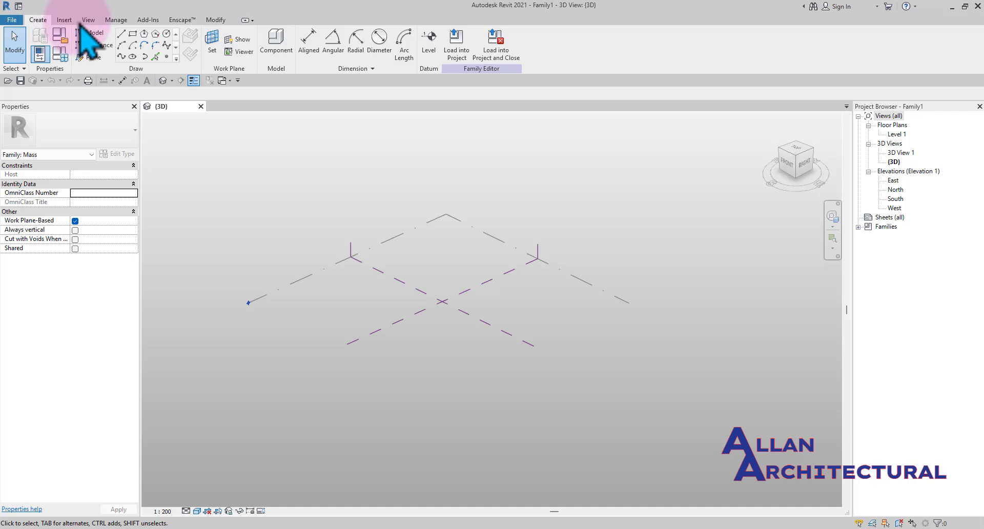
{"action": "left_click", "coordinate": [64, 19]}
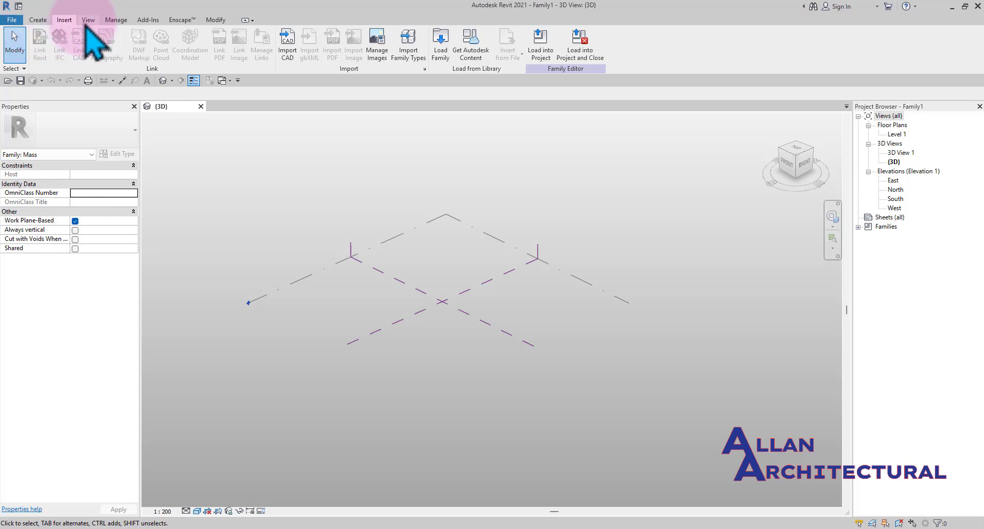
{"action": "left_click", "coordinate": [89, 21]}
{"action": "left_click", "coordinate": [116, 20]}
{"action": "left_click", "coordinate": [148, 20]}
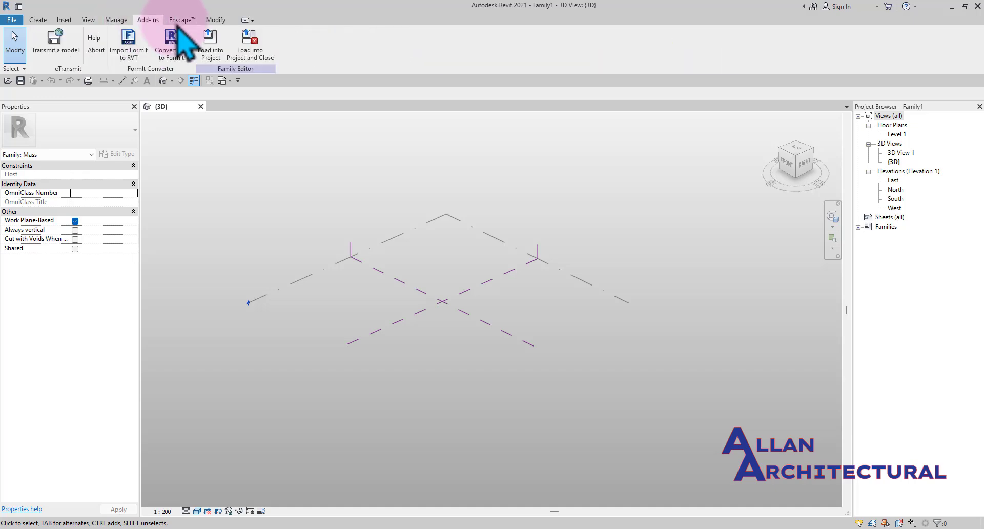
{"action": "left_click", "coordinate": [186, 20]}
{"action": "left_click", "coordinate": [216, 20]}
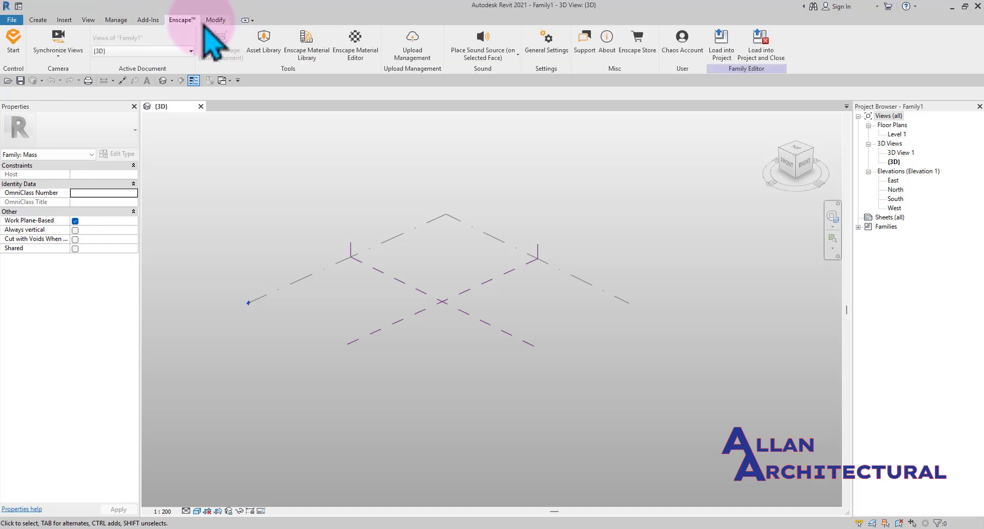
Draw a rectangle of model lines on Level 1 beside the reference planes' intersection, then exit the line tool
{"action": "left_click", "coordinate": [39, 20]}
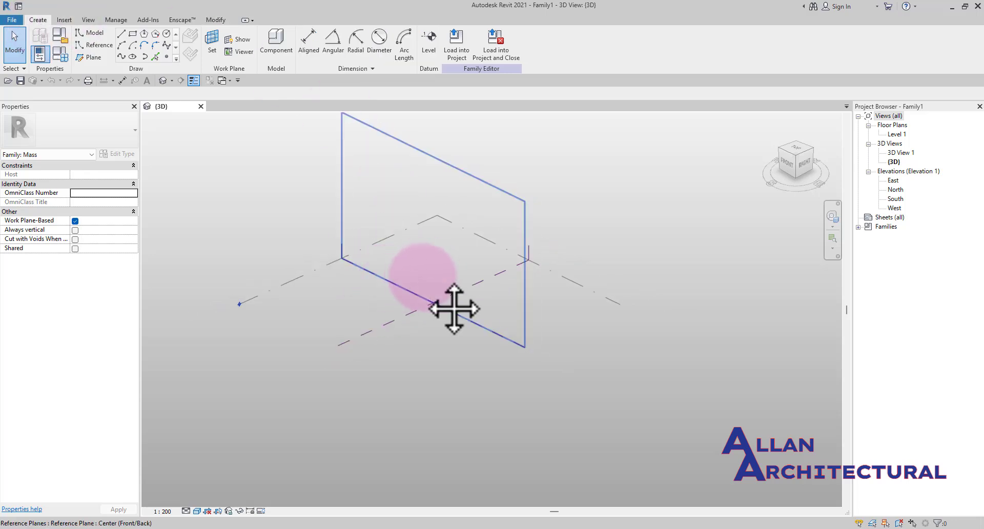
{"action": "middle_click_drag", "start_coordinate": [454, 308], "coordinate": [379, 354]}
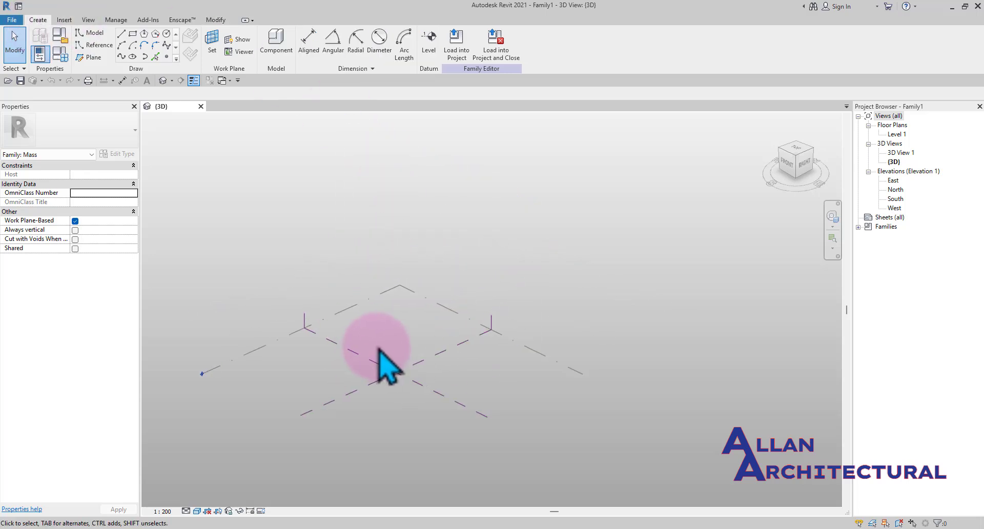
{"action": "scroll", "coordinate": [387, 352], "scroll_direction": "up", "scroll_amount": 2}
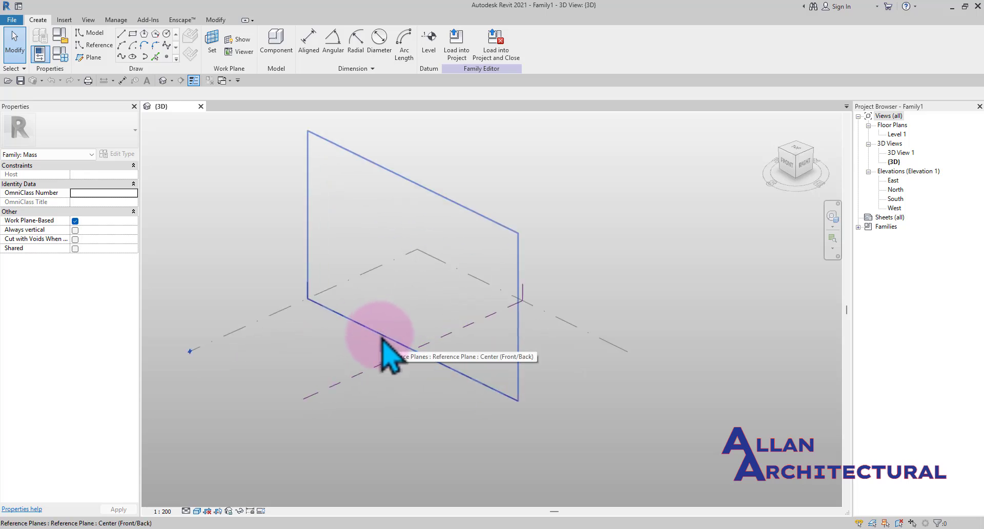
{"action": "middle_click_drag", "start_coordinate": [321, 337], "coordinate": [329, 324]}
{"action": "scroll", "coordinate": [329, 325], "scroll_direction": "up", "scroll_amount": 2}
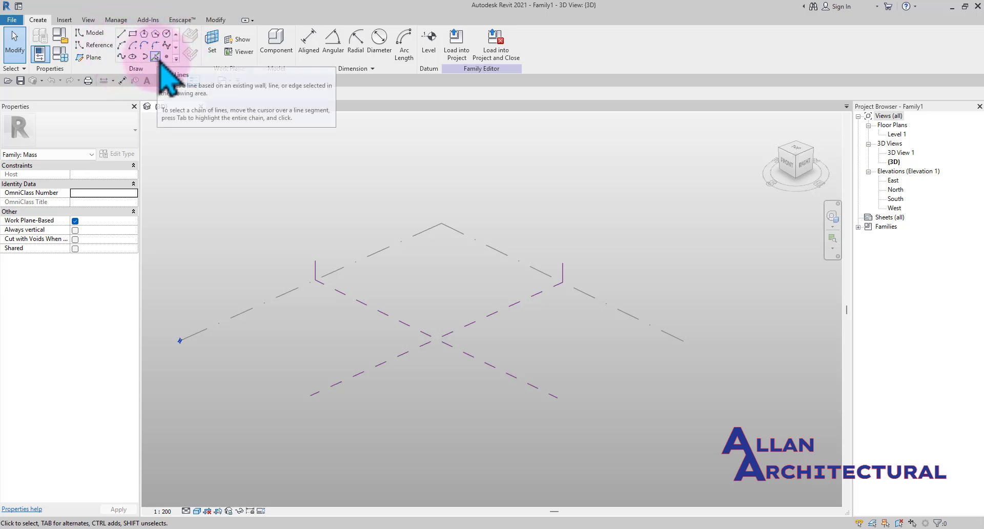
{"action": "left_click", "coordinate": [133, 34]}
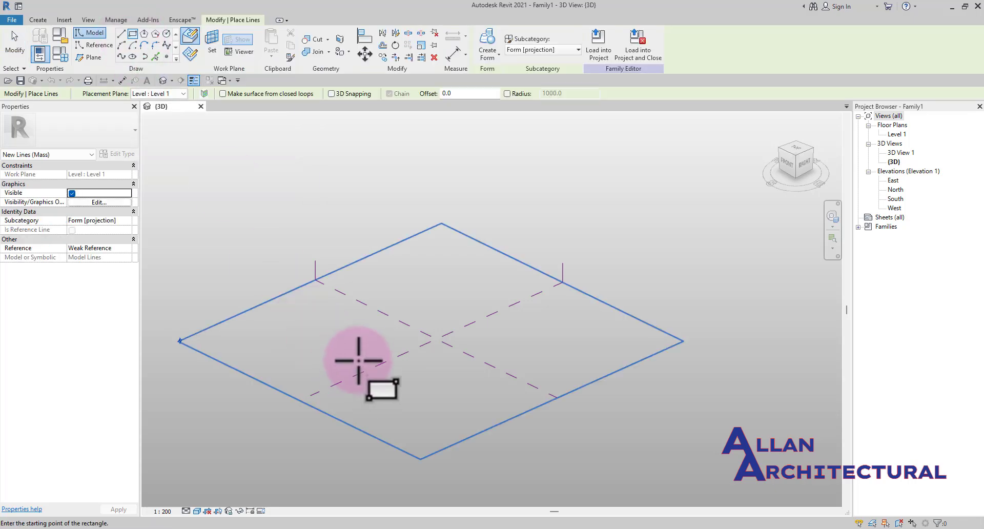
{"action": "left_click", "coordinate": [352, 324]}
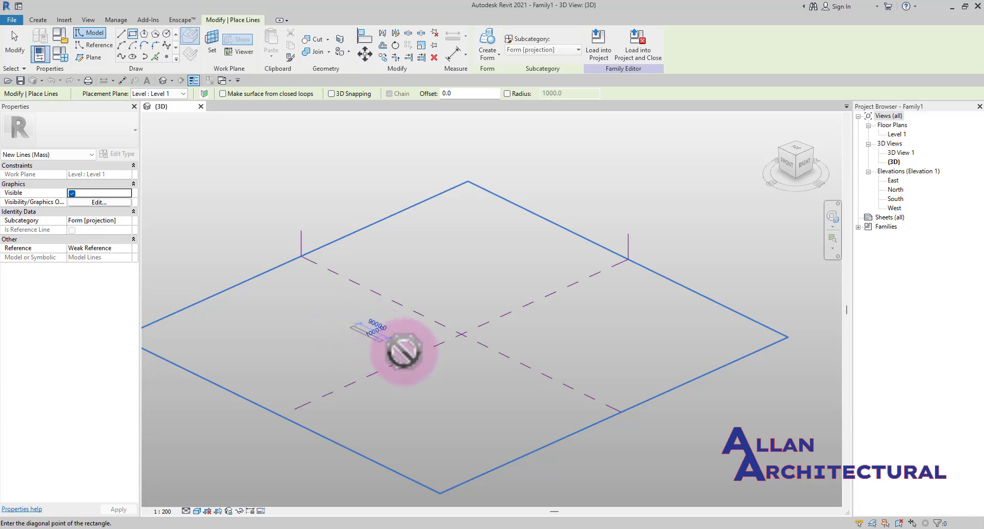
{"action": "scroll", "coordinate": [406, 347], "scroll_direction": "up", "scroll_amount": 2}
{"action": "scroll", "coordinate": [477, 333], "scroll_direction": "up", "scroll_amount": 4}
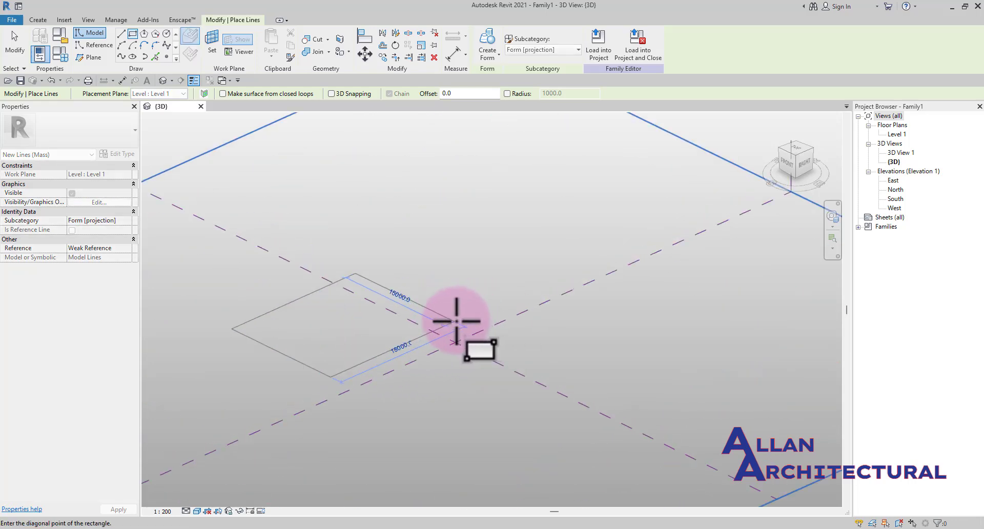
{"action": "left_click", "coordinate": [457, 321]}
{"action": "scroll", "coordinate": [410, 323], "scroll_direction": "down", "scroll_amount": 3}
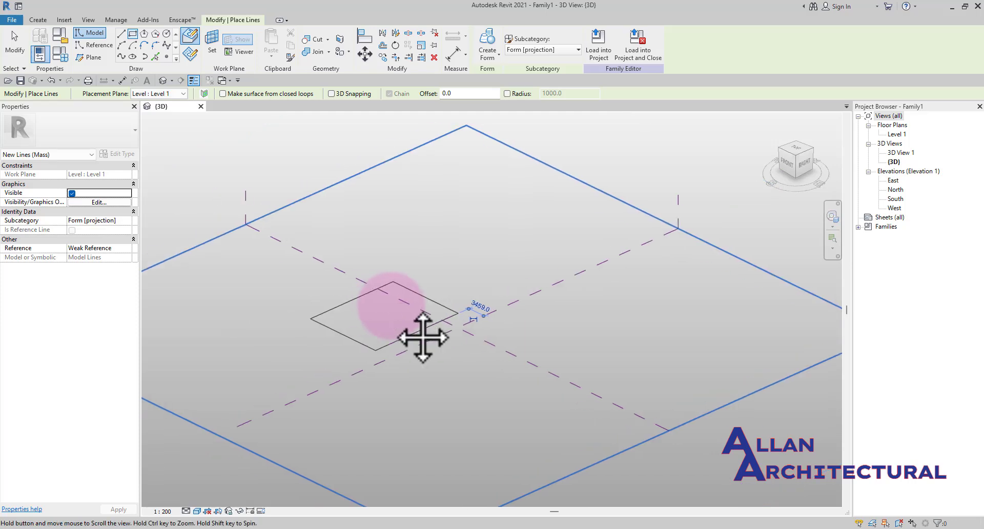
{"action": "scroll", "coordinate": [396, 306], "scroll_direction": "up", "scroll_amount": 1}
{"action": "middle_click_drag", "start_coordinate": [400, 278], "coordinate": [384, 280]}
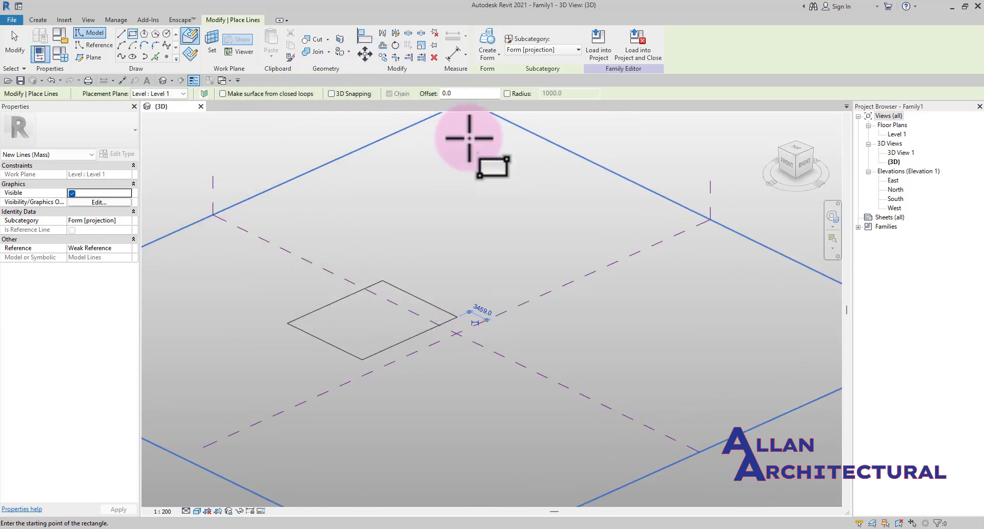
{"action": "key", "text": "Escape"}
{"action": "key", "text": "Escape"}
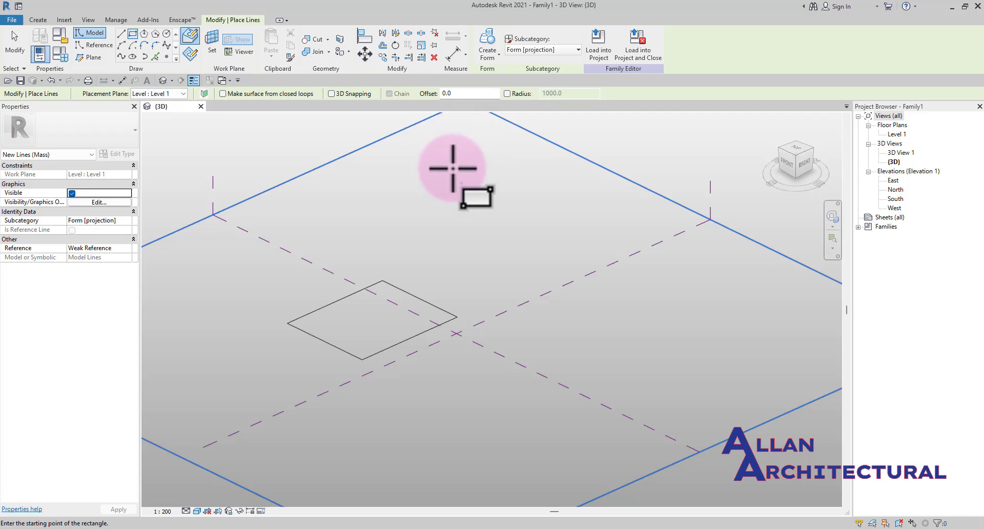
Select the rectangle's full chain of lines and create a solid form from it
{"action": "key", "text": "Tab"}
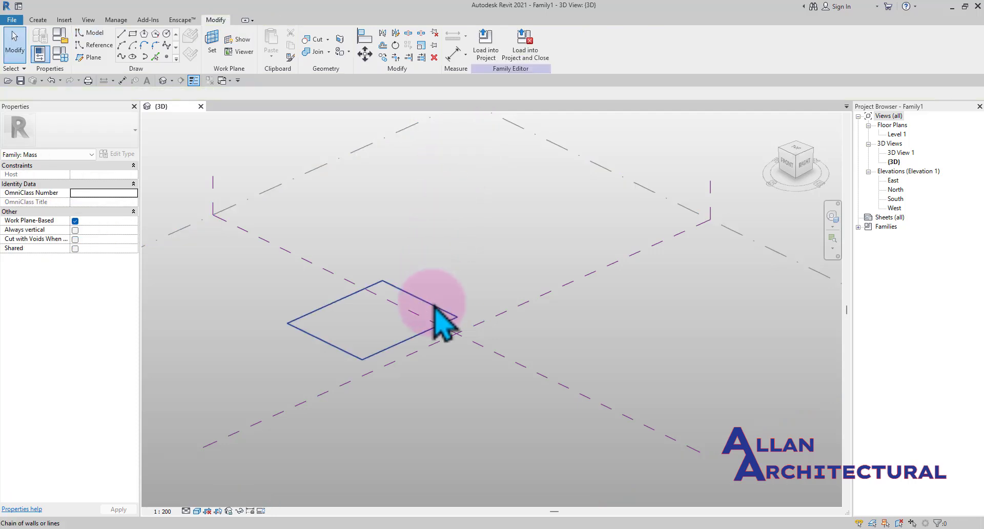
{"action": "scroll", "coordinate": [431, 305], "scroll_direction": "up", "scroll_amount": 1}
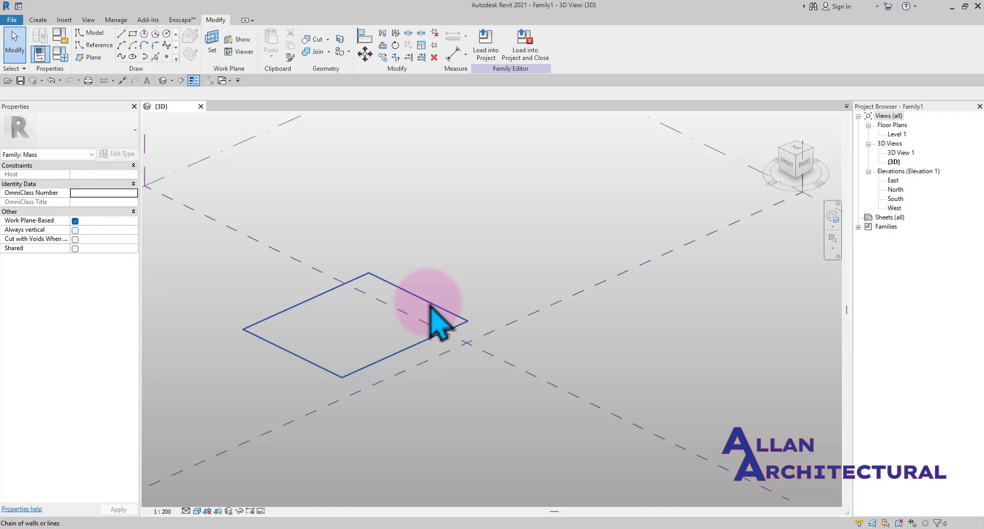
{"action": "scroll", "coordinate": [328, 371], "scroll_direction": "up", "scroll_amount": 2}
{"action": "key", "text": "Tab"}
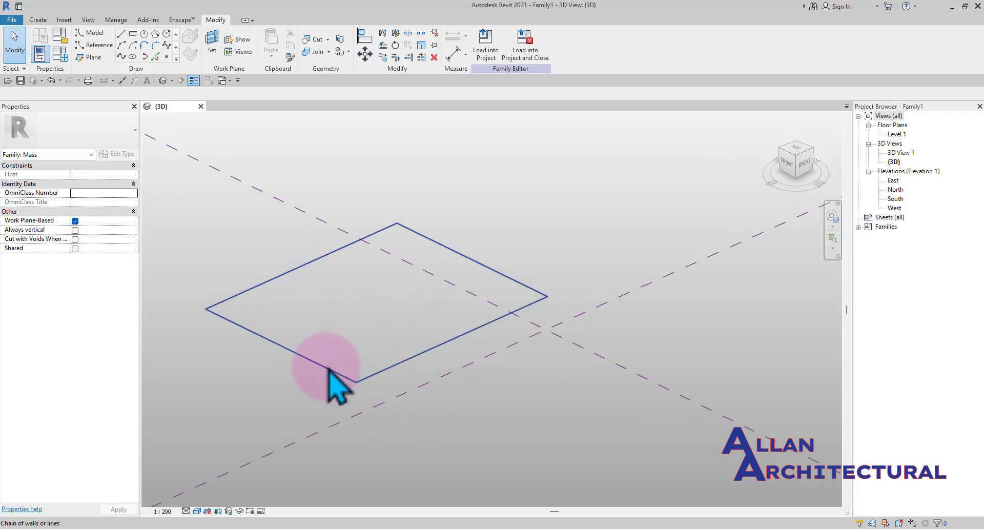
{"action": "left_click", "coordinate": [328, 370]}
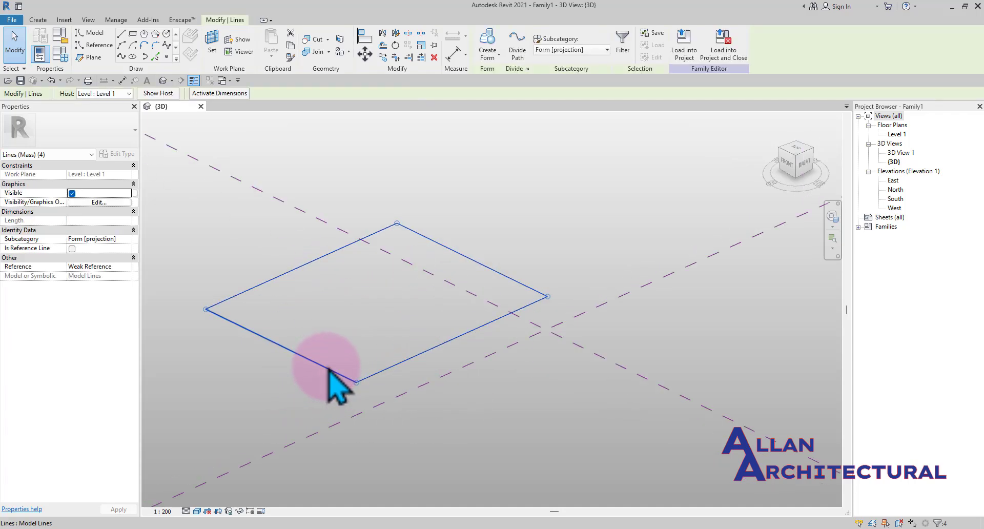
{"action": "scroll", "coordinate": [339, 366], "scroll_direction": "down", "scroll_amount": 2}
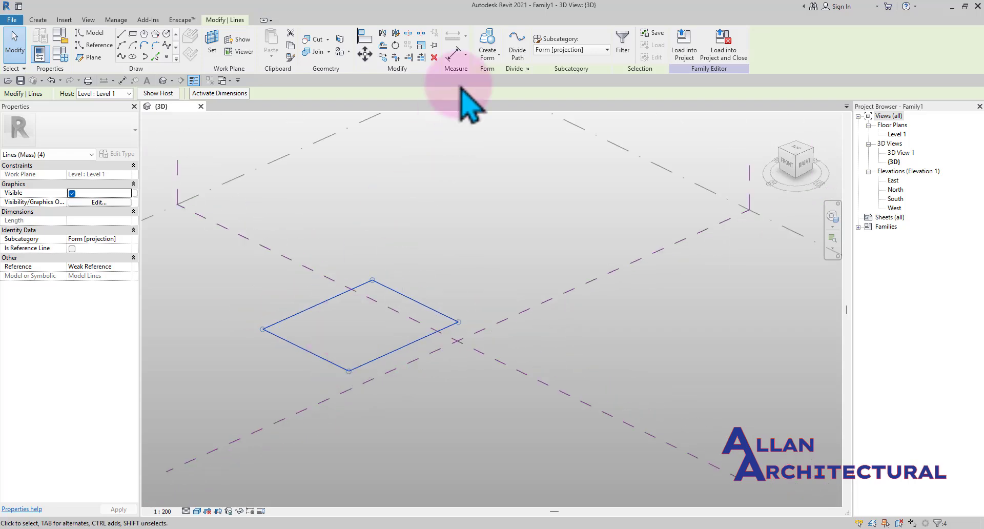
{"action": "left_click", "coordinate": [486, 51]}
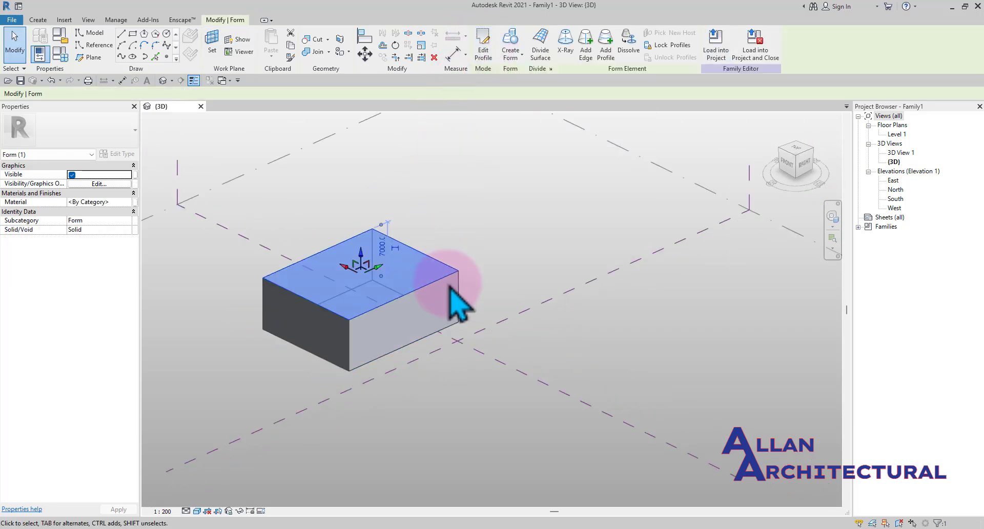
Orbit and zoom around the new solid form to examine it
{"action": "scroll", "coordinate": [455, 292], "scroll_direction": "down", "scroll_amount": 1}
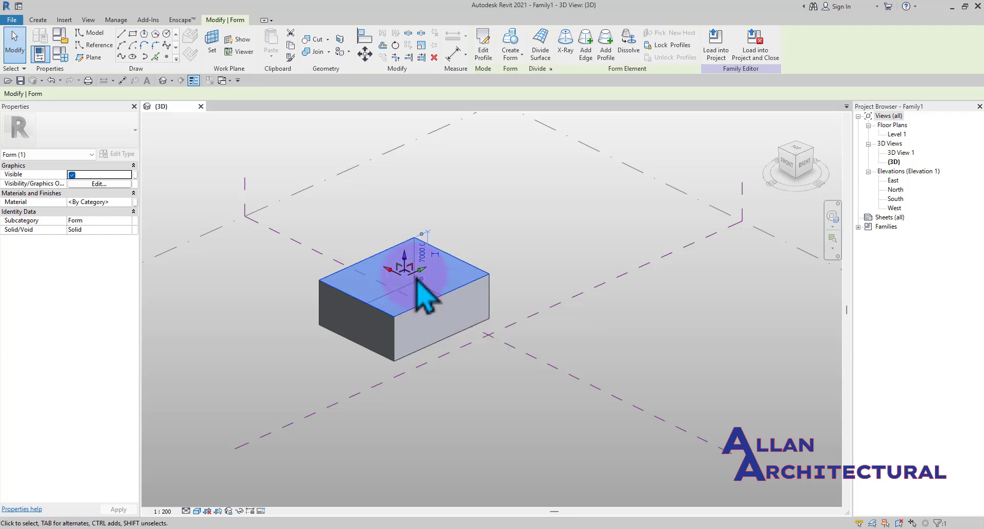
{"action": "scroll", "coordinate": [413, 275], "scroll_direction": "up", "scroll_amount": 1}
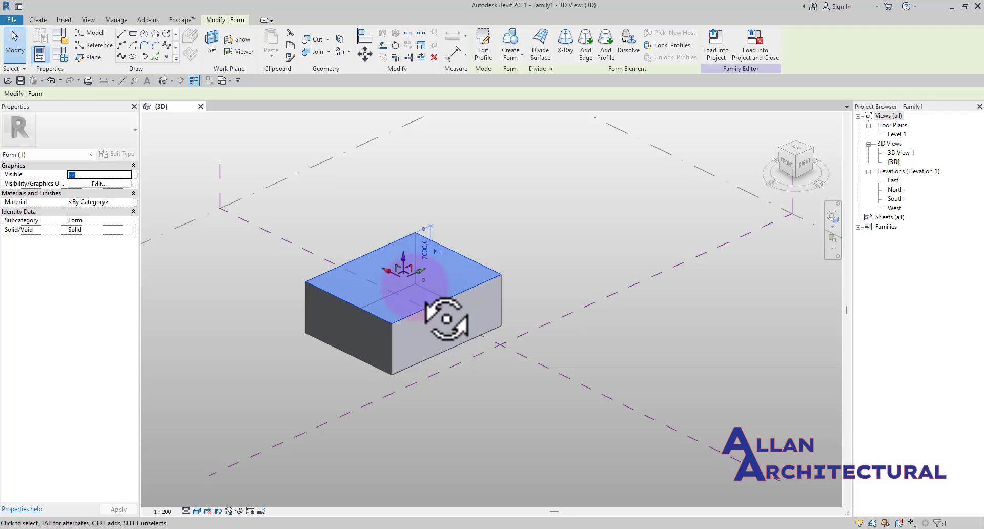
{"action": "middle_click_drag", "start_coordinate": [445, 319], "coordinate": [424, 268], "text": "shift"}
{"action": "scroll", "coordinate": [426, 277], "scroll_direction": "up", "scroll_amount": 2}
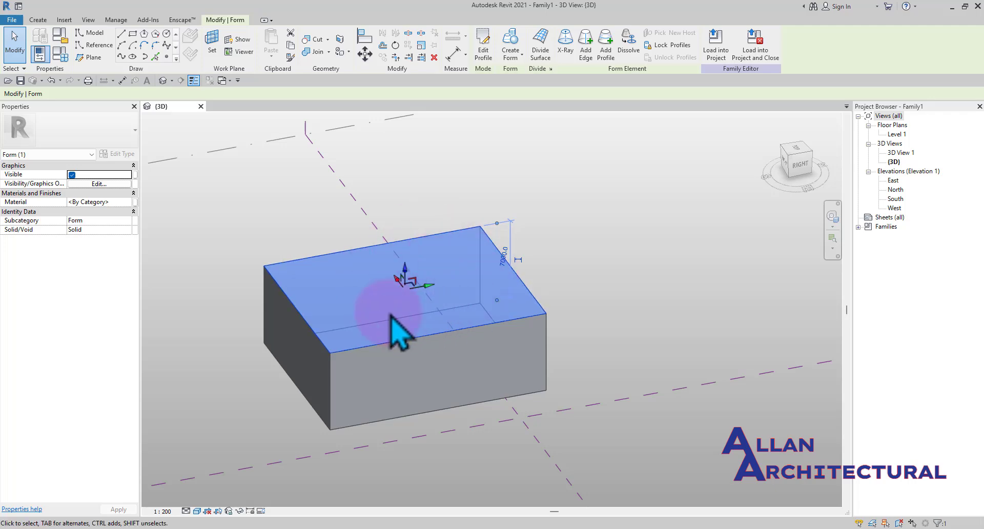
{"action": "scroll", "coordinate": [402, 279], "scroll_direction": "up", "scroll_amount": 3}
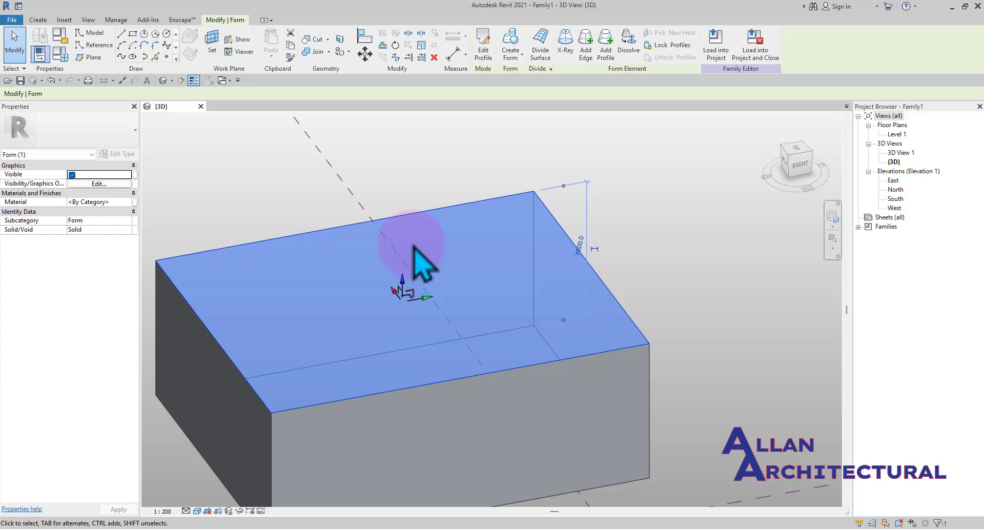
{"action": "scroll", "coordinate": [414, 246], "scroll_direction": "down", "scroll_amount": 3}
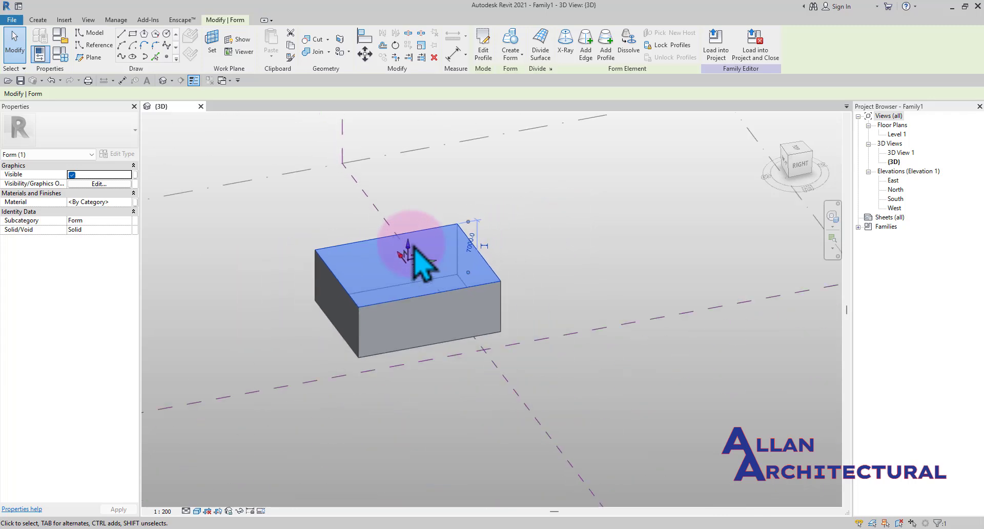
{"action": "scroll", "coordinate": [414, 246], "scroll_direction": "up", "scroll_amount": 2}
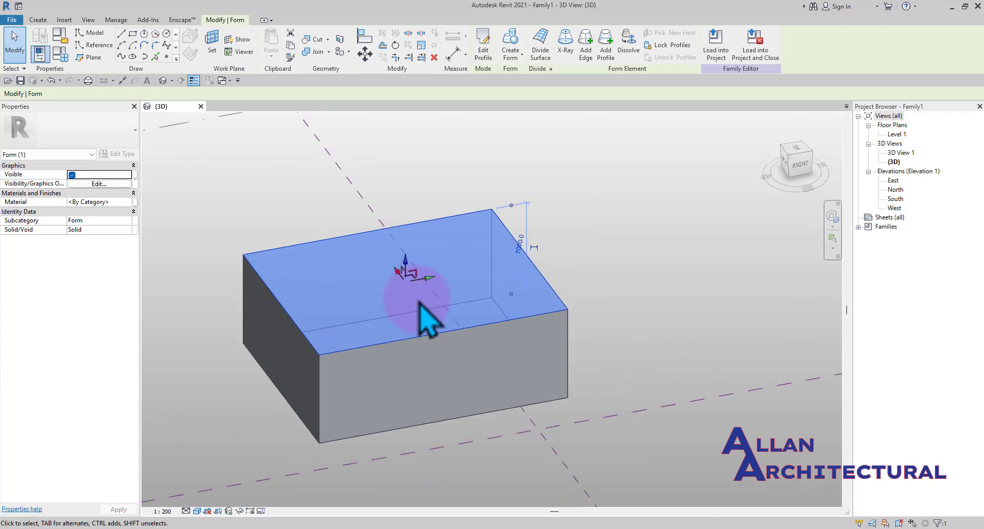
{"action": "scroll", "coordinate": [419, 303], "scroll_direction": "down", "scroll_amount": 2}
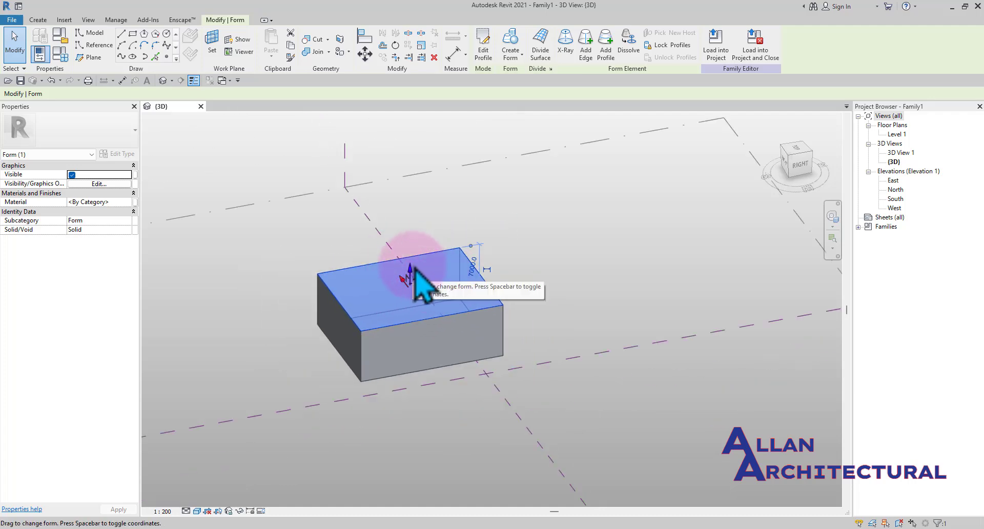
{"action": "key", "text": "Escape"}
{"action": "scroll", "coordinate": [415, 272], "scroll_direction": "up", "scroll_amount": 2}
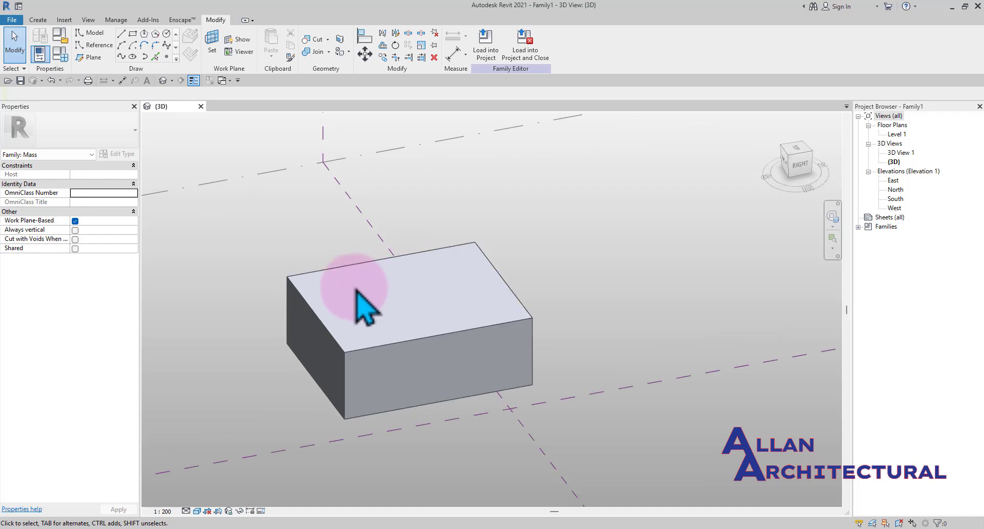
Select the form's edges and the whole form element in turn to examine the selection options
{"action": "left_click", "coordinate": [328, 333]}
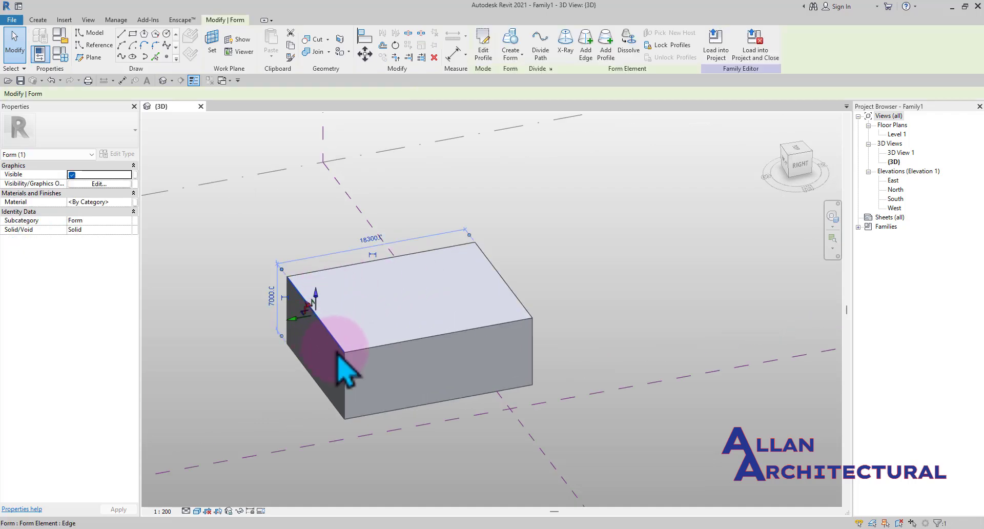
{"action": "key", "text": "Escape"}
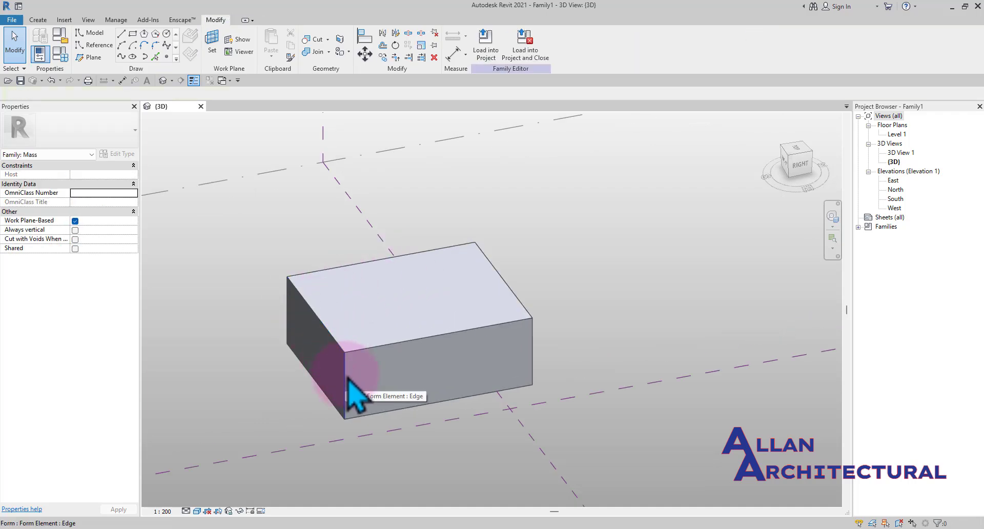
{"action": "left_click", "coordinate": [342, 350]}
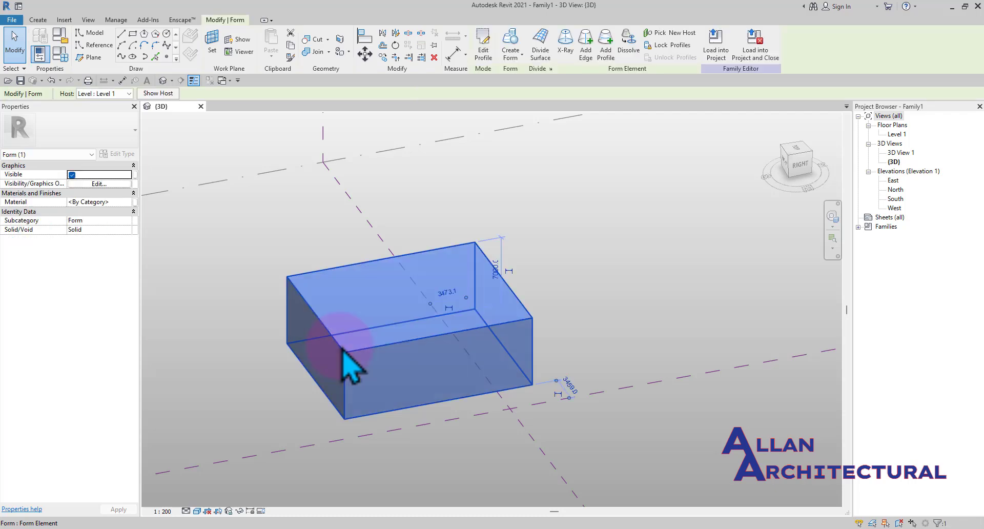
{"action": "left_click", "coordinate": [582, 318]}
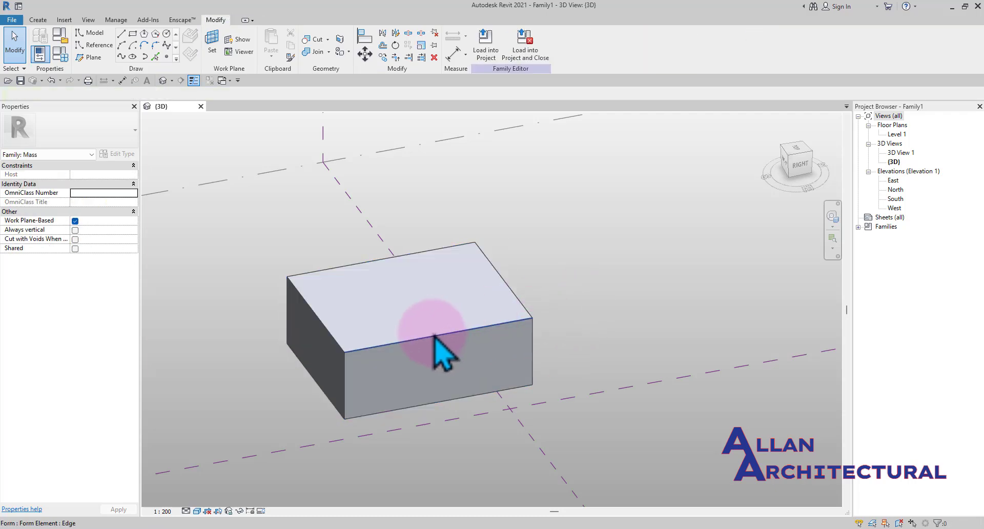
{"action": "left_click", "coordinate": [434, 335]}
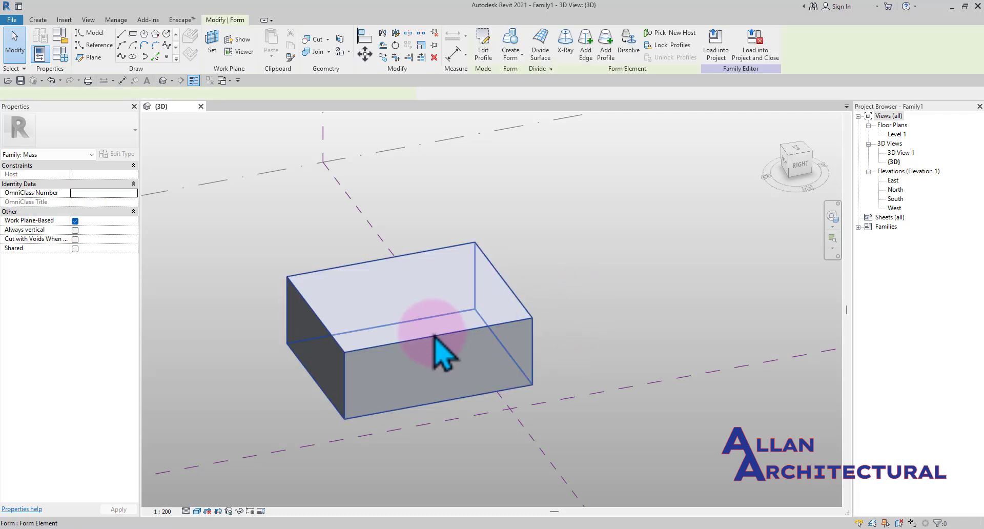
{"action": "middle_click_drag", "start_coordinate": [435, 338], "coordinate": [512, 322], "text": "shift"}
{"action": "left_click", "coordinate": [508, 320]}
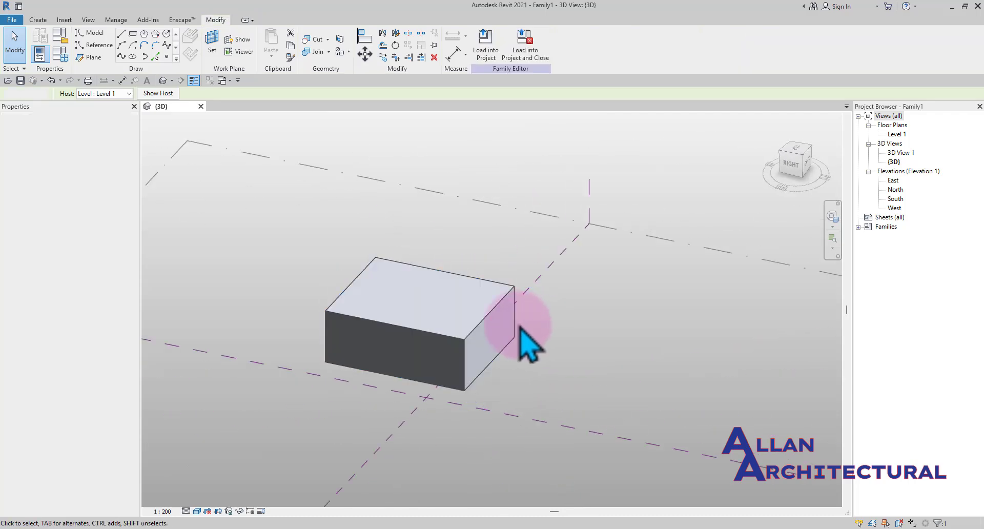
Select the form's top face and drag it upward to increase the mass's height
{"action": "left_click", "coordinate": [453, 280]}
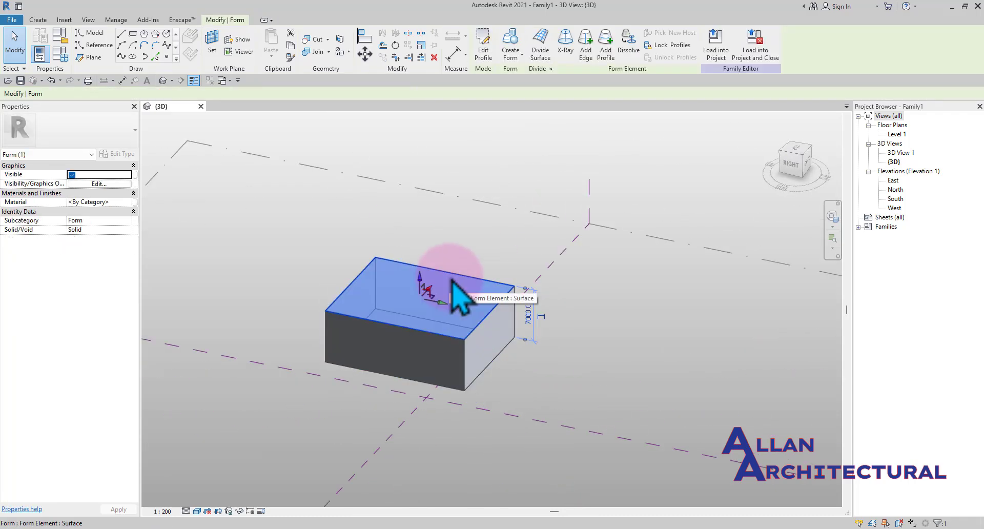
{"action": "middle_click_drag", "start_coordinate": [453, 281], "coordinate": [533, 395], "text": "shift"}
{"action": "middle_click_drag", "start_coordinate": [562, 425], "coordinate": [445, 299], "text": "shift"}
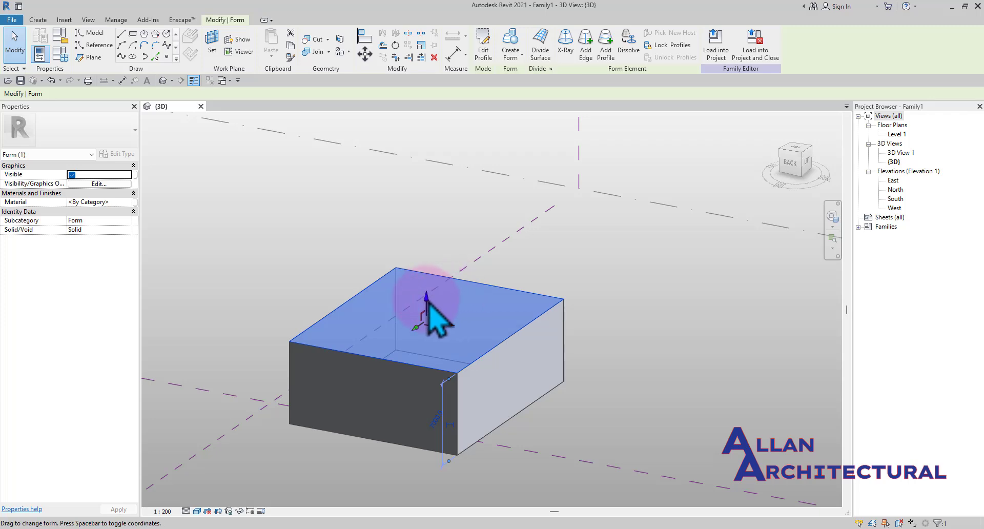
{"action": "left_click_drag", "start_coordinate": [429, 303], "coordinate": [427, 216]}
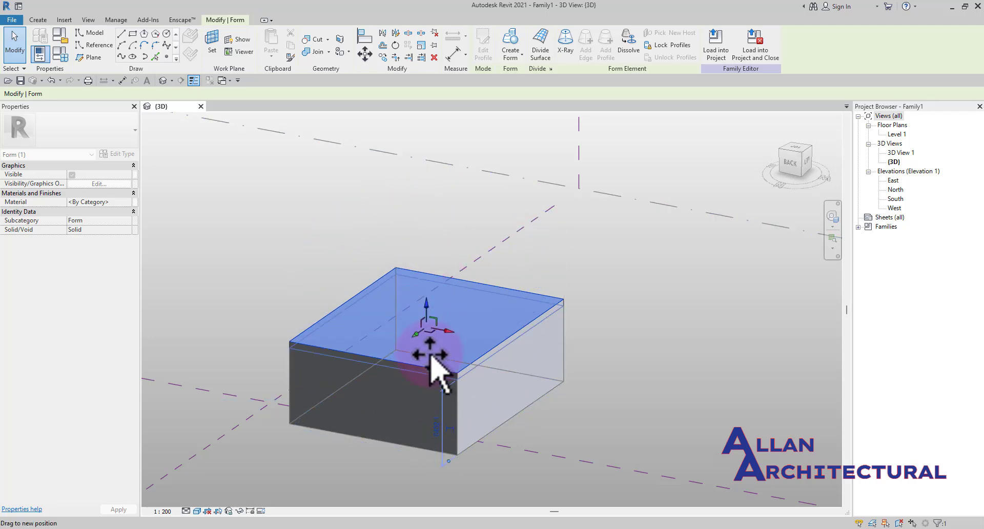
{"action": "left_click_drag", "start_coordinate": [430, 354], "coordinate": [449, 258]}
{"action": "left_click_drag", "start_coordinate": [463, 340], "coordinate": [452, 210]}
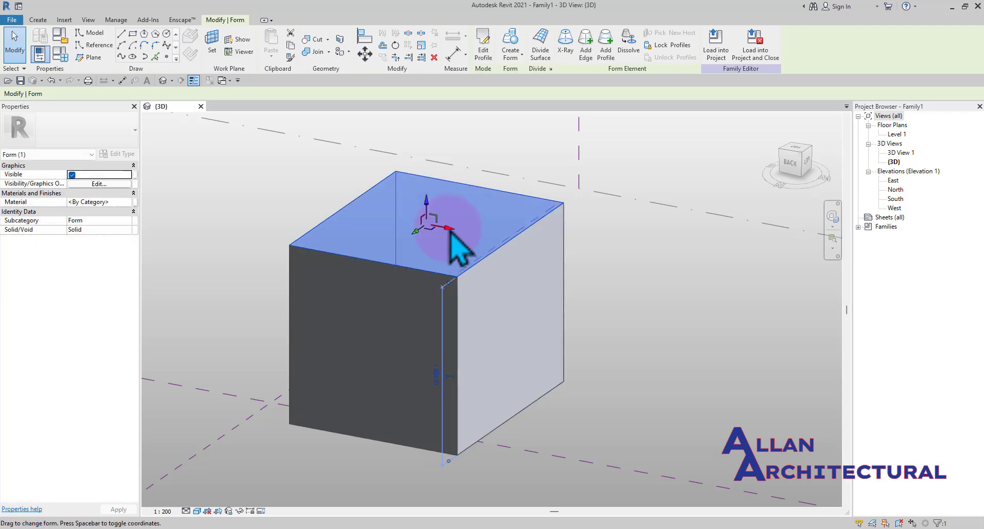
Drag the top face sideways to slant the form
{"action": "middle_click_drag", "start_coordinate": [461, 281], "coordinate": [476, 314], "text": "shift"}
{"action": "scroll", "coordinate": [455, 279], "scroll_direction": "down", "scroll_amount": 3}
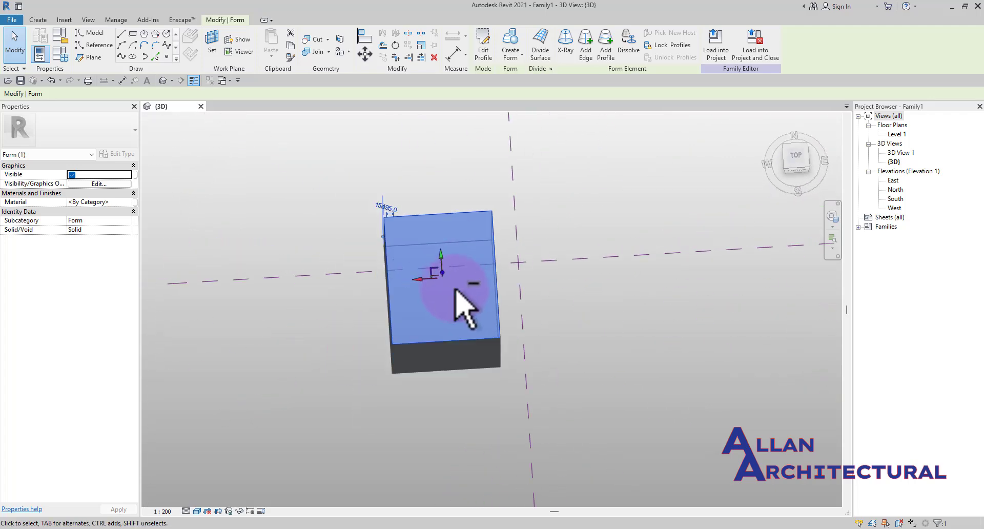
{"action": "scroll", "coordinate": [428, 280], "scroll_direction": "up", "scroll_amount": 3}
{"action": "left_click_drag", "start_coordinate": [428, 278], "coordinate": [501, 257]}
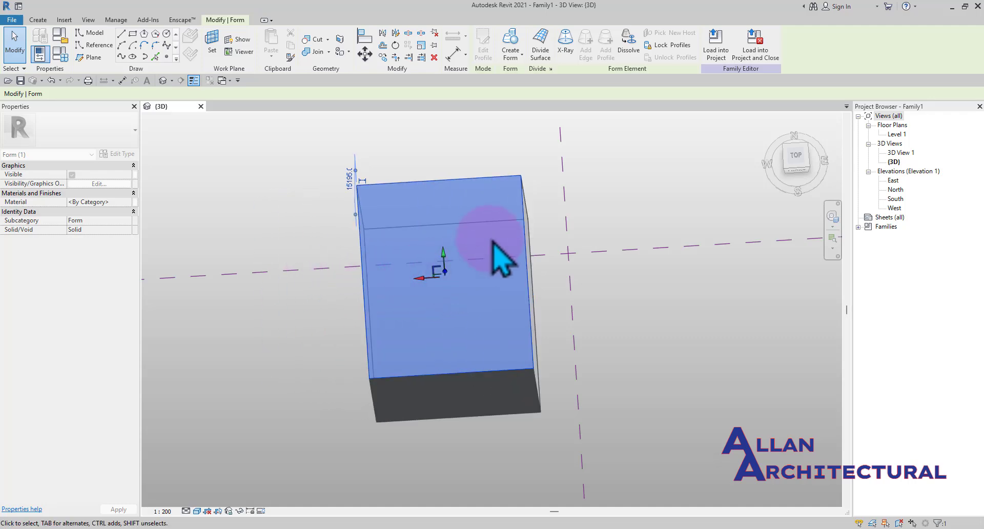
{"action": "middle_click_drag", "start_coordinate": [500, 257], "coordinate": [563, 304], "text": "shift"}
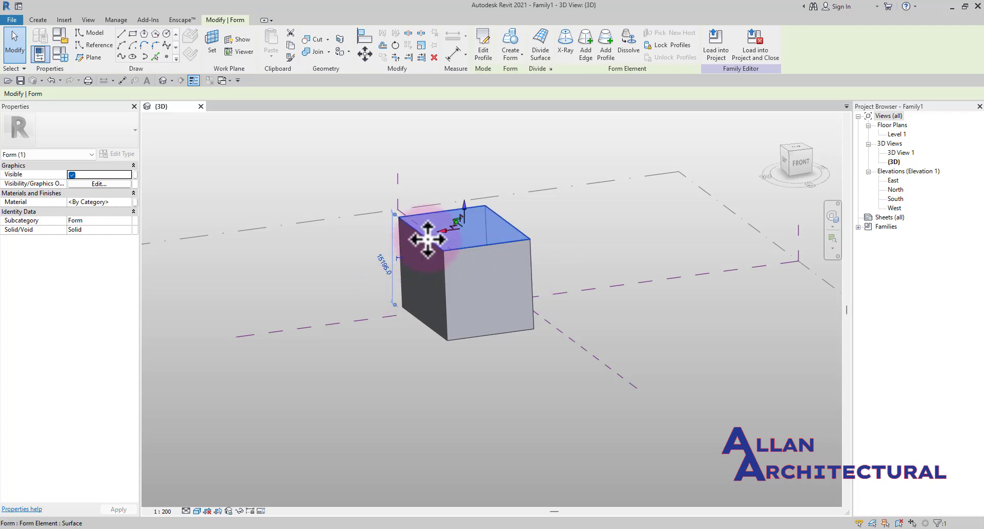
{"action": "left_click_drag", "start_coordinate": [441, 237], "coordinate": [399, 241]}
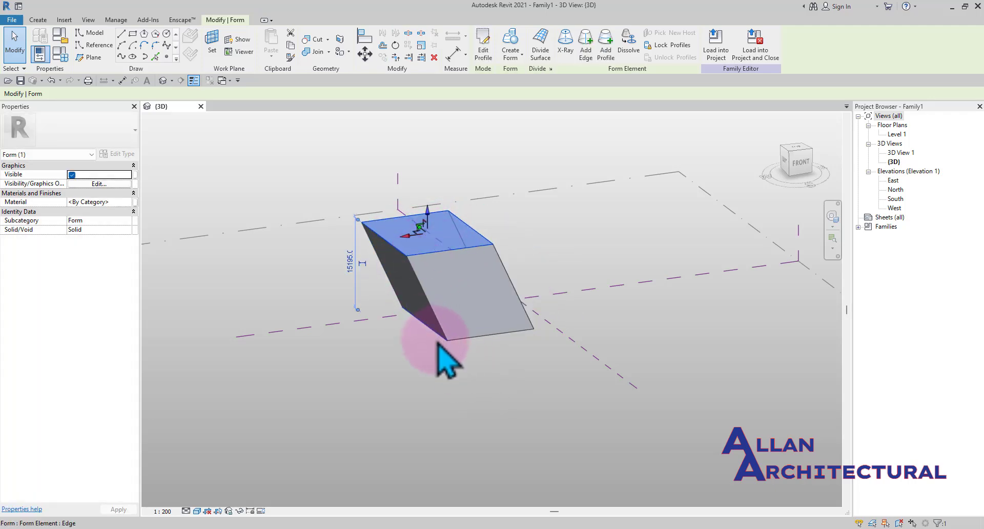
{"action": "scroll", "coordinate": [438, 343], "scroll_direction": "up", "scroll_amount": 2}
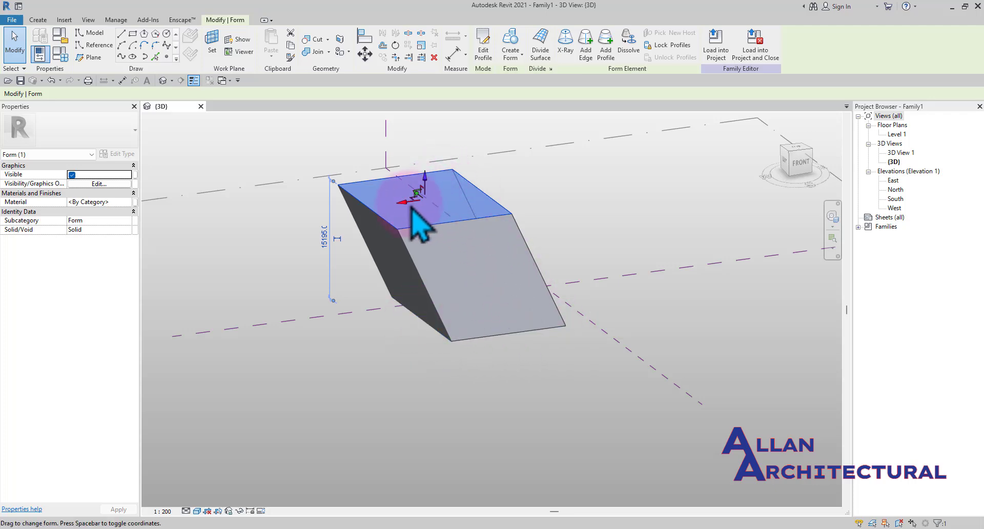
{"action": "left_click_drag", "start_coordinate": [404, 208], "coordinate": [509, 214]}
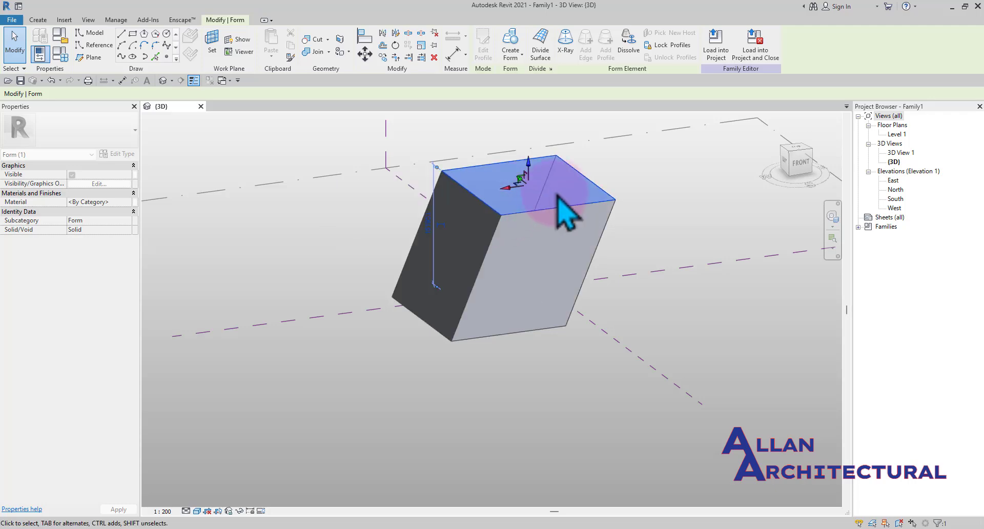
Drag the top face in other directions to try different slants of the form
{"action": "scroll", "coordinate": [564, 213], "scroll_direction": "down", "scroll_amount": 2}
{"action": "middle_click_drag", "start_coordinate": [579, 243], "coordinate": [403, 227], "text": "shift"}
{"action": "scroll", "coordinate": [556, 207], "scroll_direction": "up", "scroll_amount": 2}
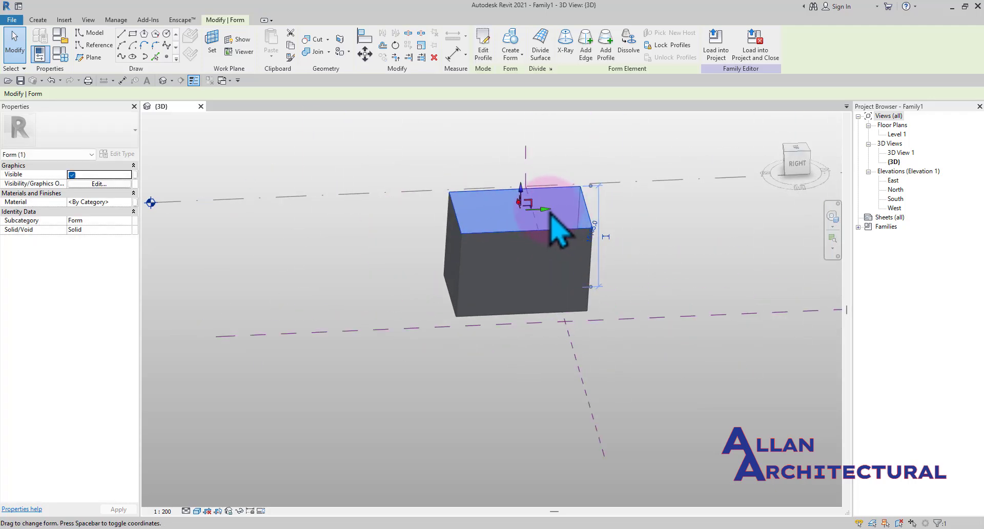
{"action": "left_click_drag", "start_coordinate": [548, 207], "coordinate": [590, 235]}
{"action": "scroll", "coordinate": [479, 297], "scroll_direction": "down", "scroll_amount": 1}
{"action": "middle_click_drag", "start_coordinate": [471, 303], "coordinate": [613, 138], "text": "shift"}
{"action": "middle_click_drag", "start_coordinate": [645, 169], "coordinate": [328, 290], "text": "shift"}
{"action": "scroll", "coordinate": [380, 264], "scroll_direction": "up", "scroll_amount": 4}
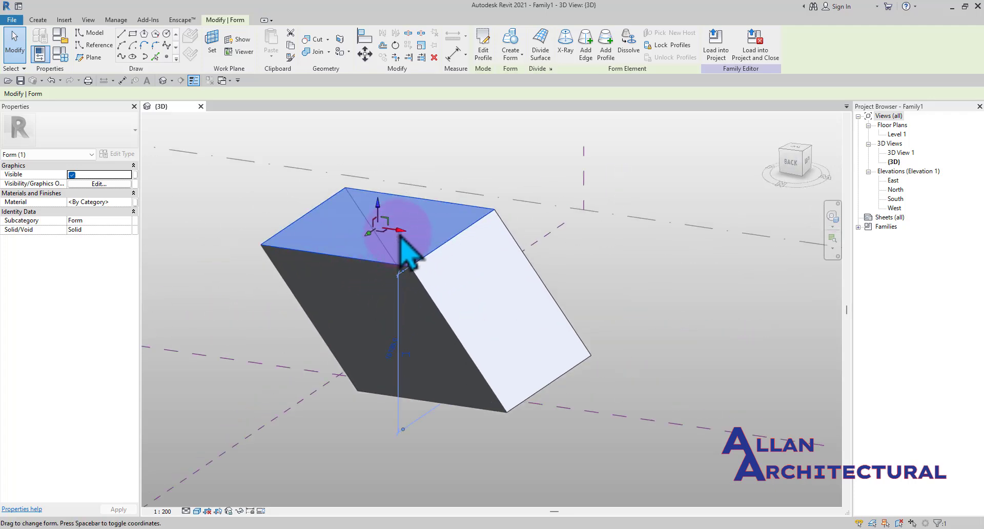
{"action": "left_click_drag", "start_coordinate": [480, 220], "coordinate": [490, 247]}
Realign the top face over the base in the left view and deselect the form
{"action": "scroll", "coordinate": [496, 272], "scroll_direction": "down", "scroll_amount": 3}
{"action": "middle_click_drag", "start_coordinate": [520, 317], "coordinate": [420, 282], "text": "shift"}
{"action": "left_click_drag", "start_coordinate": [460, 245], "coordinate": [482, 254]}
{"action": "middle_click_drag", "start_coordinate": [482, 253], "coordinate": [538, 313], "text": "shift"}
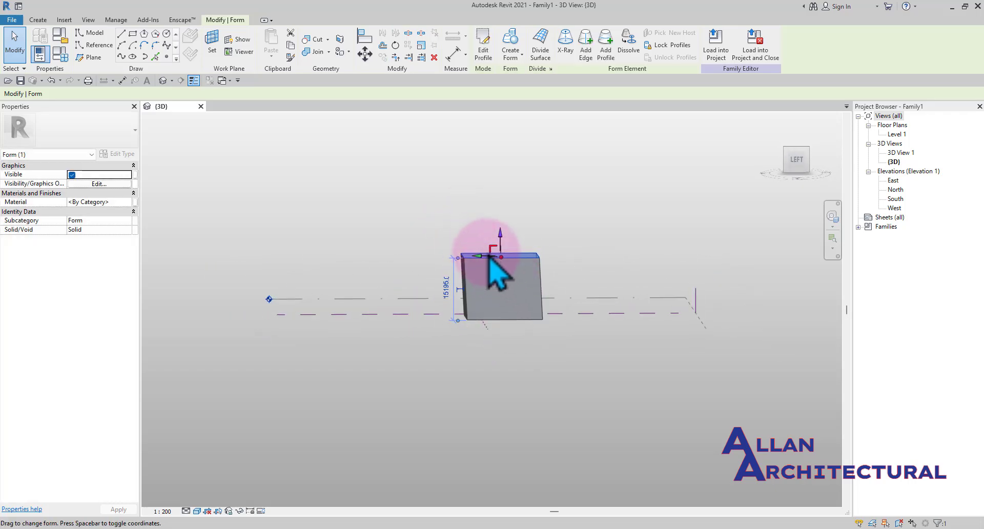
{"action": "left_click_drag", "start_coordinate": [490, 258], "coordinate": [486, 255]}
{"action": "middle_click_drag", "start_coordinate": [488, 280], "coordinate": [489, 278], "text": "shift"}
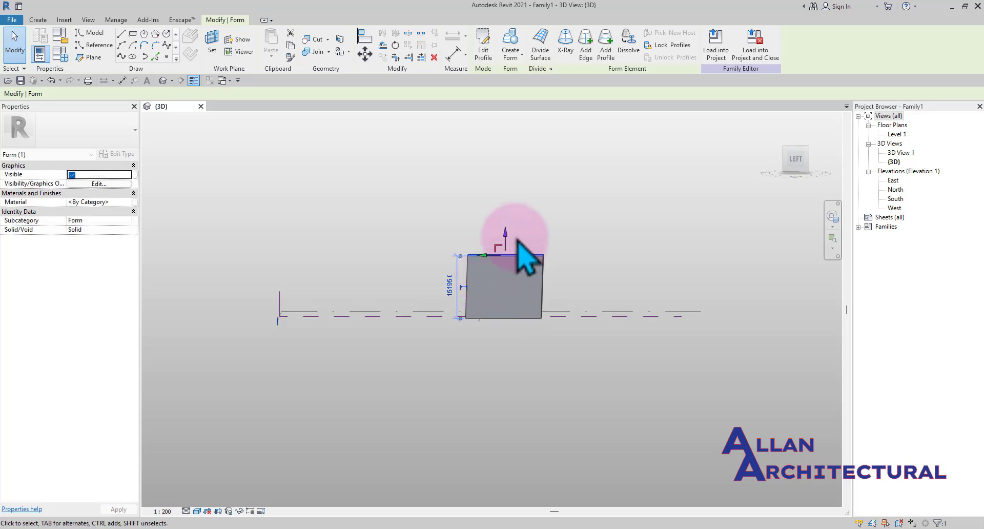
{"action": "left_click", "coordinate": [795, 167]}
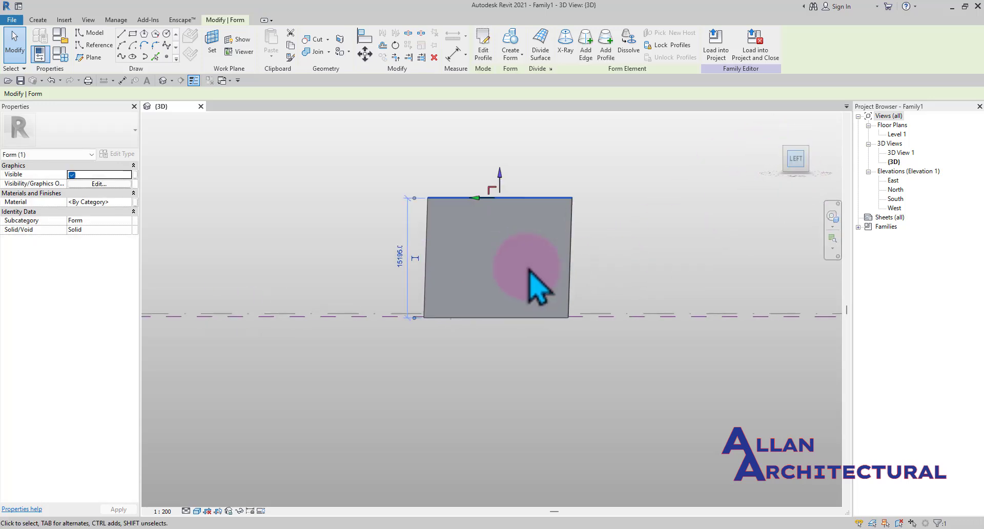
{"action": "middle_click_drag", "start_coordinate": [484, 279], "coordinate": [487, 316]}
{"action": "scroll", "coordinate": [486, 316], "scroll_direction": "down", "scroll_amount": 1}
{"action": "left_click_drag", "start_coordinate": [470, 224], "coordinate": [464, 225]}
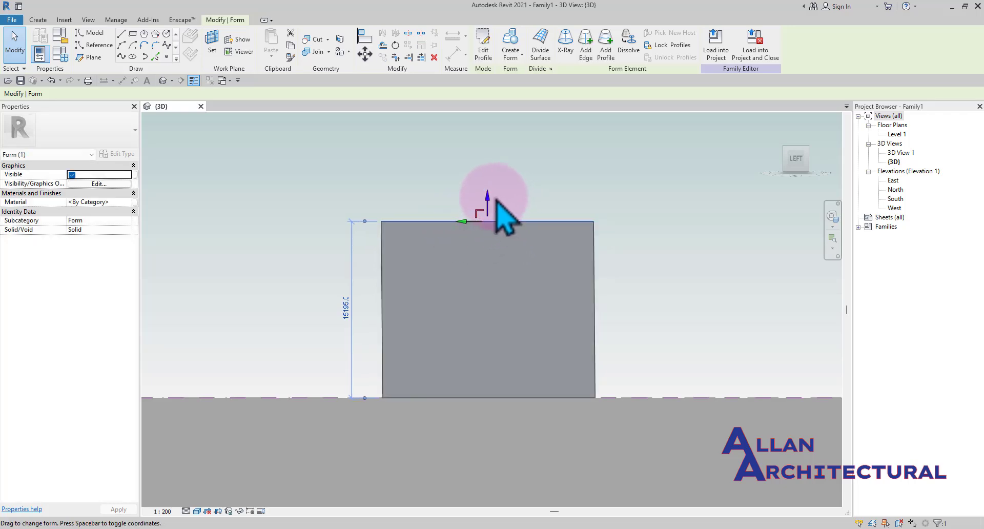
{"action": "scroll", "coordinate": [501, 227], "scroll_direction": "down", "scroll_amount": 2}
{"action": "middle_click_drag", "start_coordinate": [532, 251], "coordinate": [484, 363], "text": "shift"}
{"action": "left_click", "coordinate": [616, 252]}
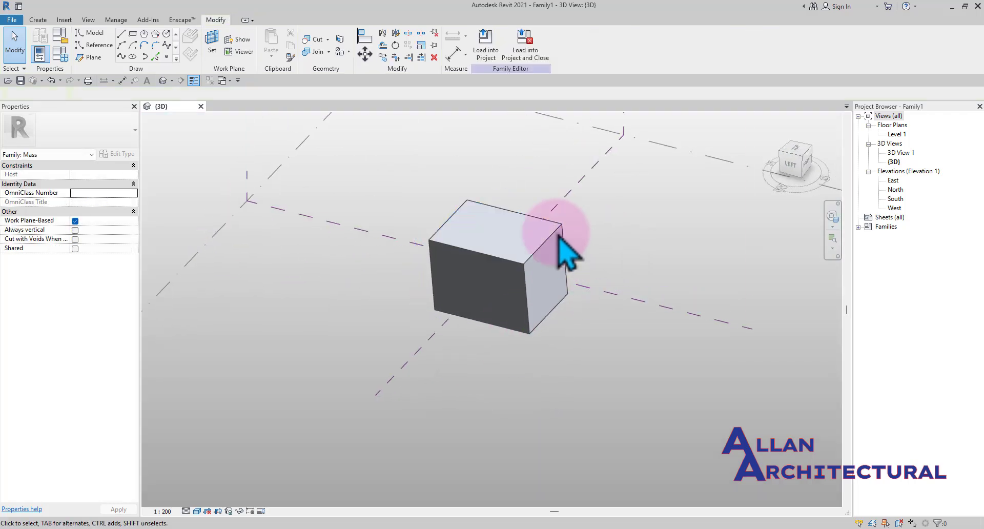
Select a top edge of the form and drag it downward to taper the mass
{"action": "scroll", "coordinate": [494, 231], "scroll_direction": "up", "scroll_amount": 2}
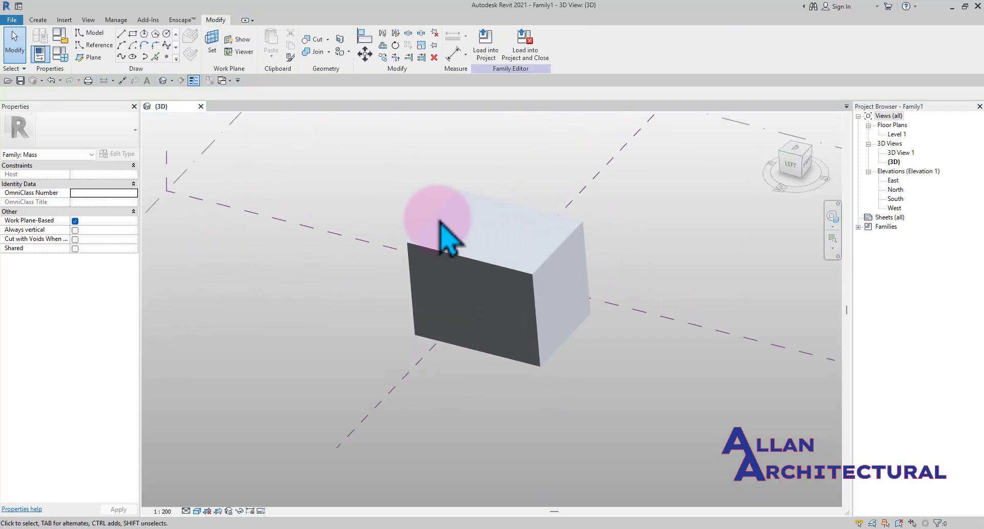
{"action": "left_click", "coordinate": [570, 246]}
{"action": "scroll", "coordinate": [573, 254], "scroll_direction": "up", "scroll_amount": 1}
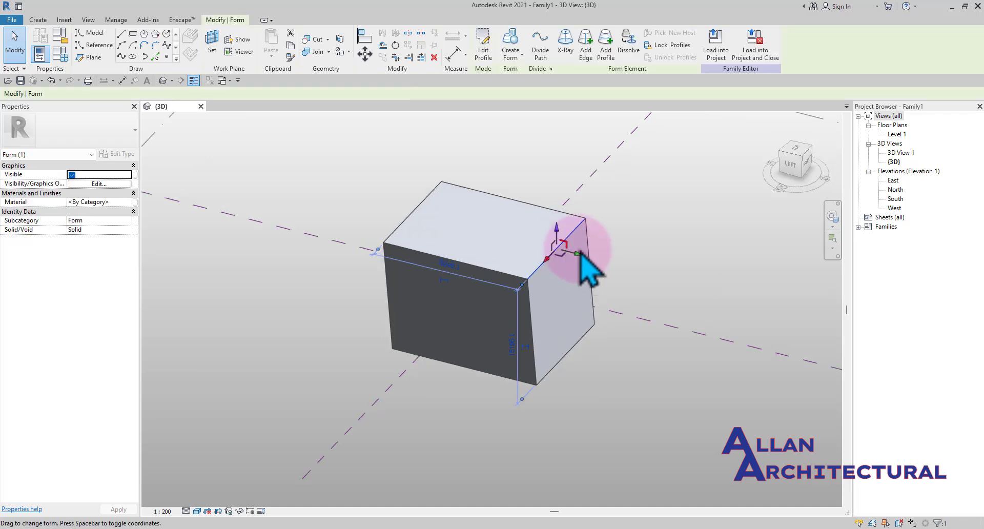
{"action": "scroll", "coordinate": [593, 233], "scroll_direction": "up", "scroll_amount": 2}
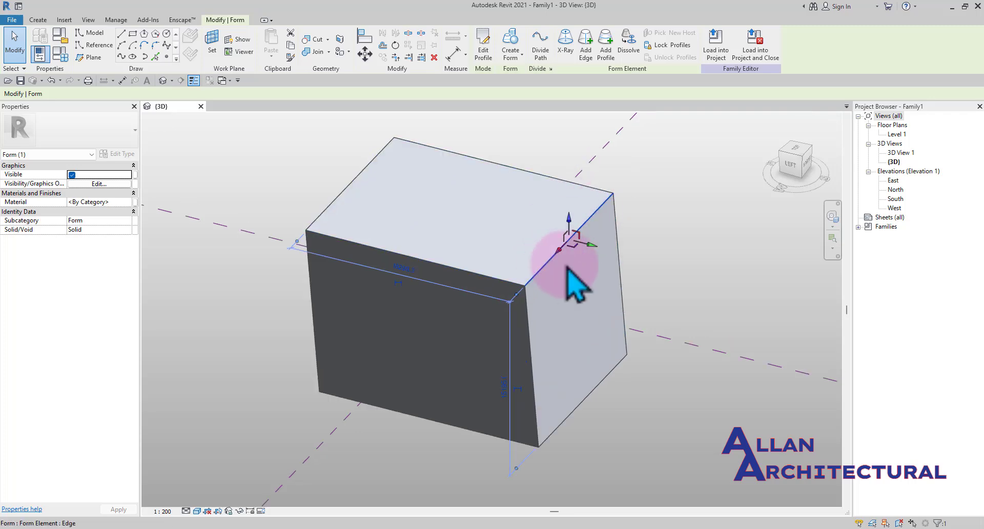
{"action": "left_click_drag", "start_coordinate": [593, 251], "coordinate": [711, 277]}
{"action": "scroll", "coordinate": [580, 262], "scroll_direction": "down", "scroll_amount": 6}
{"action": "middle_click_drag", "start_coordinate": [582, 305], "coordinate": [563, 258], "text": "shift"}
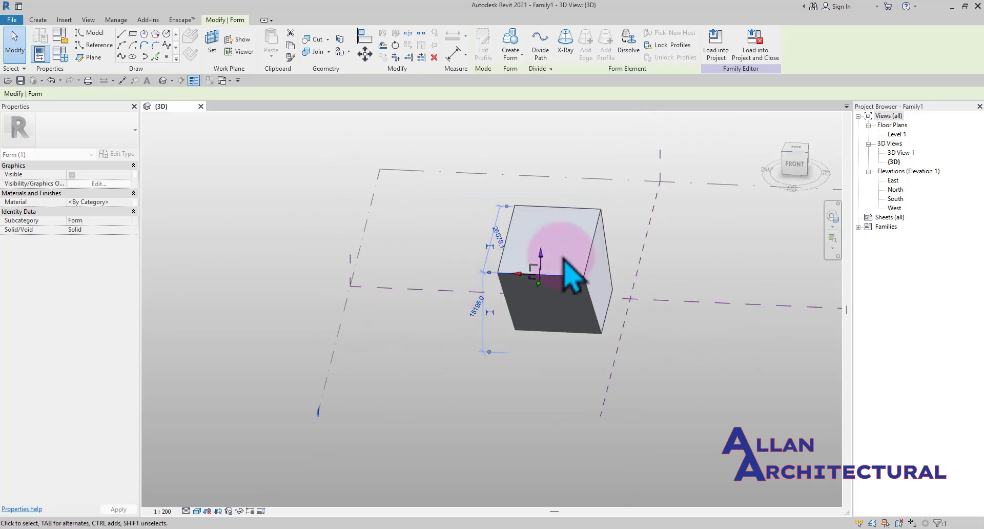
{"action": "scroll", "coordinate": [598, 246], "scroll_direction": "up", "scroll_amount": 1}
{"action": "left_click", "coordinate": [648, 217]}
{"action": "left_click", "coordinate": [594, 247]}
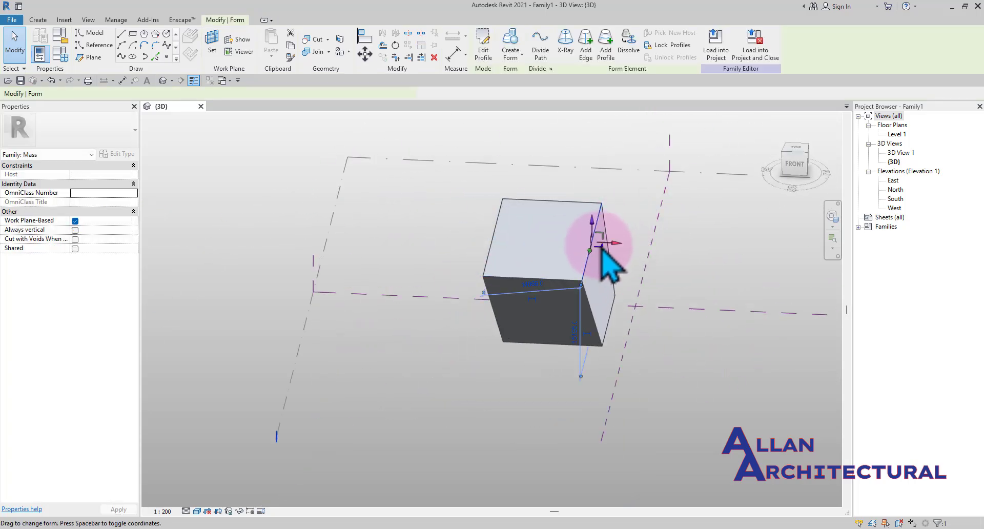
{"action": "left_click_drag", "start_coordinate": [602, 251], "coordinate": [624, 241]}
{"action": "mouse_move", "coordinate": [666, 269]}
{"action": "middle_mouse_down", "text": "shift"}
{"action": "mouse_move", "coordinate": [659, 289]}
{"action": "mouse_move", "coordinate": [674, 259]}
{"action": "middle_mouse_up", "text": "shift"}
{"action": "scroll", "coordinate": [674, 253], "scroll_direction": "up", "scroll_amount": 4}
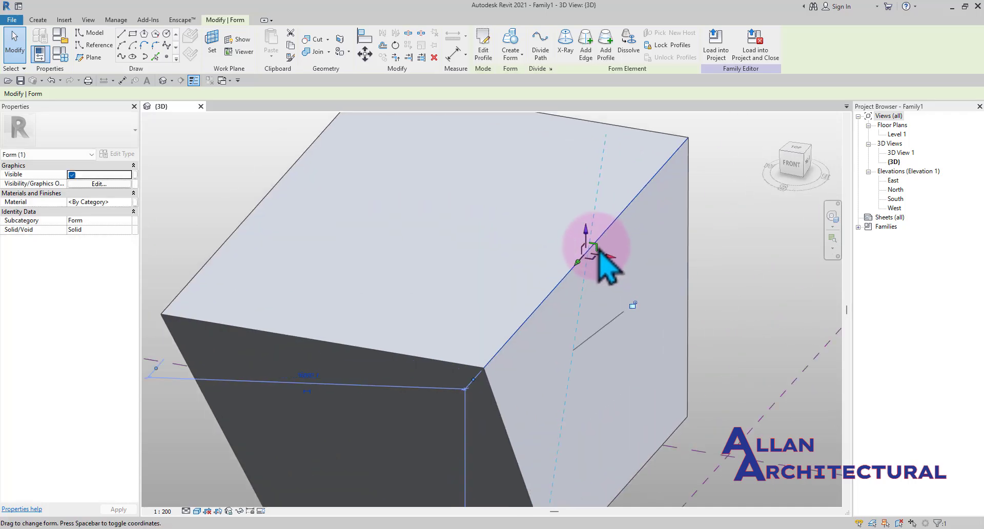
{"action": "left_click_drag", "start_coordinate": [598, 249], "coordinate": [613, 353]}
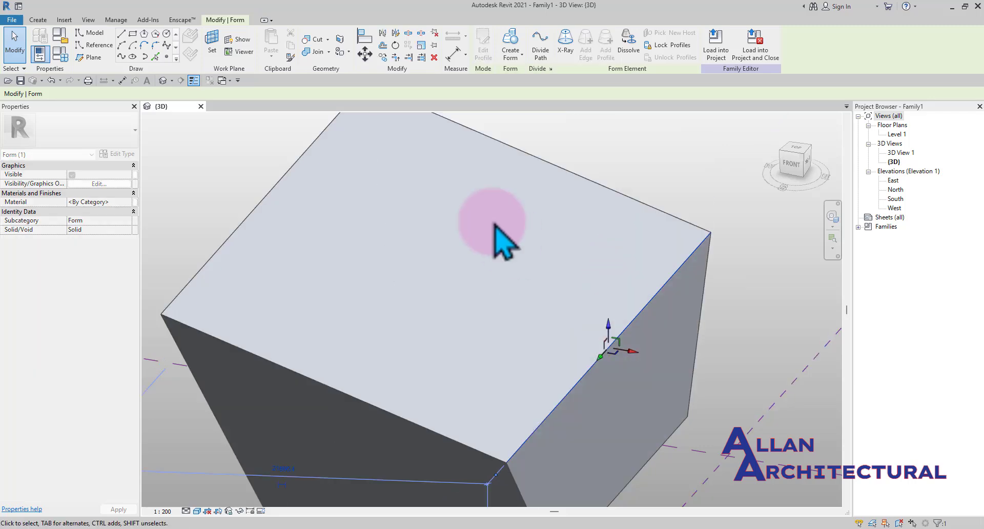
Drag the selected edge upward and outward to tilt the form further, then deselect it
{"action": "scroll", "coordinate": [493, 222], "scroll_direction": "down", "scroll_amount": 3}
{"action": "middle_click_drag", "start_coordinate": [497, 275], "coordinate": [498, 279], "text": "shift"}
{"action": "middle_click_drag", "start_coordinate": [529, 311], "coordinate": [522, 249], "text": "shift"}
{"action": "scroll", "coordinate": [556, 245], "scroll_direction": "up", "scroll_amount": 2}
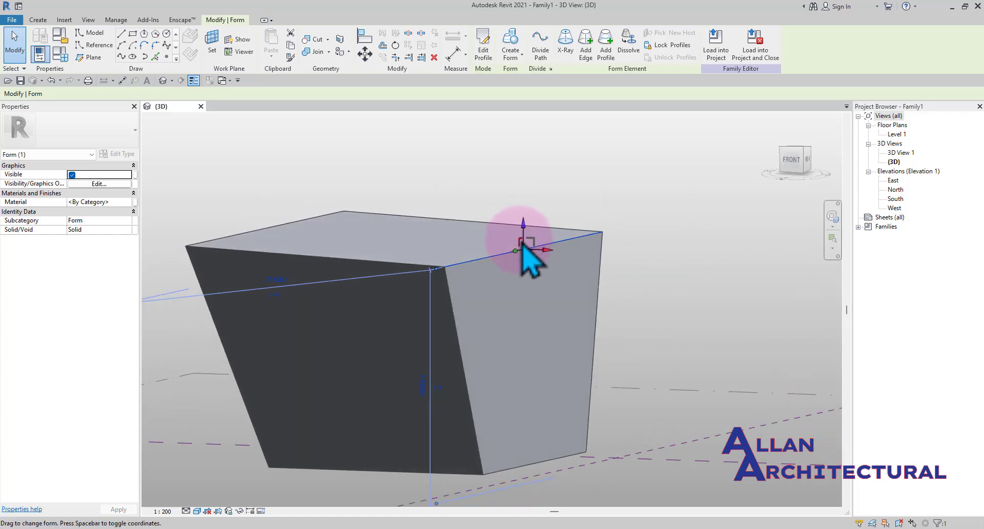
{"action": "left_click_drag", "start_coordinate": [522, 249], "coordinate": [462, 159]}
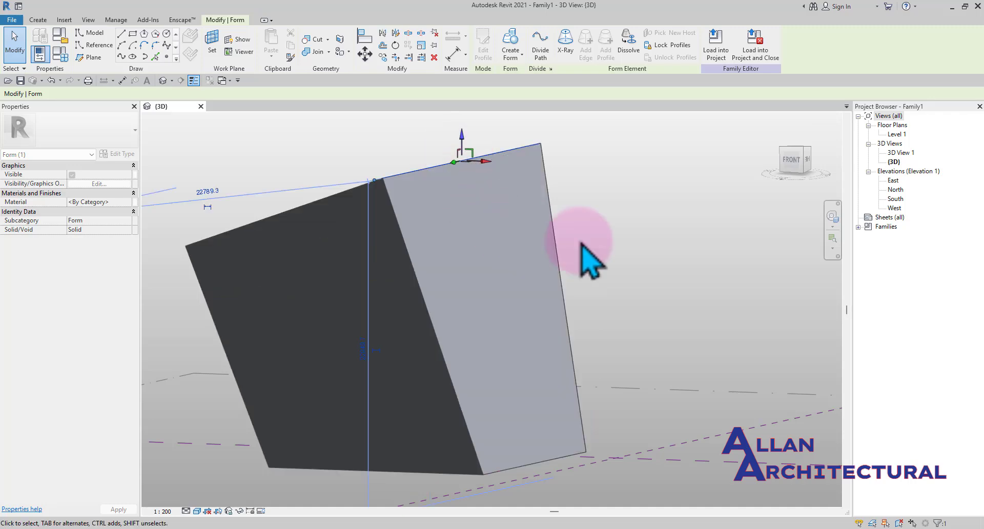
{"action": "left_click", "coordinate": [589, 261]}
{"action": "middle_click_drag", "start_coordinate": [518, 282], "coordinate": [476, 323], "text": "shift"}
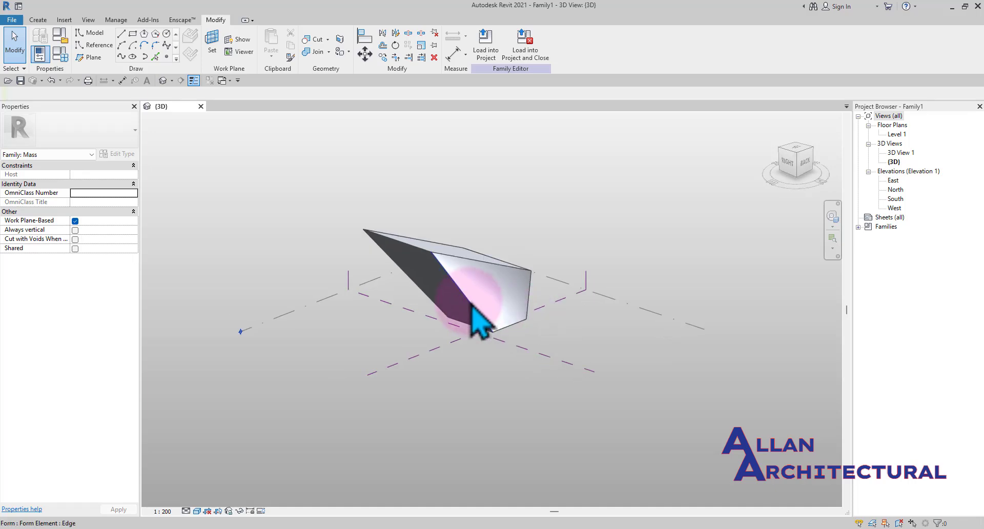
Select an edge on the wedge's slanted face and drag it to reshape the form, dismissing the warning
{"action": "scroll", "coordinate": [471, 304], "scroll_direction": "up", "scroll_amount": 2}
{"action": "left_click", "coordinate": [470, 305]}
{"action": "scroll", "coordinate": [471, 297], "scroll_direction": "up", "scroll_amount": 2}
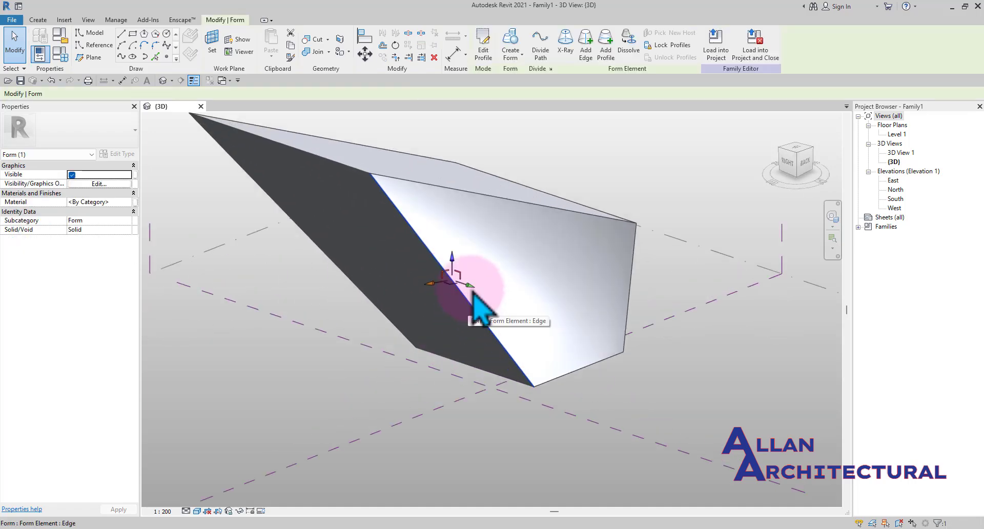
{"action": "mouse_move", "coordinate": [476, 266]}
{"action": "left_mouse_down"}
{"action": "mouse_move", "coordinate": [472, 292]}
{"action": "mouse_move", "coordinate": [501, 303]}
{"action": "left_mouse_up"}
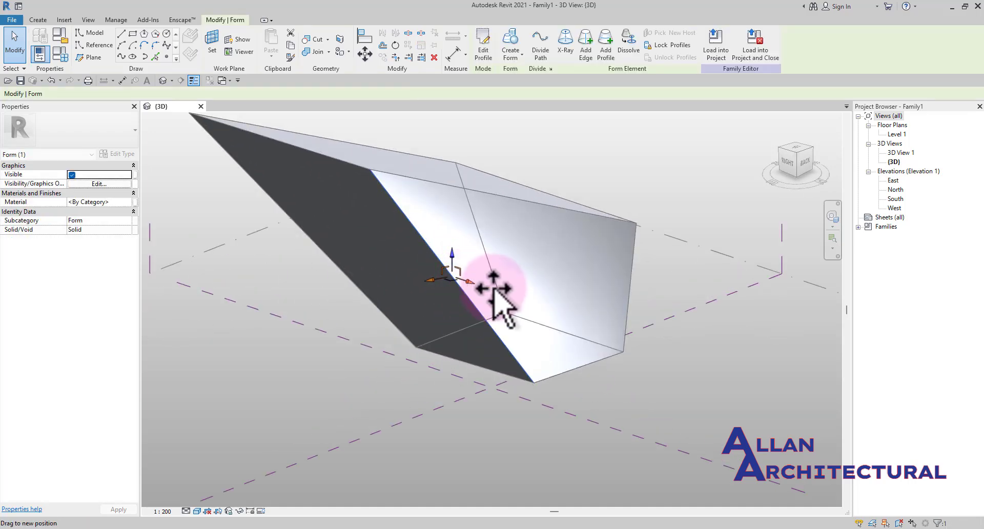
{"action": "scroll", "coordinate": [533, 304], "scroll_direction": "down", "scroll_amount": 3}
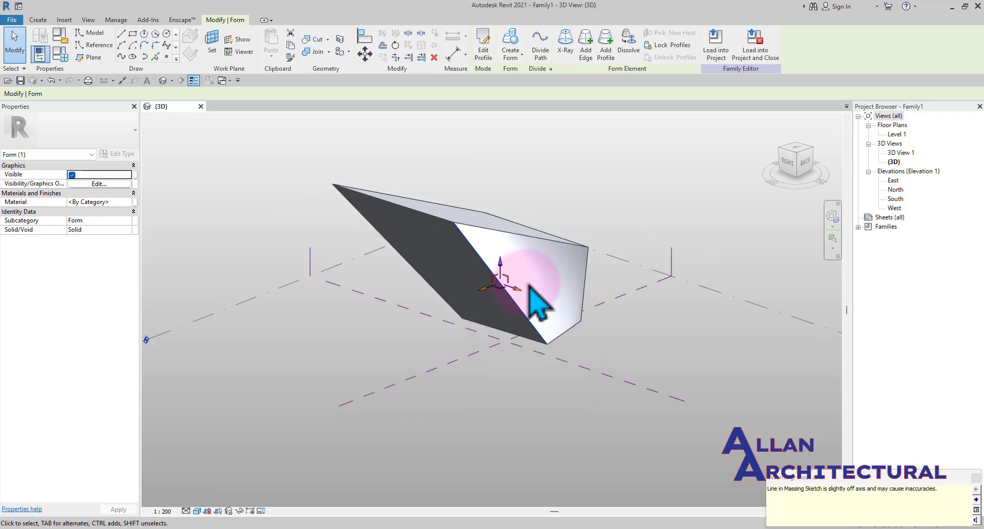
{"action": "left_click", "coordinate": [976, 477]}
Orbit and switch views around the reshaped form to examine it from several sides
{"action": "middle_click_drag", "start_coordinate": [610, 362], "coordinate": [562, 268], "text": "shift"}
{"action": "left_click_drag", "start_coordinate": [544, 272], "coordinate": [592, 251]}
{"action": "middle_click_drag", "start_coordinate": [453, 271], "coordinate": [459, 220], "text": "shift"}
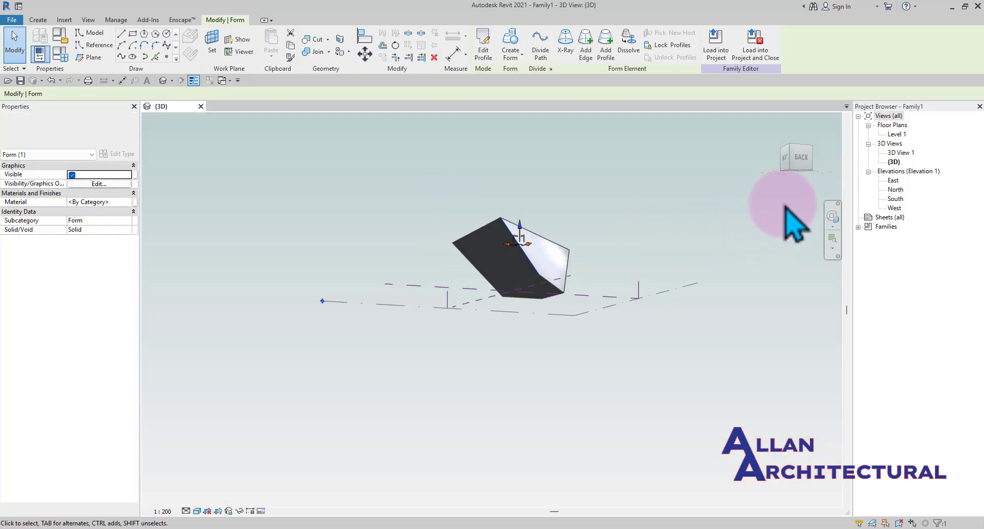
{"action": "left_click", "coordinate": [788, 162]}
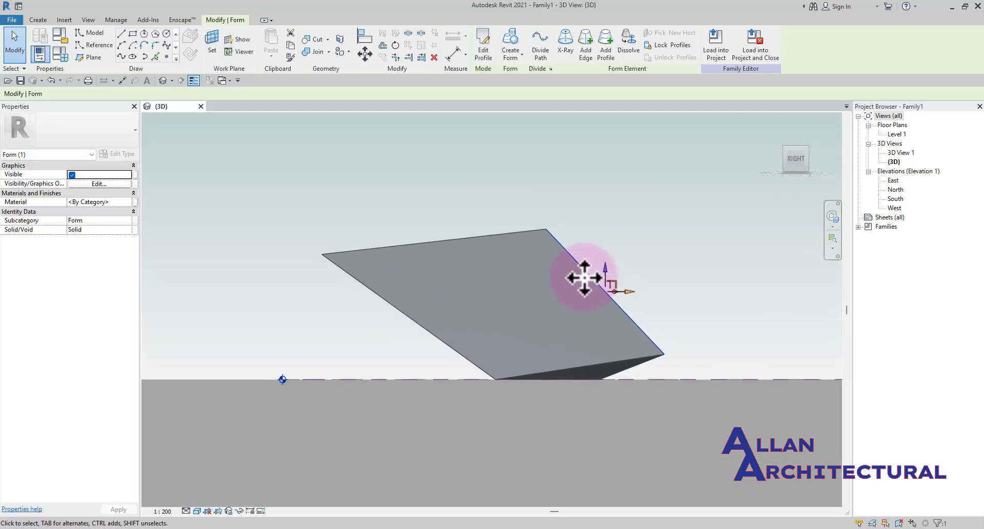
{"action": "left_click", "coordinate": [579, 188]}
{"action": "scroll", "coordinate": [610, 197], "scroll_direction": "down", "scroll_amount": 3}
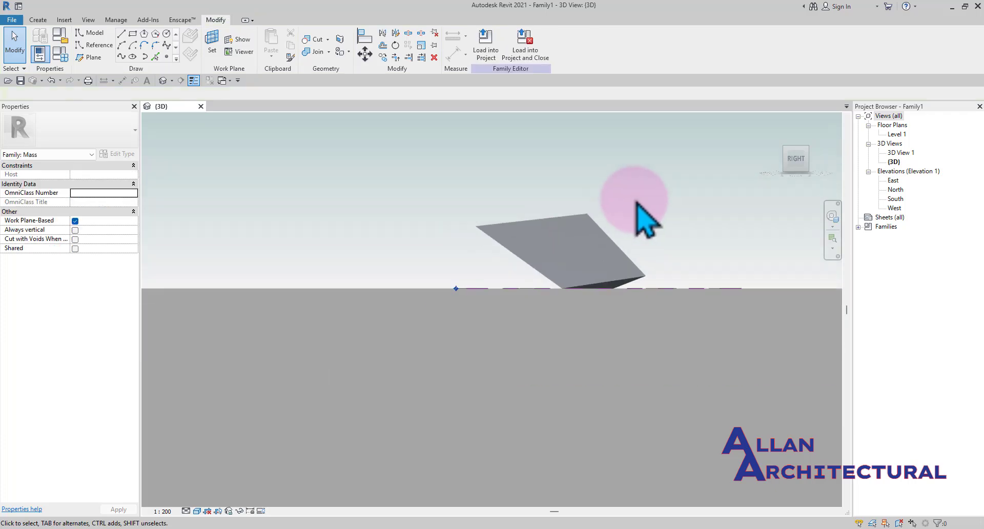
{"action": "middle_click_drag", "start_coordinate": [635, 201], "coordinate": [499, 334], "text": "shift"}
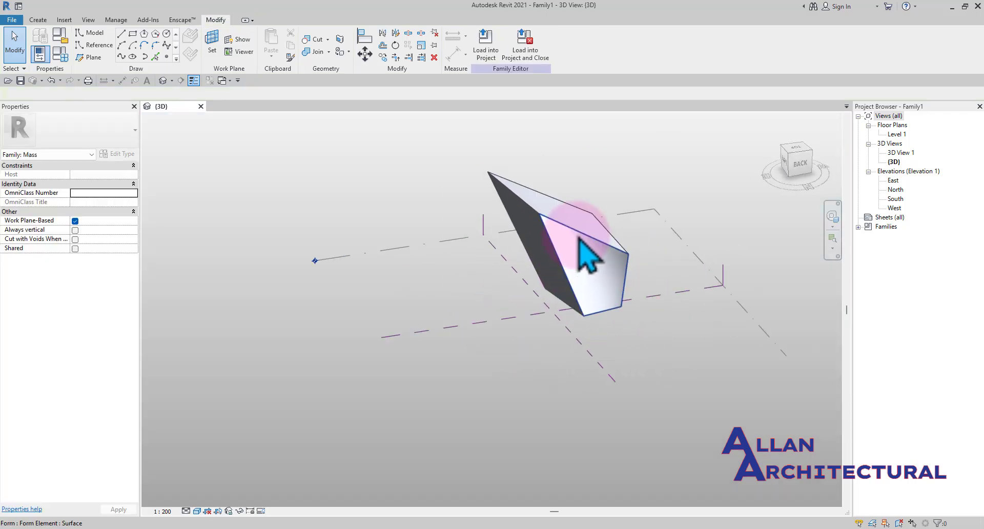
{"action": "middle_click_drag", "start_coordinate": [615, 258], "coordinate": [501, 248], "text": "shift"}
{"action": "middle_click_drag", "start_coordinate": [571, 207], "coordinate": [424, 286]}
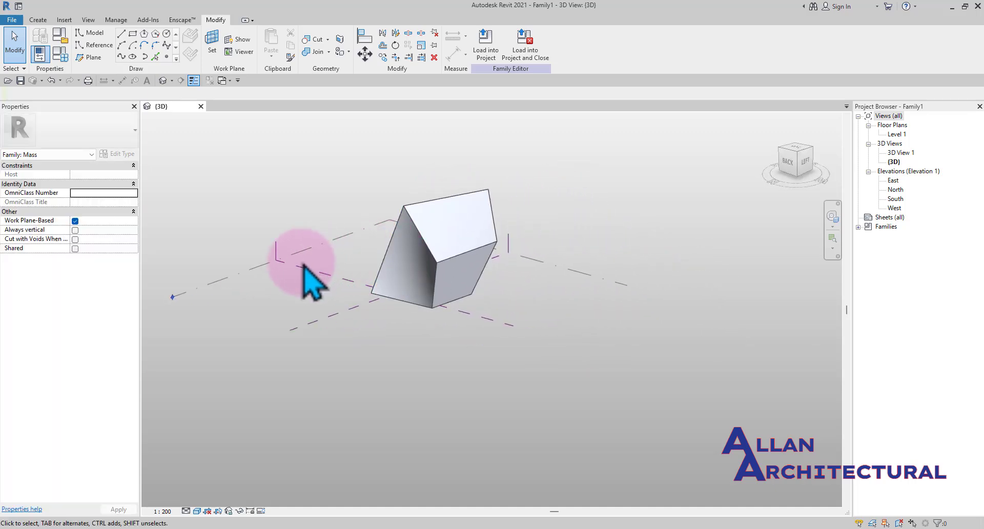
Select the center reference planes and zoom and orbit around the form to examine them
{"action": "scroll", "coordinate": [308, 275], "scroll_direction": "up", "scroll_amount": 1}
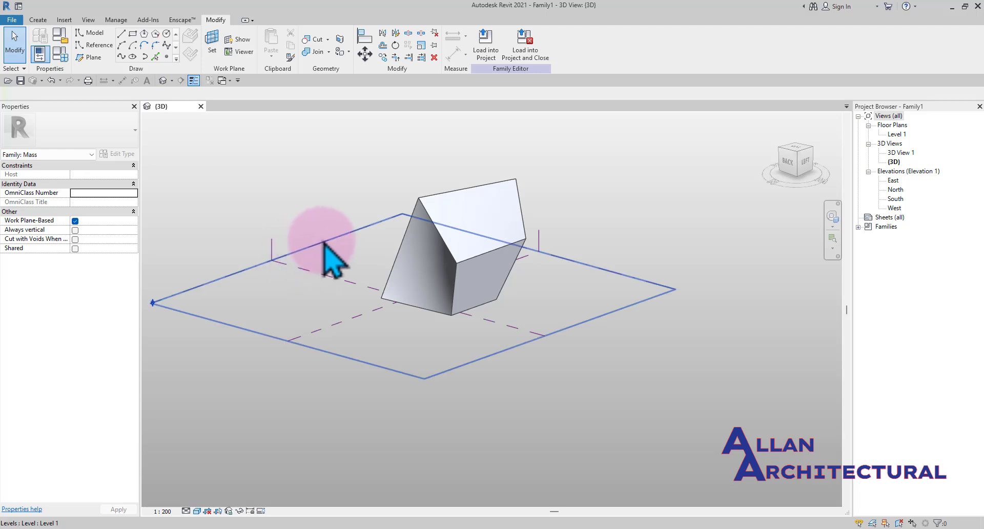
{"action": "scroll", "coordinate": [313, 246], "scroll_direction": "down", "scroll_amount": 2}
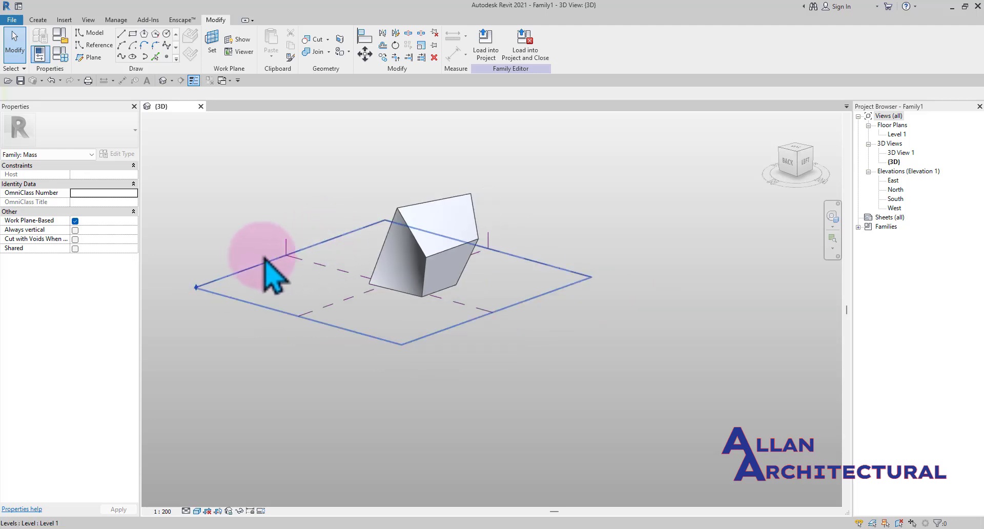
{"action": "scroll", "coordinate": [282, 272], "scroll_direction": "up", "scroll_amount": 1}
{"action": "scroll", "coordinate": [308, 264], "scroll_direction": "up", "scroll_amount": 1}
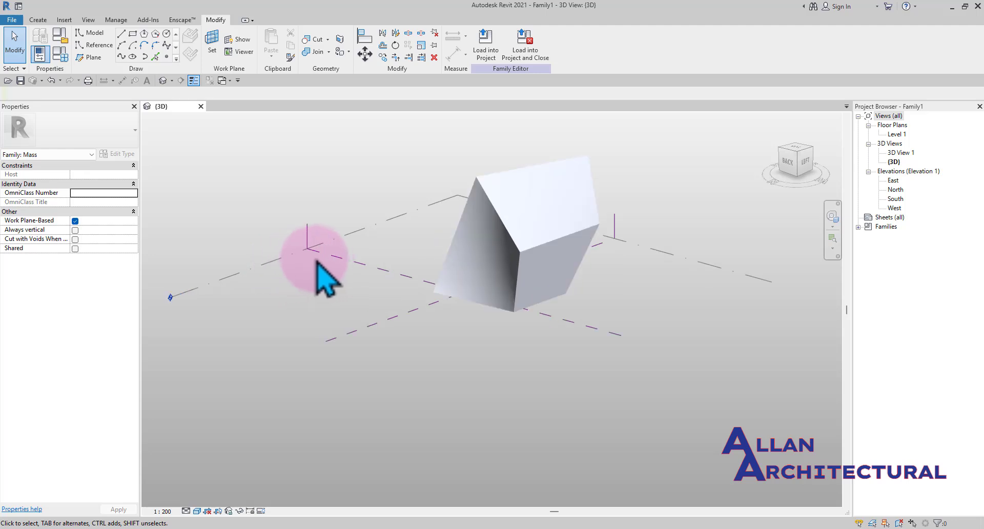
{"action": "scroll", "coordinate": [362, 263], "scroll_direction": "down", "scroll_amount": 2}
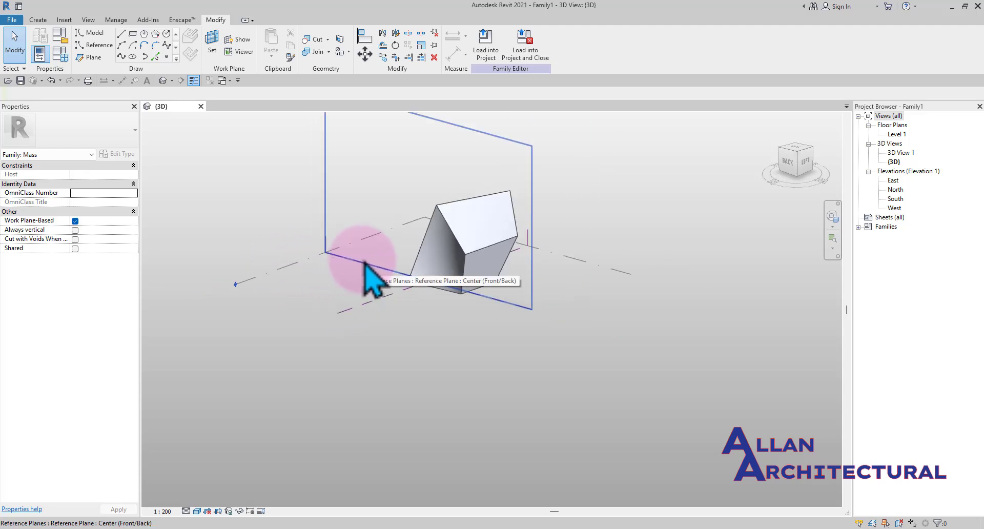
{"action": "left_click", "coordinate": [364, 262]}
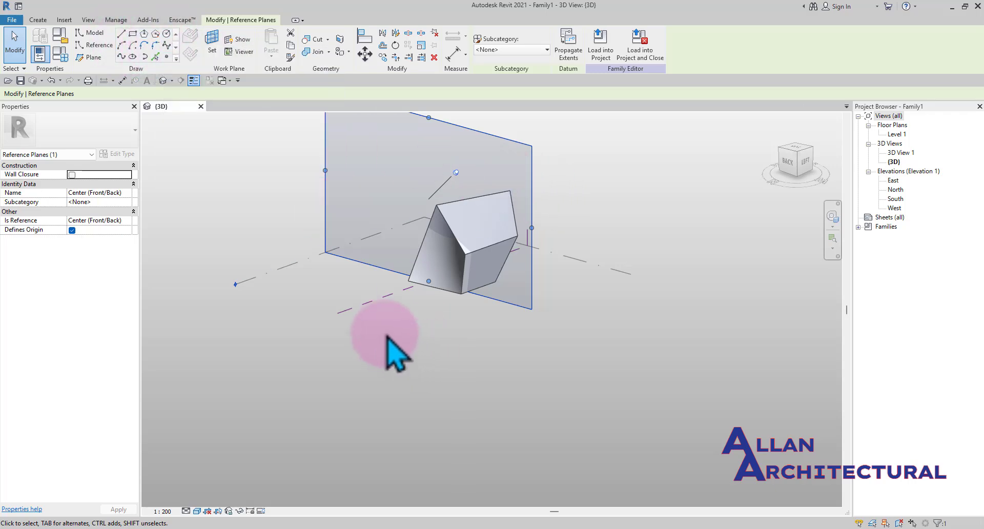
{"action": "left_click", "coordinate": [370, 313]}
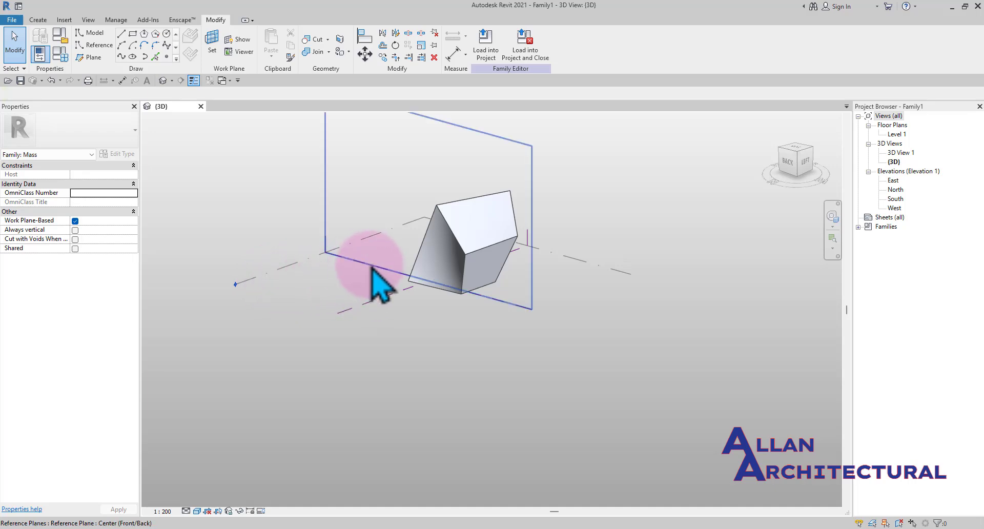
{"action": "scroll", "coordinate": [426, 354], "scroll_direction": "up", "scroll_amount": 1}
{"action": "middle_click_drag", "start_coordinate": [443, 374], "coordinate": [460, 404]}
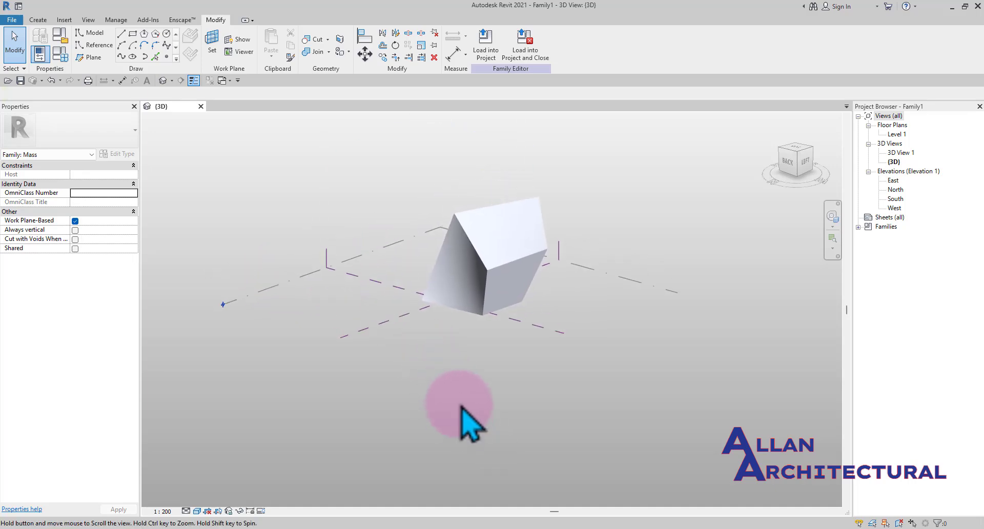
{"action": "left_click", "coordinate": [380, 287]}
{"action": "middle_click_drag", "start_coordinate": [413, 351], "coordinate": [439, 395], "text": "shift"}
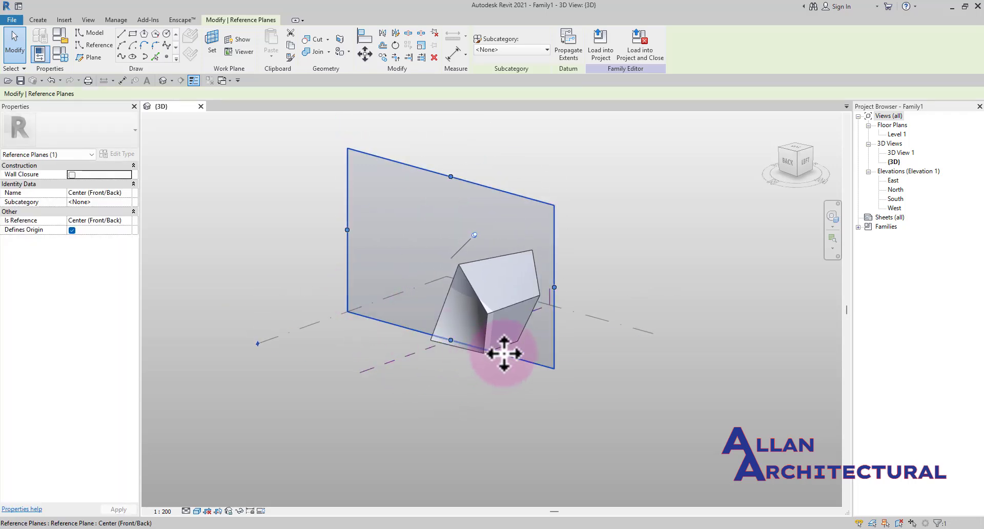
{"action": "key", "text": "Escape"}
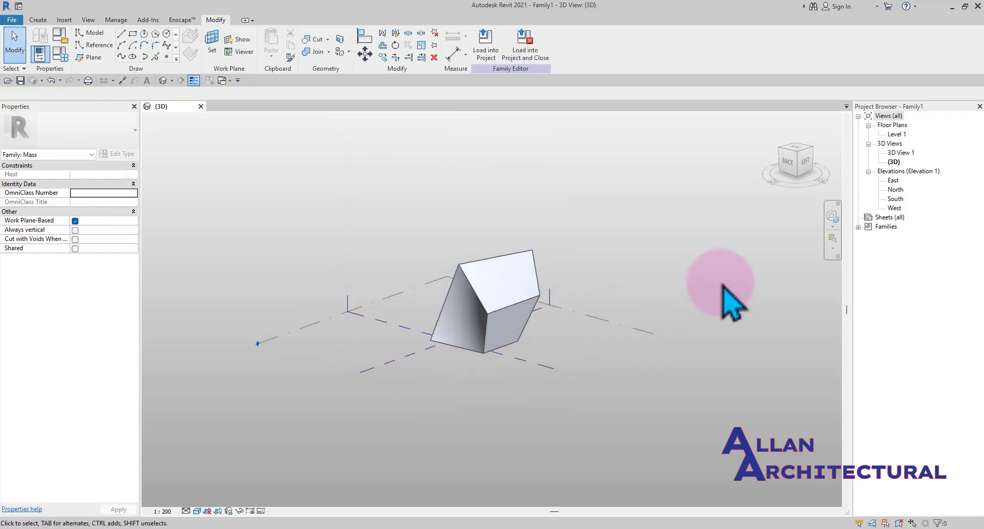
{"action": "mouse_move", "coordinate": [381, 296]}
{"action": "middle_mouse_down"}
{"action": "mouse_move", "coordinate": [424, 300]}
{"action": "mouse_move", "coordinate": [397, 301]}
{"action": "middle_mouse_up"}
{"action": "middle_click_drag", "start_coordinate": [429, 332], "coordinate": [426, 326]}
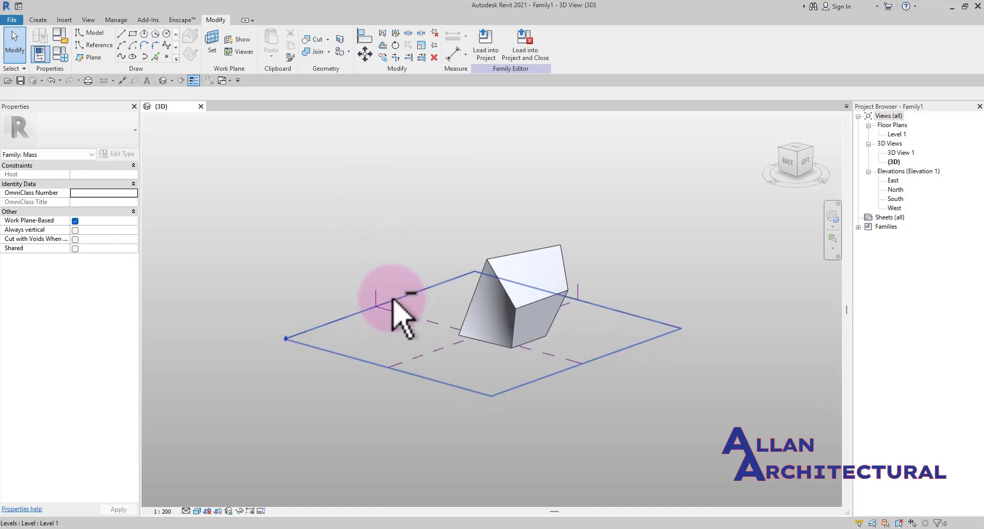
{"action": "middle_click_drag", "start_coordinate": [393, 299], "coordinate": [522, 307], "text": "shift"}
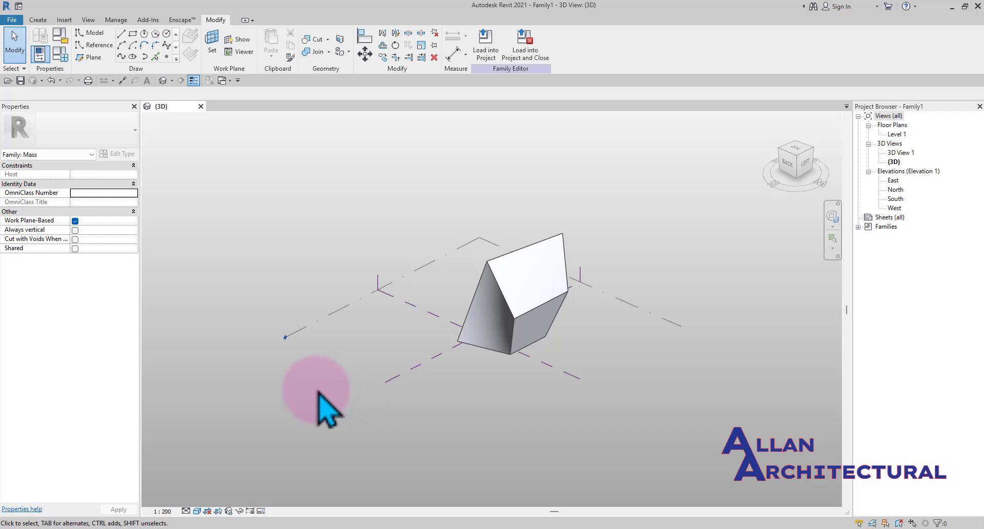
{"action": "left_click", "coordinate": [167, 34]}
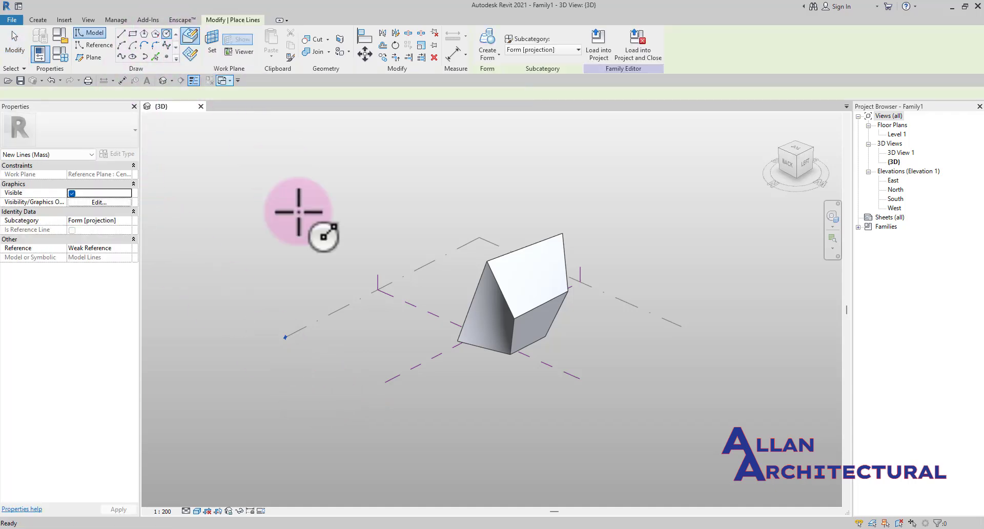
{"action": "scroll", "coordinate": [380, 326], "scroll_direction": "up", "scroll_amount": 1}
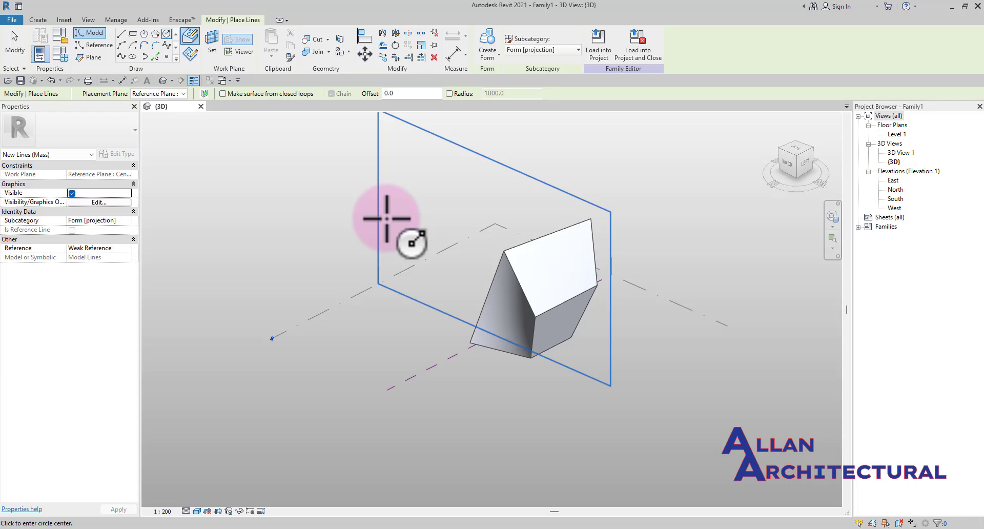
{"action": "scroll", "coordinate": [387, 219], "scroll_direction": "down", "scroll_amount": 1}
{"action": "middle_click_drag", "start_coordinate": [584, 243], "coordinate": [582, 323]}
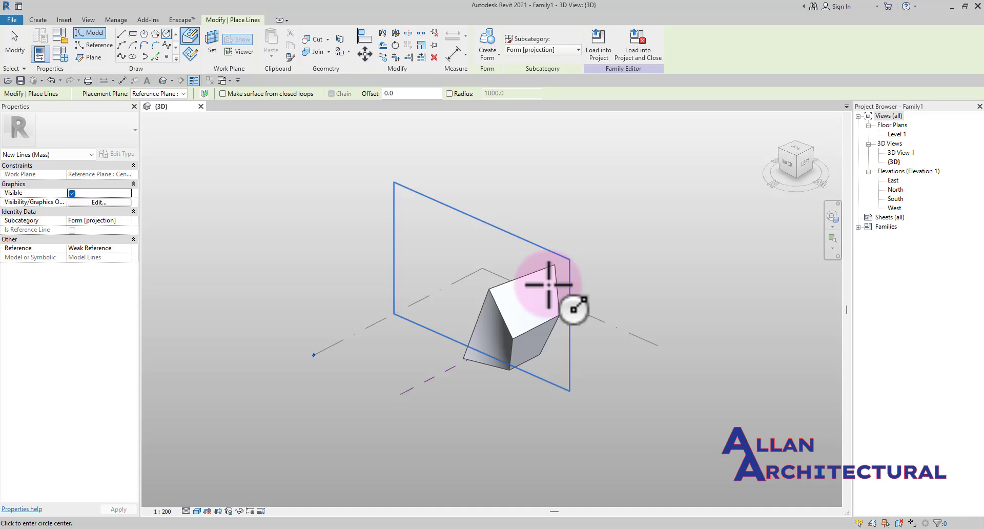
{"action": "key", "text": "Escape"}
{"action": "key", "text": "Escape"}
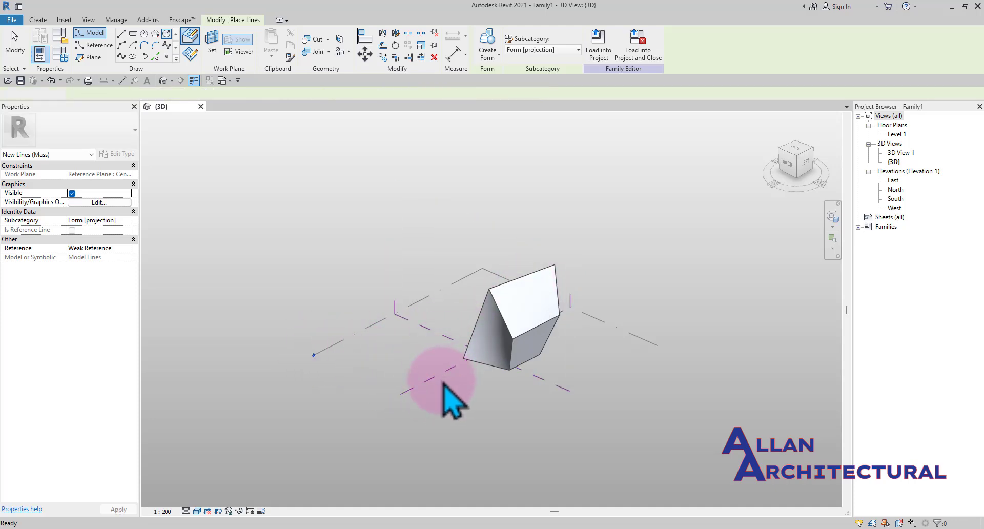
Select the Center (Left/Right) reference plane and zoom around the form to examine it
{"action": "scroll", "coordinate": [444, 384], "scroll_direction": "up", "scroll_amount": 1}
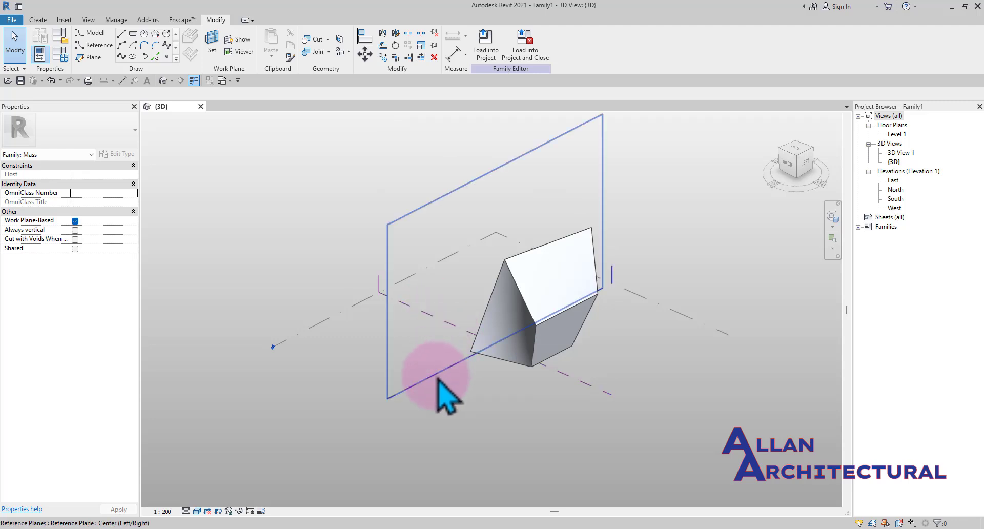
{"action": "middle_click_drag", "start_coordinate": [438, 381], "coordinate": [416, 365], "text": "shift"}
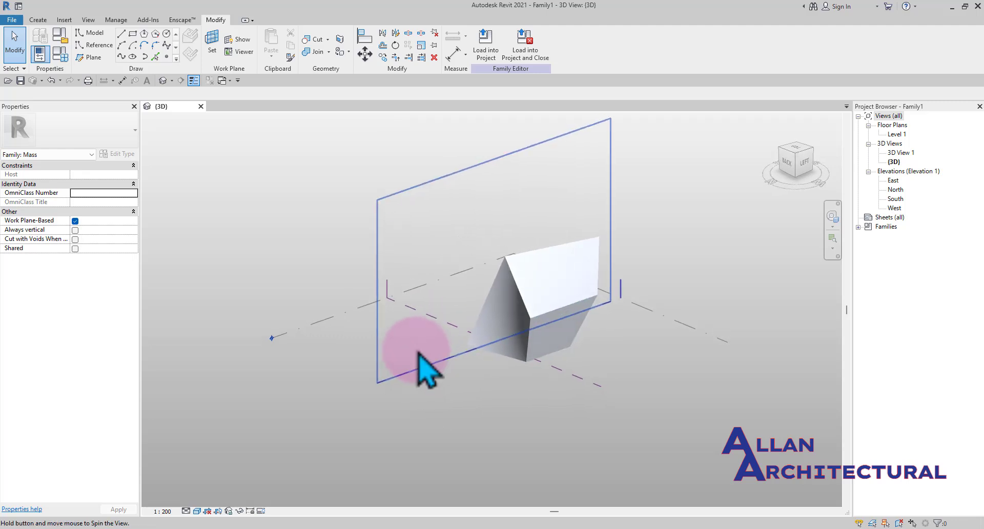
{"action": "left_click", "coordinate": [451, 356]}
{"action": "key", "text": "Escape"}
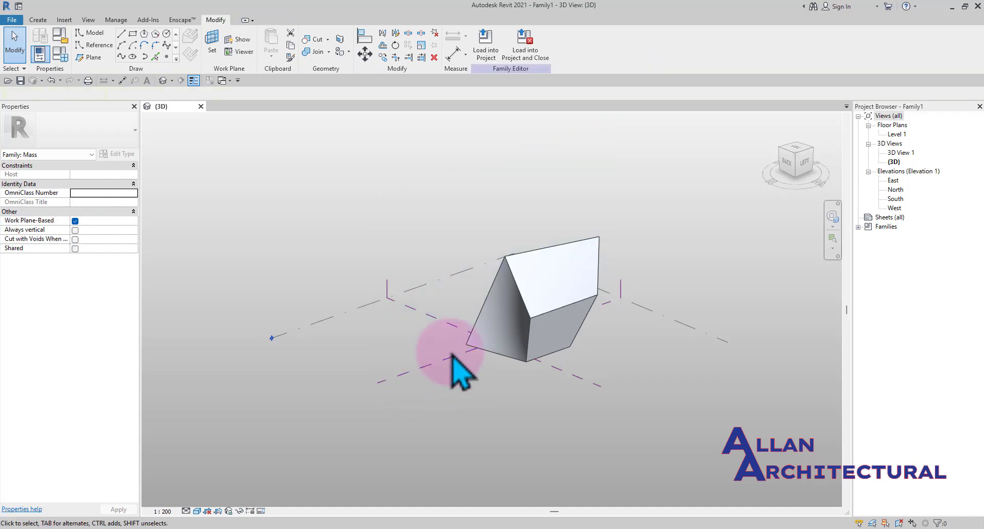
{"action": "scroll", "coordinate": [319, 325], "scroll_direction": "up", "scroll_amount": 2}
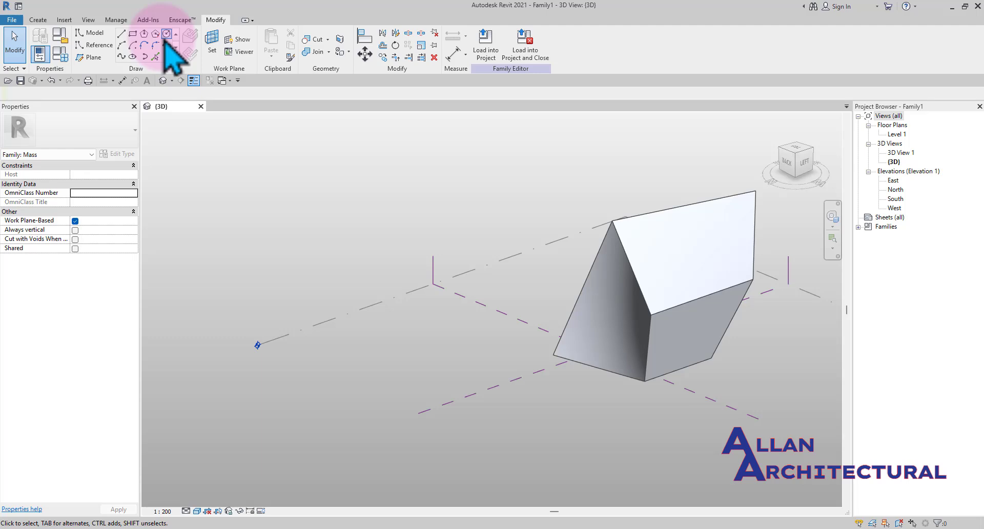
{"action": "scroll", "coordinate": [309, 268], "scroll_direction": "down", "scroll_amount": 2}
{"action": "mouse_move", "coordinate": [394, 306]}
{"action": "middle_mouse_down"}
{"action": "mouse_move", "coordinate": [369, 309]}
{"action": "mouse_move", "coordinate": [390, 307]}
{"action": "middle_mouse_up"}
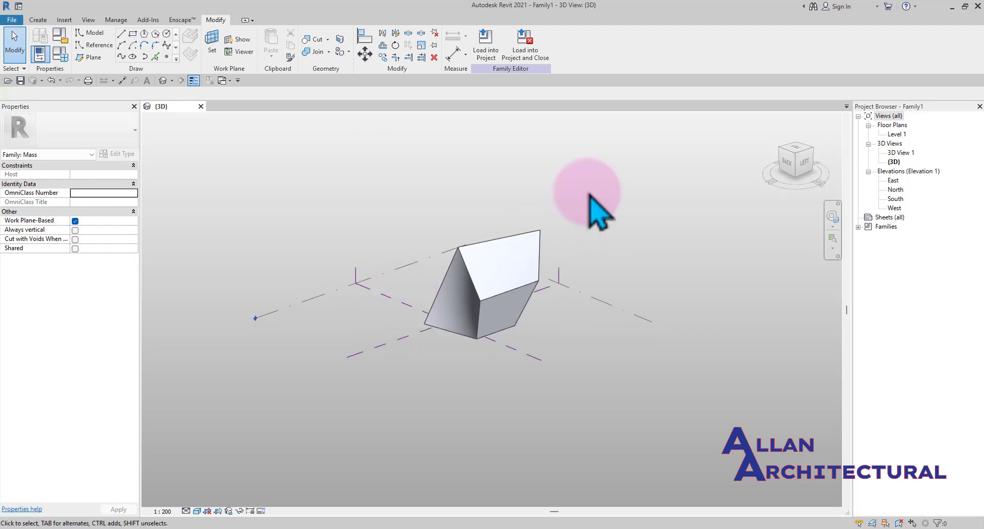
{"action": "scroll", "coordinate": [300, 325], "scroll_direction": "up", "scroll_amount": 2}
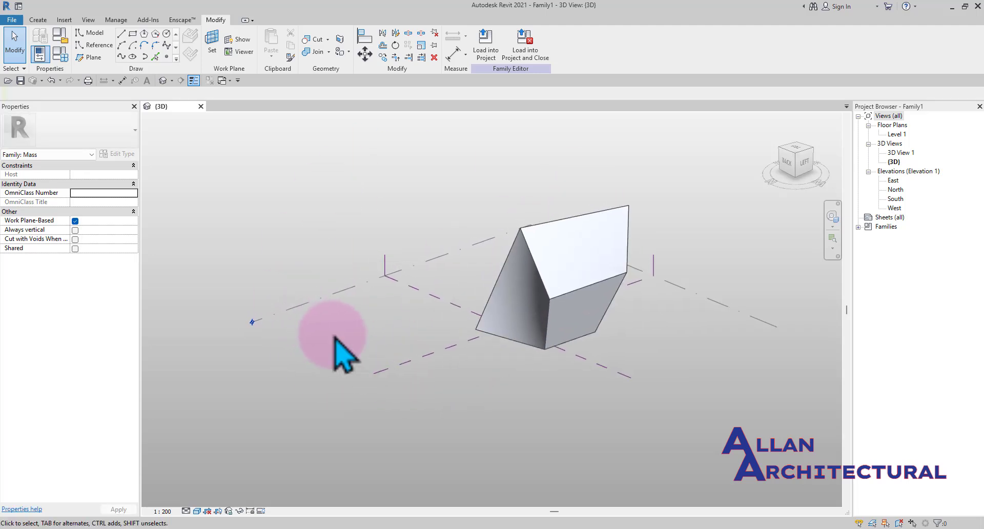
{"action": "scroll", "coordinate": [336, 338], "scroll_direction": "up", "scroll_amount": 1}
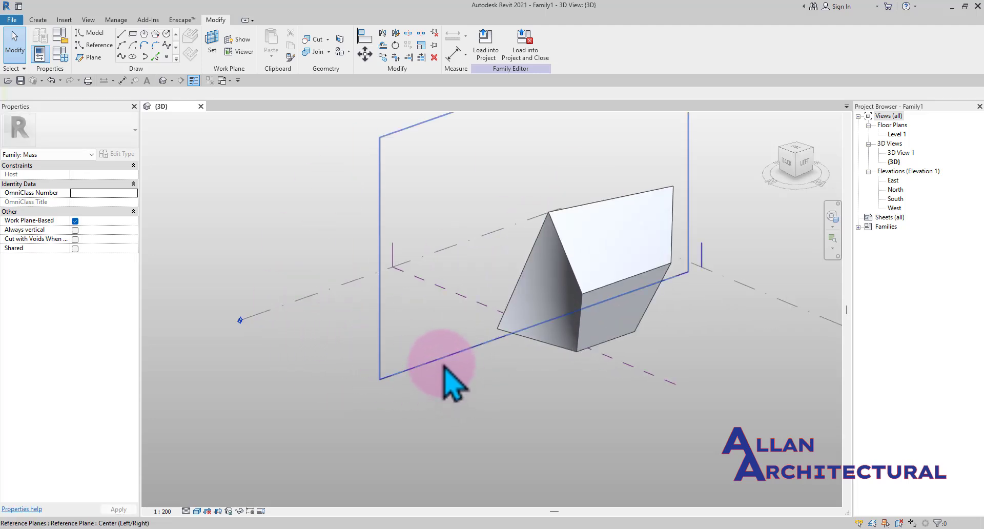
{"action": "scroll", "coordinate": [445, 361], "scroll_direction": "down", "scroll_amount": 1}
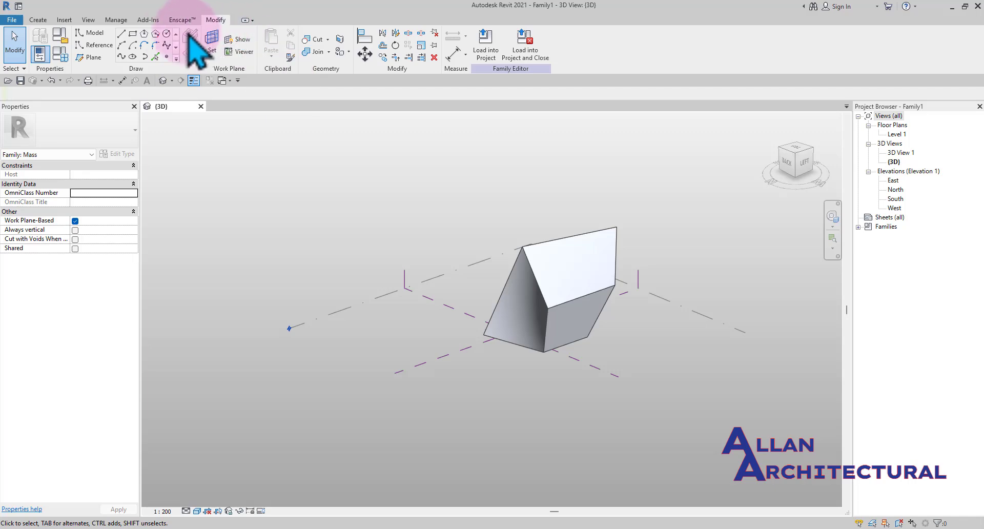
{"action": "left_click", "coordinate": [166, 34]}
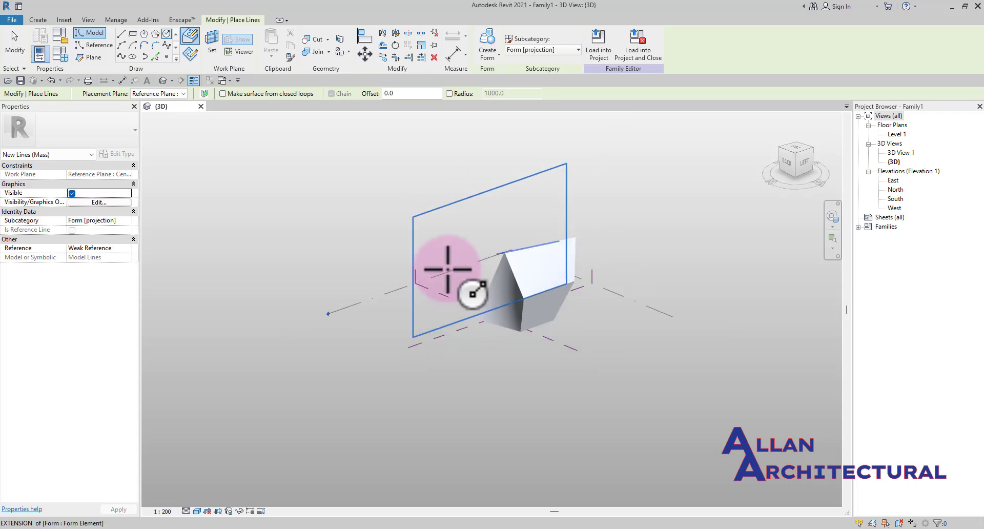
{"action": "mouse_move", "coordinate": [446, 265]}
{"action": "middle_mouse_down", "text": "shift"}
{"action": "mouse_move", "coordinate": [549, 346]}
{"action": "mouse_move", "coordinate": [609, 319]}
{"action": "mouse_move", "coordinate": [514, 252]}
{"action": "mouse_move", "coordinate": [534, 347]}
{"action": "mouse_move", "coordinate": [672, 353]}
{"action": "mouse_move", "coordinate": [520, 351]}
{"action": "mouse_move", "coordinate": [714, 367]}
{"action": "mouse_move", "coordinate": [699, 325]}
{"action": "mouse_move", "coordinate": [615, 292]}
{"action": "mouse_move", "coordinate": [575, 307]}
{"action": "mouse_move", "coordinate": [571, 334]}
{"action": "mouse_move", "coordinate": [527, 318]}
{"action": "middle_mouse_up", "text": "shift"}
{"action": "scroll", "coordinate": [512, 250], "scroll_direction": "up", "scroll_amount": 2}
{"action": "key", "text": "Escape"}
{"action": "key", "text": "Escape"}
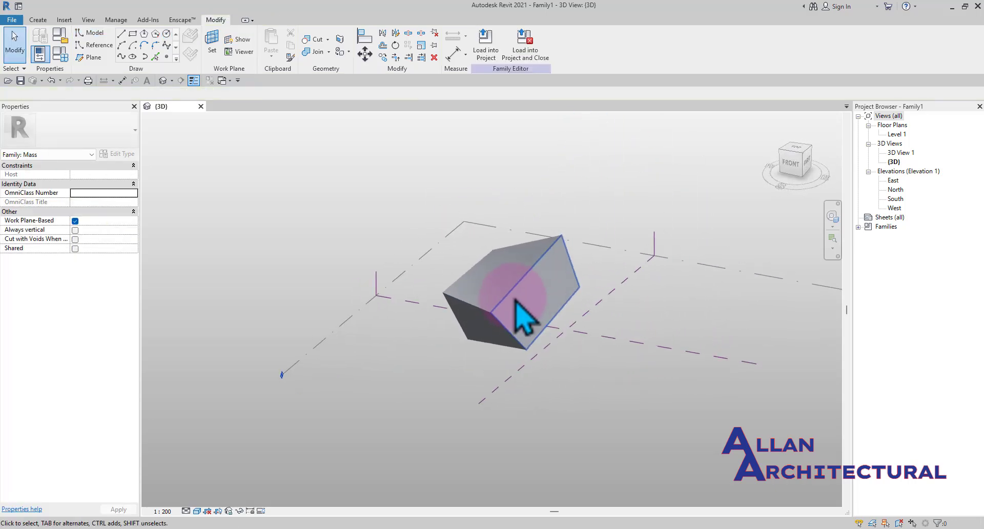
Draw a circle on the Center (Left/Right) reference plane work plane, above the wedge form, then exit the command
{"action": "left_click", "coordinate": [167, 33]}
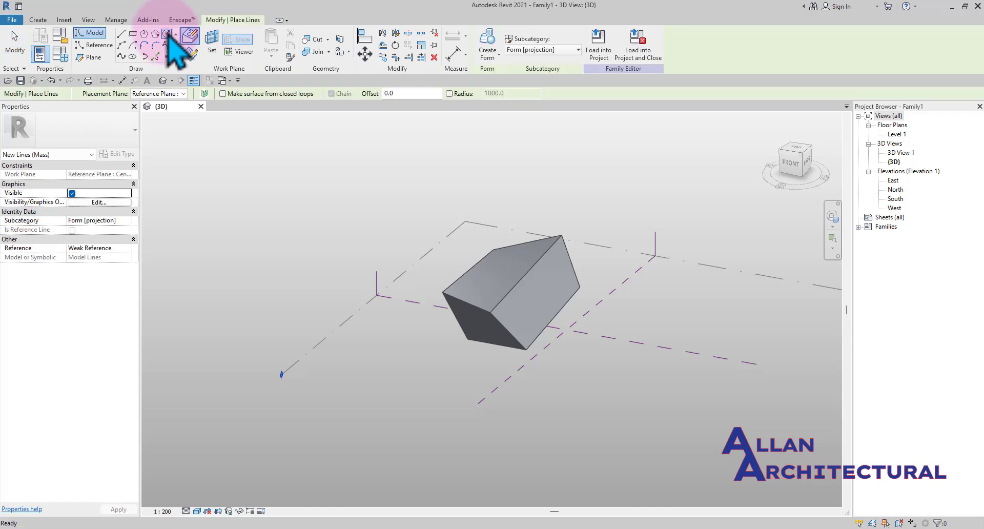
{"action": "left_click", "coordinate": [194, 55]}
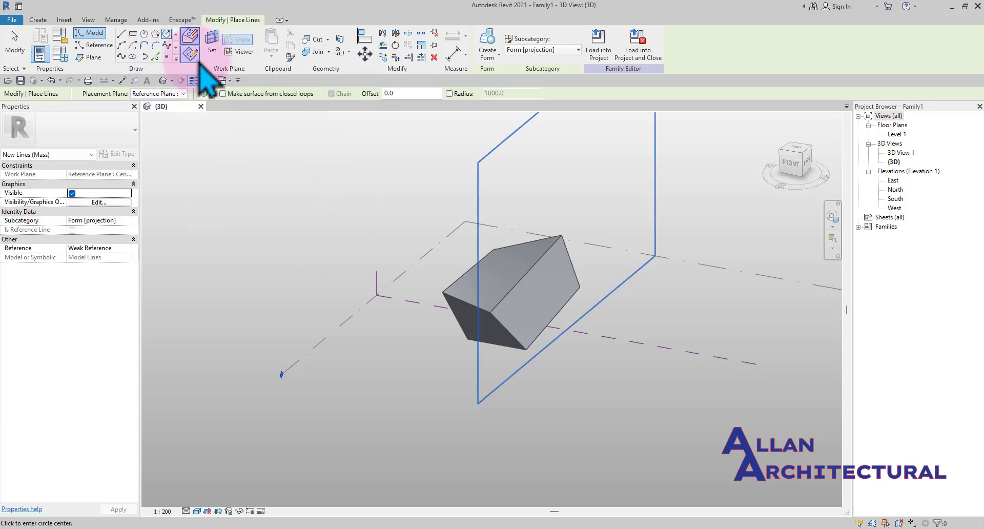
{"action": "scroll", "coordinate": [535, 273], "scroll_direction": "up", "scroll_amount": 2}
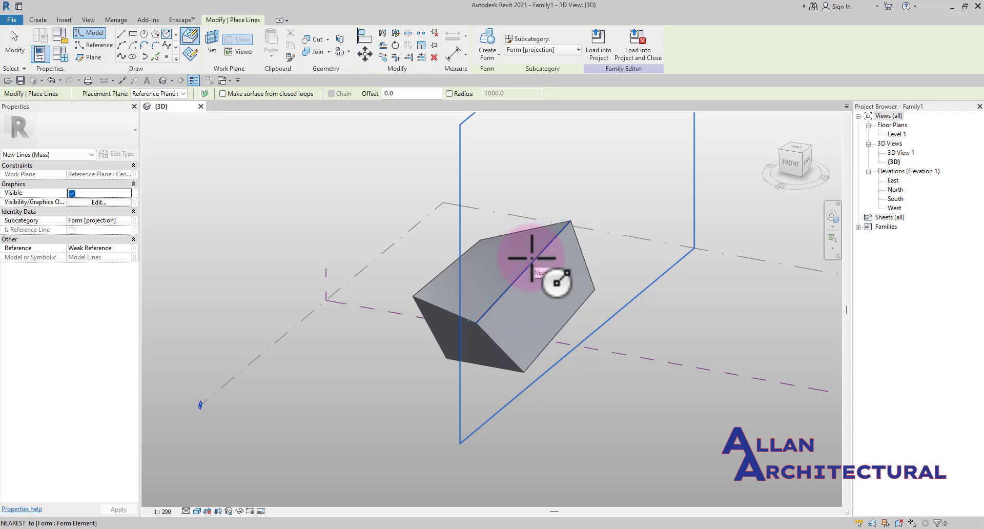
{"action": "mouse_move", "coordinate": [531, 267]}
{"action": "middle_mouse_down", "text": "shift"}
{"action": "mouse_move", "coordinate": [543, 287]}
{"action": "mouse_move", "coordinate": [588, 294]}
{"action": "mouse_move", "coordinate": [619, 241]}
{"action": "mouse_move", "coordinate": [517, 286]}
{"action": "mouse_move", "coordinate": [535, 256]}
{"action": "mouse_move", "coordinate": [546, 307]}
{"action": "mouse_move", "coordinate": [528, 266]}
{"action": "middle_mouse_up", "text": "shift"}
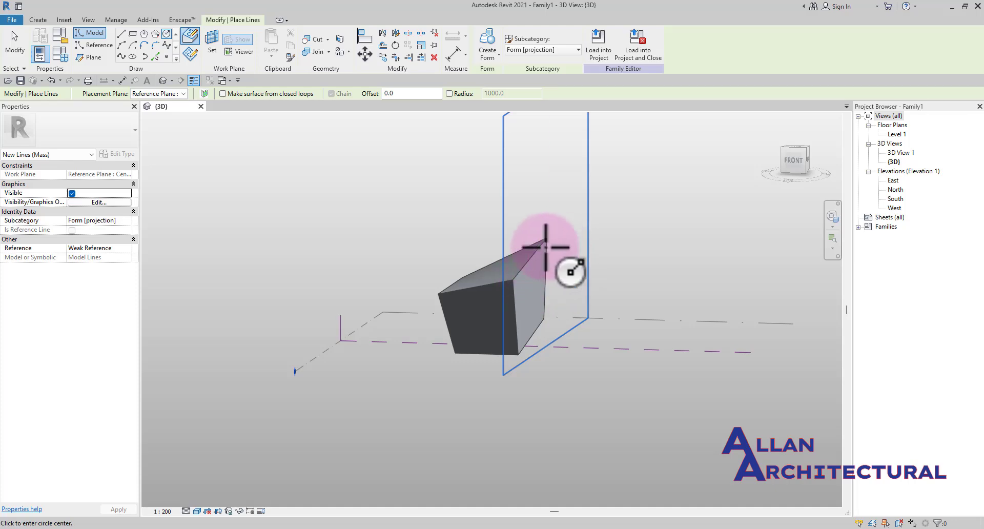
{"action": "middle_click_drag", "start_coordinate": [545, 295], "coordinate": [526, 280], "text": "shift"}
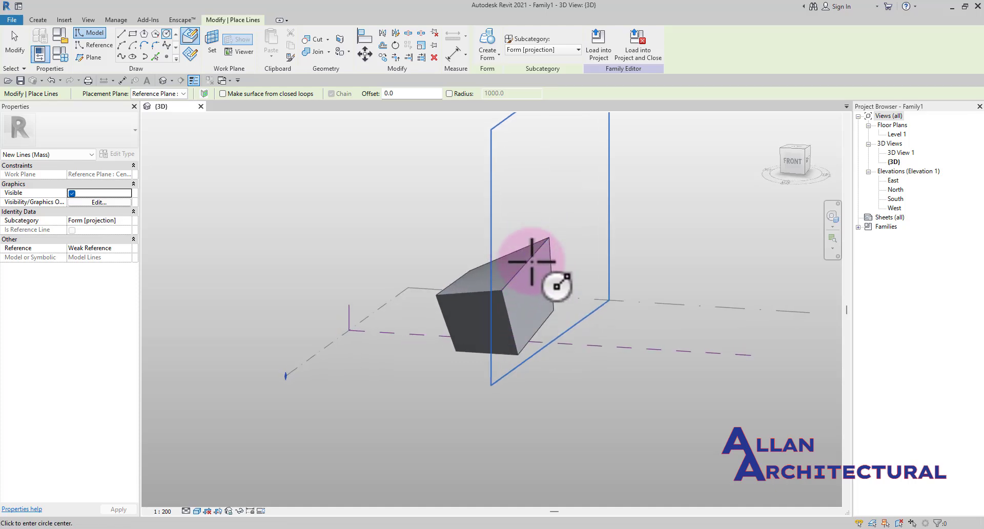
{"action": "scroll", "coordinate": [631, 221], "scroll_direction": "down", "scroll_amount": 2}
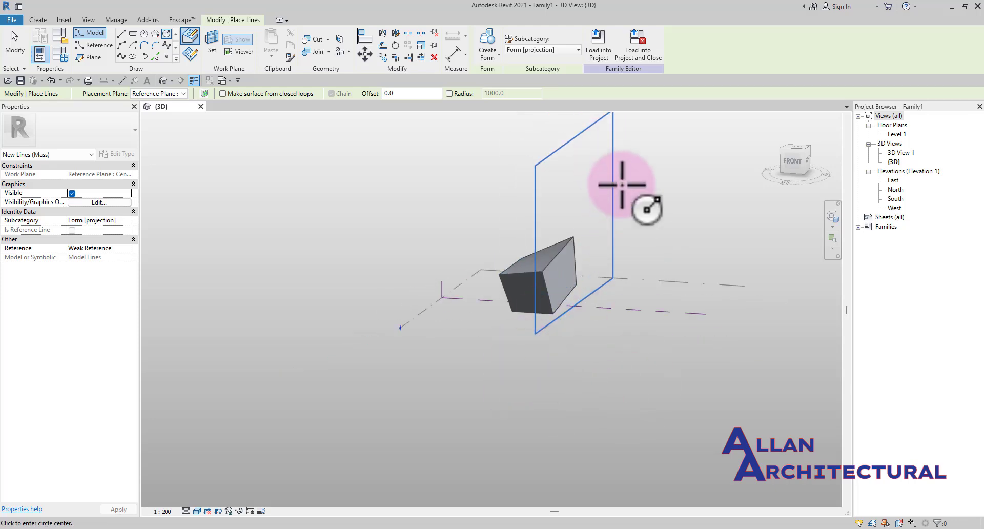
{"action": "middle_click_drag", "start_coordinate": [595, 298], "coordinate": [554, 378]}
{"action": "scroll", "coordinate": [532, 324], "scroll_direction": "up", "scroll_amount": 2}
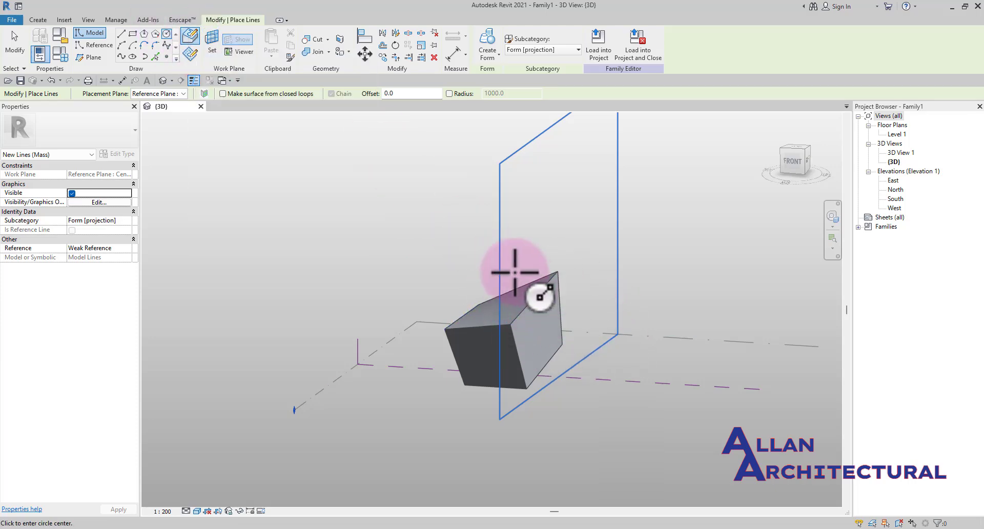
{"action": "left_click", "coordinate": [190, 54]}
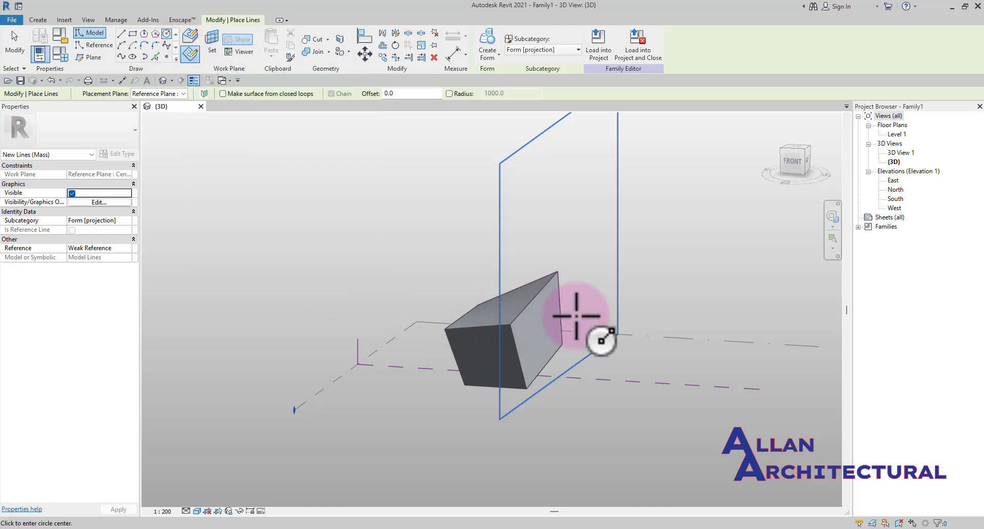
{"action": "middle_click_drag", "start_coordinate": [561, 258], "coordinate": [445, 154], "text": "shift"}
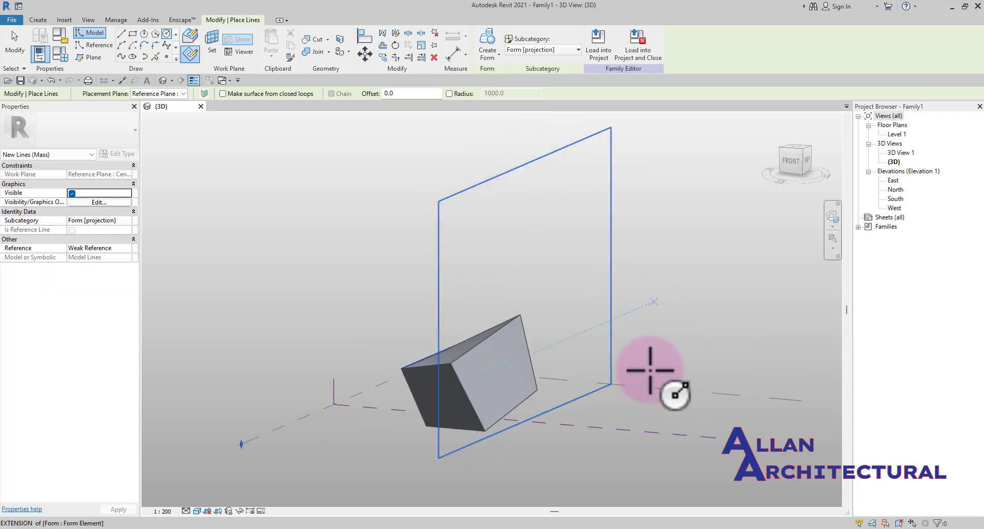
{"action": "scroll", "coordinate": [494, 255], "scroll_direction": "up", "scroll_amount": 3}
{"action": "left_click", "coordinate": [458, 275]}
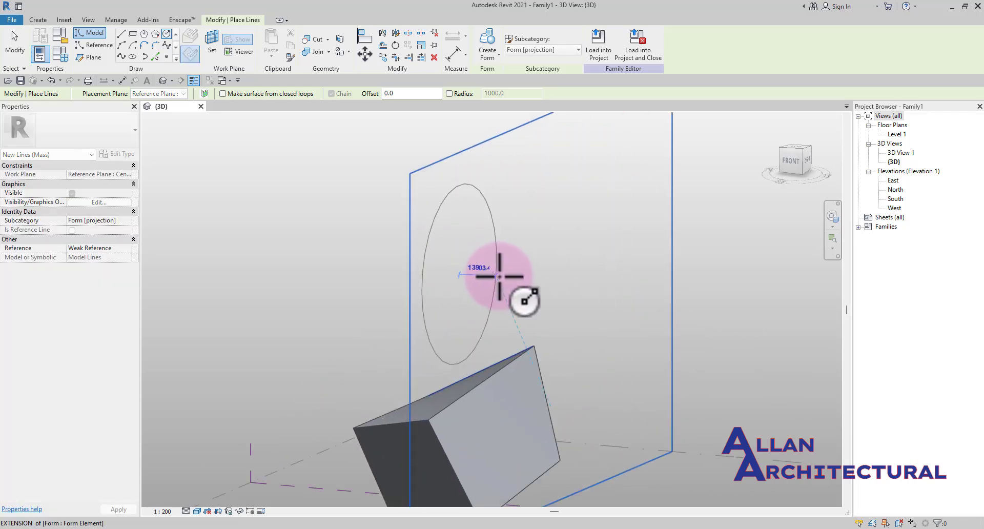
{"action": "left_click", "coordinate": [482, 270]}
{"action": "scroll", "coordinate": [512, 292], "scroll_direction": "down", "scroll_amount": 2}
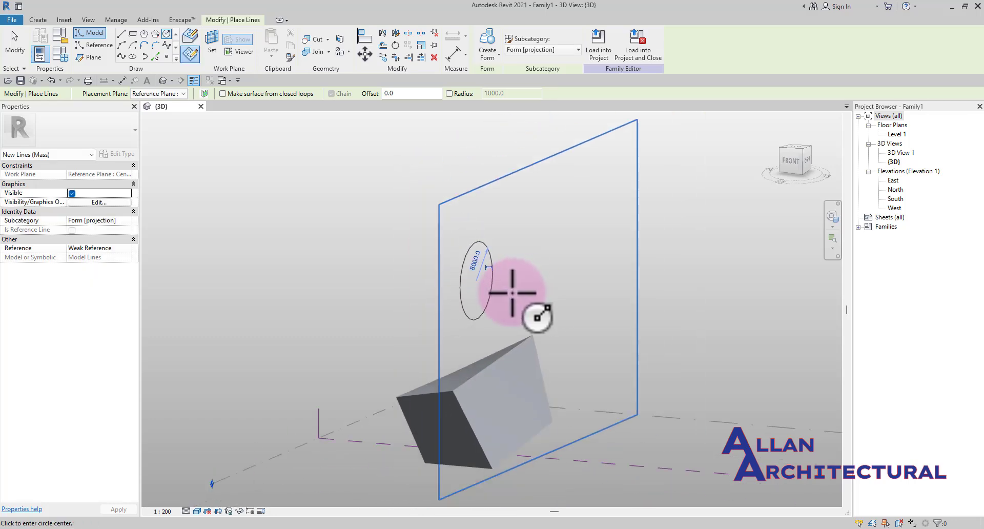
{"action": "key", "text": "Escape"}
{"action": "scroll", "coordinate": [511, 295], "scroll_direction": "down", "scroll_amount": 3}
{"action": "middle_click_drag", "start_coordinate": [505, 315], "coordinate": [505, 439], "text": "shift"}
{"action": "key", "text": "Escape"}
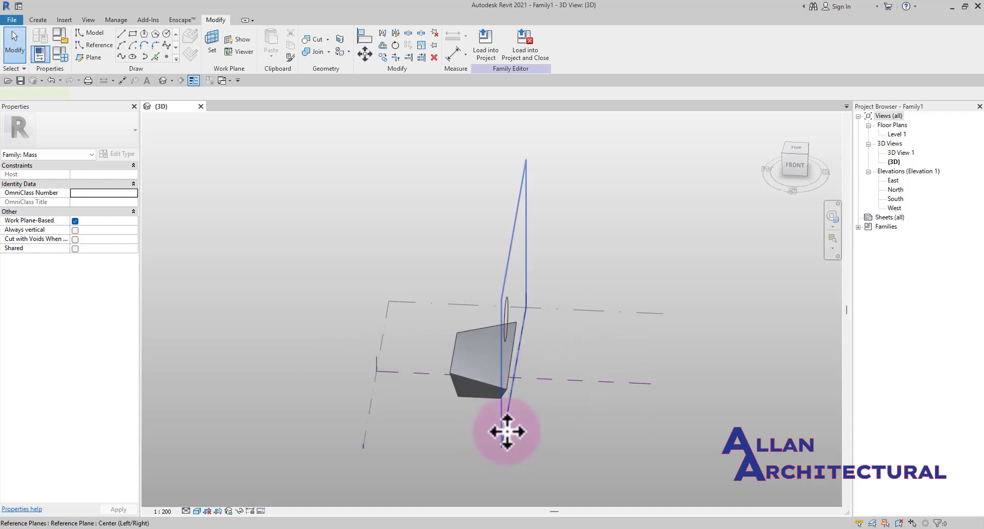
Select the Center (Left/Right) reference plane and orbit around the form to examine the circle's position
{"action": "left_click", "coordinate": [502, 432]}
{"action": "scroll", "coordinate": [530, 409], "scroll_direction": "up", "scroll_amount": 1}
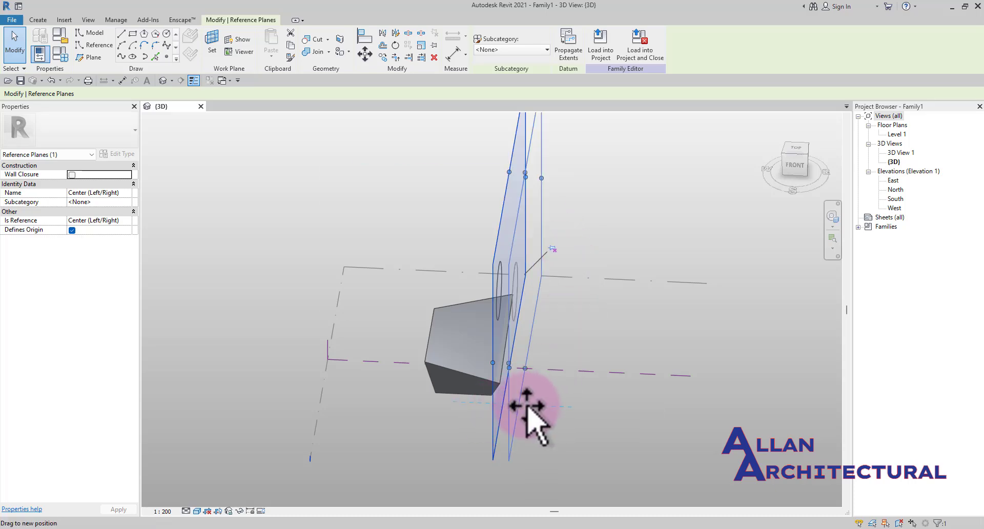
{"action": "middle_click_drag", "start_coordinate": [553, 417], "coordinate": [548, 325], "text": "shift"}
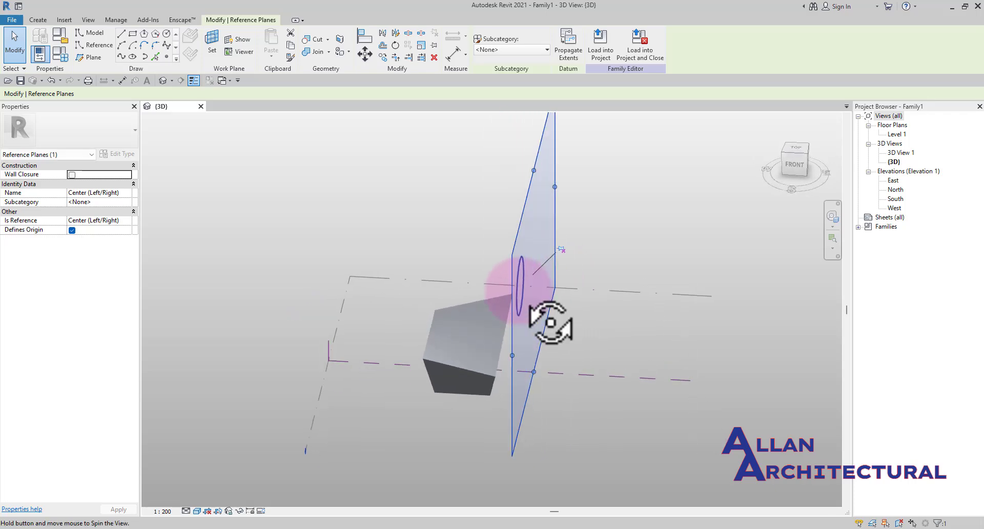
{"action": "middle_click_drag", "start_coordinate": [551, 238], "coordinate": [553, 278], "text": "shift"}
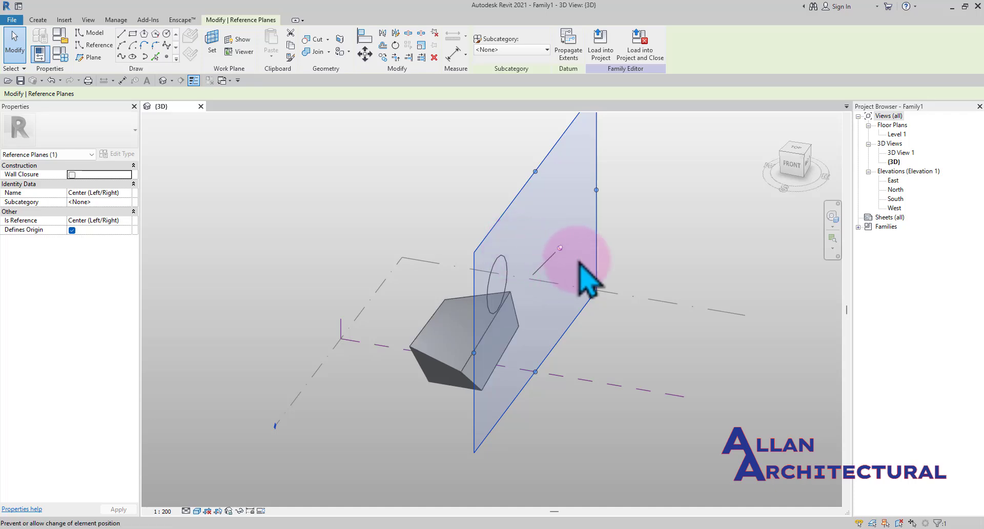
{"action": "middle_click_drag", "start_coordinate": [545, 355], "coordinate": [575, 312], "text": "shift"}
{"action": "left_click", "coordinate": [659, 304]}
{"action": "mouse_move", "coordinate": [623, 290]}
{"action": "middle_mouse_down", "text": "shift"}
{"action": "mouse_move", "coordinate": [510, 334]}
{"action": "mouse_move", "coordinate": [389, 225]}
{"action": "middle_mouse_up", "text": "shift"}
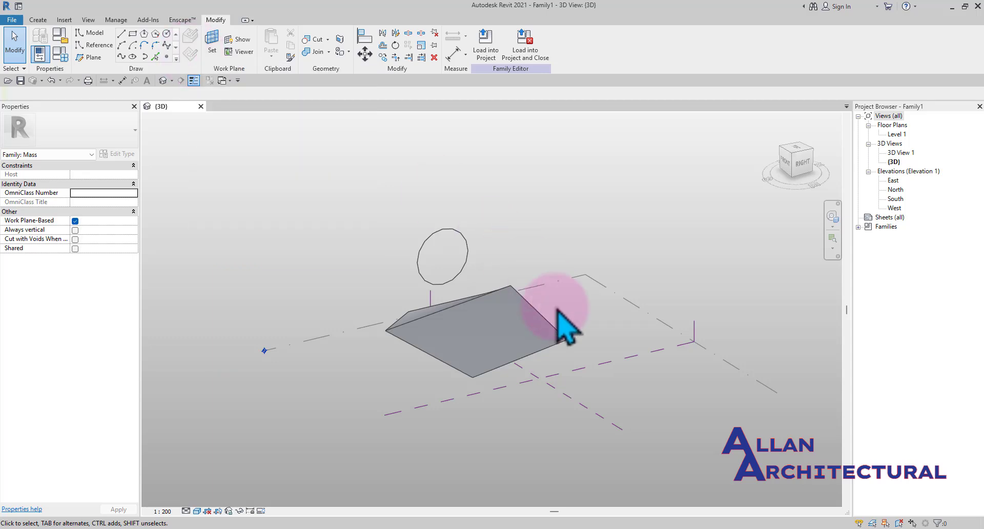
{"action": "scroll", "coordinate": [550, 353], "scroll_direction": "down", "scroll_amount": 2}
{"action": "scroll", "coordinate": [557, 393], "scroll_direction": "up", "scroll_amount": 2}
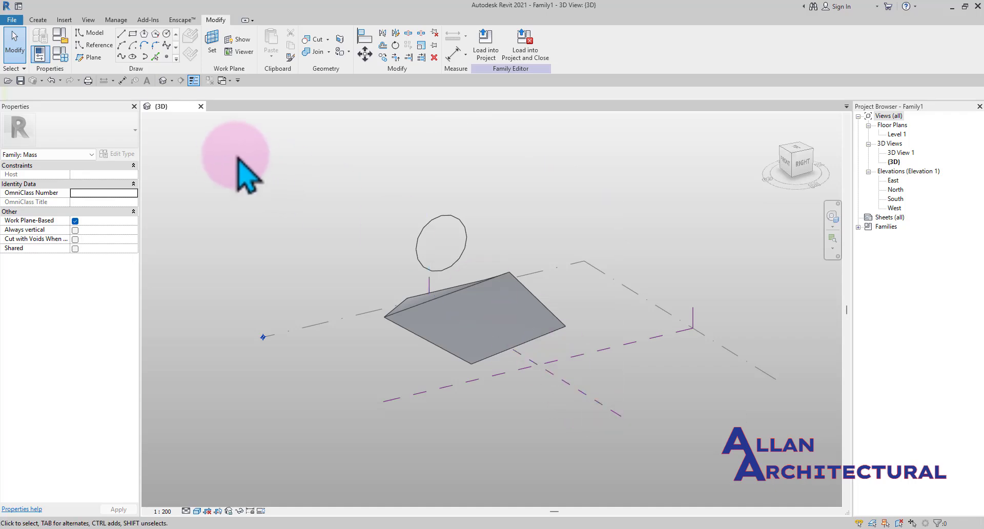
In the Level 1 plan, move the Center (Left/Right) reference plane onto the wedge's vertical edge
{"action": "double_click", "coordinate": [897, 134]}
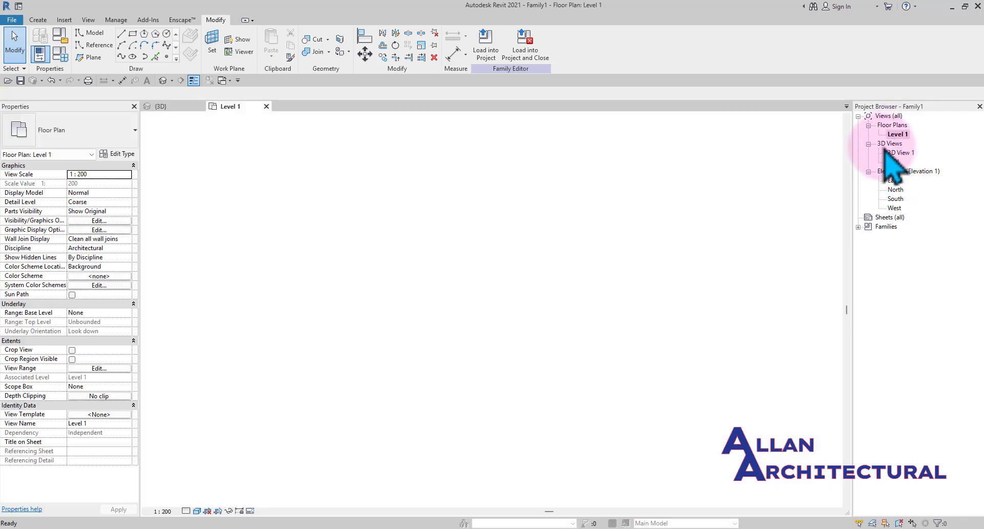
{"action": "scroll", "coordinate": [451, 266], "scroll_direction": "down", "scroll_amount": 3}
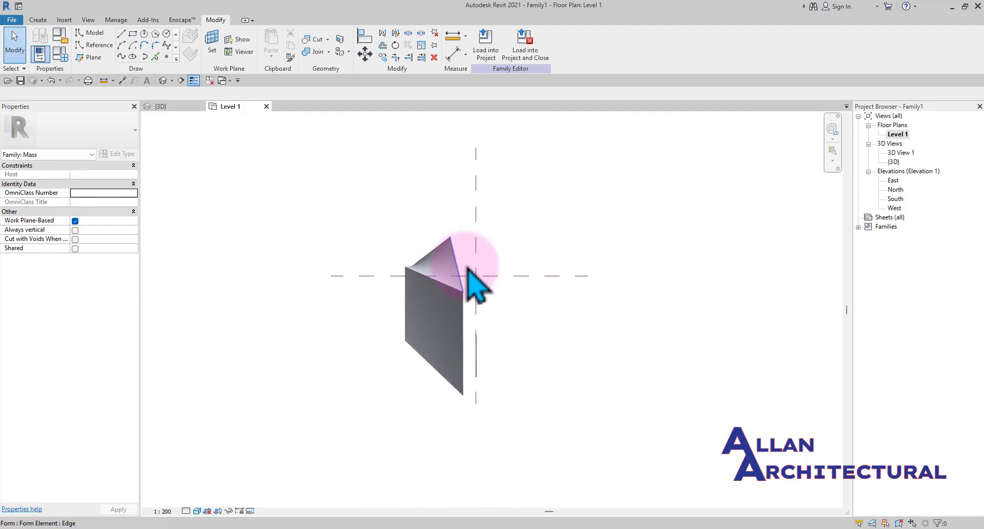
{"action": "left_click", "coordinate": [479, 305]}
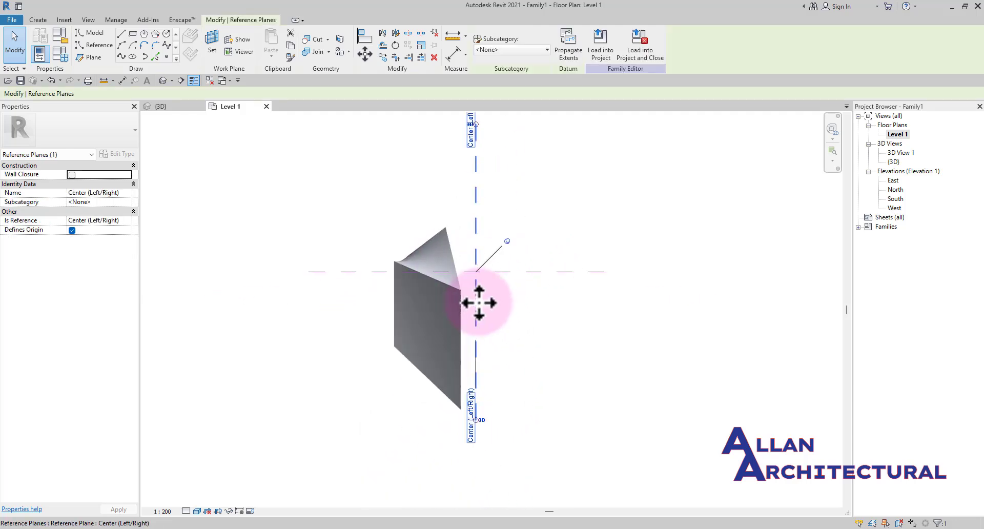
{"action": "left_click", "coordinate": [506, 242]}
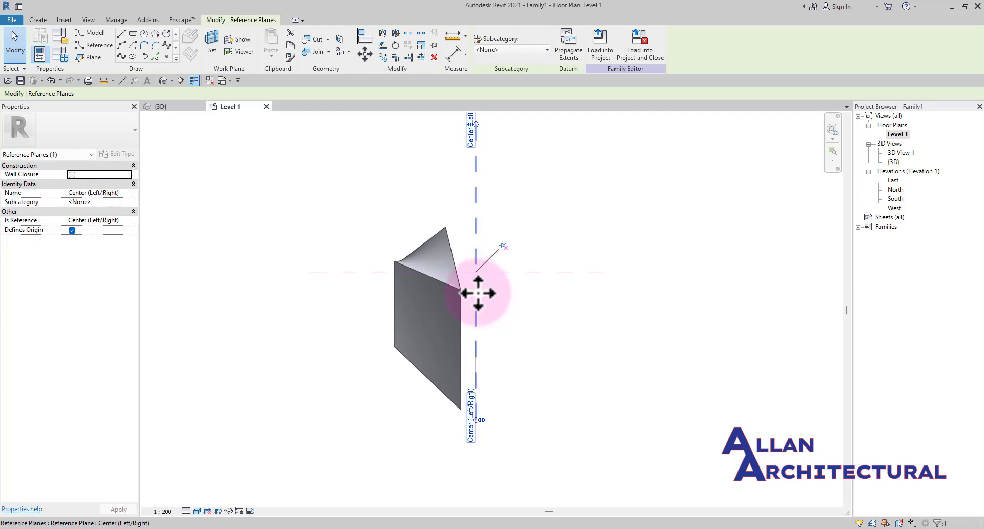
{"action": "left_click_drag", "start_coordinate": [461, 293], "coordinate": [476, 277]}
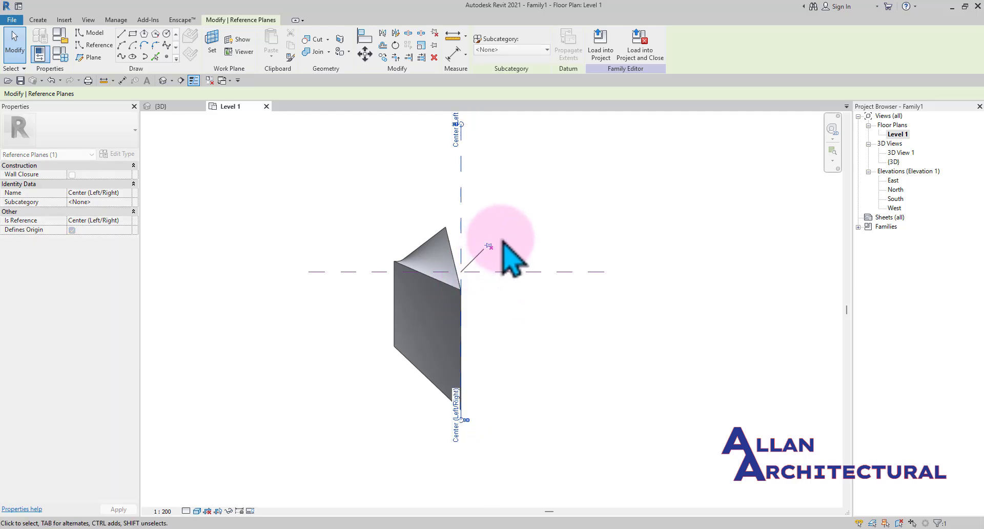
{"action": "left_click", "coordinate": [549, 248]}
{"action": "scroll", "coordinate": [525, 248], "scroll_direction": "down", "scroll_amount": 1}
{"action": "middle_click_drag", "start_coordinate": [525, 249], "coordinate": [522, 282]}
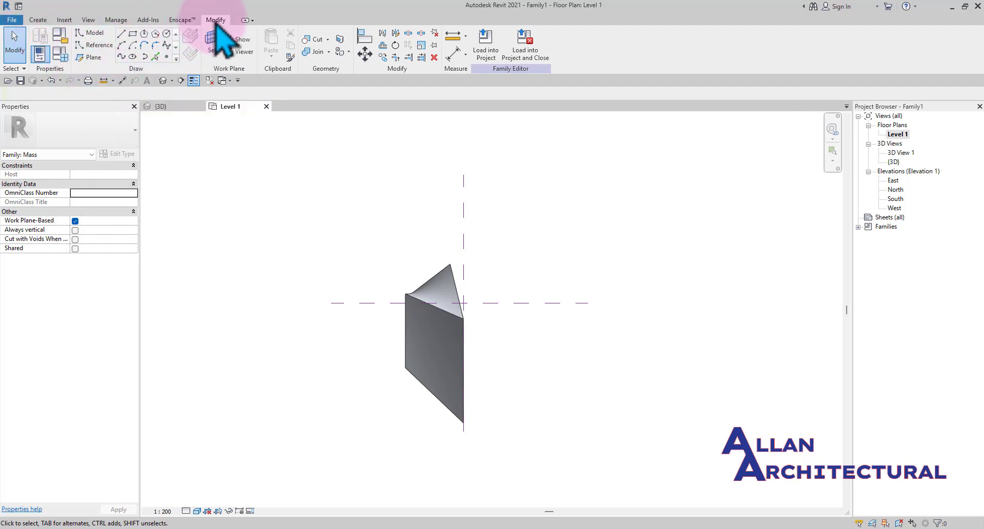
Draw two vertical reference planes in plan, one to the right of the form and one along its left side
{"action": "left_click", "coordinate": [90, 57]}
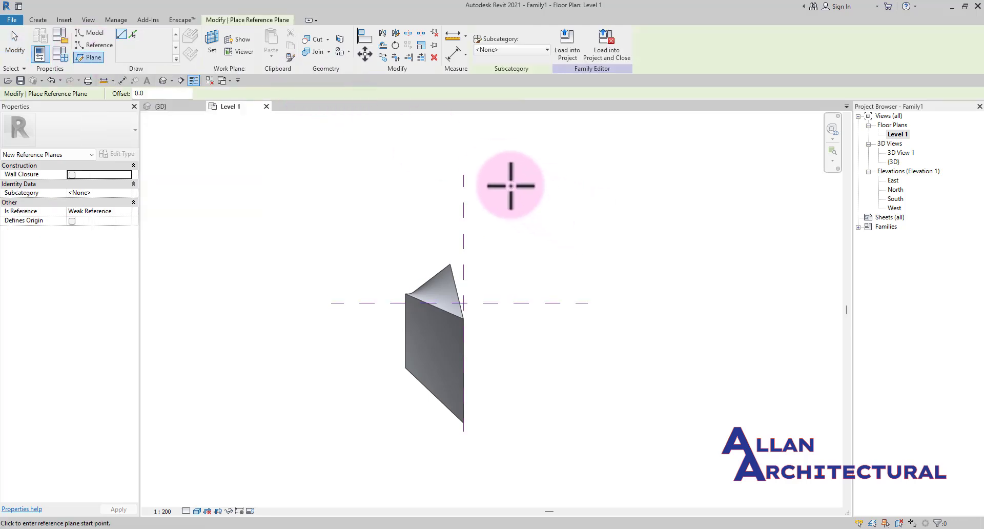
{"action": "left_click", "coordinate": [501, 173]}
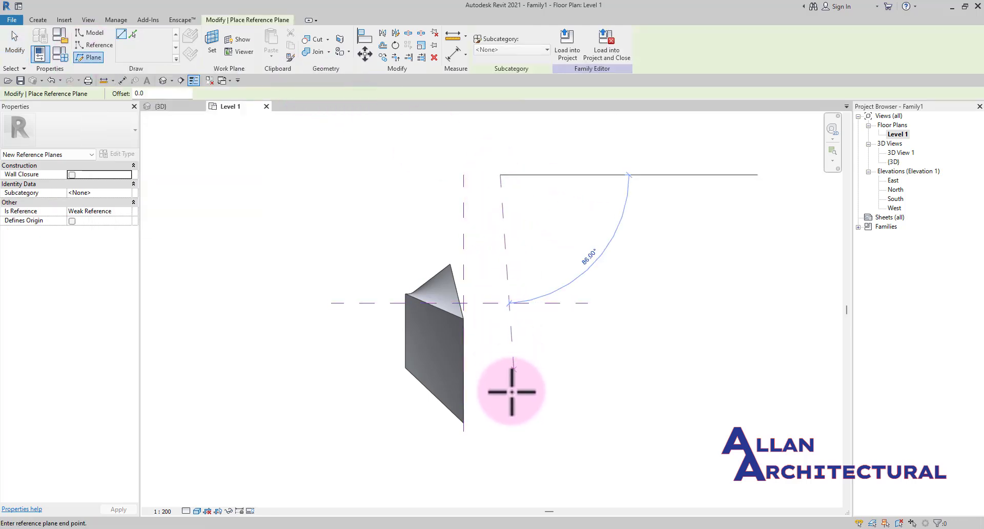
{"action": "left_click", "coordinate": [498, 429]}
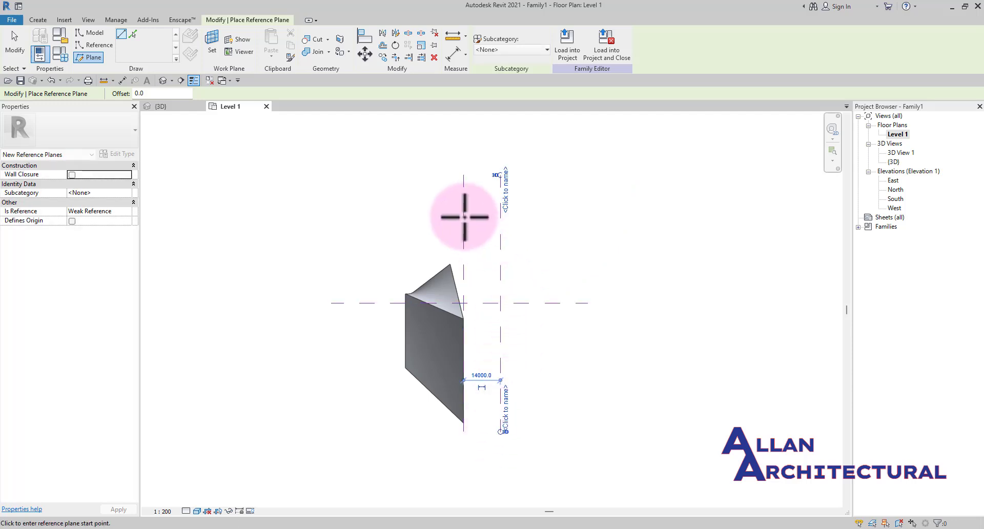
{"action": "left_click", "coordinate": [423, 175]}
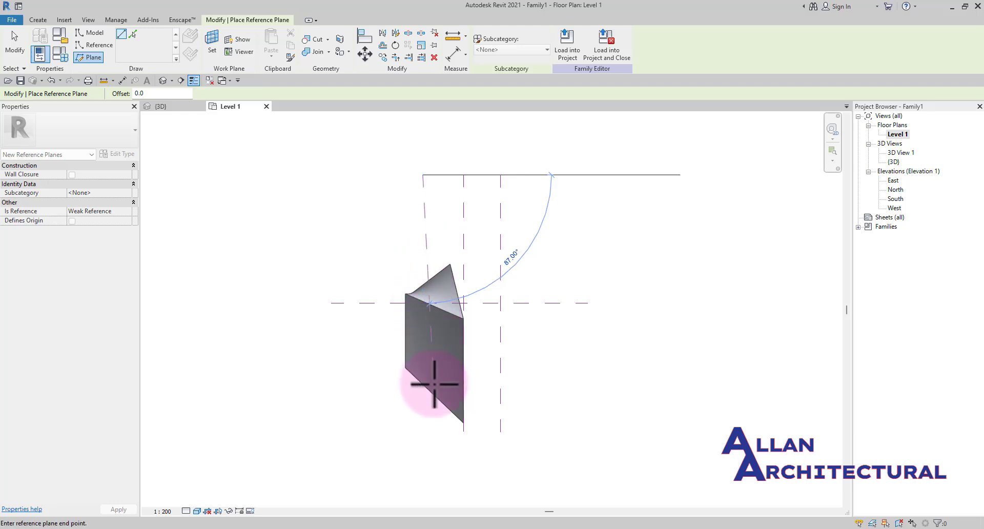
{"action": "left_click", "coordinate": [424, 433]}
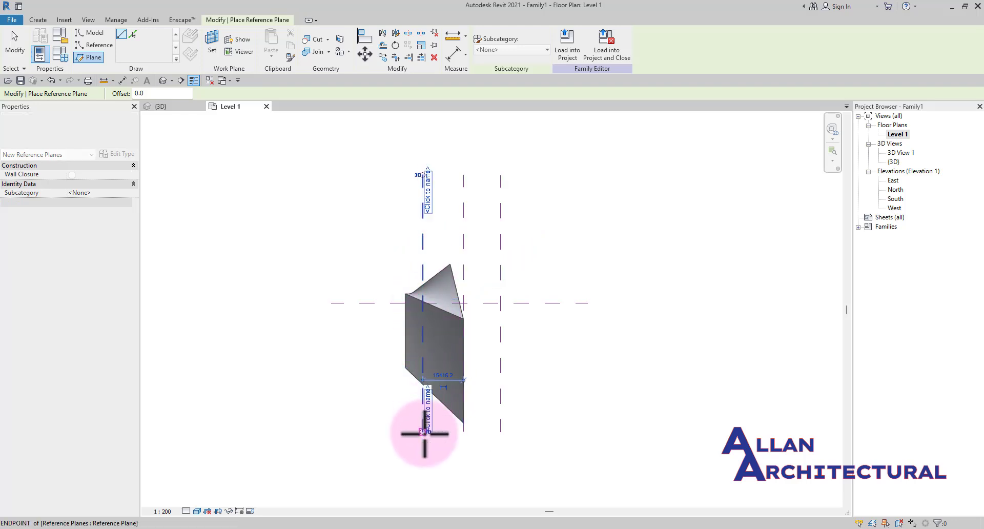
{"action": "key", "text": "Escape"}
{"action": "key", "text": "Escape"}
{"action": "scroll", "coordinate": [503, 246], "scroll_direction": "down", "scroll_amount": 1}
{"action": "scroll", "coordinate": [487, 241], "scroll_direction": "up", "scroll_amount": 1}
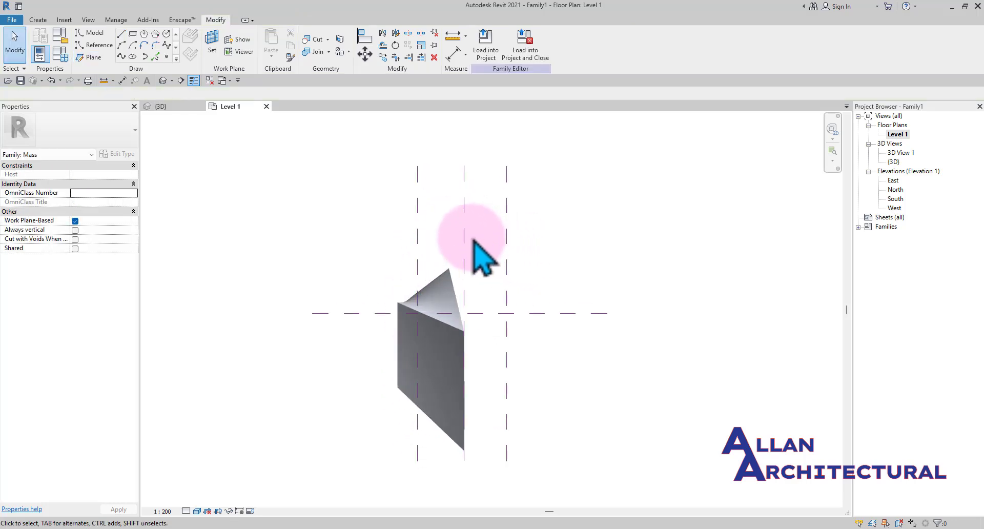
Select the new right reference plane and examine it in the plan and 3D views
{"action": "left_click", "coordinate": [507, 233]}
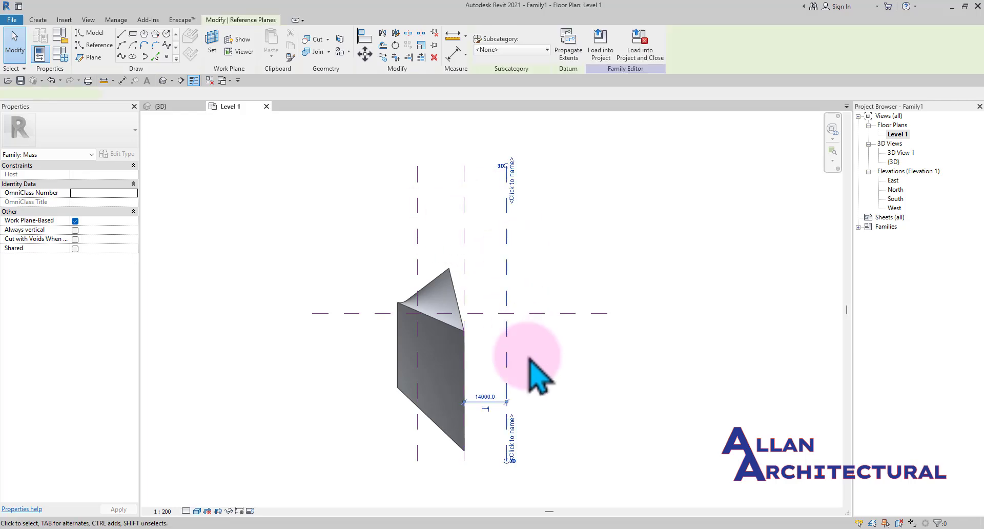
{"action": "scroll", "coordinate": [520, 464], "scroll_direction": "up", "scroll_amount": 2}
{"action": "scroll", "coordinate": [518, 456], "scroll_direction": "down", "scroll_amount": 3}
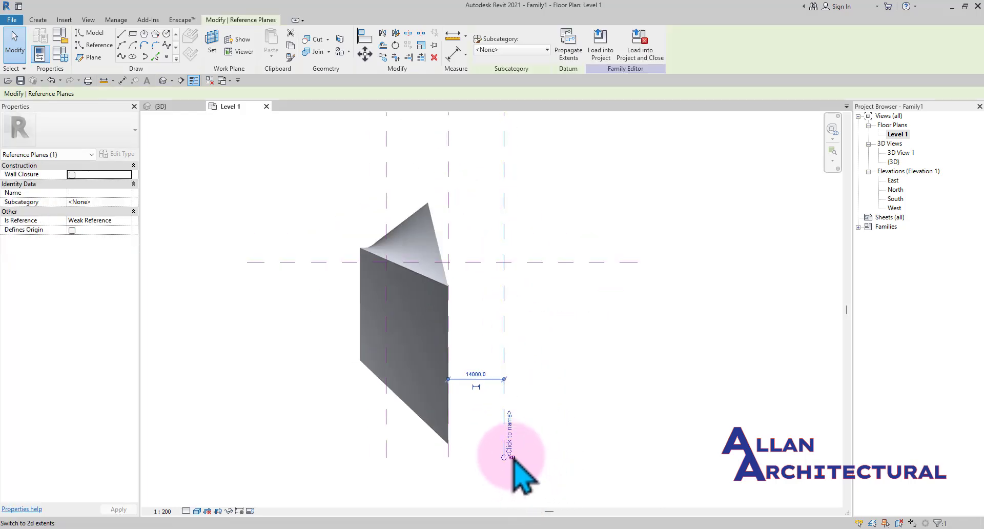
{"action": "scroll", "coordinate": [510, 210], "scroll_direction": "up", "scroll_amount": 2}
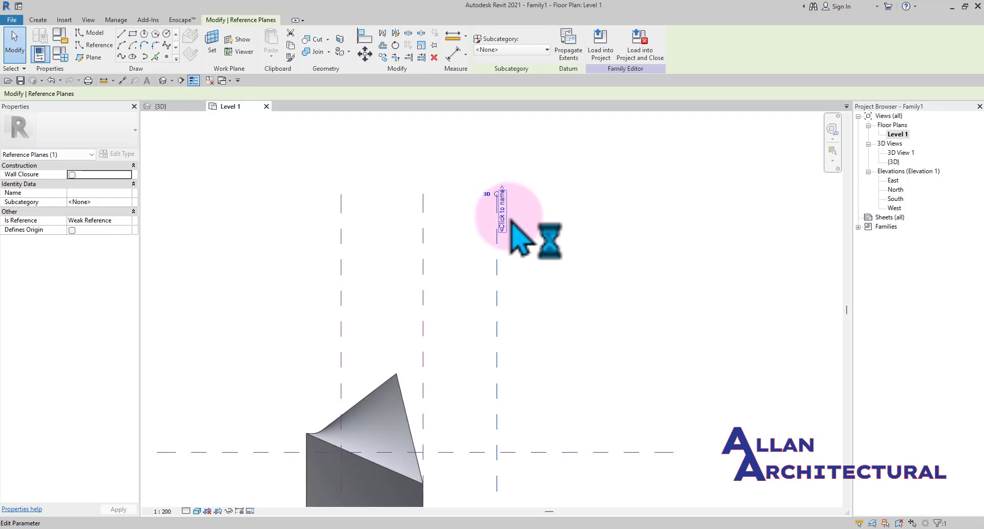
{"action": "scroll", "coordinate": [502, 220], "scroll_direction": "down", "scroll_amount": 3}
{"action": "key", "text": "Escape"}
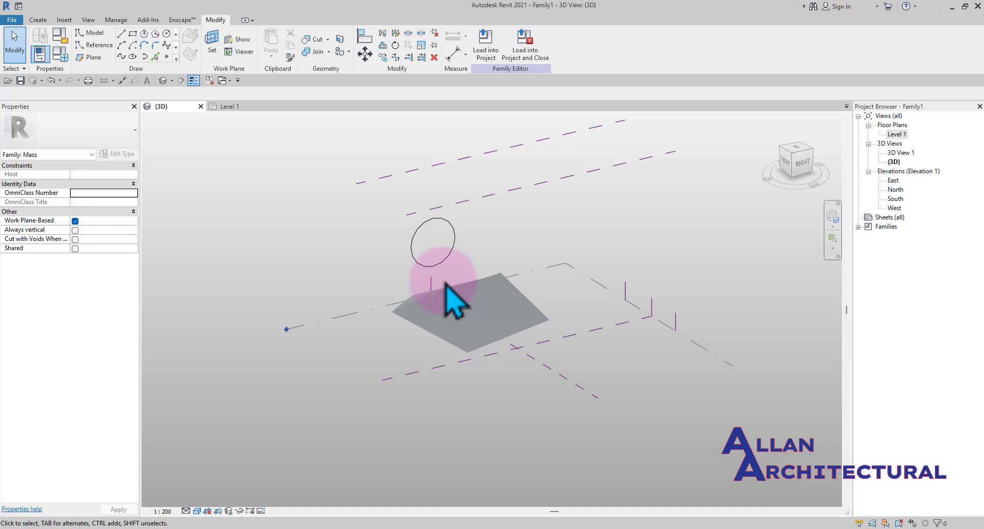
{"action": "middle_click_drag", "start_coordinate": [450, 301], "coordinate": [481, 225], "text": "shift"}
{"action": "left_click", "coordinate": [486, 228]}
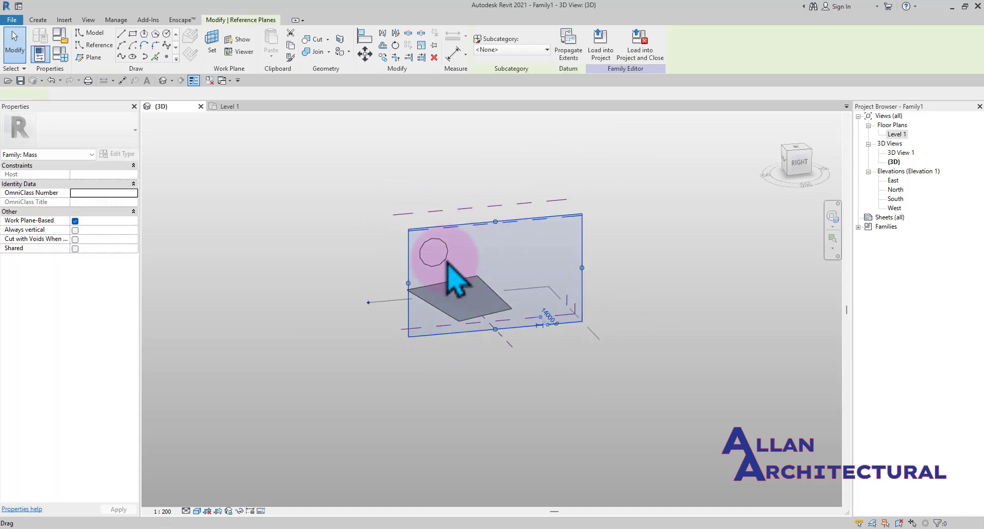
{"action": "middle_click_drag", "start_coordinate": [444, 263], "coordinate": [652, 330], "text": "shift"}
{"action": "left_click", "coordinate": [662, 378]}
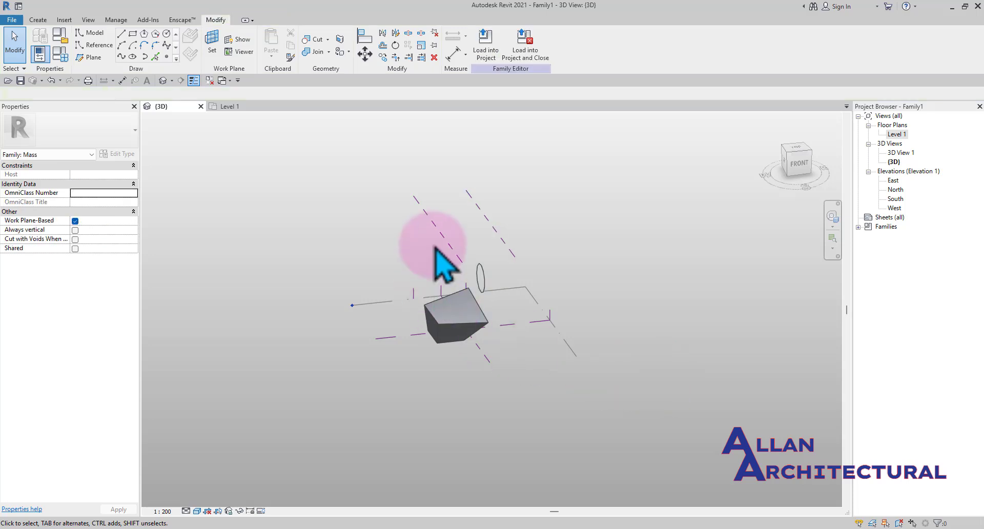
Select the new right reference plane and orbit the 3D view to examine its position relative to the form
{"action": "left_click", "coordinate": [440, 238]}
{"action": "middle_click_drag", "start_coordinate": [439, 242], "coordinate": [451, 384], "text": "shift"}
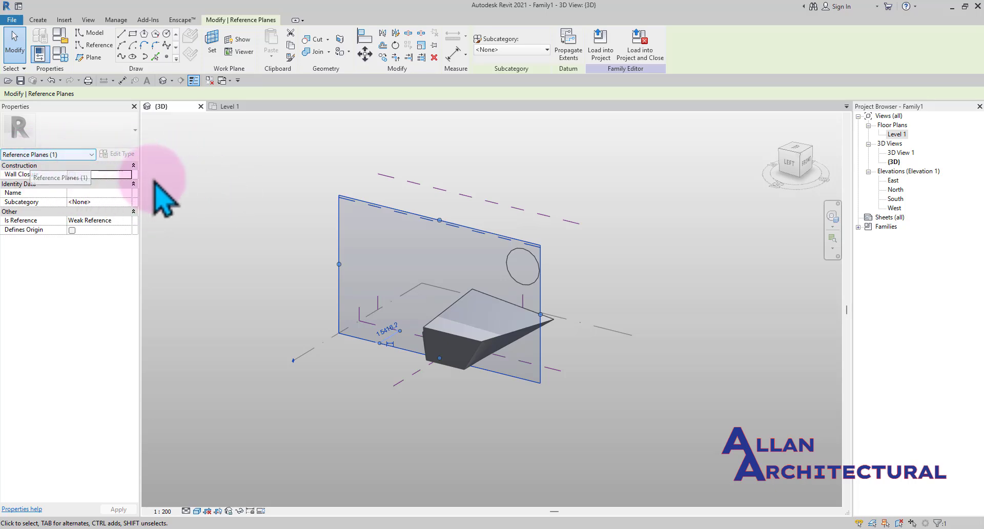
{"action": "key", "text": "Escape"}
{"action": "left_click", "coordinate": [508, 207]}
{"action": "scroll", "coordinate": [242, 214], "scroll_direction": "down", "scroll_amount": 2}
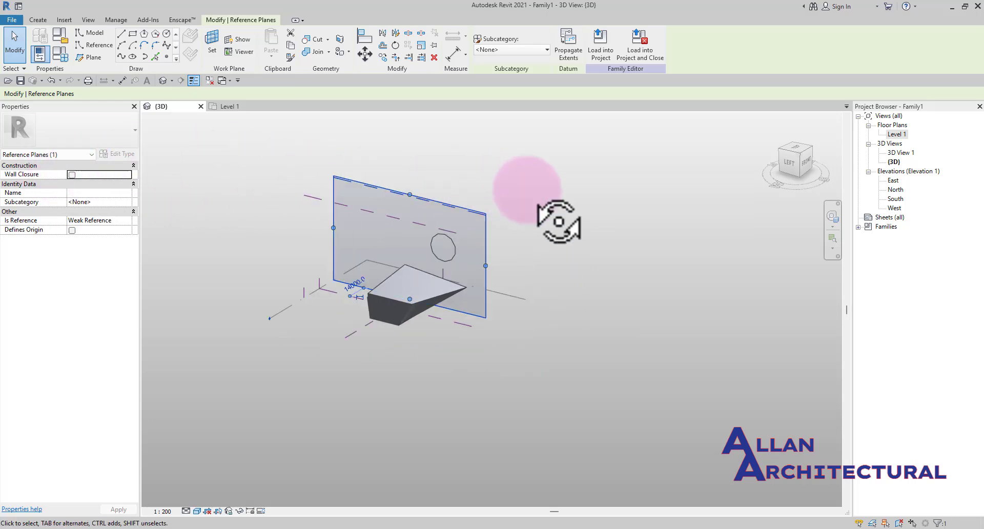
{"action": "middle_click_drag", "start_coordinate": [560, 219], "coordinate": [416, 200], "text": "shift"}
{"action": "key", "text": "Escape"}
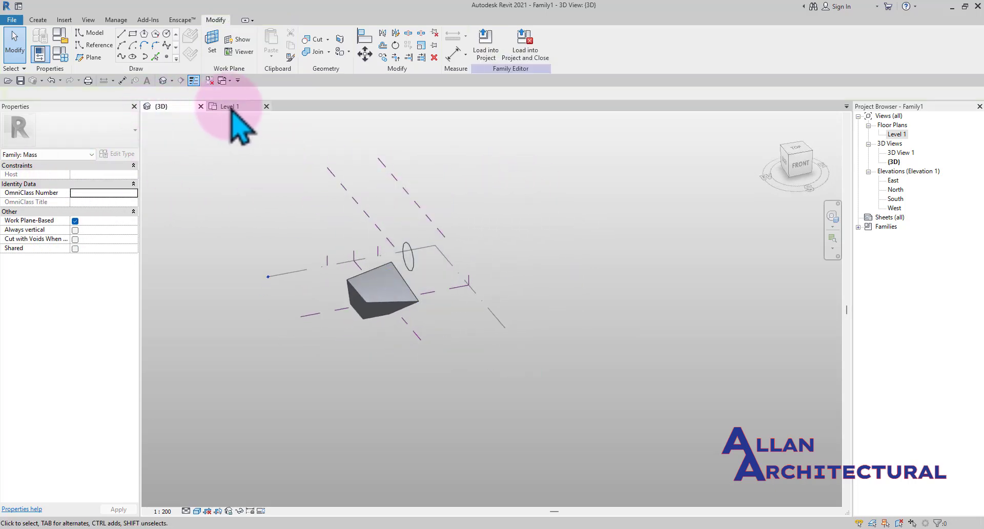
In the Level 1 plan, select the rightmost vertical reference plane and name it 1
{"action": "left_click", "coordinate": [229, 106]}
{"action": "left_click", "coordinate": [440, 260]}
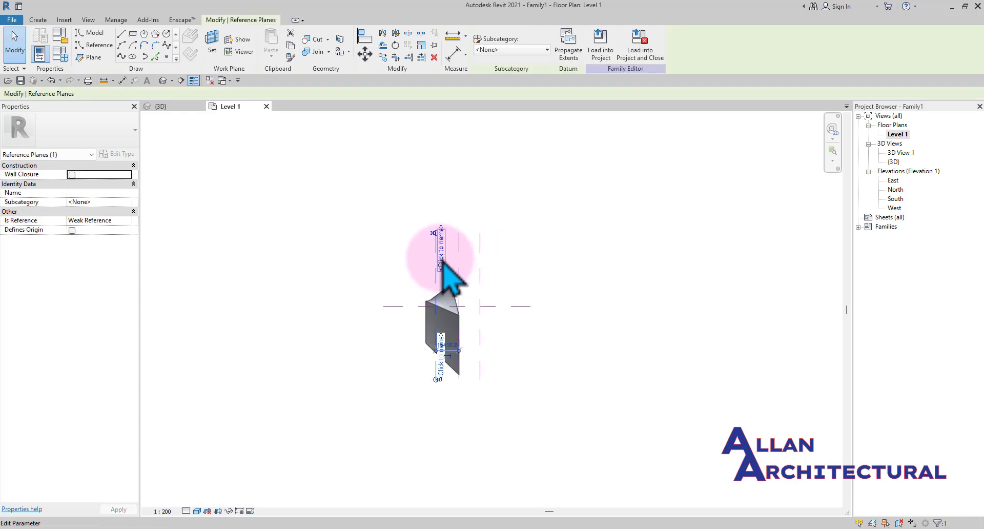
{"action": "scroll", "coordinate": [445, 405], "scroll_direction": "up", "scroll_amount": 3}
{"action": "scroll", "coordinate": [448, 343], "scroll_direction": "up", "scroll_amount": 2}
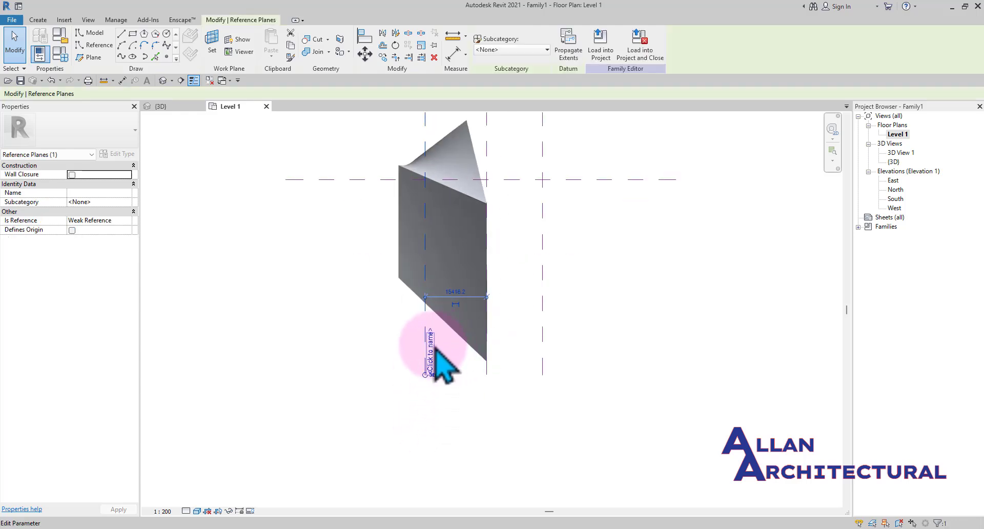
{"action": "scroll", "coordinate": [433, 361], "scroll_direction": "down", "scroll_amount": 3}
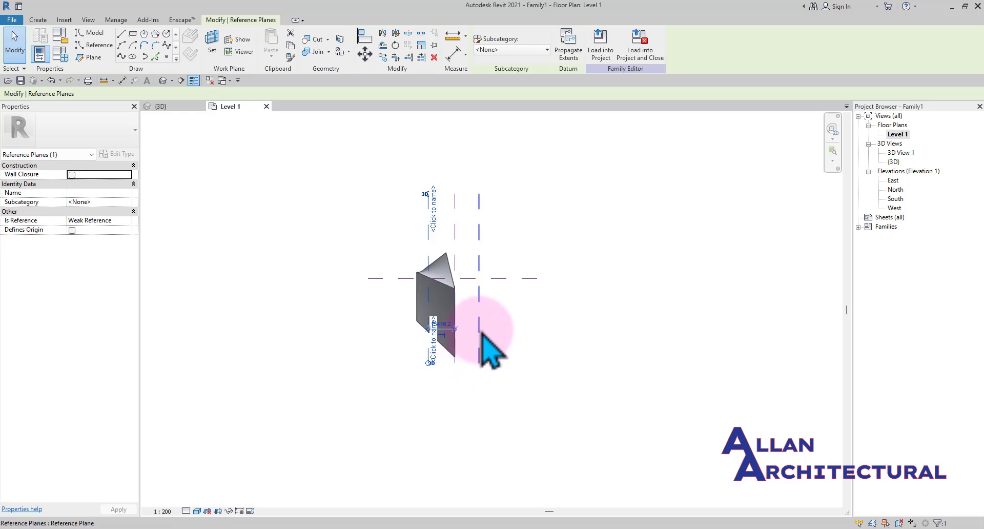
{"action": "left_click", "coordinate": [236, 203]}
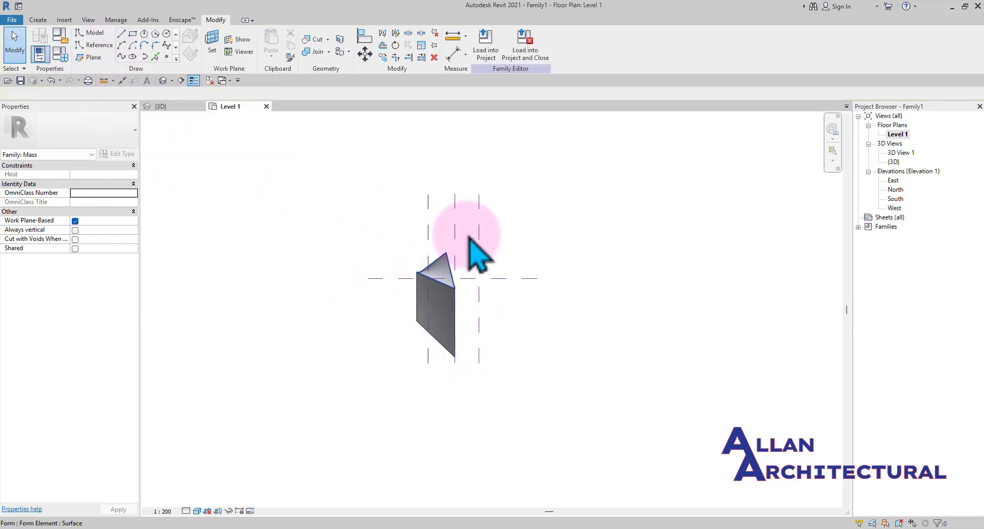
{"action": "scroll", "coordinate": [480, 223], "scroll_direction": "up", "scroll_amount": 1}
{"action": "left_click", "coordinate": [481, 226]}
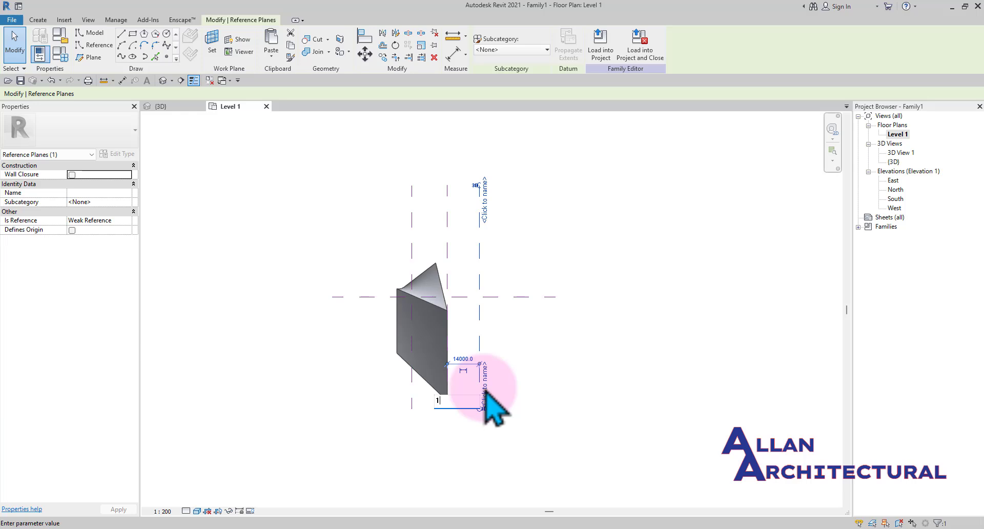
{"action": "left_click", "coordinate": [485, 395]}
{"action": "type", "text": "1"}
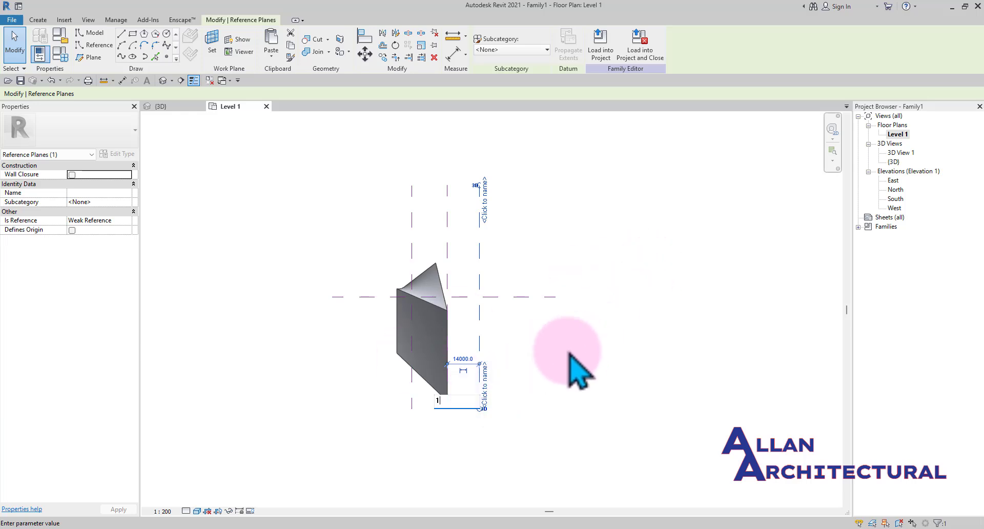
{"action": "key", "text": "Return"}
Select the leftmost vertical reference plane and name it 2
{"action": "scroll", "coordinate": [481, 233], "scroll_direction": "up", "scroll_amount": 2}
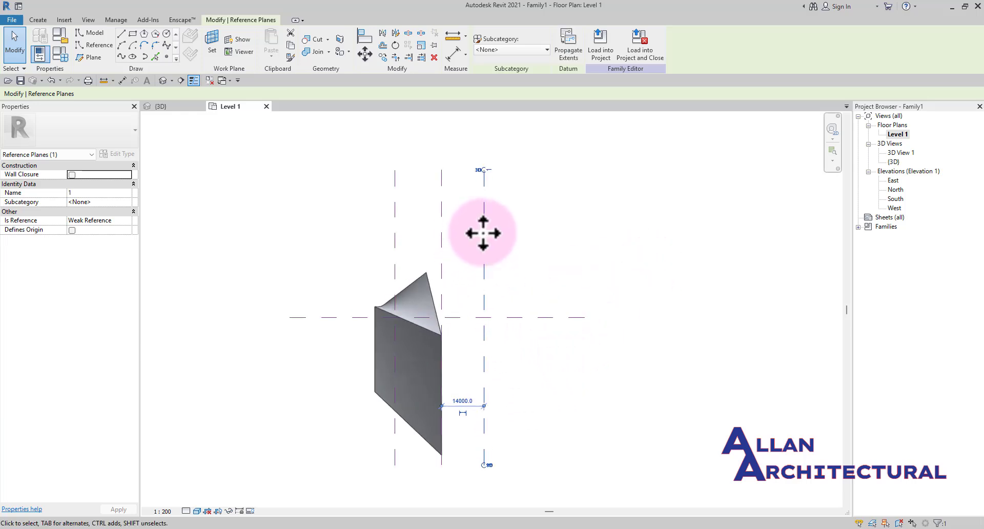
{"action": "left_click", "coordinate": [545, 231]}
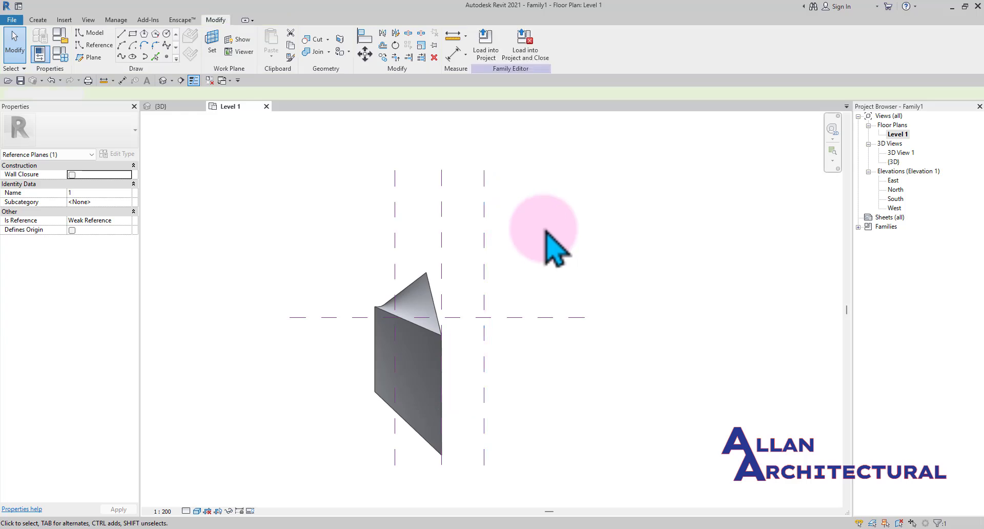
{"action": "left_click", "coordinate": [396, 208]}
{"action": "scroll", "coordinate": [396, 208], "scroll_direction": "down", "scroll_amount": 1}
{"action": "scroll", "coordinate": [400, 201], "scroll_direction": "up", "scroll_amount": 1}
{"action": "left_click", "coordinate": [401, 213]}
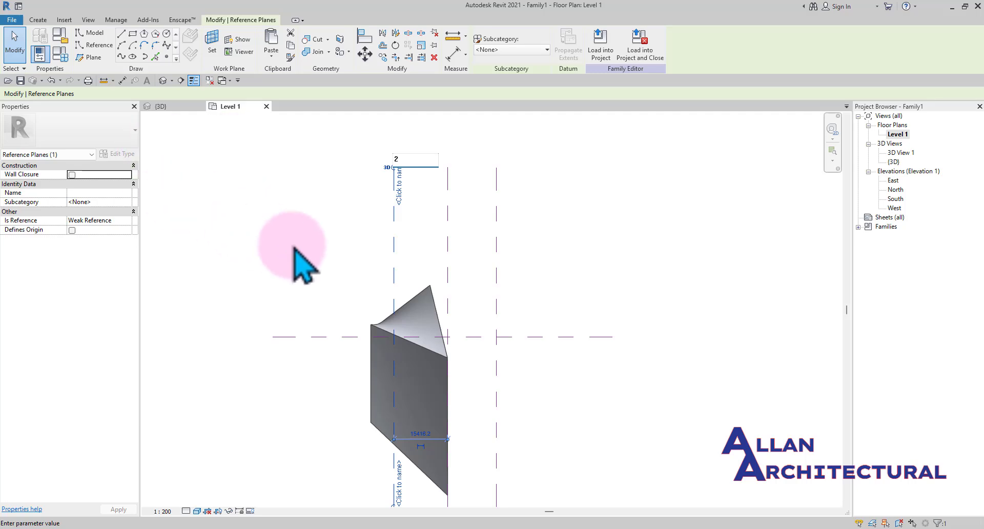
{"action": "scroll", "coordinate": [389, 256], "scroll_direction": "down", "scroll_amount": 2}
{"action": "left_click", "coordinate": [465, 264]}
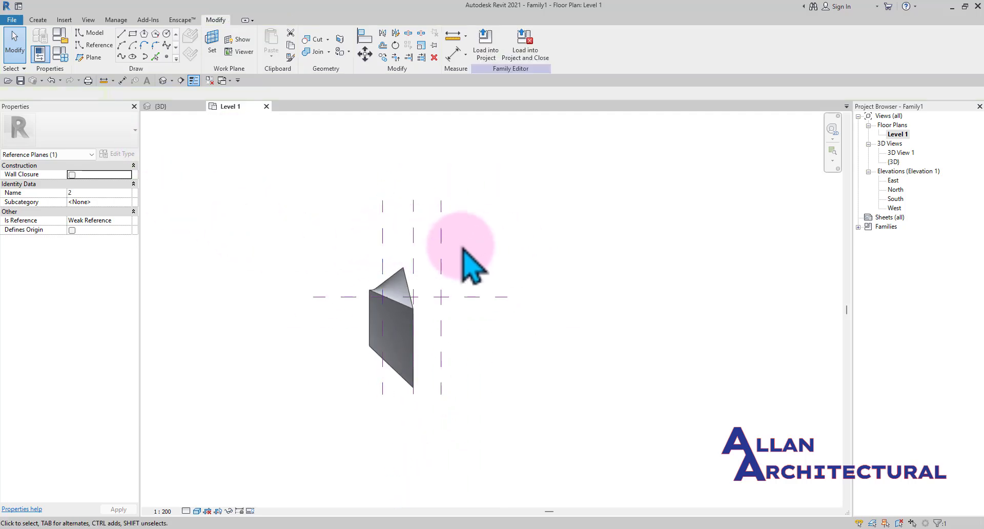
Select the Center (Left/Right) reference plane and examine the vertical reference planes in plan
{"action": "left_click", "coordinate": [417, 249]}
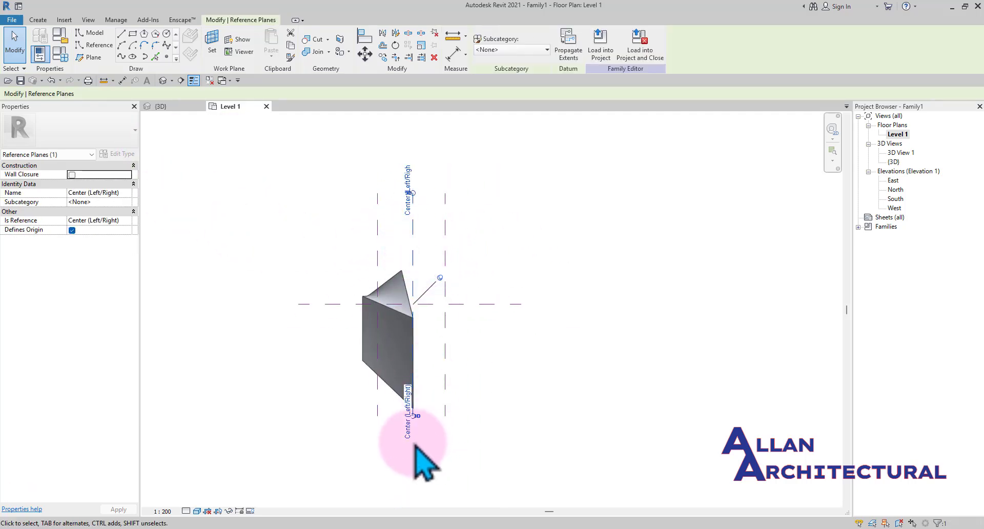
{"action": "scroll", "coordinate": [416, 418], "scroll_direction": "up", "scroll_amount": 2}
{"action": "scroll", "coordinate": [416, 416], "scroll_direction": "up", "scroll_amount": 1}
{"action": "scroll", "coordinate": [416, 416], "scroll_direction": "down", "scroll_amount": 2}
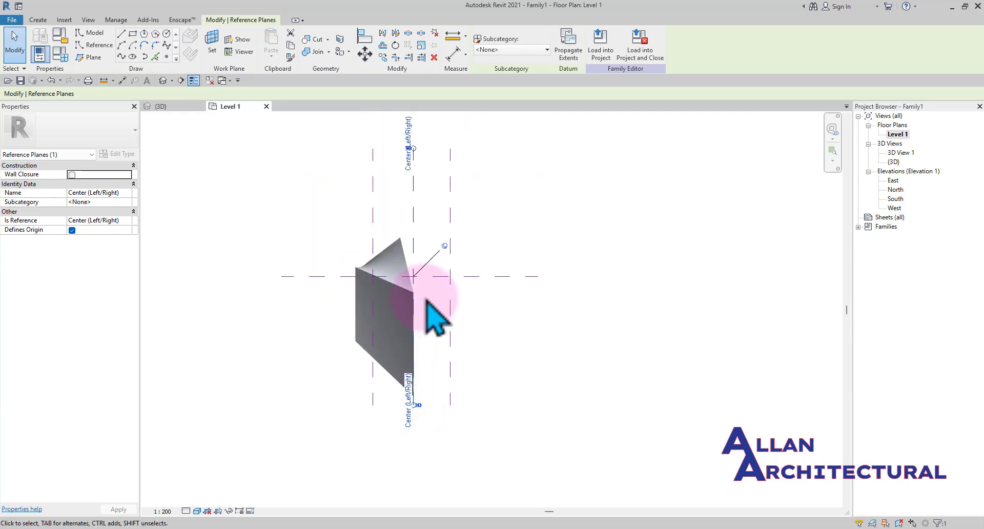
{"action": "middle_click_drag", "start_coordinate": [417, 171], "coordinate": [462, 202]}
{"action": "left_click", "coordinate": [560, 193]}
{"action": "scroll", "coordinate": [519, 217], "scroll_direction": "down", "scroll_amount": 5}
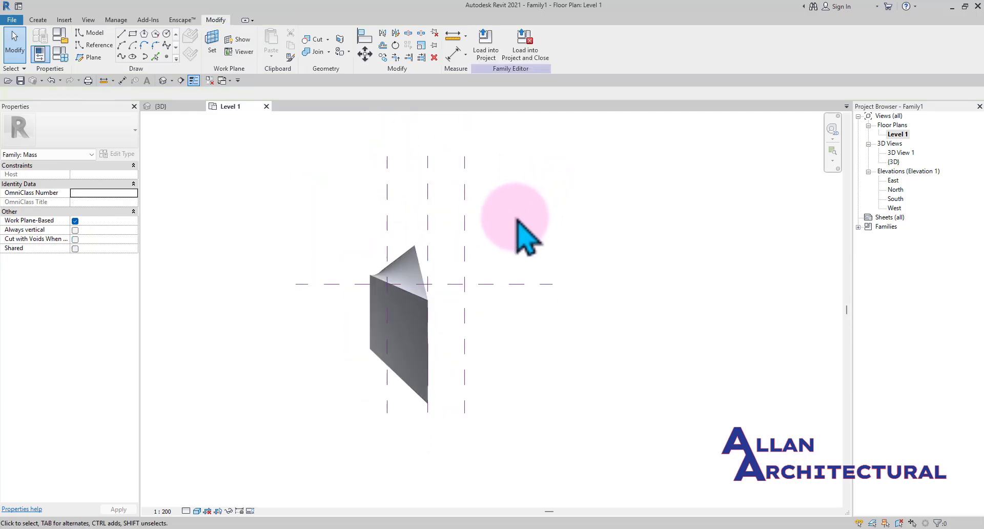
{"action": "middle_click_drag", "start_coordinate": [561, 237], "coordinate": [540, 263]}
{"action": "scroll", "coordinate": [433, 228], "scroll_direction": "up", "scroll_amount": 3}
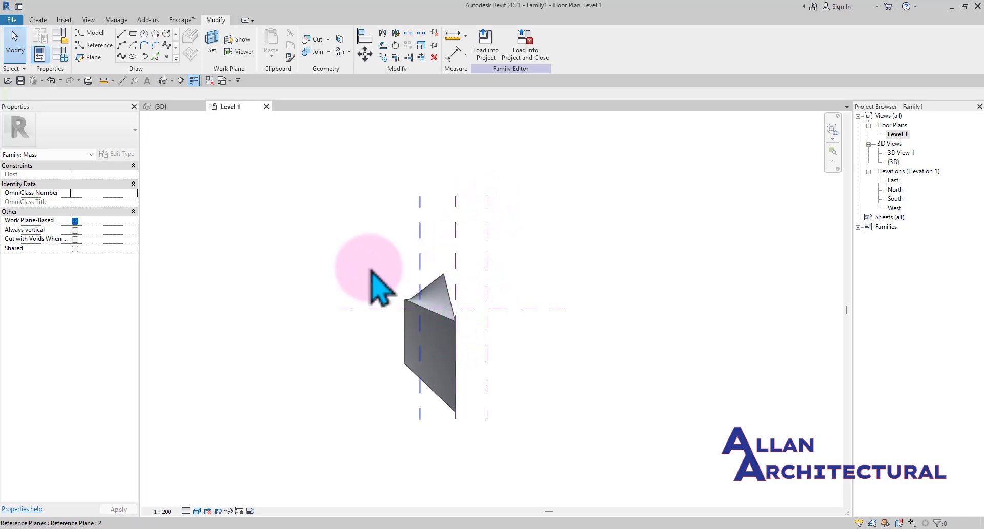
In the 3D view, select the circle profile and create a sphere form from it
{"action": "left_click", "coordinate": [163, 107]}
{"action": "middle_click_drag", "start_coordinate": [493, 268], "coordinate": [424, 226], "text": "shift"}
{"action": "middle_click_drag", "start_coordinate": [410, 266], "coordinate": [476, 273], "text": "shift"}
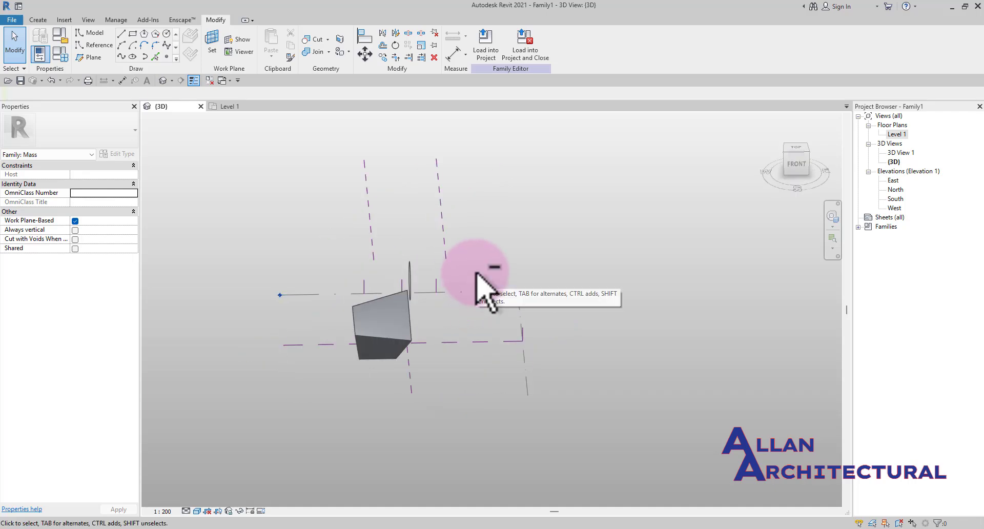
{"action": "middle_click_drag", "start_coordinate": [477, 273], "coordinate": [393, 277], "text": "shift"}
{"action": "left_click", "coordinate": [393, 275]}
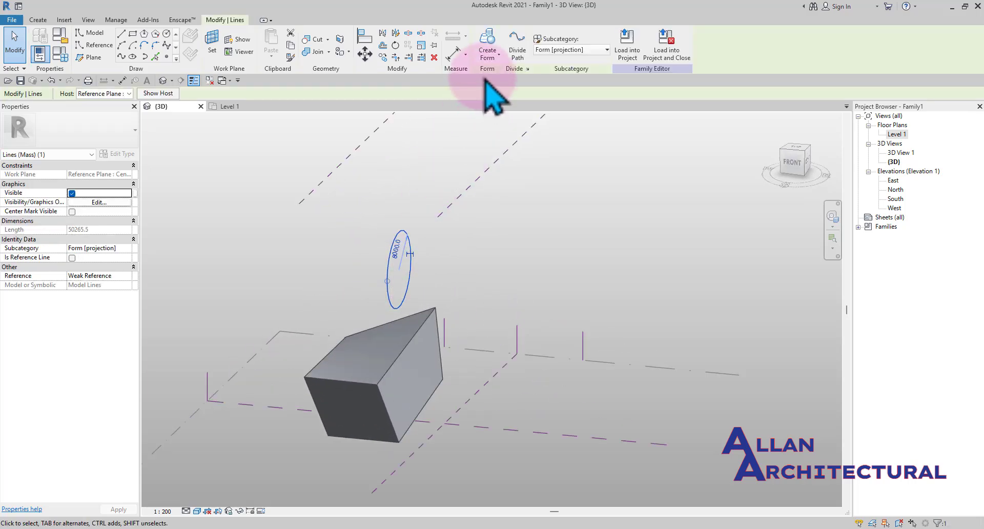
{"action": "left_click", "coordinate": [491, 43]}
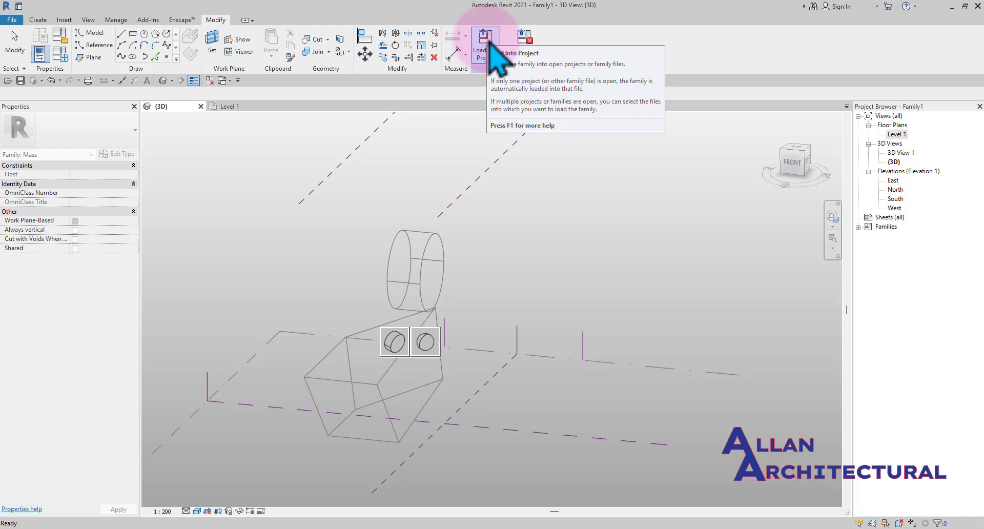
{"action": "left_click", "coordinate": [422, 351]}
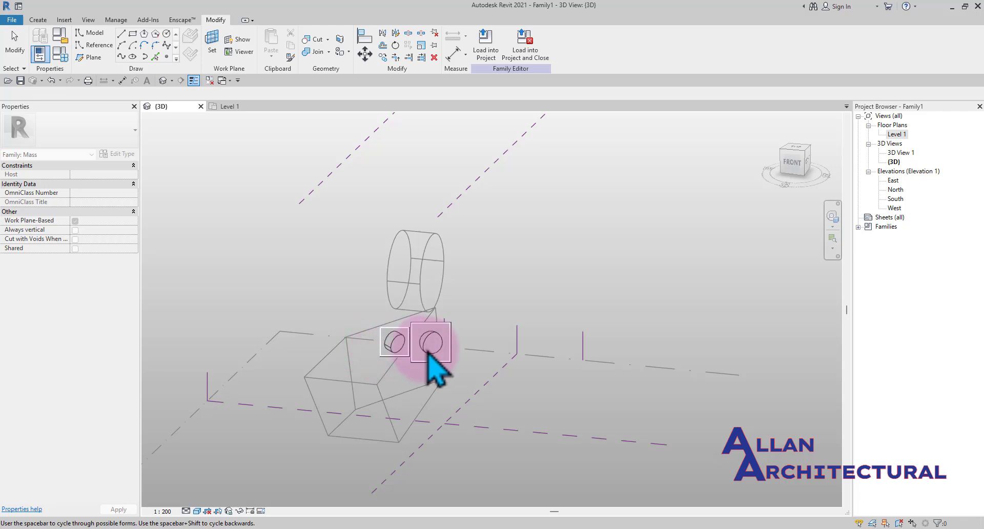
{"action": "left_click", "coordinate": [429, 354]}
Orbit and zoom around the 3D view to examine the new sphere and the wedge form
{"action": "middle_click_drag", "start_coordinate": [538, 286], "coordinate": [497, 348], "text": "shift"}
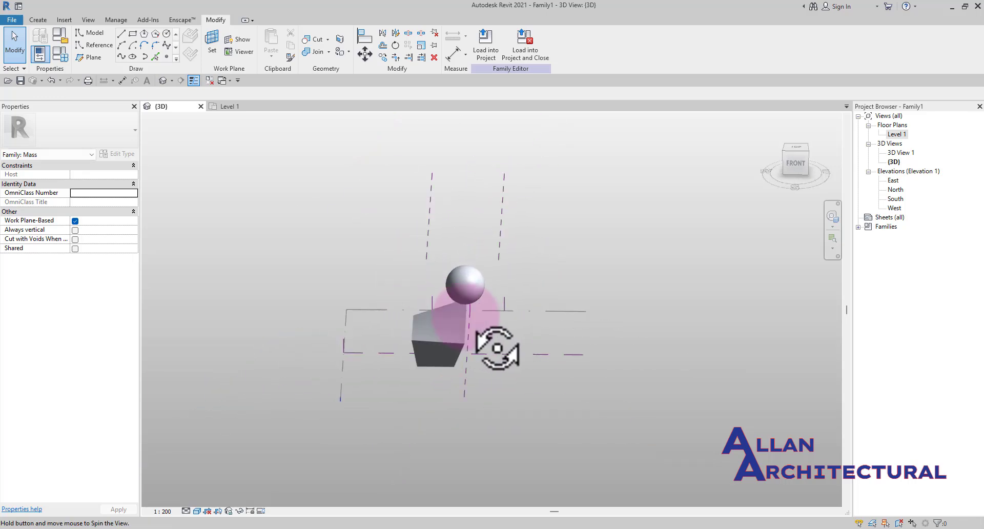
{"action": "middle_click_drag", "start_coordinate": [465, 317], "coordinate": [626, 319], "text": "shift"}
{"action": "scroll", "coordinate": [563, 285], "scroll_direction": "up", "scroll_amount": 3}
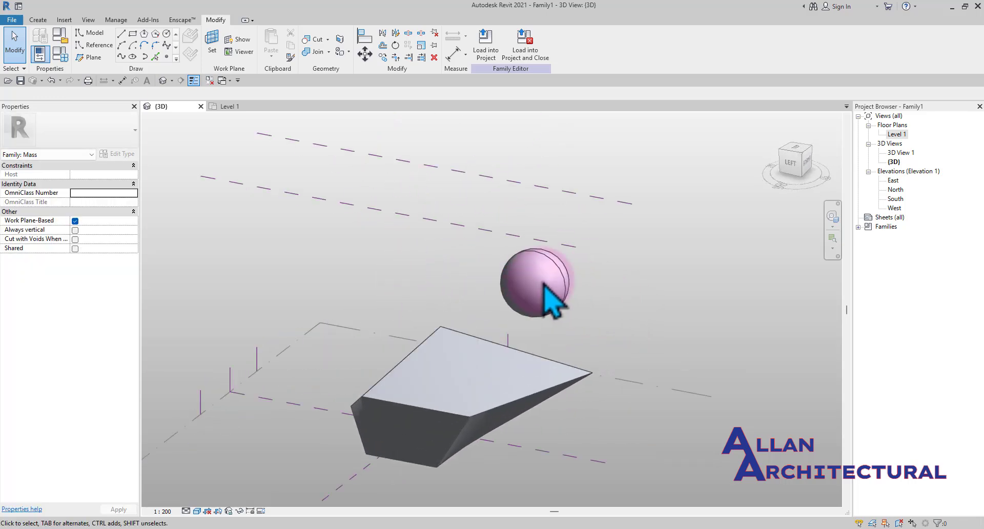
{"action": "scroll", "coordinate": [533, 287], "scroll_direction": "down", "scroll_amount": 6}
{"action": "middle_click_drag", "start_coordinate": [589, 296], "coordinate": [428, 281], "text": "shift"}
{"action": "scroll", "coordinate": [431, 281], "scroll_direction": "up", "scroll_amount": 2}
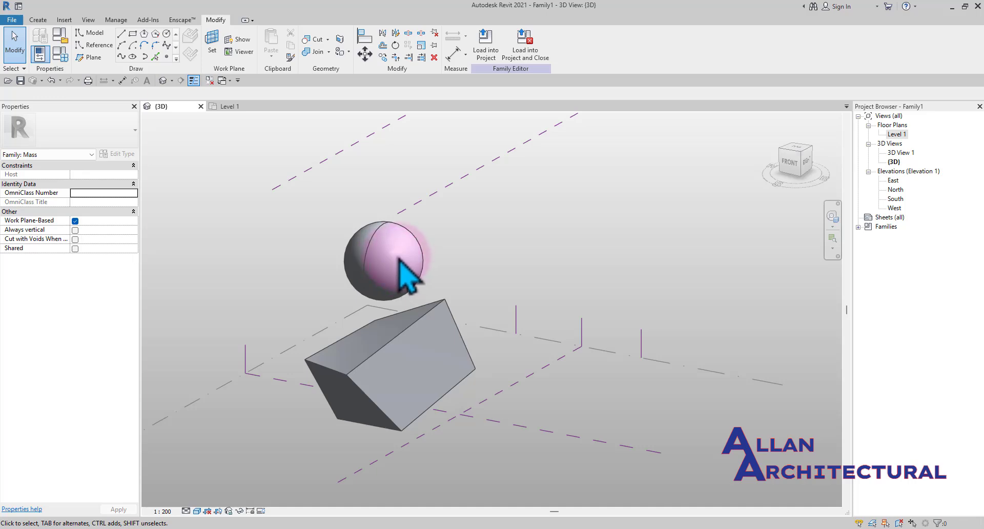
{"action": "scroll", "coordinate": [386, 259], "scroll_direction": "up", "scroll_amount": 2}
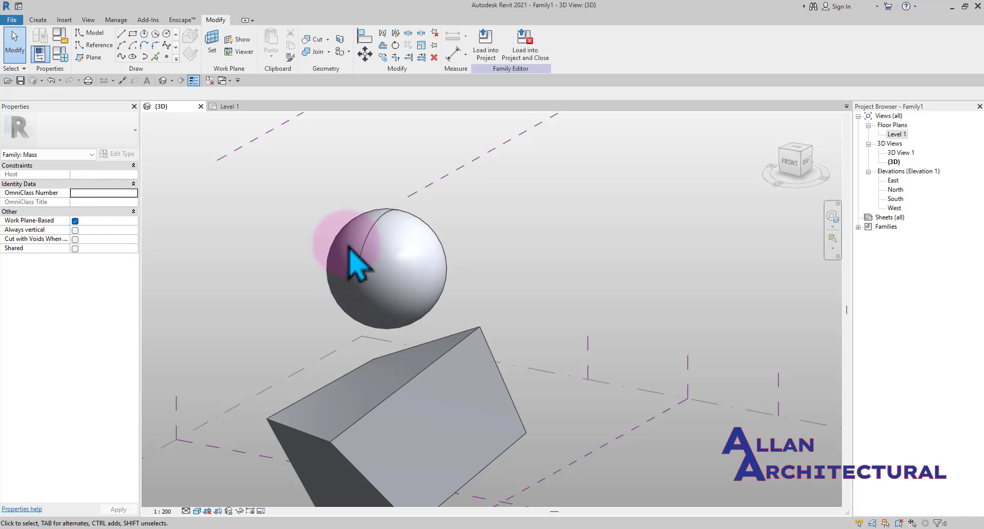
{"action": "scroll", "coordinate": [357, 250], "scroll_direction": "down", "scroll_amount": 2}
{"action": "middle_click_drag", "start_coordinate": [311, 254], "coordinate": [503, 209], "text": "shift"}
{"action": "scroll", "coordinate": [507, 233], "scroll_direction": "up", "scroll_amount": 2}
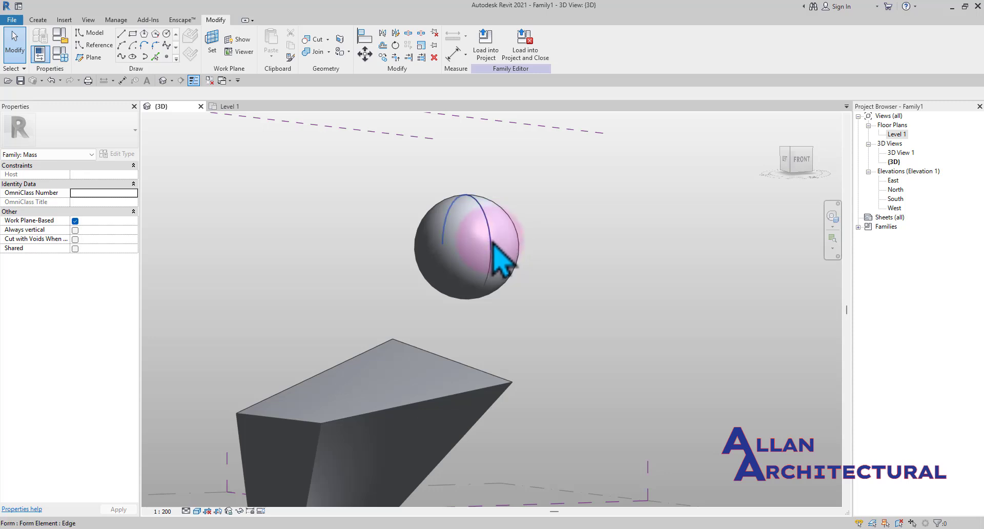
{"action": "scroll", "coordinate": [463, 274], "scroll_direction": "down", "scroll_amount": 3}
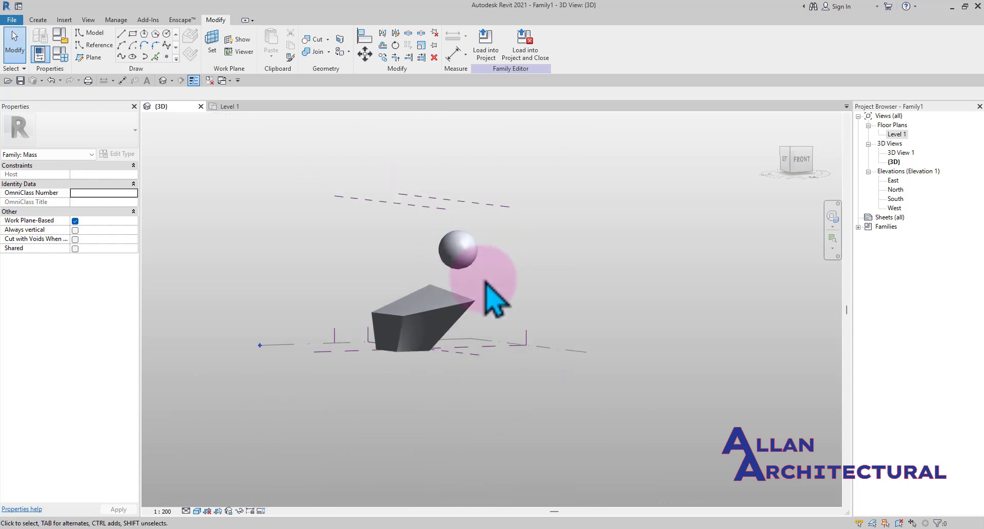
{"action": "middle_click_drag", "start_coordinate": [489, 283], "coordinate": [366, 319], "text": "shift"}
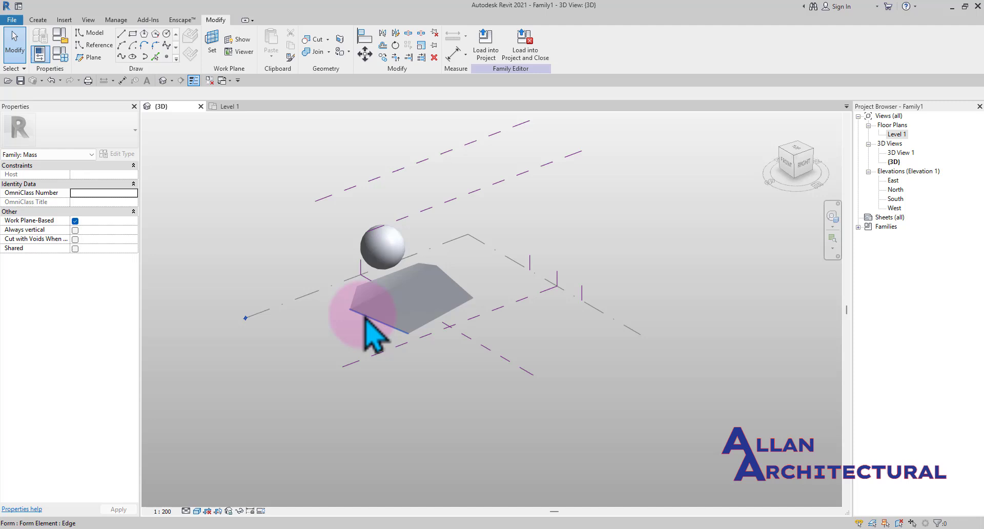
Select the wedge form and delete it
{"action": "left_click", "coordinate": [392, 295]}
{"action": "scroll", "coordinate": [400, 297], "scroll_direction": "up", "scroll_amount": 1}
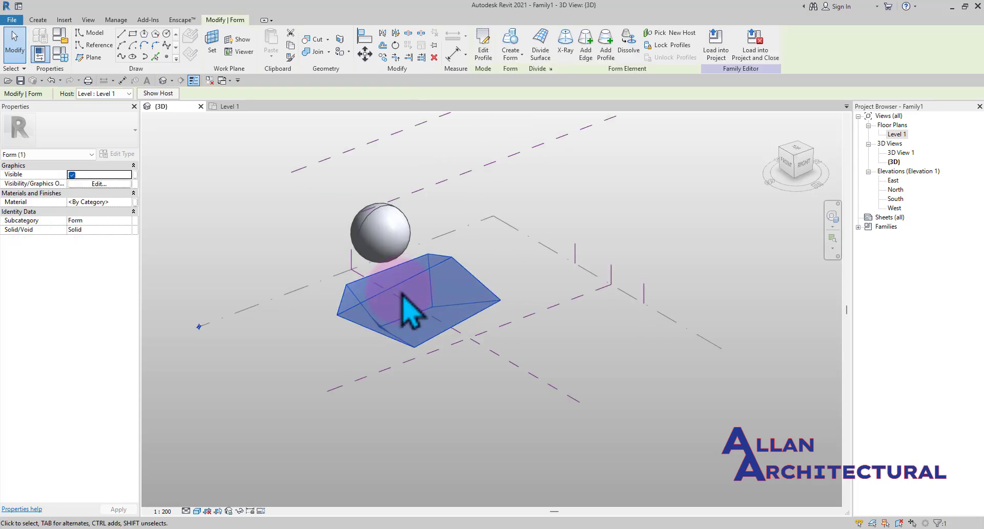
{"action": "key", "text": "e"}
{"action": "scroll", "coordinate": [413, 292], "scroll_direction": "down", "scroll_amount": 1}
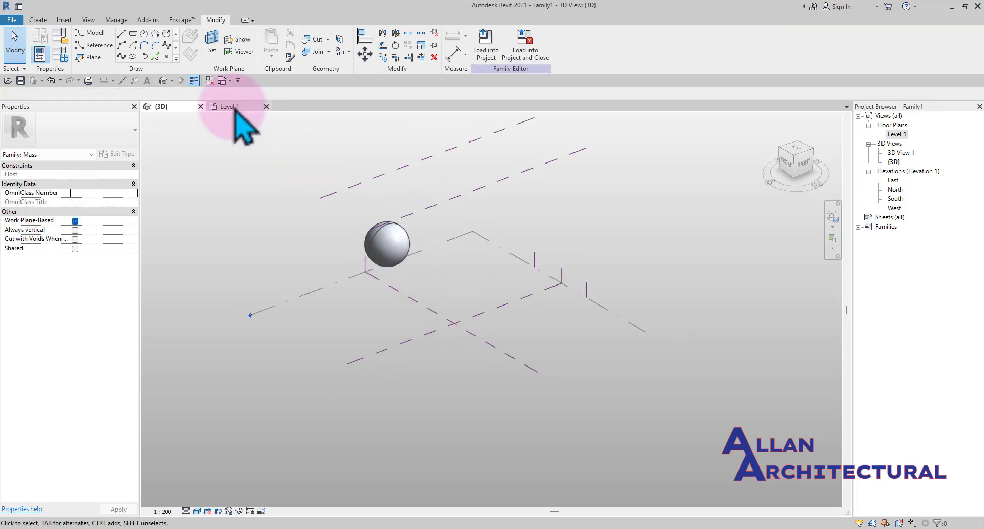
Switch to the Level 1 plan and back to 3D, orbiting to review the sphere and reference planes
{"action": "left_click", "coordinate": [236, 108]}
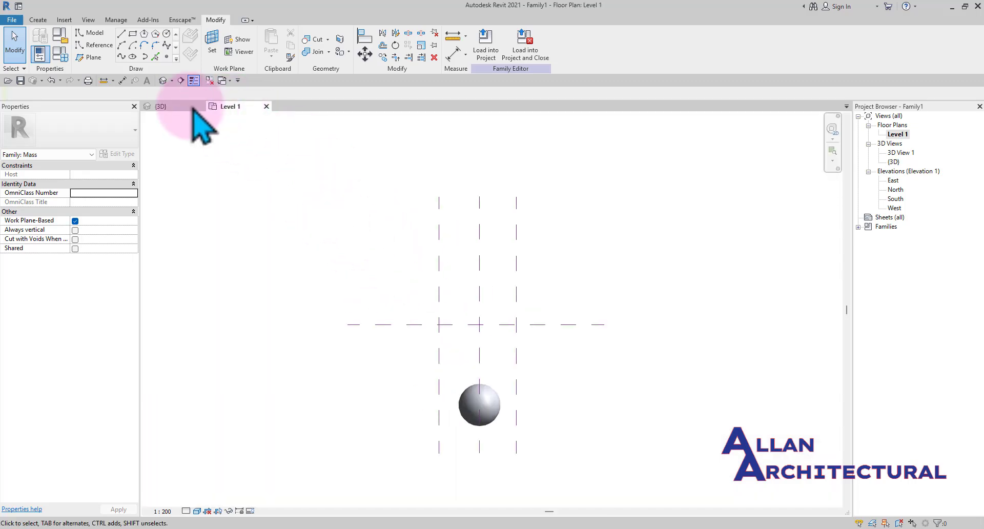
{"action": "left_click", "coordinate": [177, 106]}
{"action": "middle_click_drag", "start_coordinate": [381, 200], "coordinate": [525, 327], "text": "shift"}
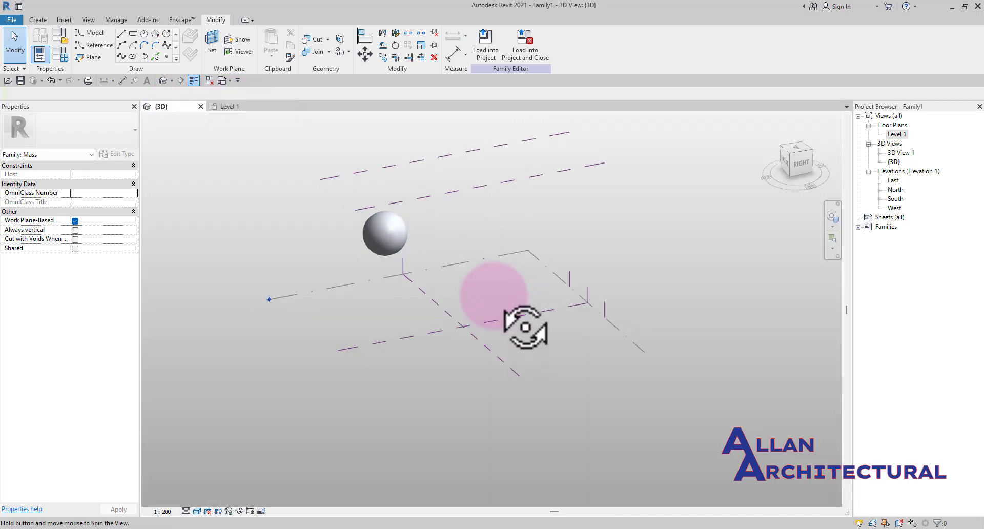
{"action": "middle_click_drag", "start_coordinate": [494, 295], "coordinate": [512, 301], "text": "shift"}
{"action": "middle_click_drag", "start_coordinate": [463, 232], "coordinate": [439, 279]}
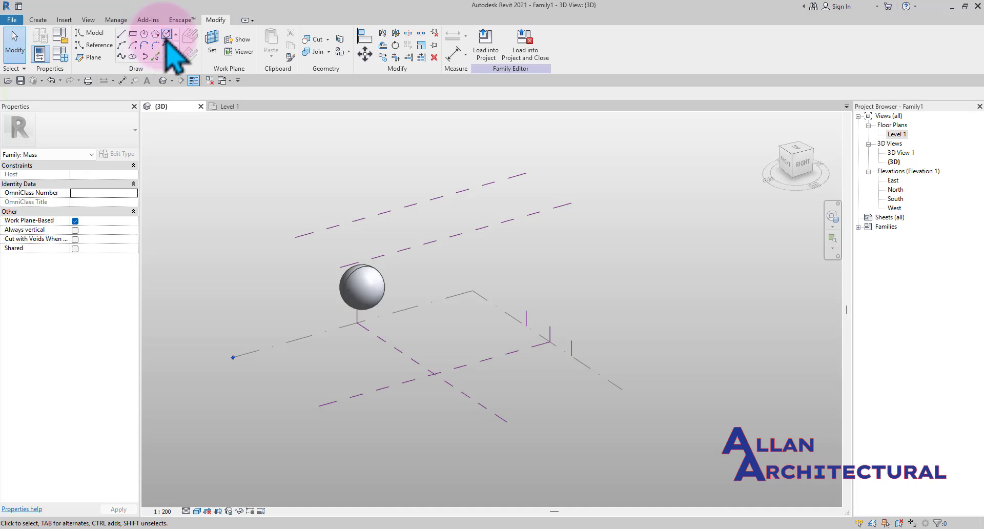
{"action": "left_click", "coordinate": [134, 34]}
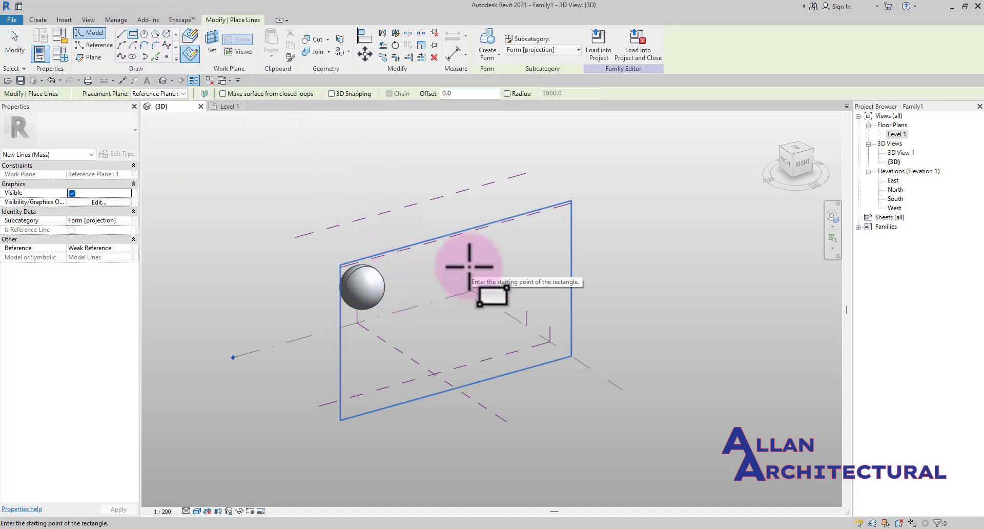
{"action": "key", "text": "Escape"}
{"action": "key", "text": "Escape"}
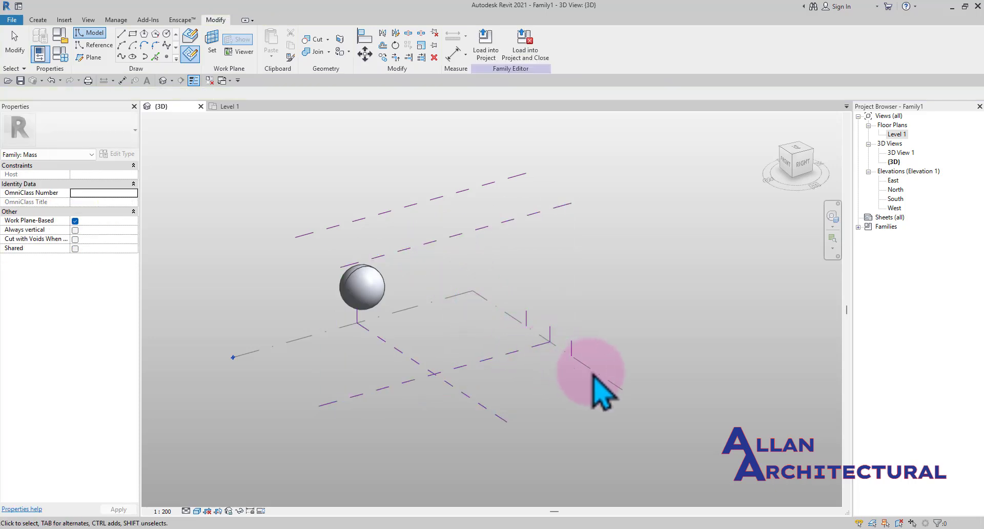
Draw a rectangle about 13000 by 25000 on Level 1 near the reference plane intersection
{"action": "left_click", "coordinate": [597, 388]}
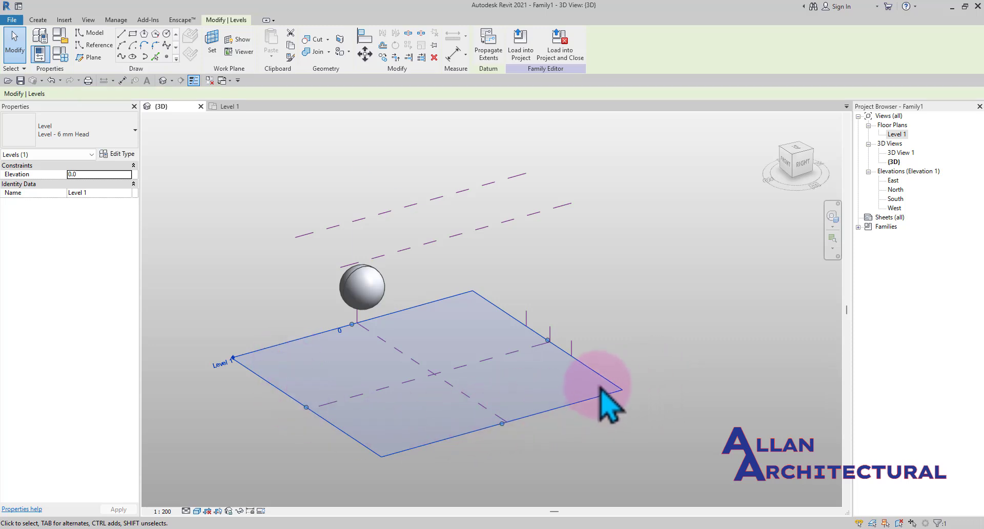
{"action": "left_click", "coordinate": [405, 294]}
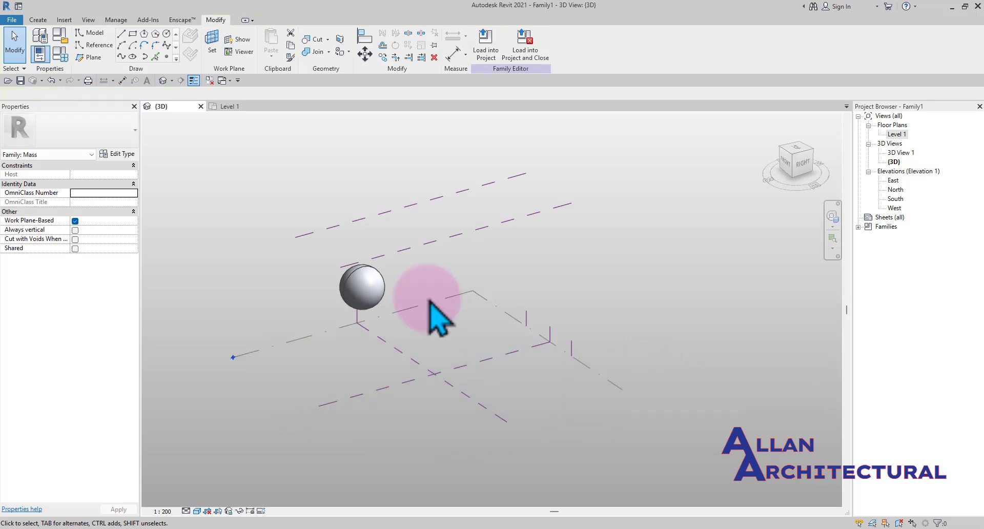
{"action": "left_click", "coordinate": [133, 34]}
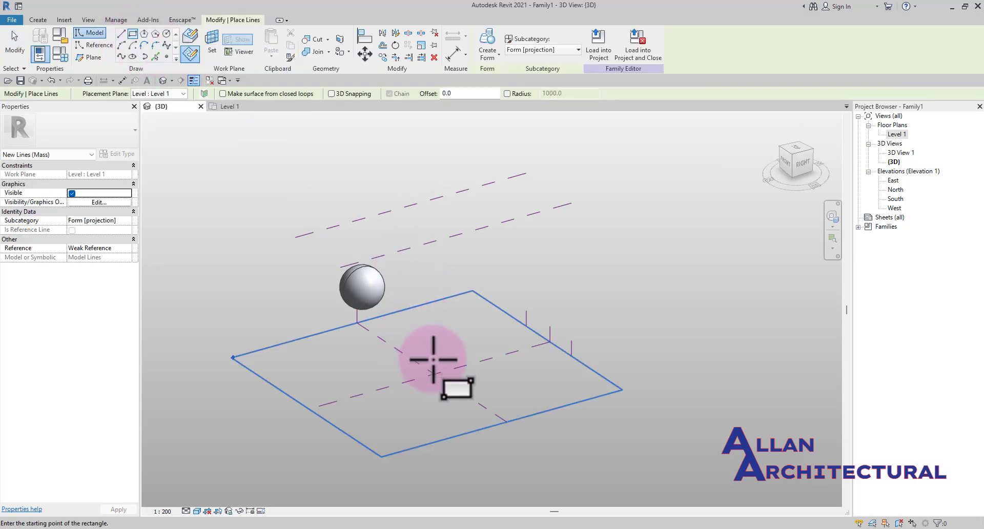
{"action": "scroll", "coordinate": [437, 352], "scroll_direction": "up", "scroll_amount": 2}
{"action": "left_click", "coordinate": [425, 335]}
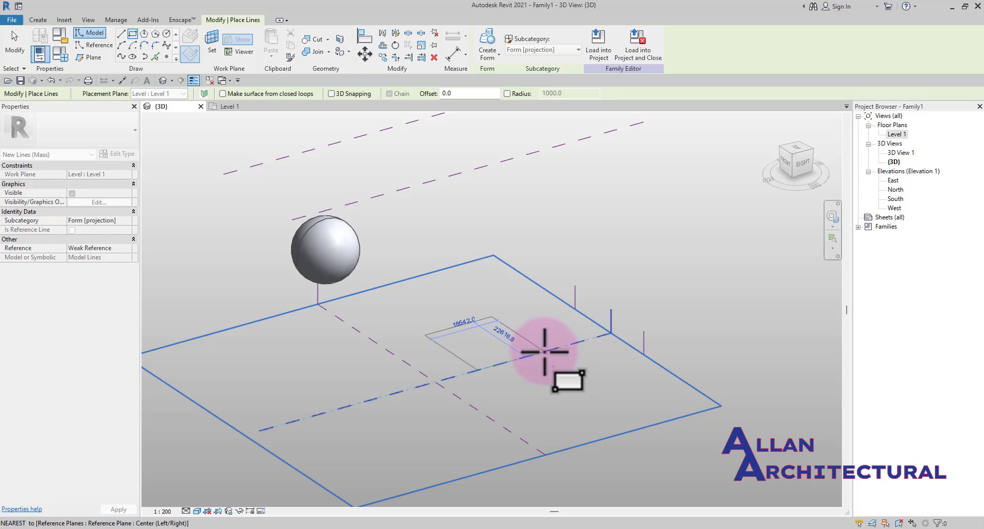
{"action": "scroll", "coordinate": [536, 352], "scroll_direction": "up", "scroll_amount": 3}
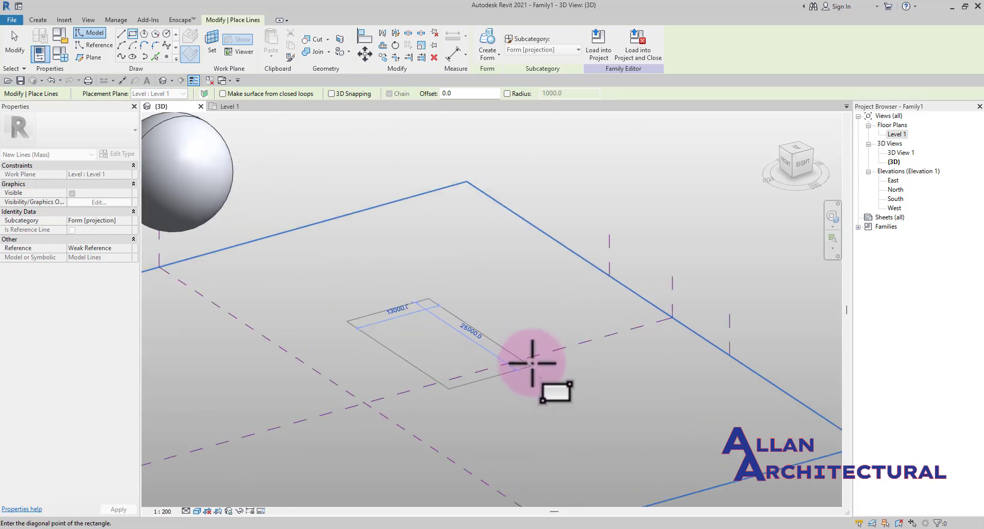
{"action": "left_click", "coordinate": [531, 355]}
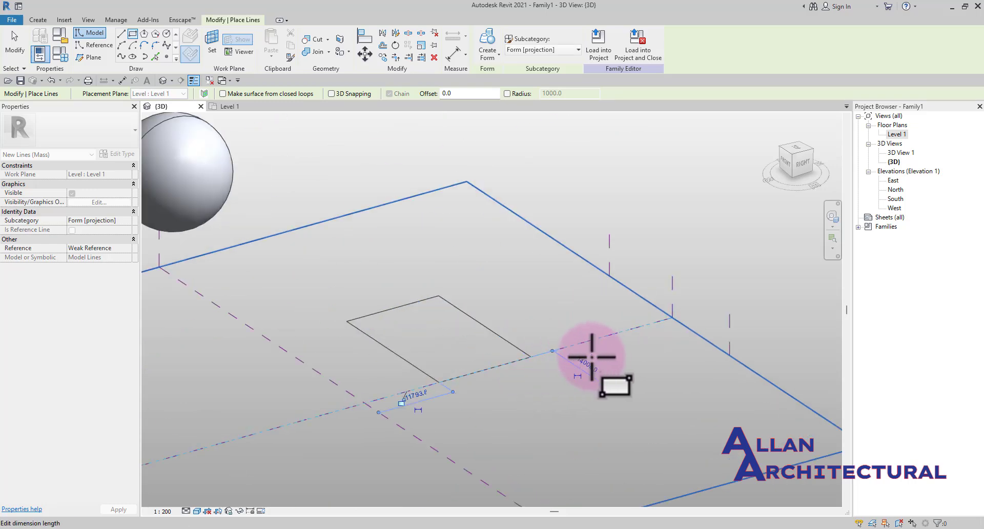
{"action": "scroll", "coordinate": [370, 292], "scroll_direction": "down", "scroll_amount": 2}
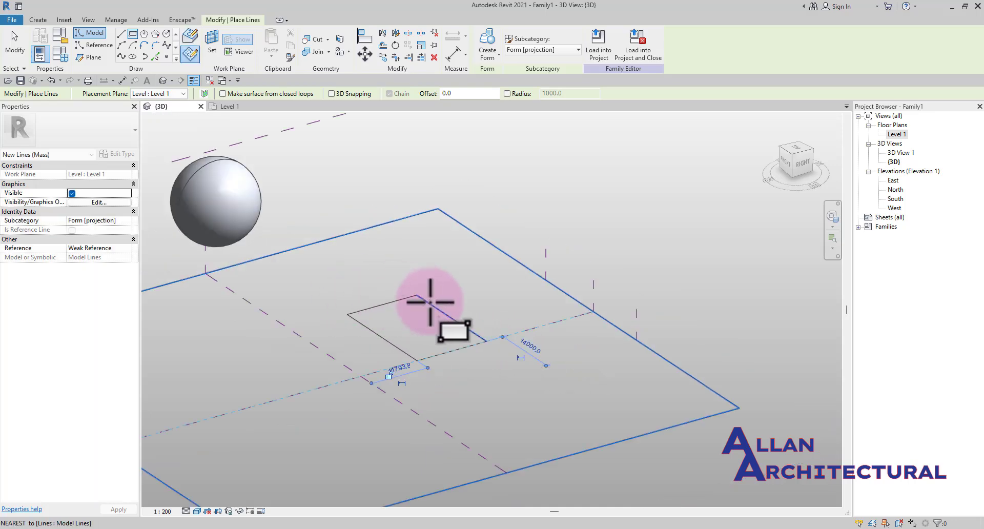
{"action": "key", "text": "Escape"}
{"action": "key", "text": "Escape"}
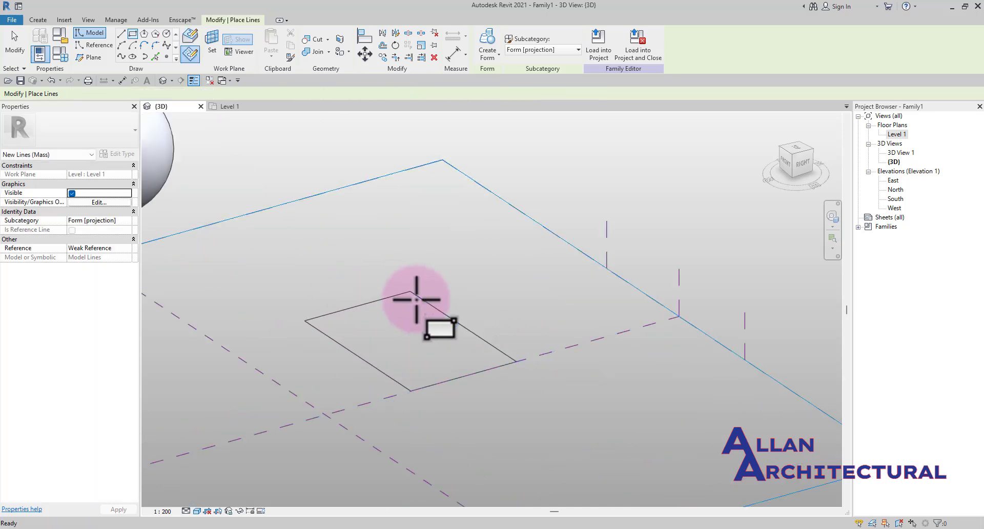
Select the rectangle and create a solid form from it
{"action": "scroll", "coordinate": [378, 204], "scroll_direction": "down", "scroll_amount": 1}
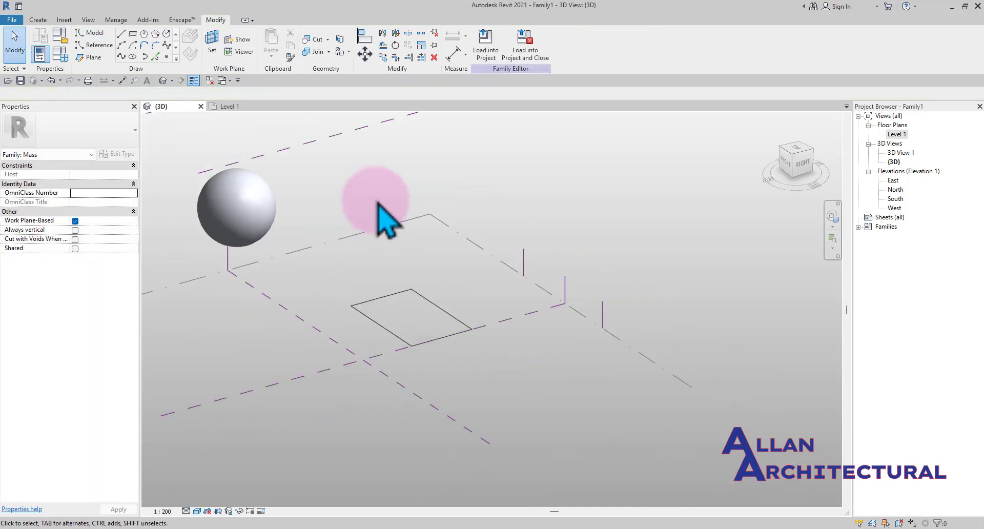
{"action": "left_click", "coordinate": [449, 319]}
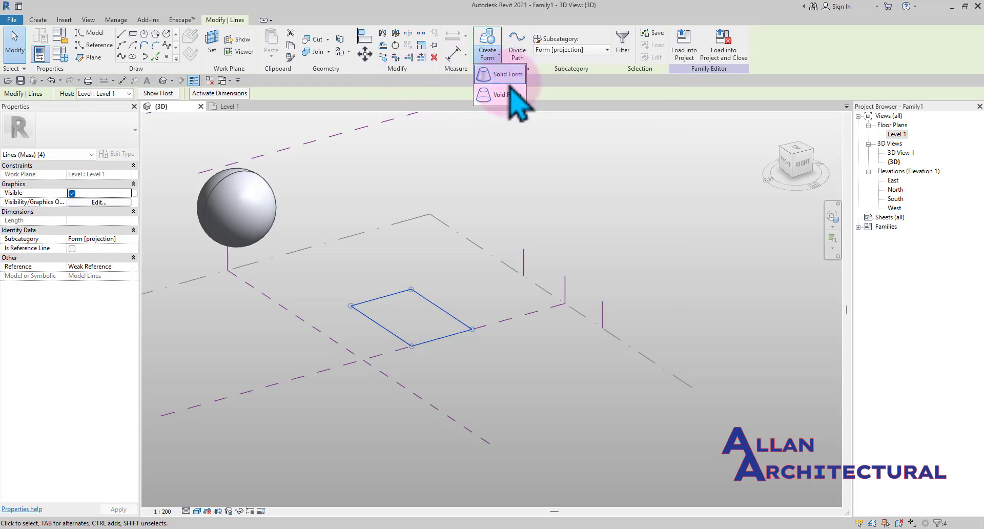
{"action": "left_click", "coordinate": [510, 75]}
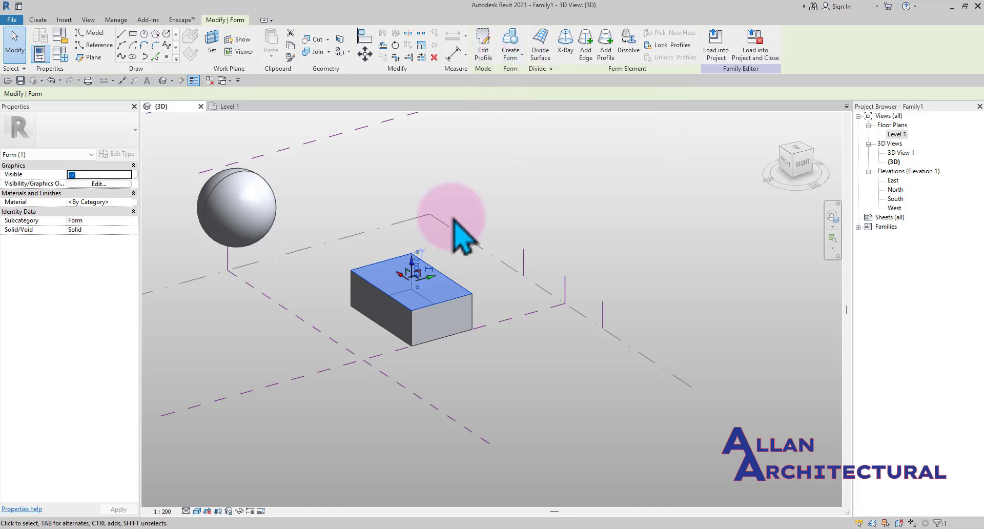
Drag the box's top face upward to raise the form to about 17250 in height
{"action": "scroll", "coordinate": [416, 276], "scroll_direction": "up", "scroll_amount": 1}
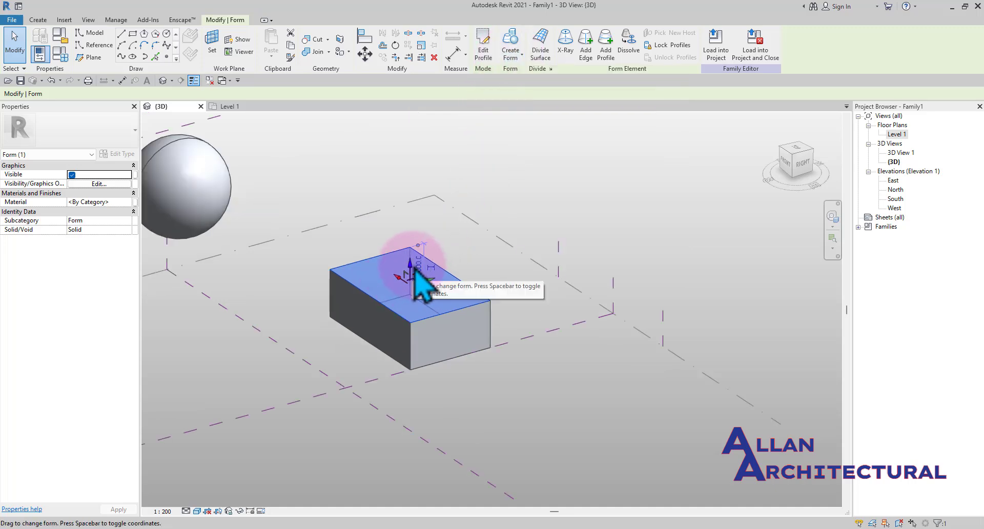
{"action": "left_click_drag", "start_coordinate": [411, 262], "coordinate": [405, 215]}
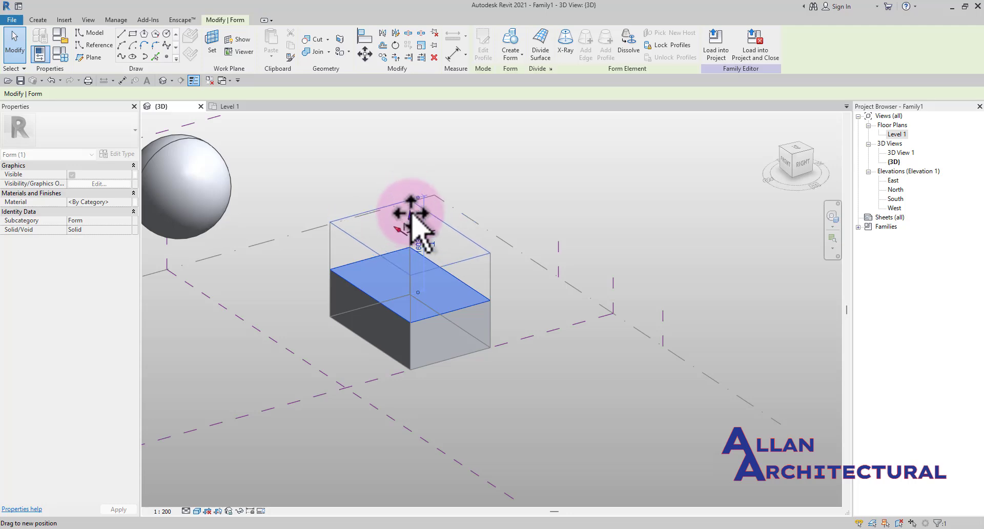
{"action": "middle_click_drag", "start_coordinate": [404, 215], "coordinate": [784, 179], "text": "shift"}
{"action": "left_click", "coordinate": [797, 164]}
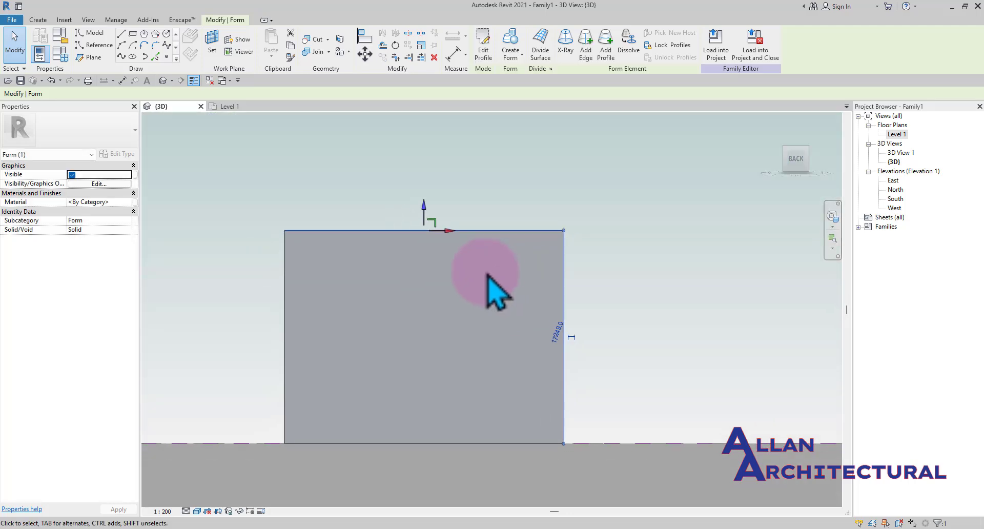
{"action": "mouse_move", "coordinate": [485, 231]}
{"action": "left_mouse_down"}
{"action": "mouse_move", "coordinate": [484, 205]}
{"action": "mouse_move", "coordinate": [487, 225]}
{"action": "left_mouse_up"}
{"action": "left_click", "coordinate": [480, 414]}
Orbit and zoom around the 3D view to examine the new box beside the sphere
{"action": "scroll", "coordinate": [449, 312], "scroll_direction": "down", "scroll_amount": 3}
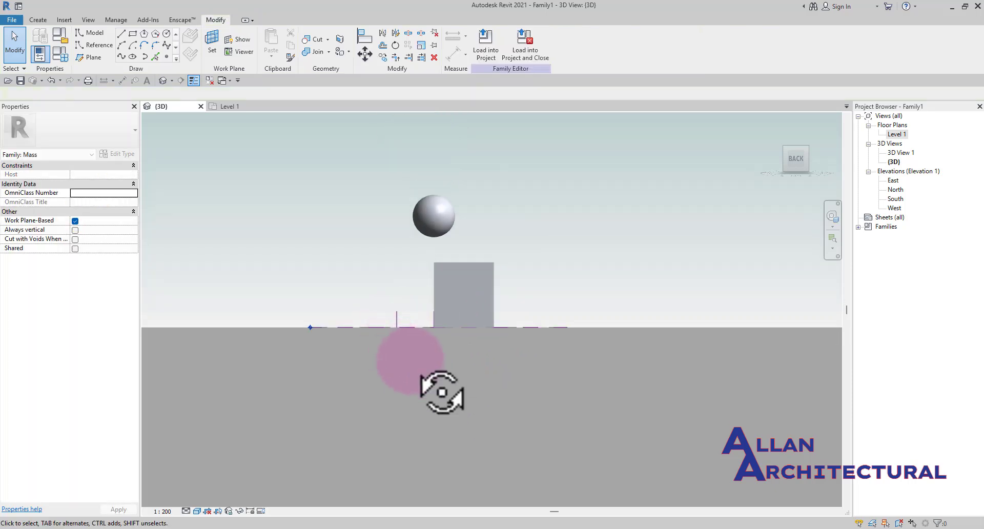
{"action": "middle_click_drag", "start_coordinate": [410, 361], "coordinate": [692, 432], "text": "shift"}
{"action": "scroll", "coordinate": [446, 367], "scroll_direction": "up", "scroll_amount": 3}
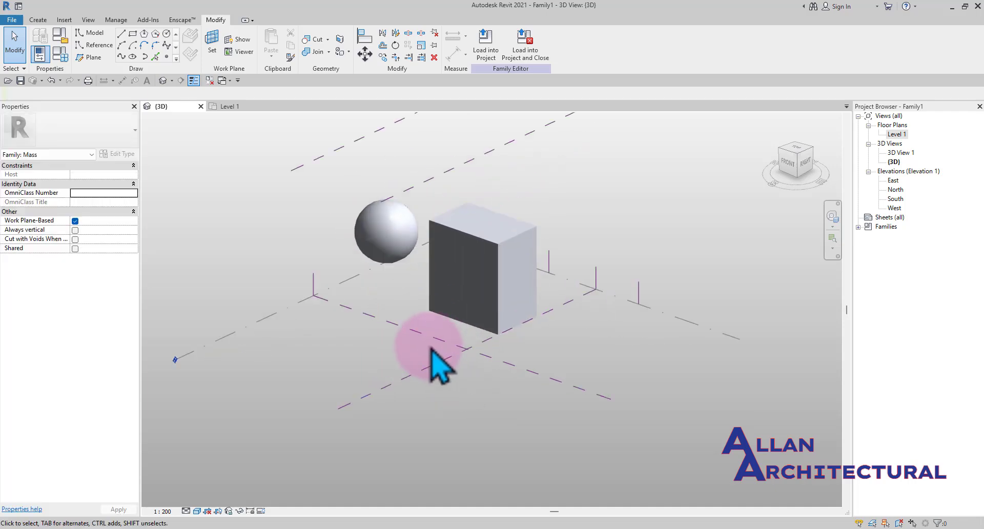
{"action": "scroll", "coordinate": [471, 354], "scroll_direction": "down", "scroll_amount": 2}
{"action": "middle_click_drag", "start_coordinate": [471, 354], "coordinate": [420, 342], "text": "shift"}
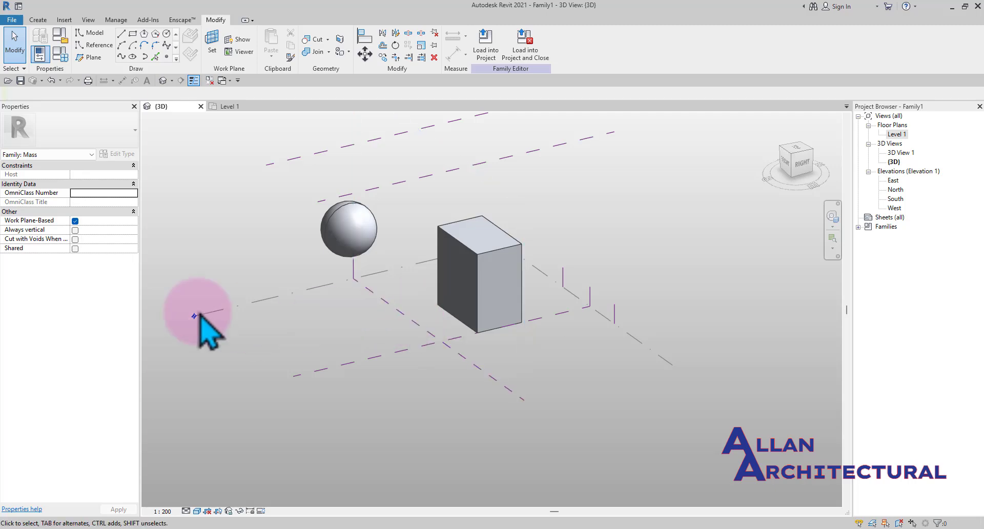
{"action": "scroll", "coordinate": [302, 252], "scroll_direction": "down", "scroll_amount": 2}
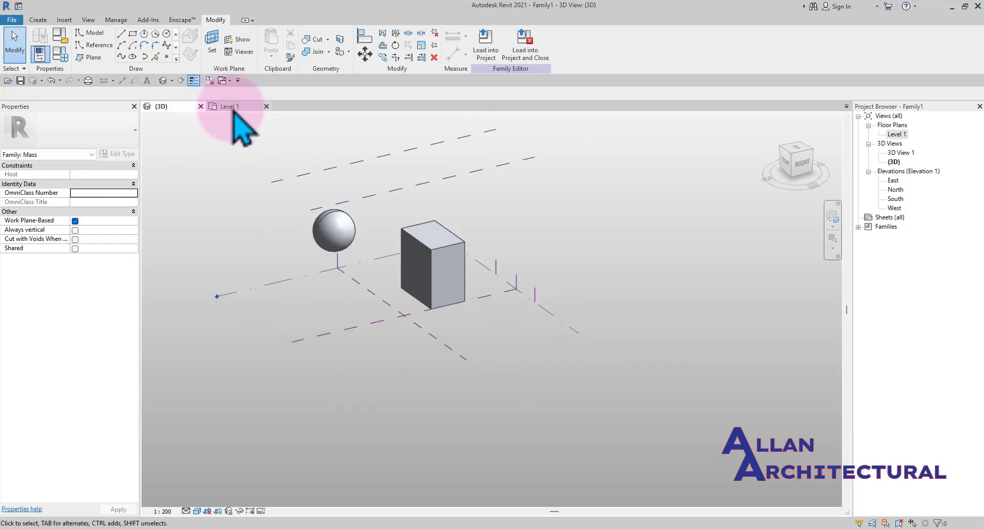
Switch to the Level 1 plan and back to 3D, orbiting to review the box and sphere
{"action": "left_click", "coordinate": [234, 109]}
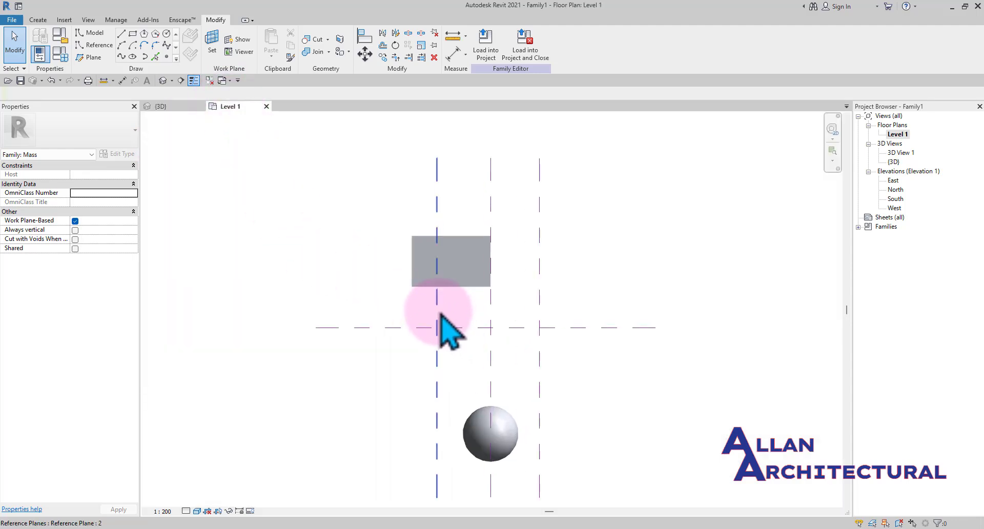
{"action": "middle_click_drag", "start_coordinate": [430, 340], "coordinate": [433, 285]}
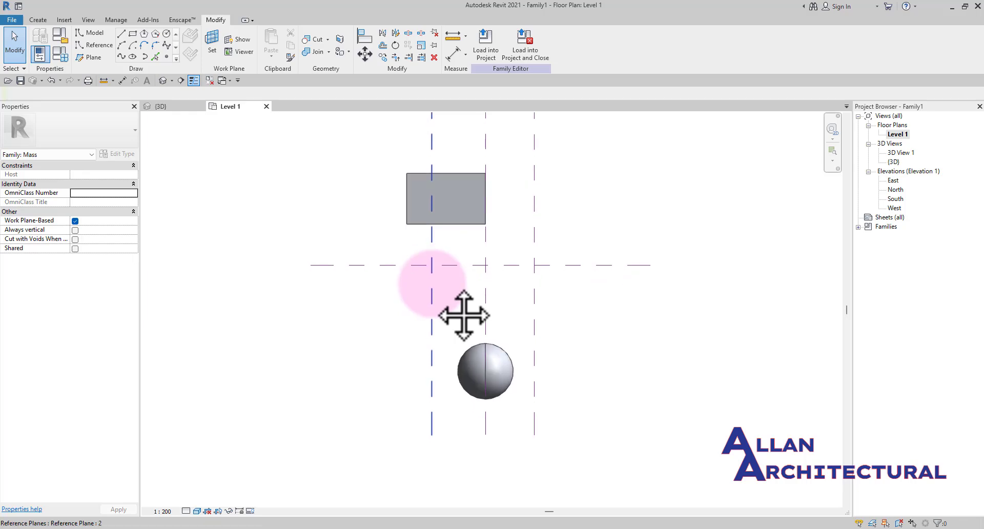
{"action": "left_click", "coordinate": [167, 107]}
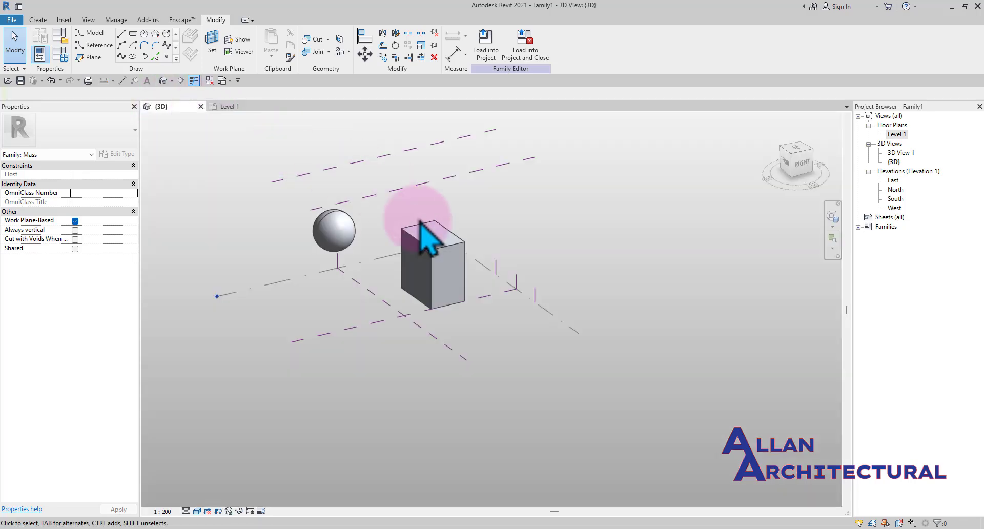
{"action": "scroll", "coordinate": [318, 333], "scroll_direction": "up", "scroll_amount": 1}
{"action": "middle_click_drag", "start_coordinate": [318, 333], "coordinate": [362, 344]}
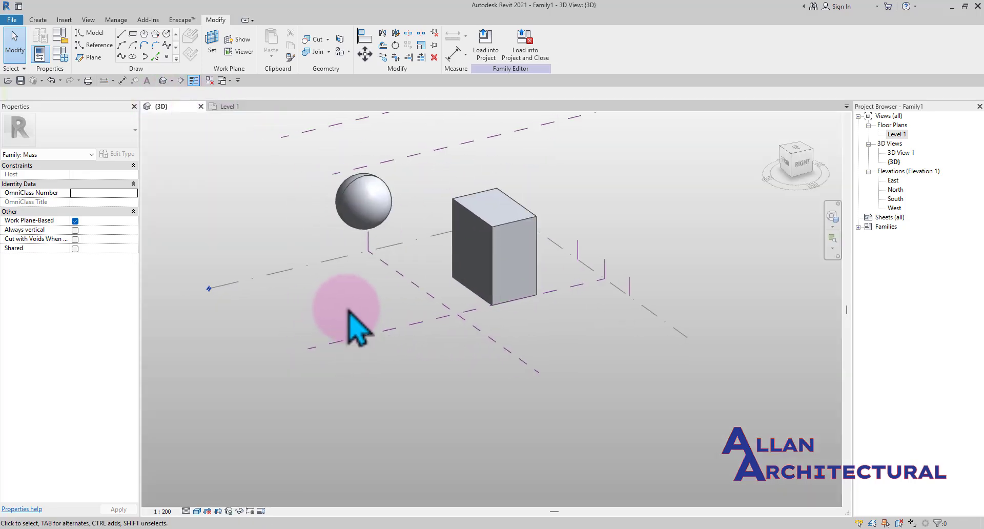
{"action": "scroll", "coordinate": [351, 324], "scroll_direction": "up", "scroll_amount": 2}
{"action": "middle_click_drag", "start_coordinate": [358, 307], "coordinate": [399, 335]}
{"action": "scroll", "coordinate": [378, 315], "scroll_direction": "down", "scroll_amount": 1}
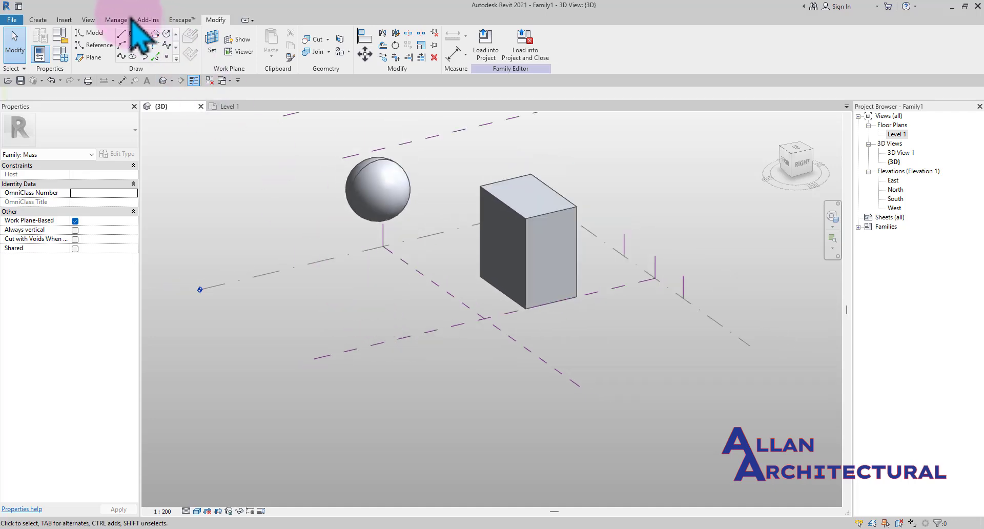
Draw a second rectangle about 11000 by 19400 on Level 1 in front of the sphere
{"action": "left_click", "coordinate": [134, 34]}
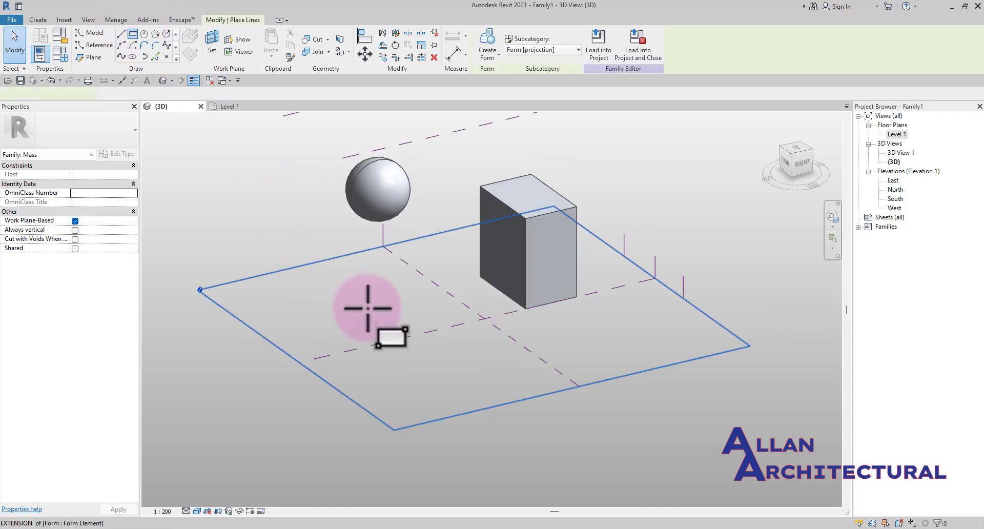
{"action": "left_click", "coordinate": [403, 306]}
{"action": "scroll", "coordinate": [392, 328], "scroll_direction": "up", "scroll_amount": 3}
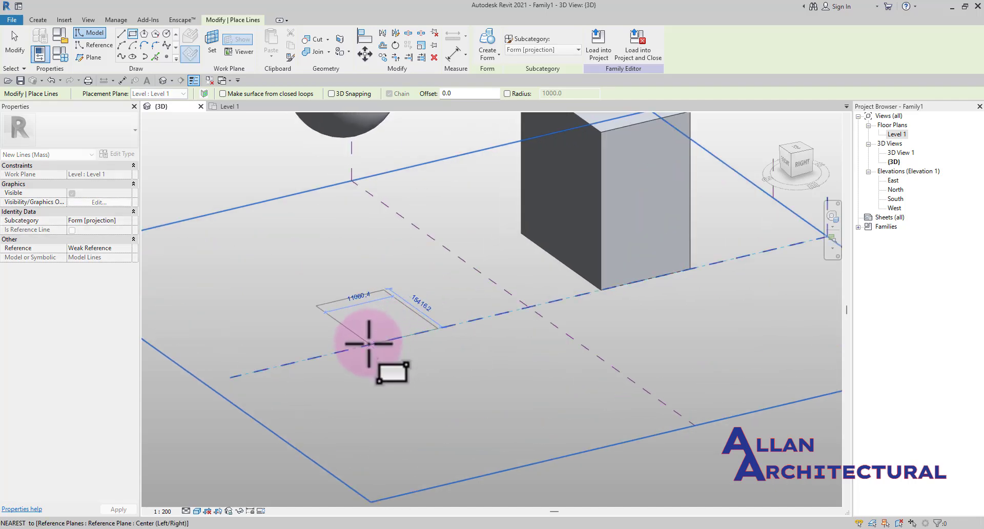
{"action": "left_click", "coordinate": [369, 343]}
{"action": "scroll", "coordinate": [439, 322], "scroll_direction": "down", "scroll_amount": 3}
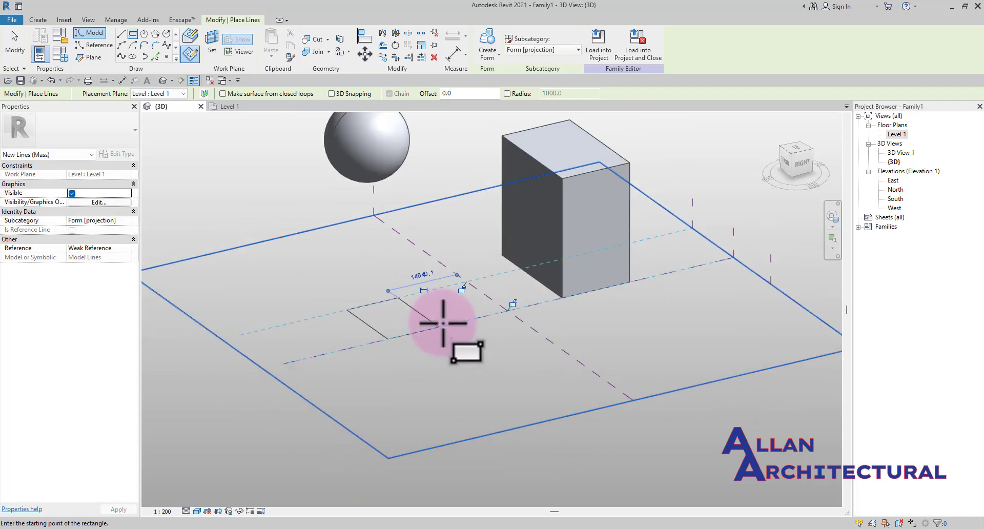
{"action": "scroll", "coordinate": [450, 324], "scroll_direction": "down", "scroll_amount": 1}
{"action": "key", "text": "Escape"}
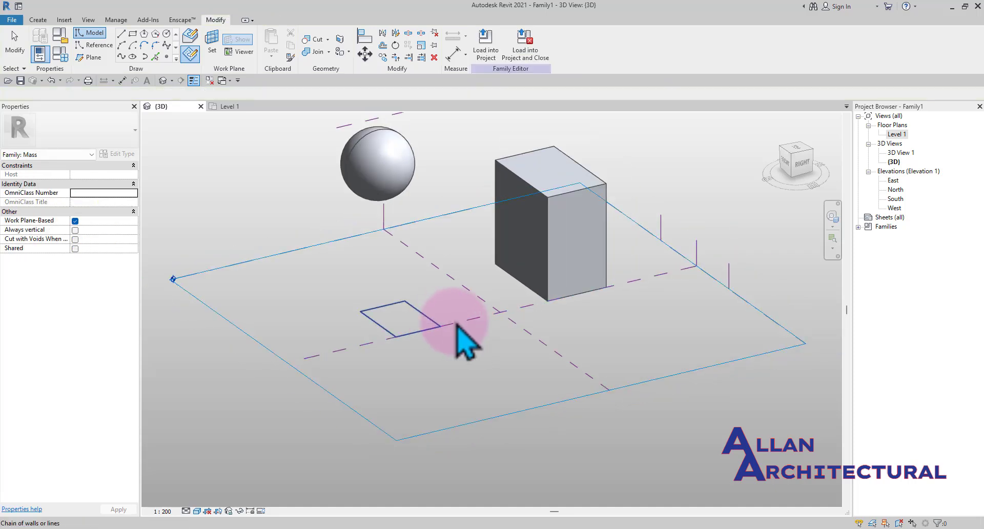
{"action": "scroll", "coordinate": [497, 319], "scroll_direction": "down", "scroll_amount": 3}
{"action": "middle_click_drag", "start_coordinate": [438, 311], "coordinate": [433, 324]}
{"action": "scroll", "coordinate": [433, 324], "scroll_direction": "up", "scroll_amount": 4}
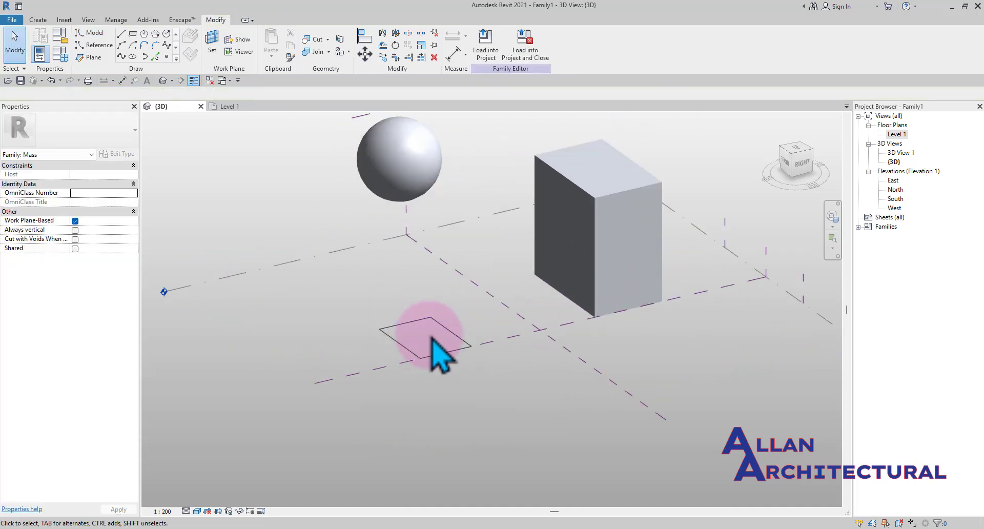
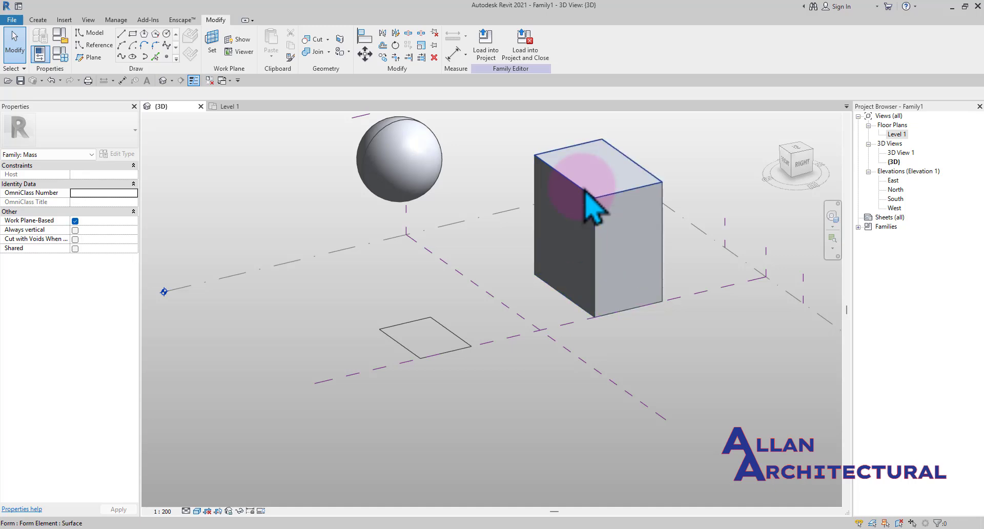
Draw a circle of 3800 radius inside the small rectangle on the Level 1 plan
{"action": "left_click", "coordinate": [587, 188]}
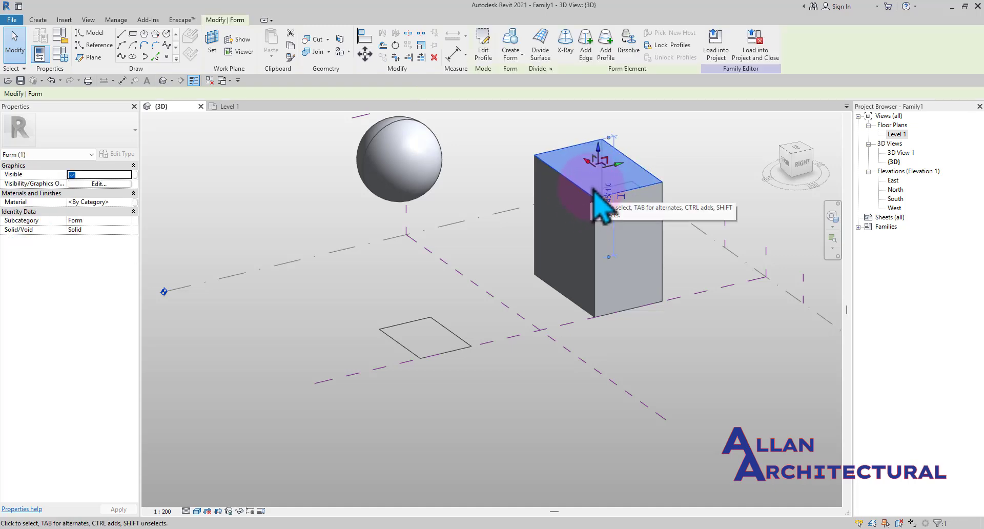
{"action": "scroll", "coordinate": [478, 200], "scroll_direction": "down", "scroll_amount": 2}
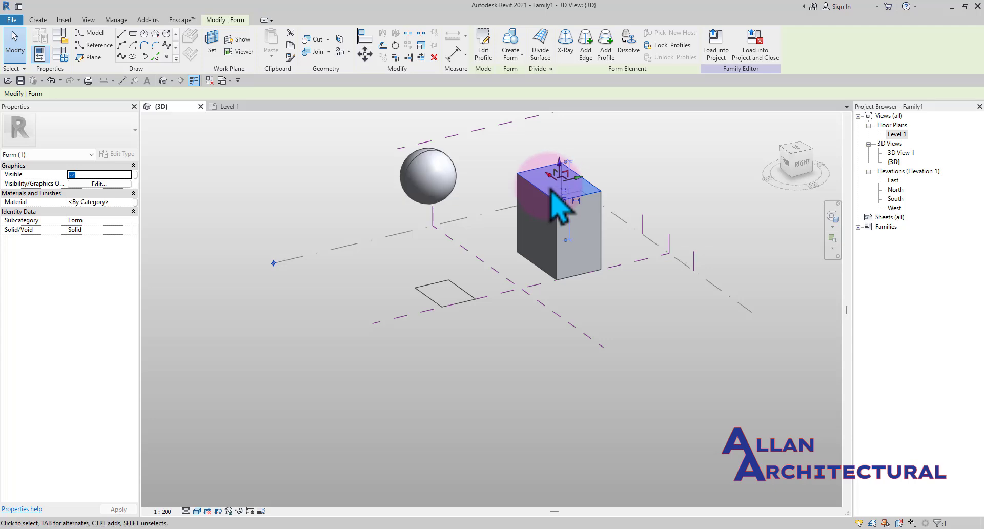
{"action": "left_click", "coordinate": [231, 107]}
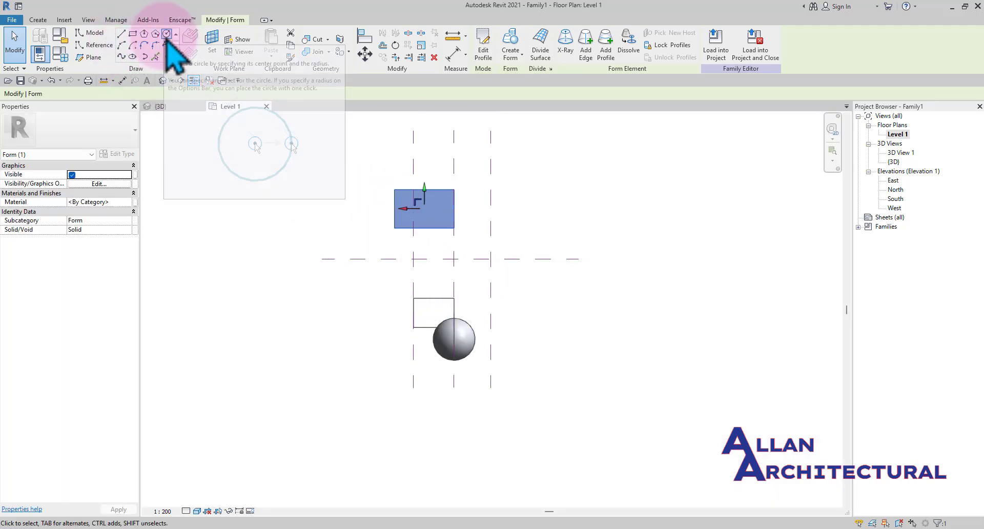
{"action": "left_click", "coordinate": [167, 35]}
{"action": "scroll", "coordinate": [439, 308], "scroll_direction": "up", "scroll_amount": 4}
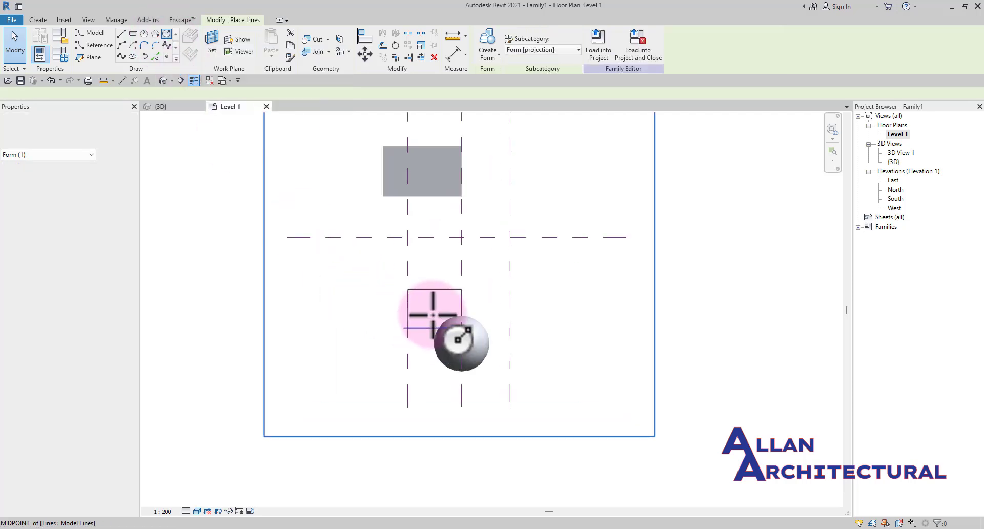
{"action": "left_click", "coordinate": [437, 302]}
{"action": "scroll", "coordinate": [453, 305], "scroll_direction": "up", "scroll_amount": 3}
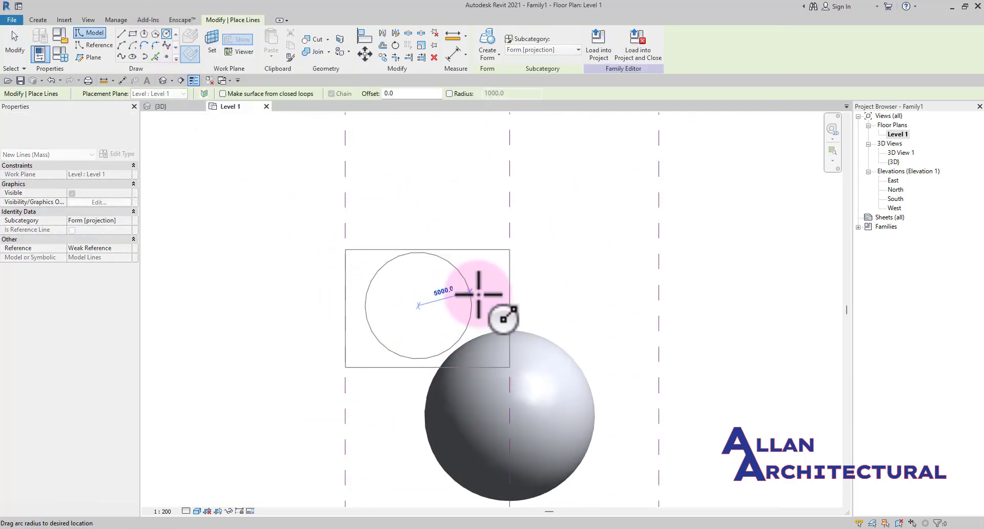
{"action": "left_click", "coordinate": [456, 307]}
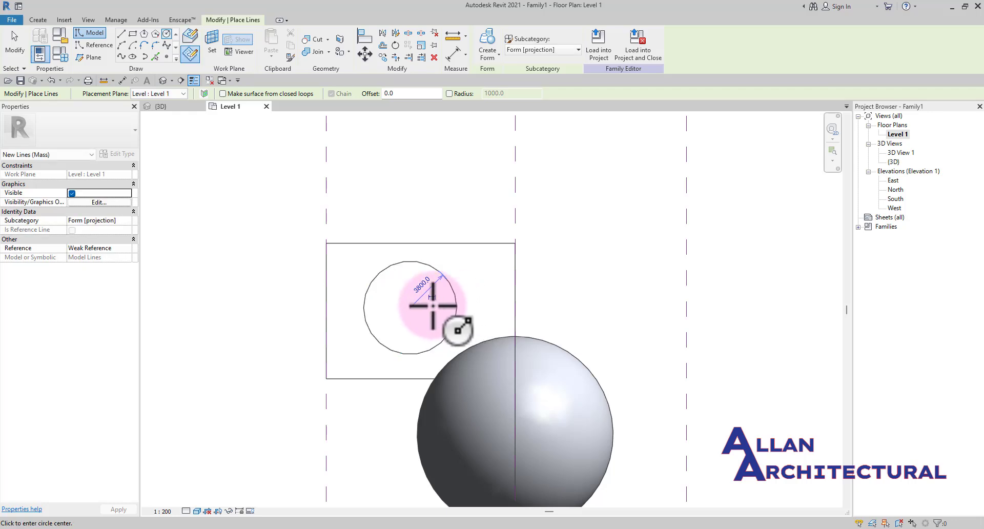
{"action": "key", "text": "Escape"}
{"action": "key", "text": "Escape"}
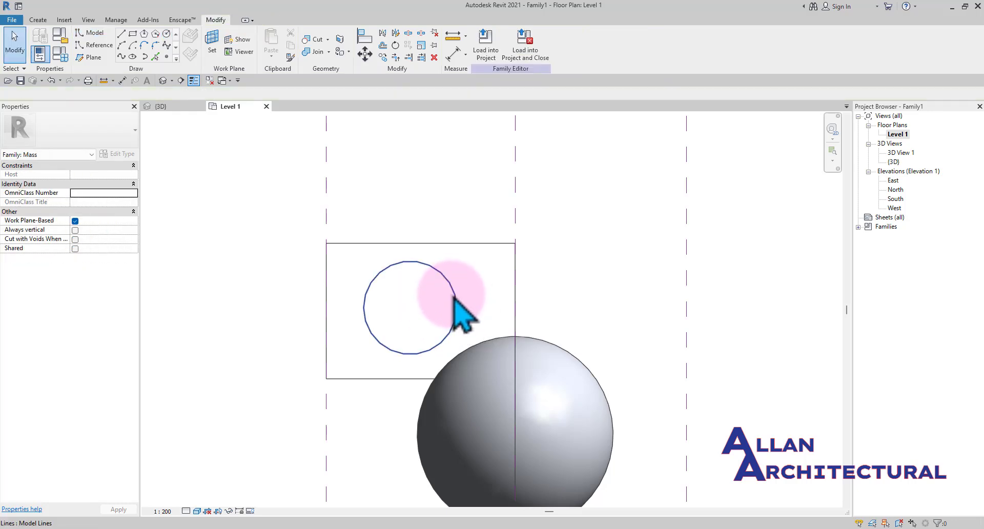
Switch to the 3D view and zoom around to examine the new circle beside the box and sphere
{"action": "left_click", "coordinate": [455, 293]}
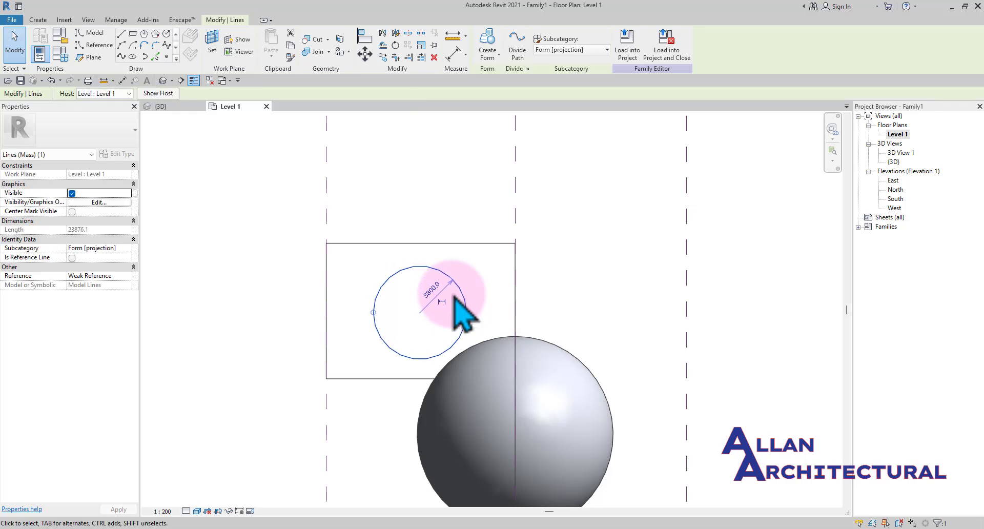
{"action": "left_click", "coordinate": [161, 106]}
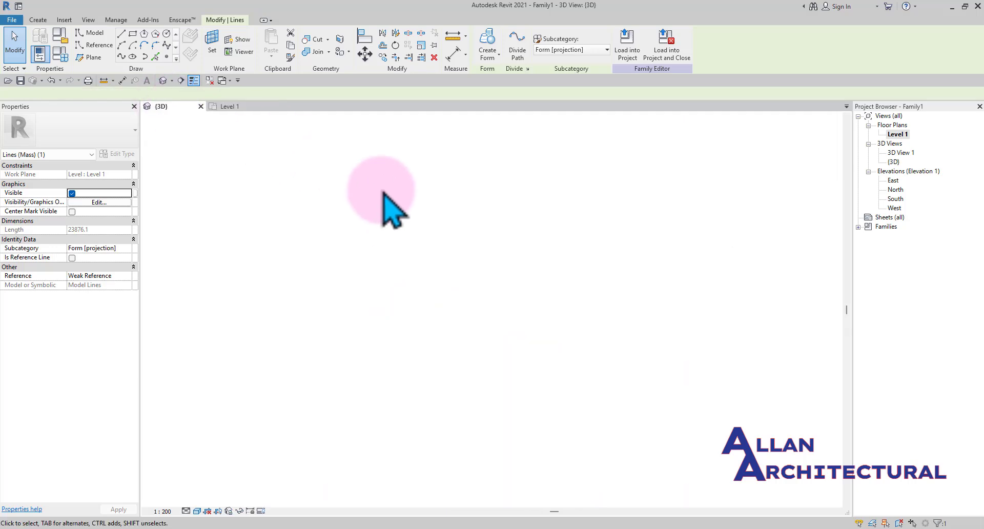
{"action": "scroll", "coordinate": [461, 287], "scroll_direction": "up", "scroll_amount": 4}
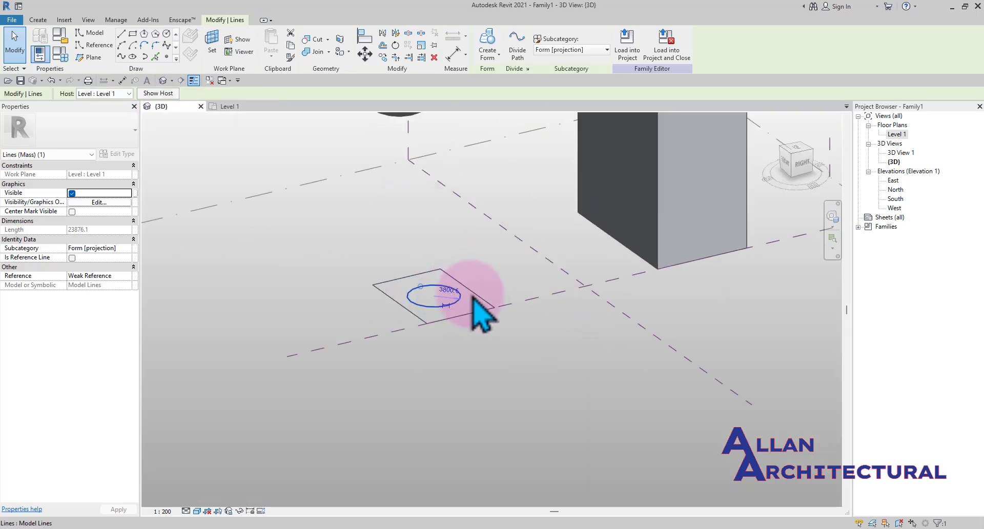
{"action": "scroll", "coordinate": [523, 358], "scroll_direction": "down", "scroll_amount": 3}
{"action": "scroll", "coordinate": [429, 347], "scroll_direction": "up", "scroll_amount": 4}
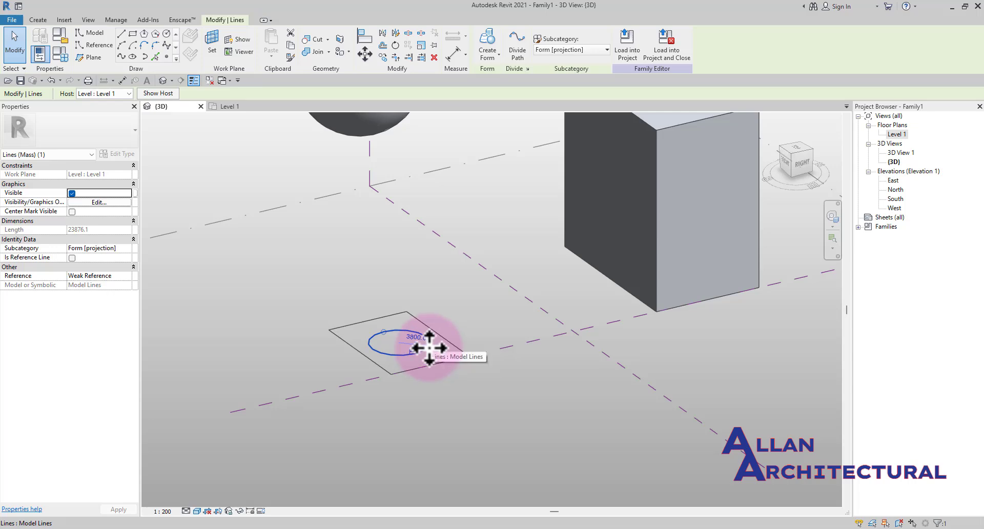
{"action": "scroll", "coordinate": [429, 348], "scroll_direction": "down", "scroll_amount": 3}
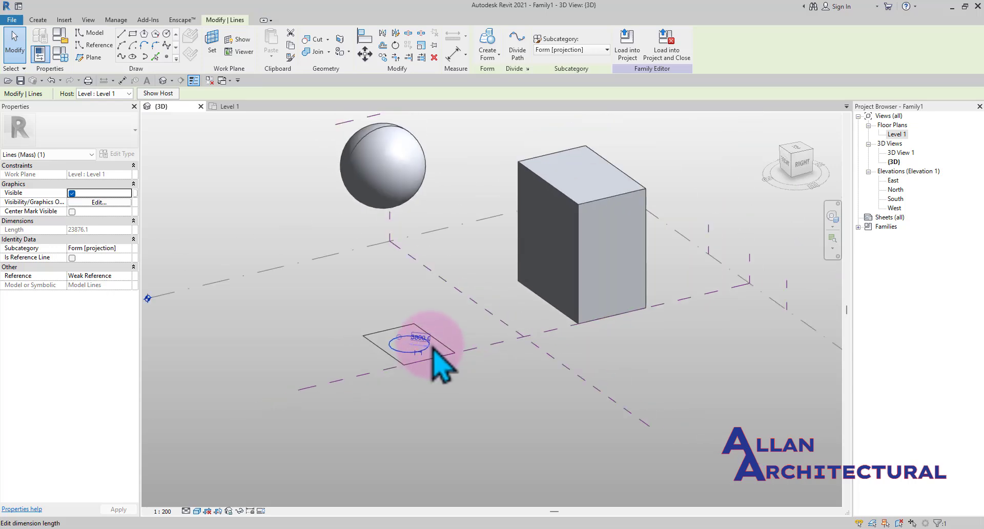
{"action": "scroll", "coordinate": [417, 333], "scroll_direction": "down", "scroll_amount": 3}
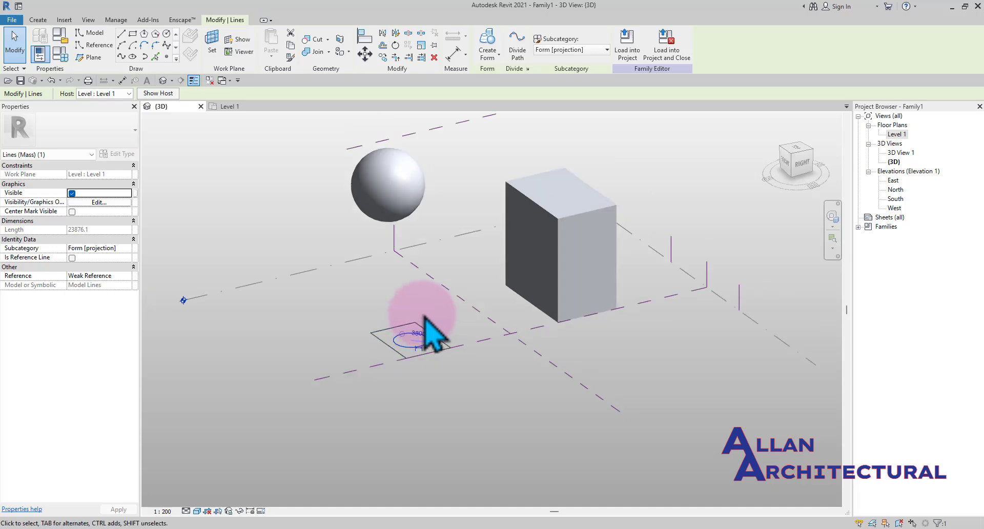
{"action": "left_click", "coordinate": [451, 369]}
{"action": "scroll", "coordinate": [426, 344], "scroll_direction": "up", "scroll_amount": 2}
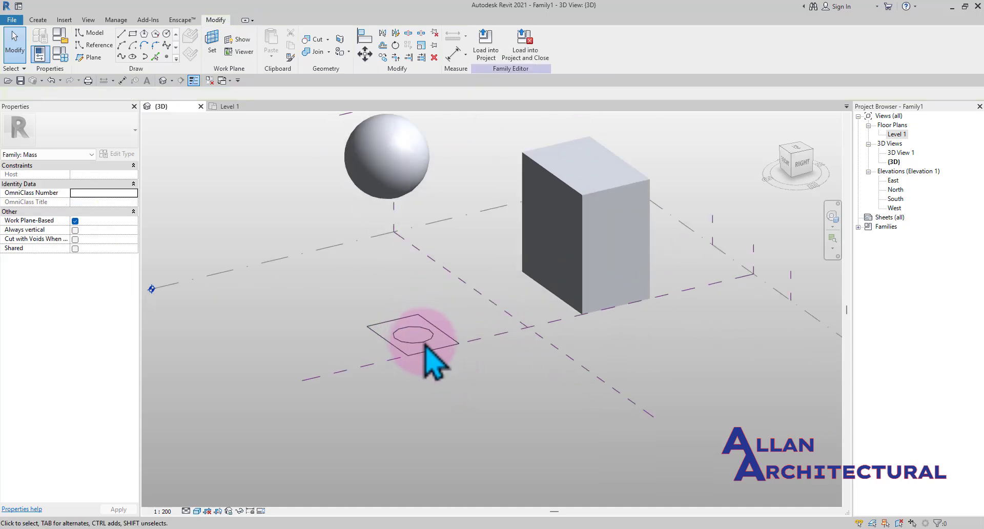
Try to create a sphere form from the selected circle
{"action": "left_click", "coordinate": [428, 354]}
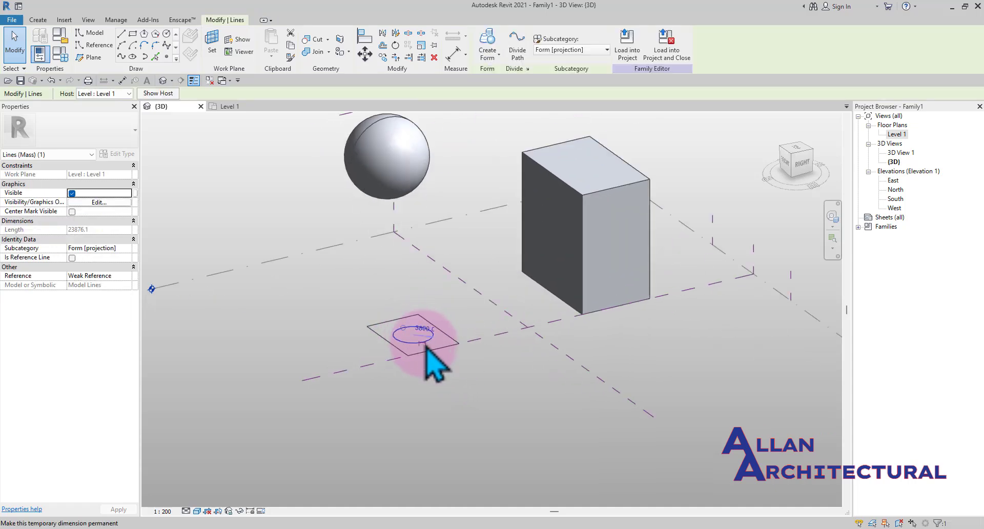
{"action": "middle_click_drag", "start_coordinate": [401, 297], "coordinate": [474, 180], "text": "shift"}
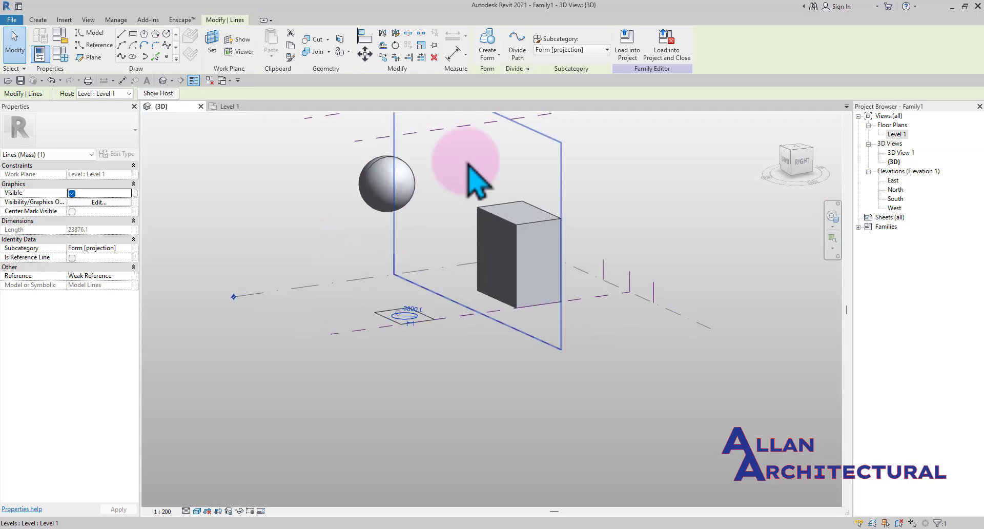
{"action": "left_click", "coordinate": [487, 41]}
{"action": "left_click", "coordinate": [487, 40]}
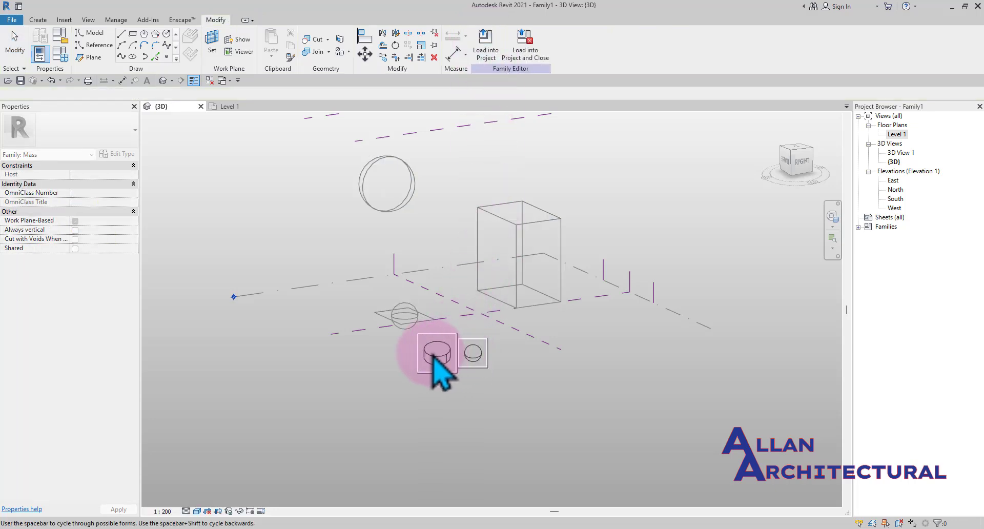
{"action": "left_click", "coordinate": [469, 346]}
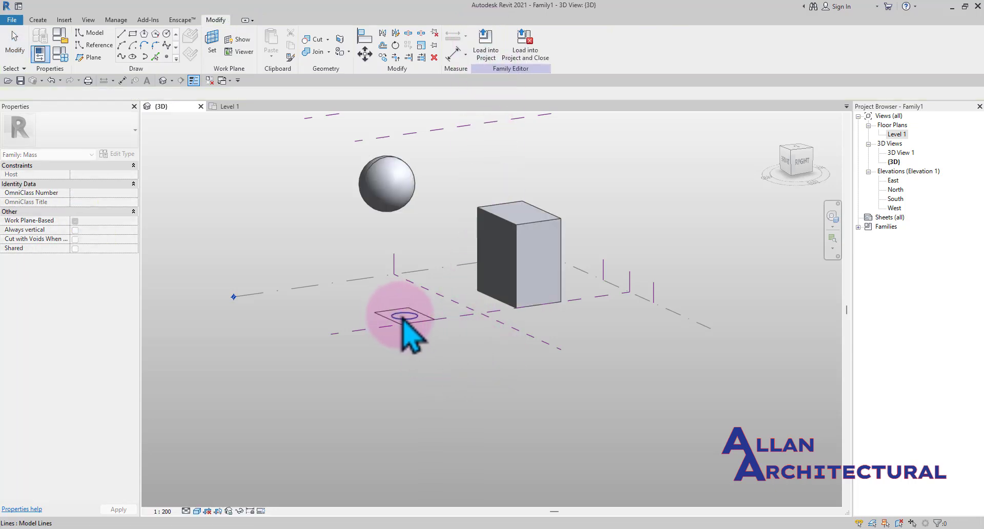
Open the East elevation to view the circle, sphere and box from the side
{"action": "scroll", "coordinate": [415, 333], "scroll_direction": "up", "scroll_amount": 2}
{"action": "left_click", "coordinate": [421, 322]}
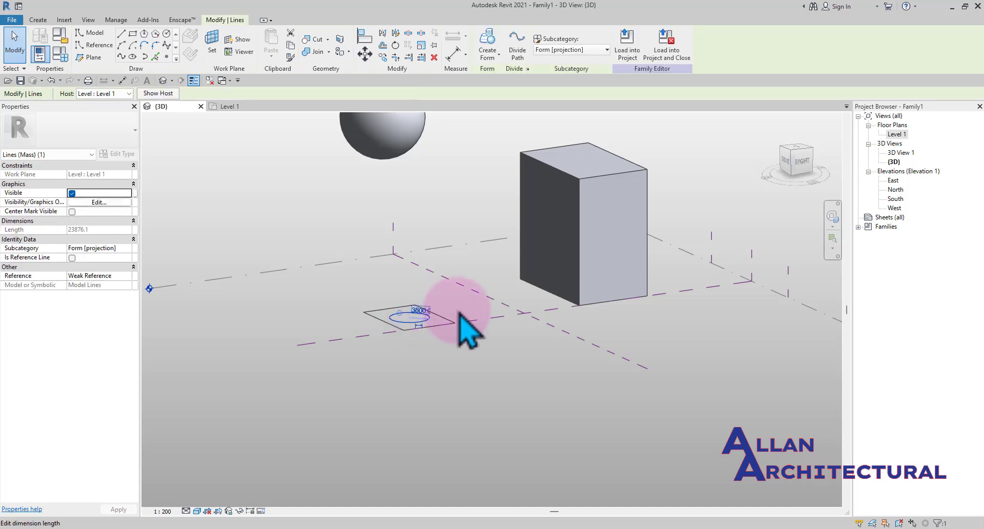
{"action": "double_click", "coordinate": [892, 180]}
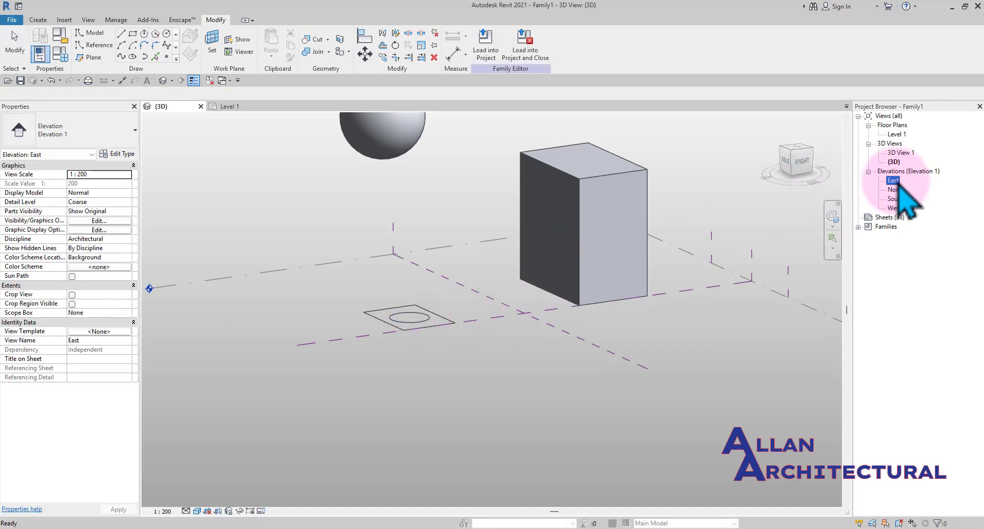
{"action": "scroll", "coordinate": [548, 320], "scroll_direction": "down", "scroll_amount": 2}
{"action": "scroll", "coordinate": [648, 402], "scroll_direction": "up", "scroll_amount": 1}
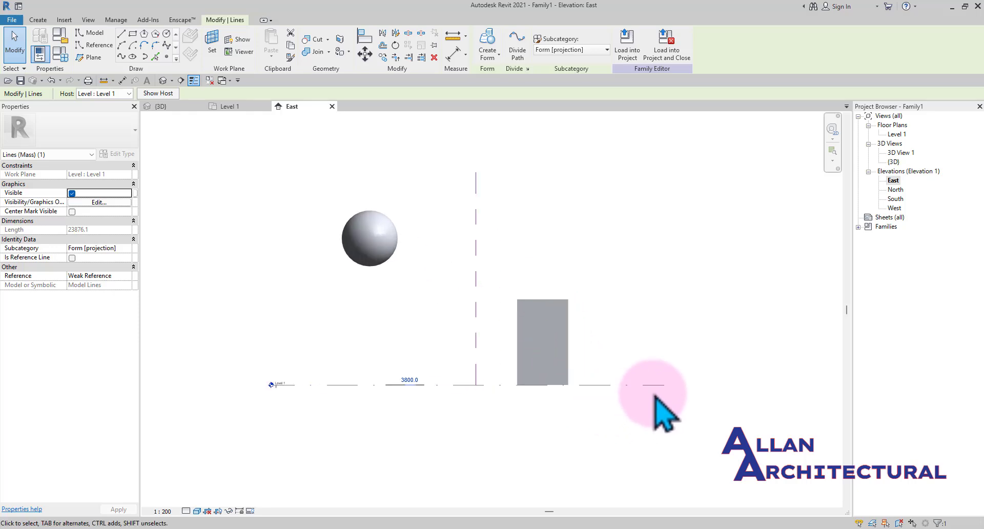
{"action": "left_click", "coordinate": [647, 390]}
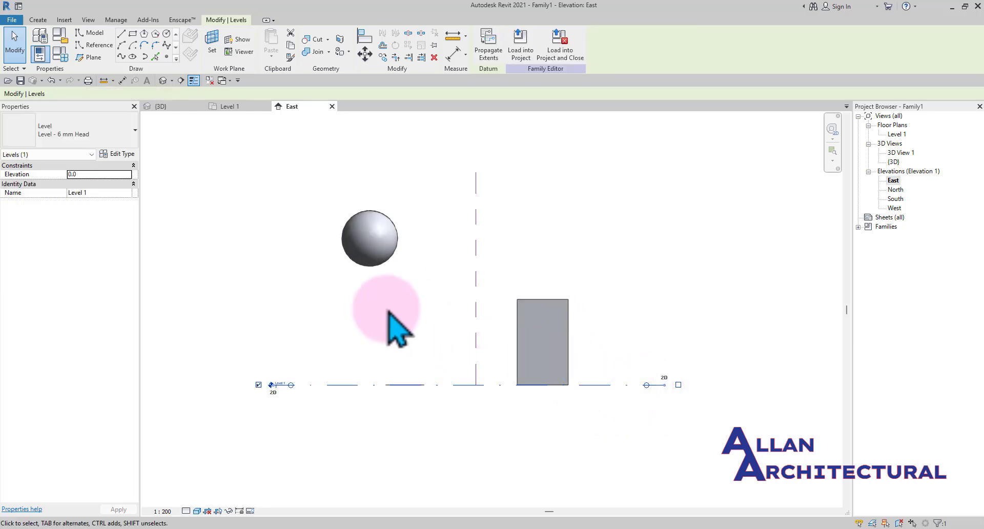
{"action": "key", "text": "Escape"}
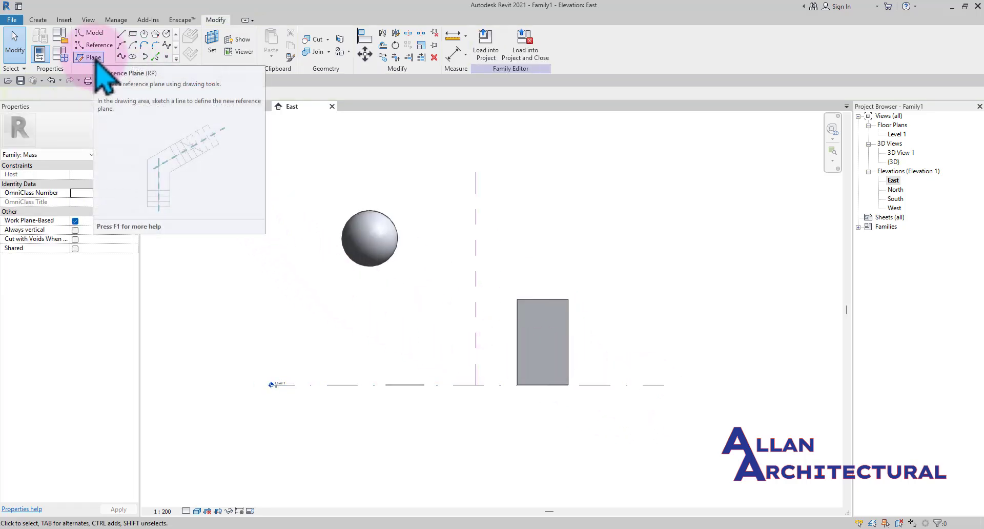
Draw a horizontal reference plane level with the box's top in the East elevation, then delete it
{"action": "left_click", "coordinate": [93, 57]}
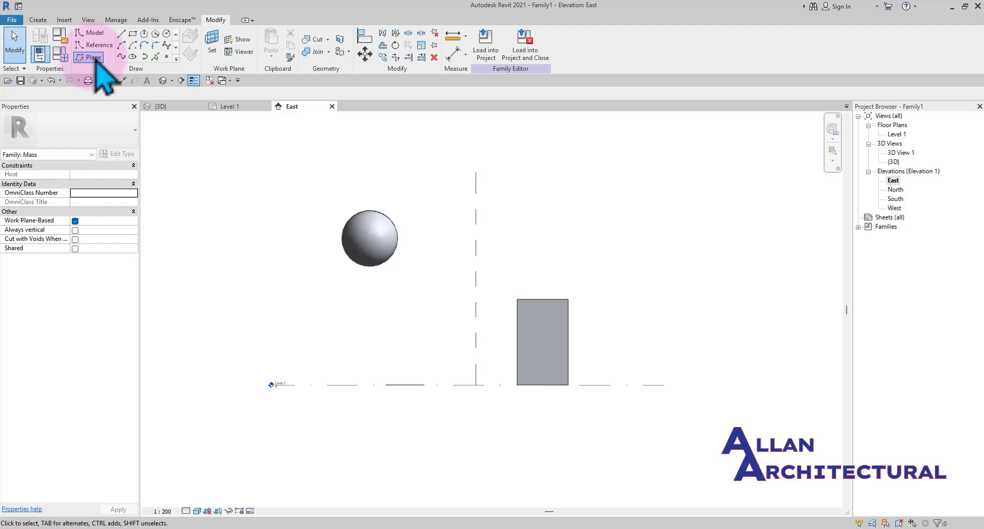
{"action": "left_click", "coordinate": [568, 300]}
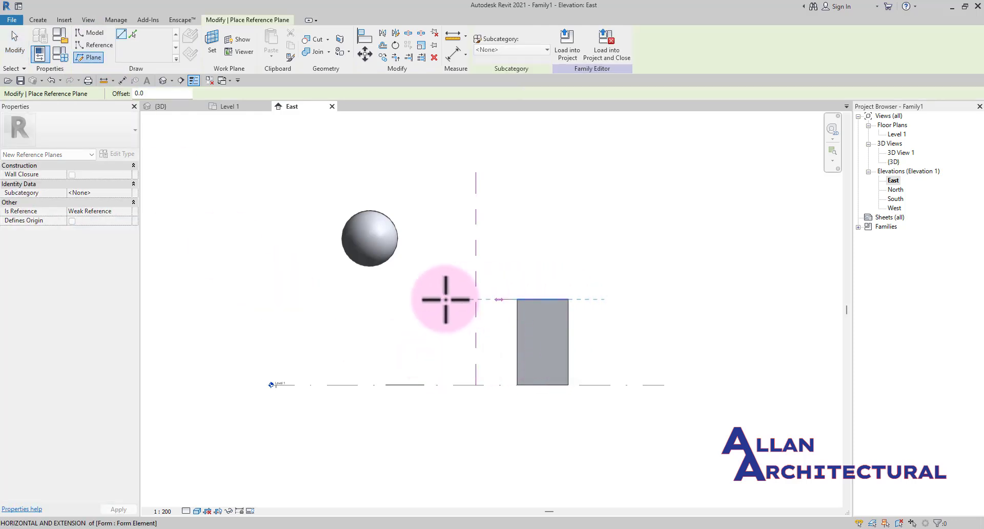
{"action": "left_click", "coordinate": [246, 302]}
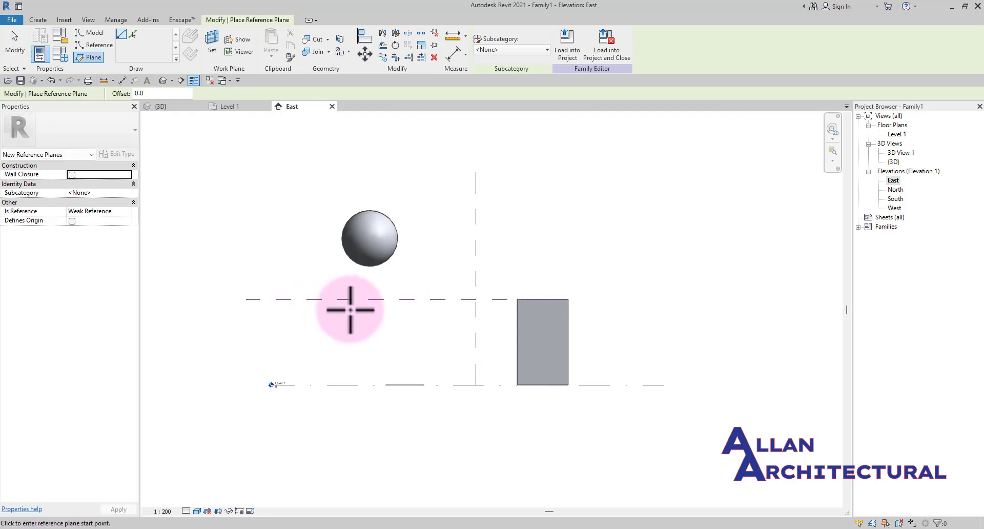
{"action": "key", "text": "Escape"}
{"action": "scroll", "coordinate": [338, 318], "scroll_direction": "up", "scroll_amount": 1}
{"action": "left_click", "coordinate": [336, 302]}
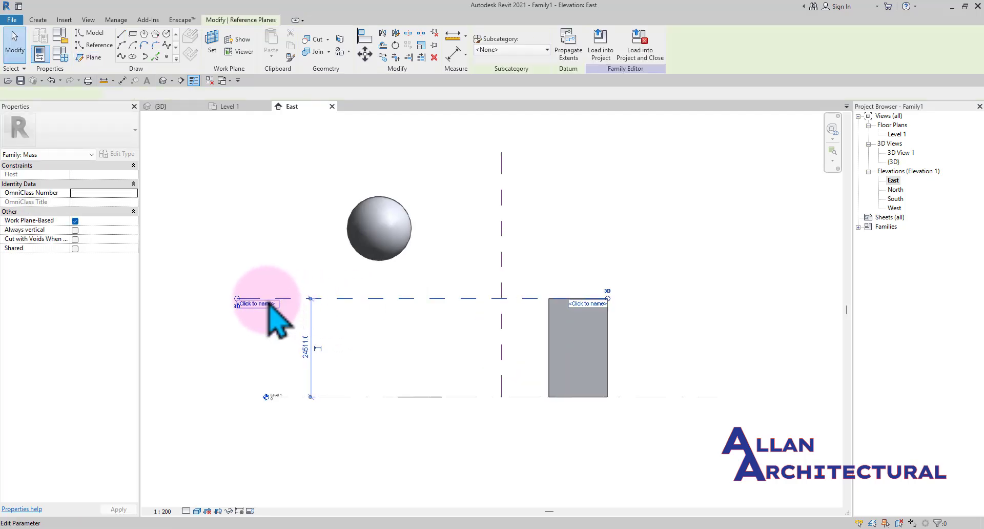
{"action": "key", "text": "Delete"}
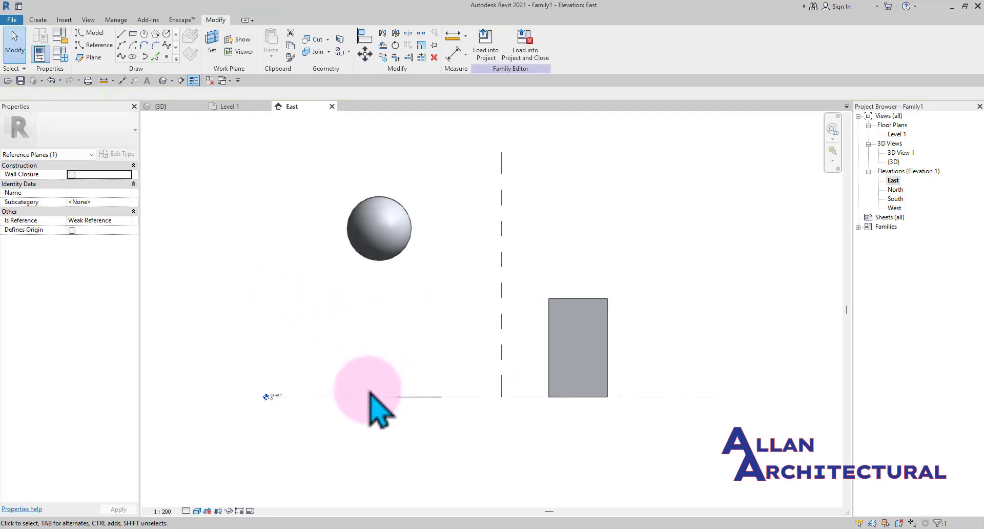
Zoom in on and select the Level 1 datum in the East elevation to examine it
{"action": "scroll", "coordinate": [268, 397], "scroll_direction": "up", "scroll_amount": 3}
{"action": "left_click", "coordinate": [290, 397]}
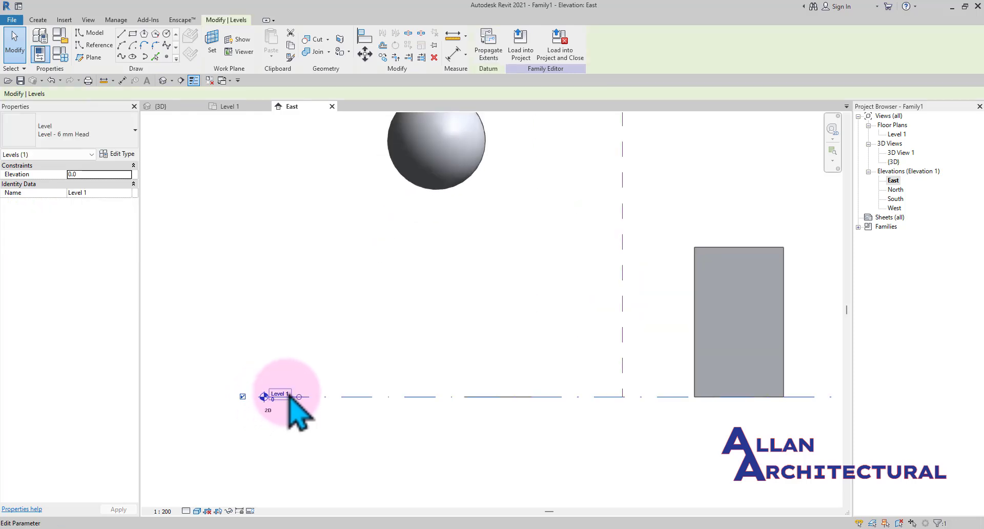
{"action": "scroll", "coordinate": [291, 395], "scroll_direction": "down", "scroll_amount": 1}
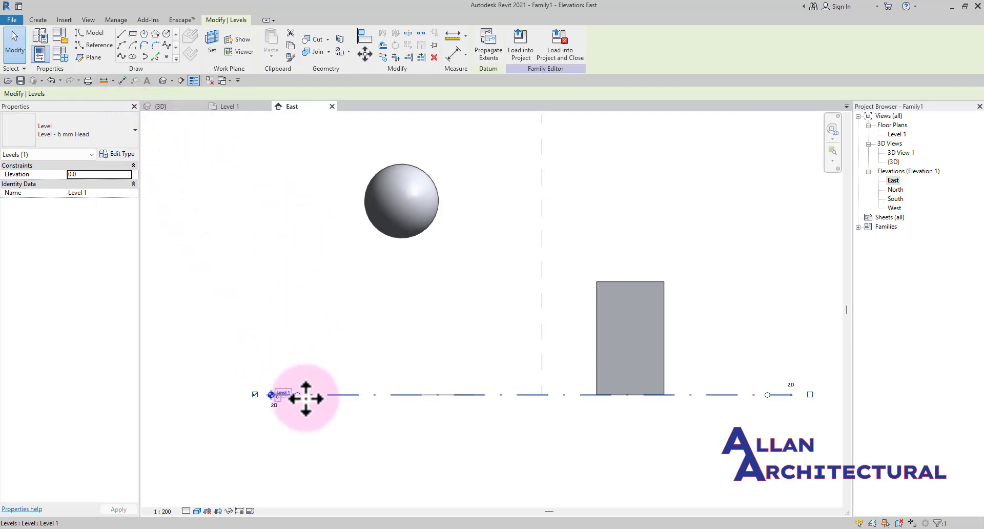
{"action": "scroll", "coordinate": [281, 406], "scroll_direction": "up", "scroll_amount": 3}
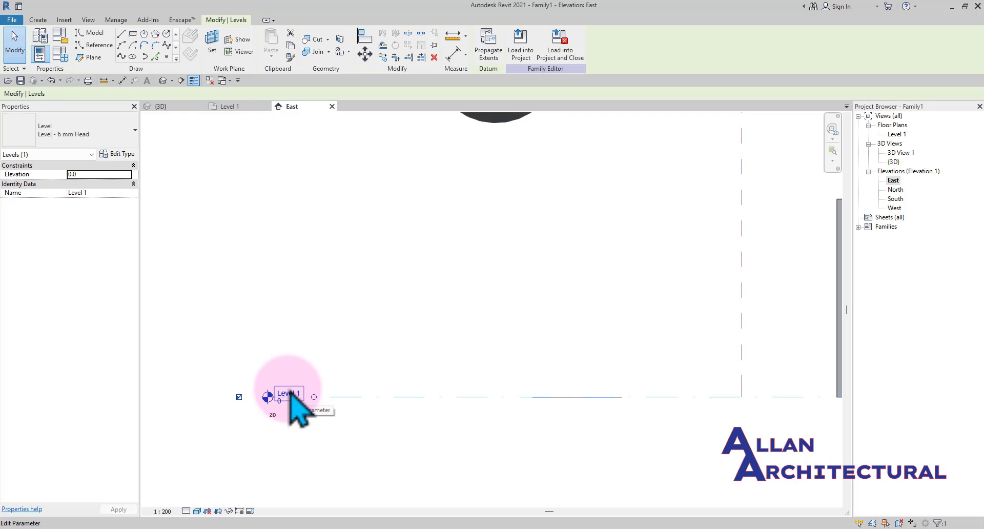
{"action": "scroll", "coordinate": [302, 387], "scroll_direction": "down", "scroll_amount": 3}
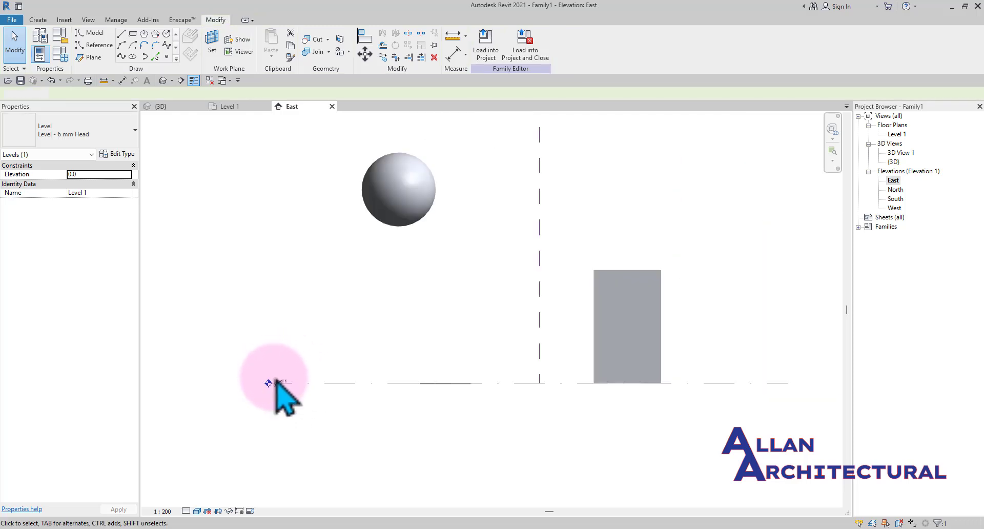
{"action": "key", "text": "Escape"}
{"action": "scroll", "coordinate": [279, 379], "scroll_direction": "up", "scroll_amount": 2}
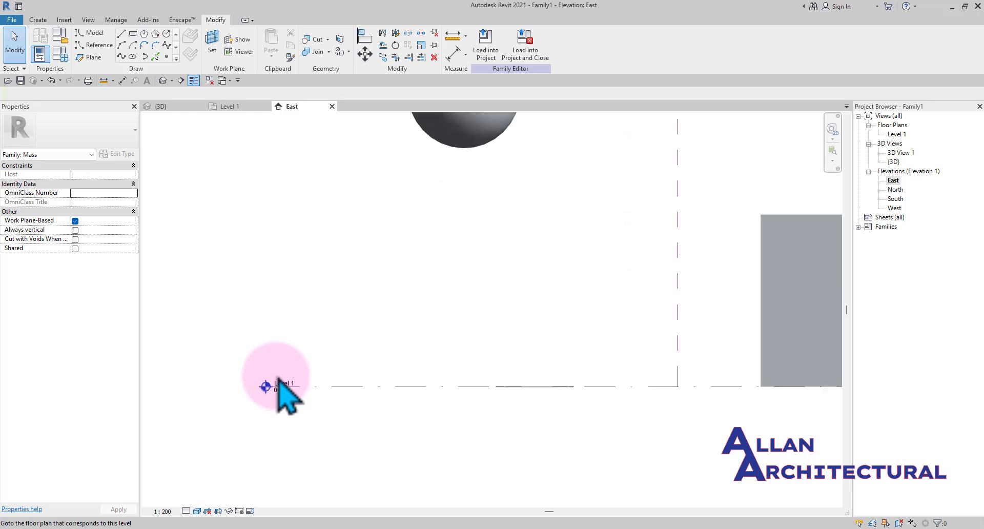
Create a new level 9000 mm above Level 1 spanning the East elevation
{"action": "left_click", "coordinate": [281, 388]}
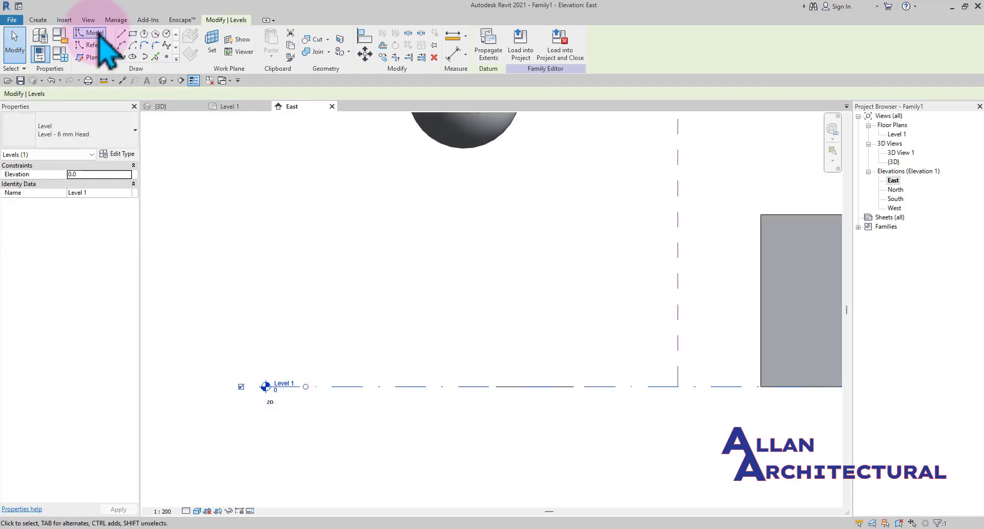
{"action": "left_click", "coordinate": [38, 20]}
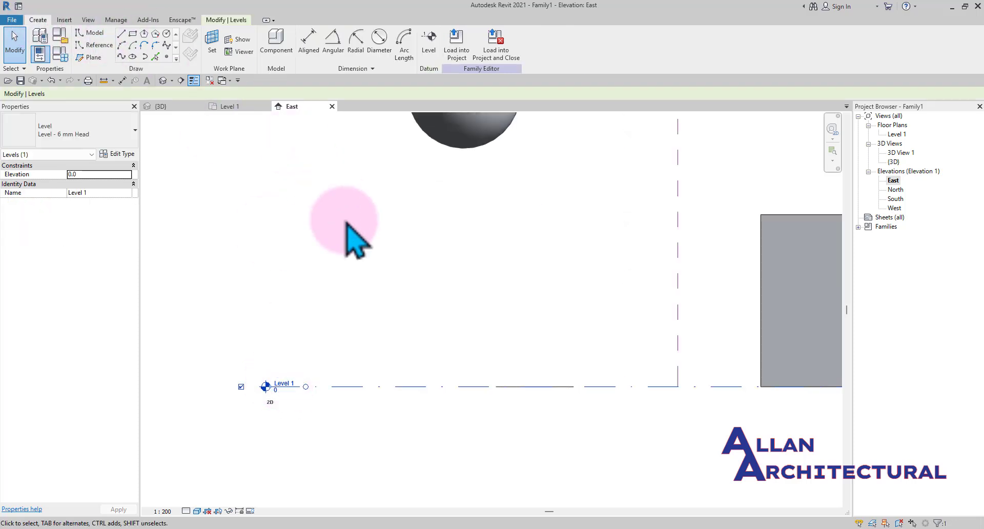
{"action": "left_click", "coordinate": [322, 400]}
{"action": "scroll", "coordinate": [278, 374], "scroll_direction": "down", "scroll_amount": 2}
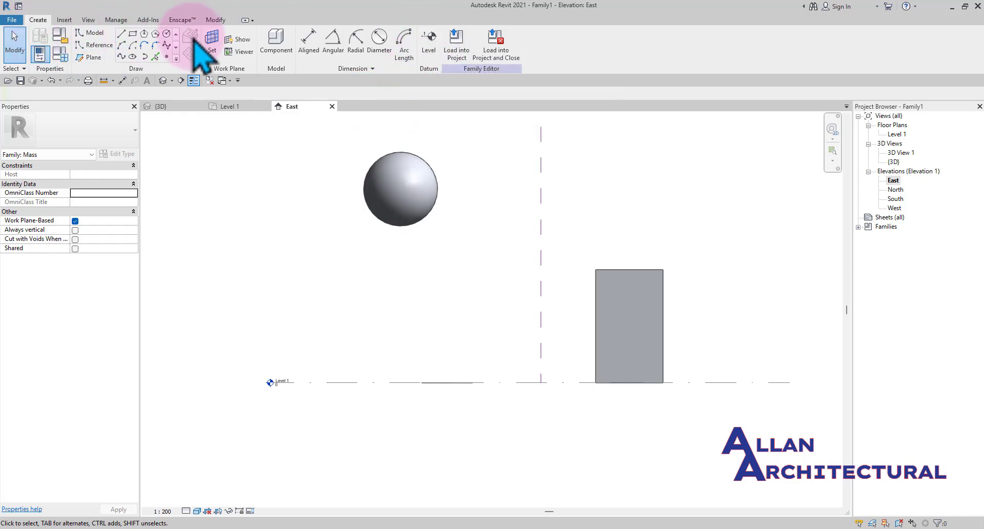
{"action": "left_click", "coordinate": [429, 41]}
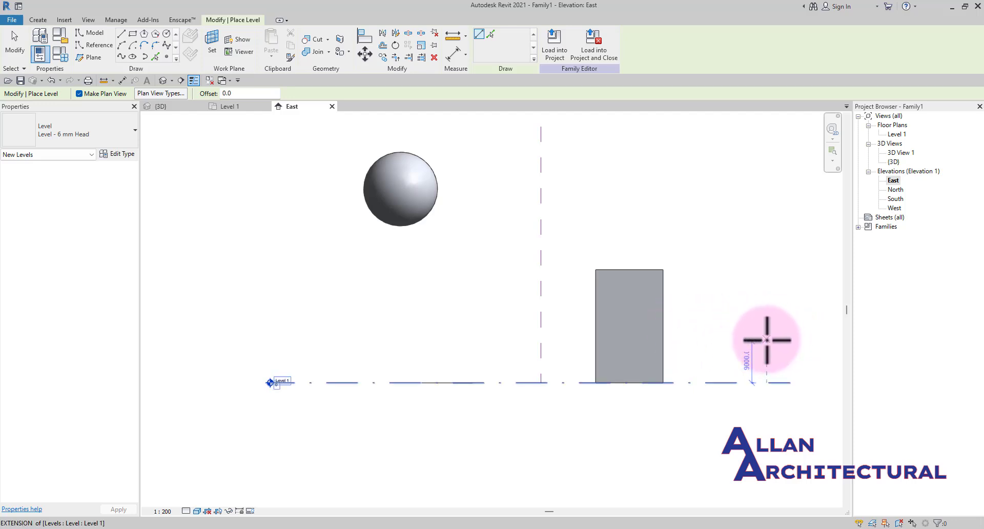
{"action": "left_click", "coordinate": [766, 339]}
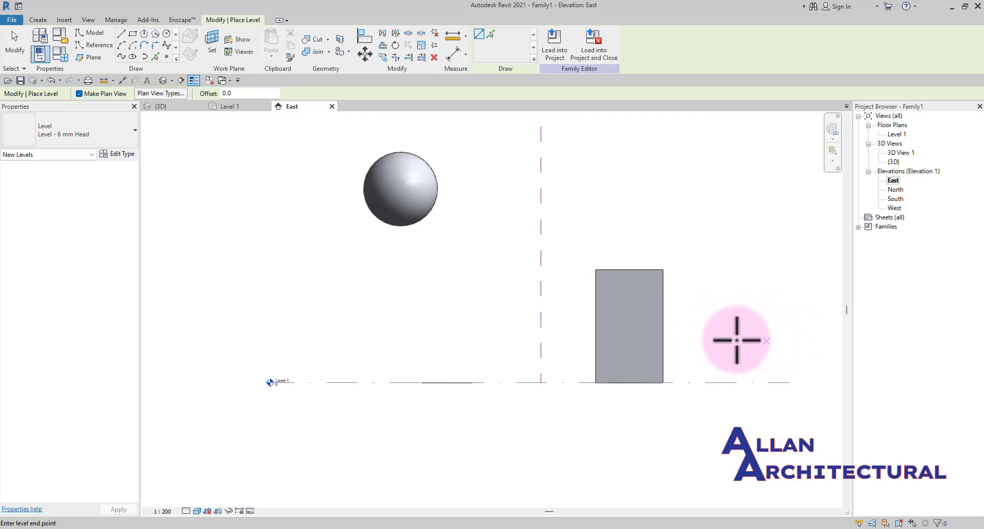
{"action": "left_click", "coordinate": [268, 341]}
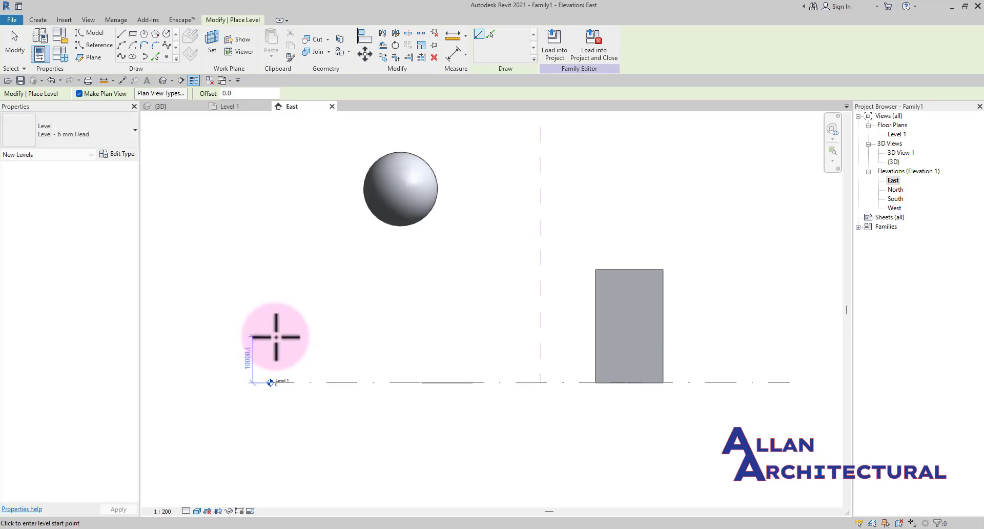
{"action": "left_click", "coordinate": [766, 342]}
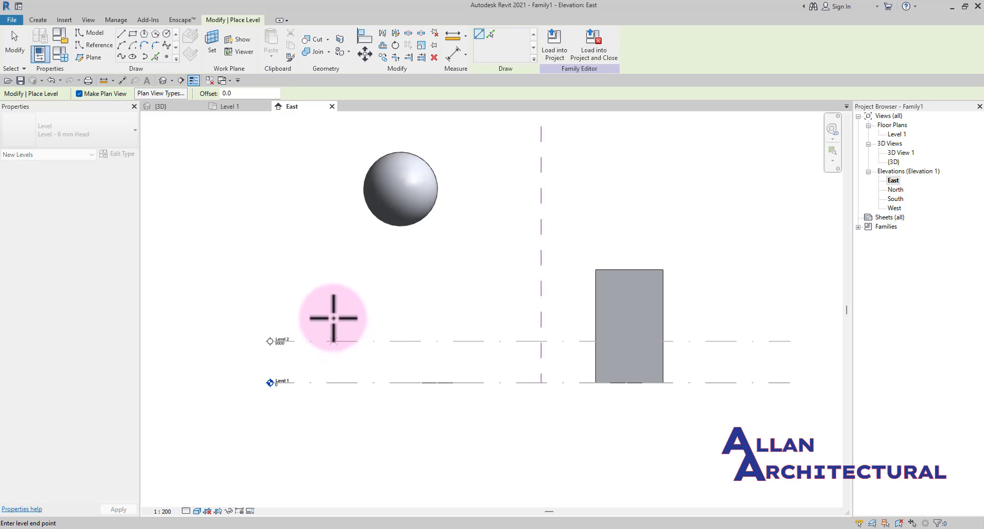
{"action": "left_click", "coordinate": [255, 340]}
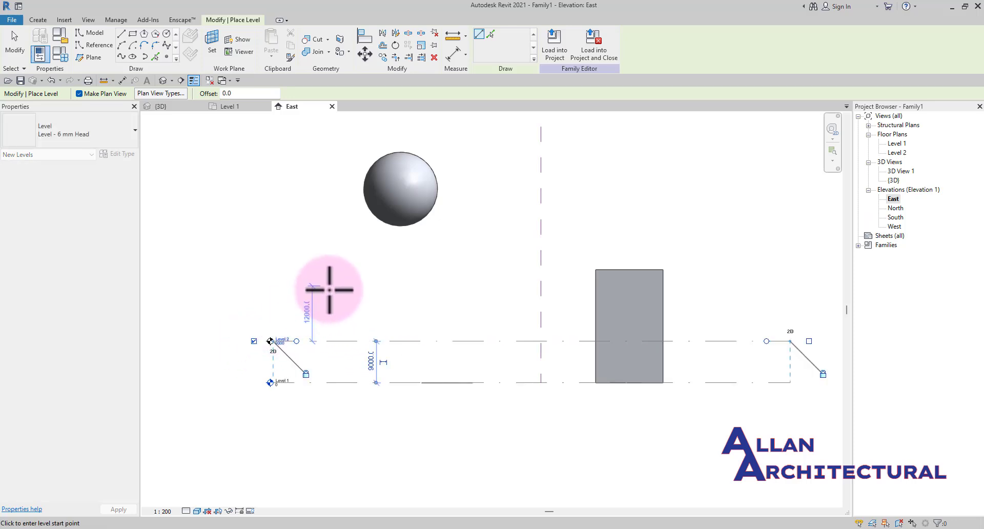
{"action": "key", "text": "Escape"}
{"action": "scroll", "coordinate": [306, 339], "scroll_direction": "up", "scroll_amount": 3}
{"action": "scroll", "coordinate": [336, 297], "scroll_direction": "down", "scroll_amount": 4}
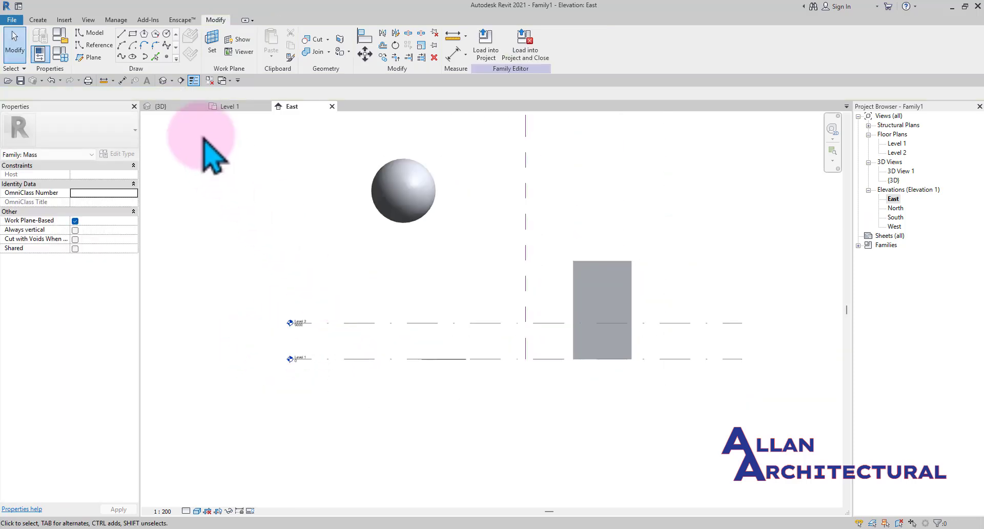
Switch to the 3D view and select the circle on Level 1 to inspect it
{"action": "left_click", "coordinate": [230, 106]}
{"action": "left_click", "coordinate": [161, 106]}
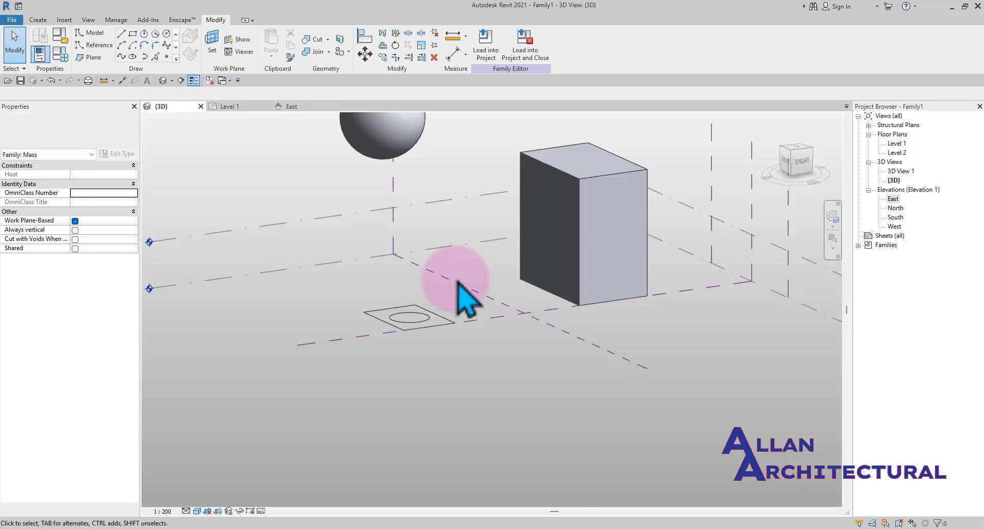
{"action": "left_click", "coordinate": [425, 322]}
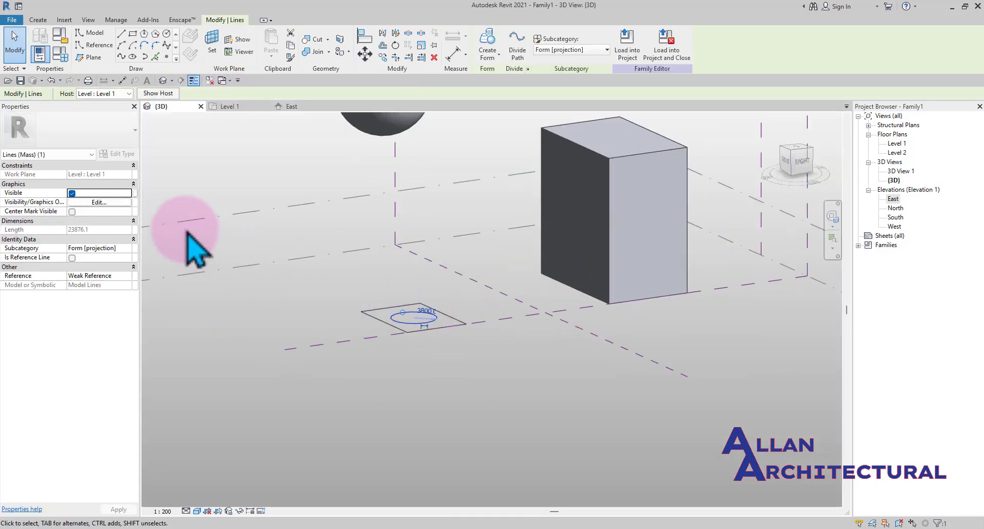
{"action": "scroll", "coordinate": [433, 328], "scroll_direction": "down", "scroll_amount": 2}
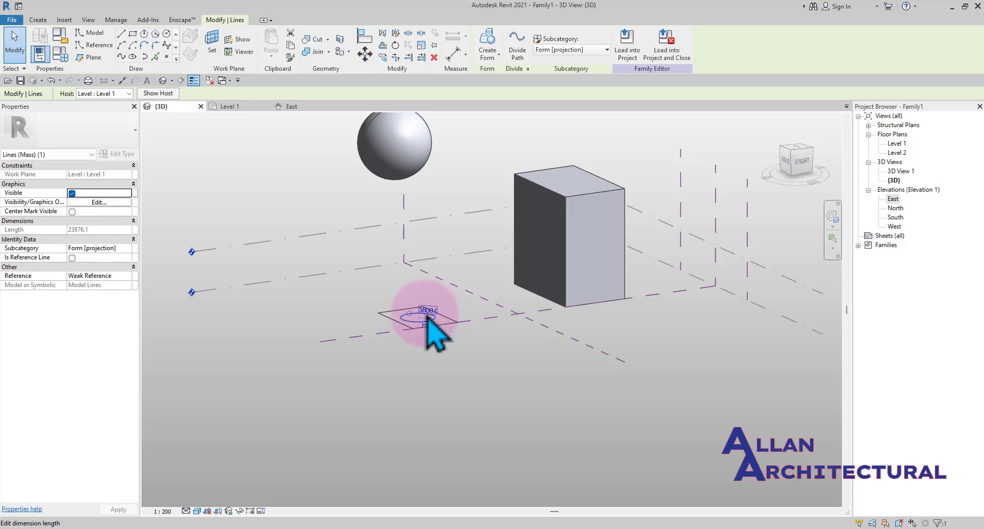
{"action": "scroll", "coordinate": [423, 322], "scroll_direction": "up", "scroll_amount": 2}
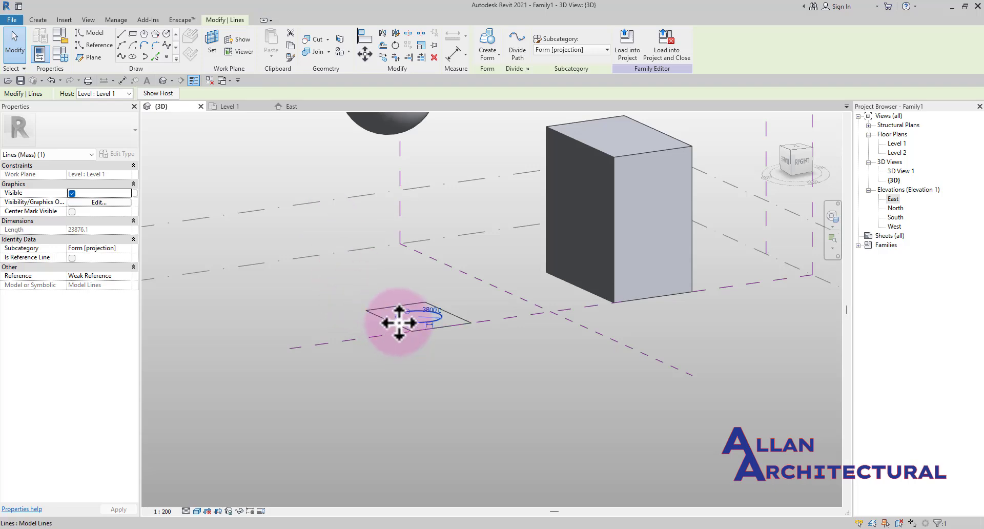
{"action": "key", "text": "Escape"}
{"action": "scroll", "coordinate": [358, 277], "scroll_direction": "down", "scroll_amount": 3}
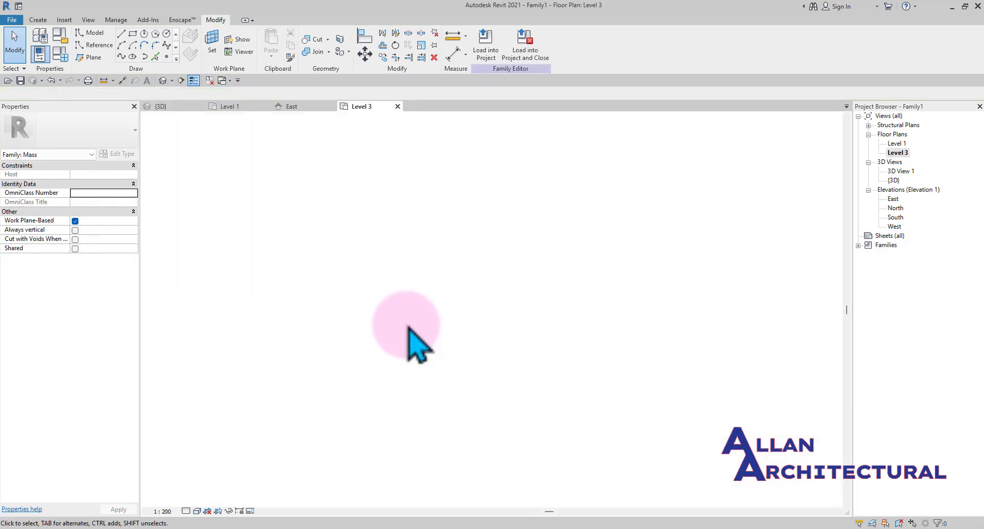
On the Level 3 plan, draw a model-line circle of about 6000 mm radius below the box outline
{"action": "scroll", "coordinate": [451, 253], "scroll_direction": "down", "scroll_amount": 1}
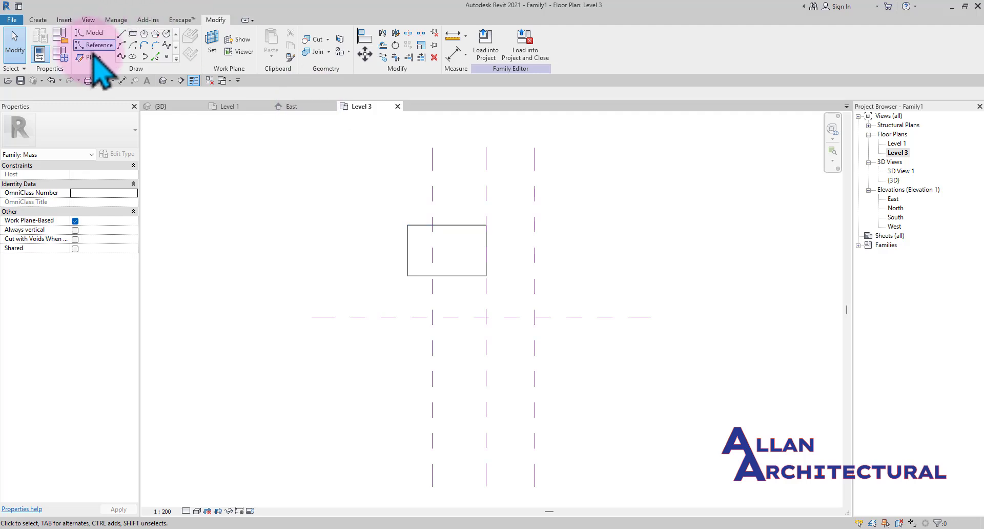
{"action": "left_click", "coordinate": [166, 33]}
{"action": "scroll", "coordinate": [438, 342], "scroll_direction": "up", "scroll_amount": 2}
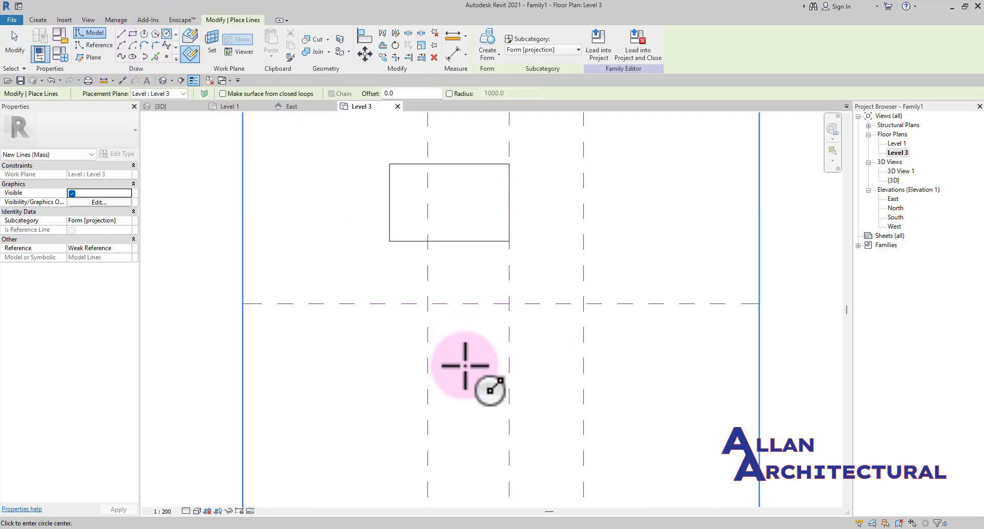
{"action": "left_click", "coordinate": [464, 366]}
{"action": "scroll", "coordinate": [485, 361], "scroll_direction": "up", "scroll_amount": 3}
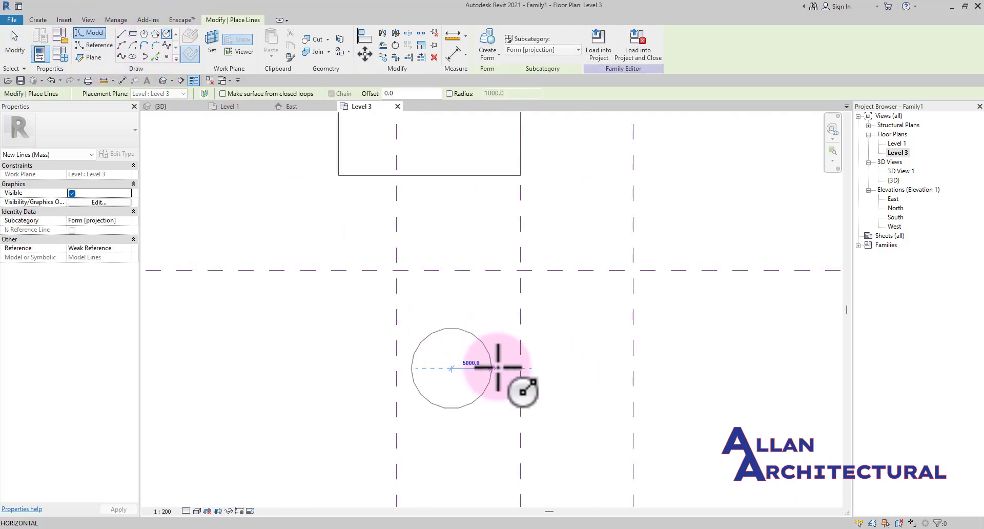
{"action": "left_click", "coordinate": [496, 341]}
{"action": "scroll", "coordinate": [500, 348], "scroll_direction": "down", "scroll_amount": 3}
{"action": "key", "text": "Escape"}
{"action": "key", "text": "Escape"}
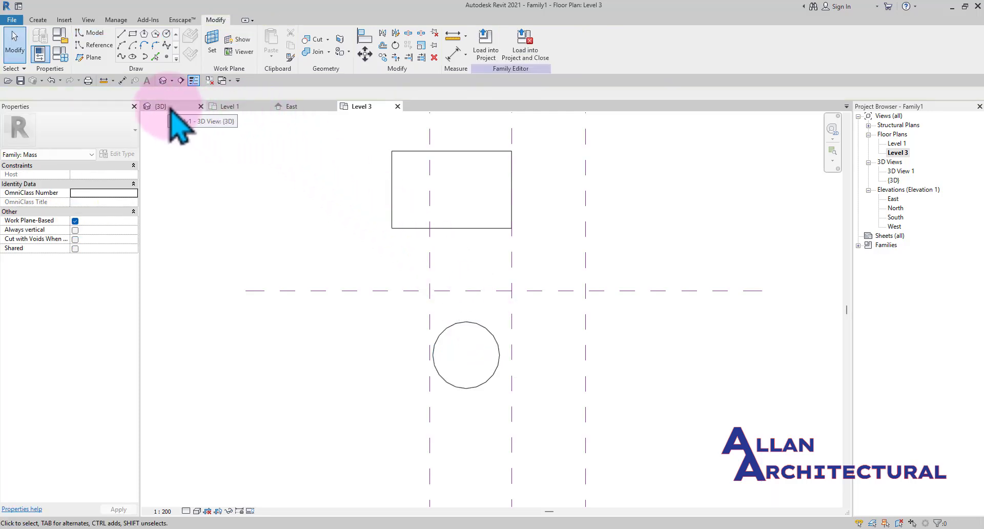
In the 3D top view, move the Level 3 circle left over the square outline
{"action": "left_click", "coordinate": [171, 115]}
{"action": "scroll", "coordinate": [486, 323], "scroll_direction": "up", "scroll_amount": 3}
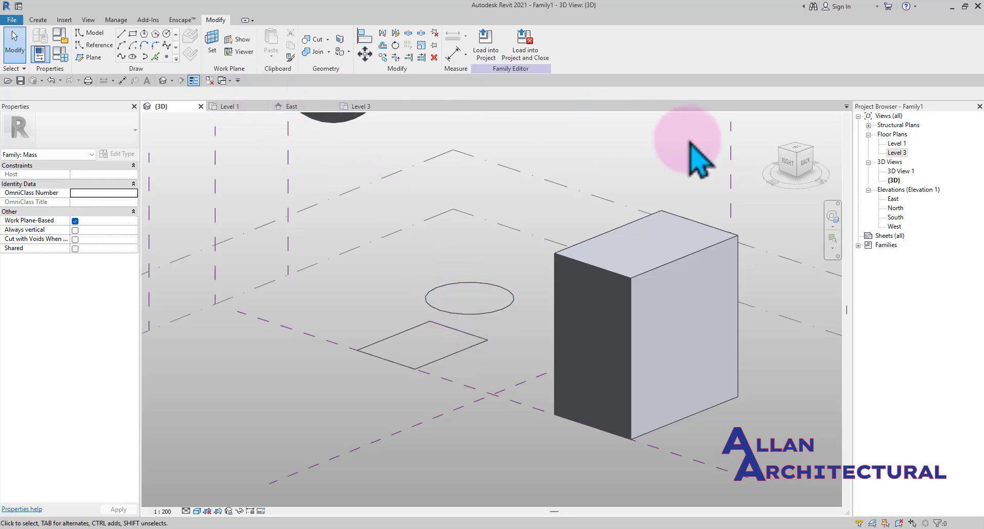
{"action": "left_click", "coordinate": [793, 150]}
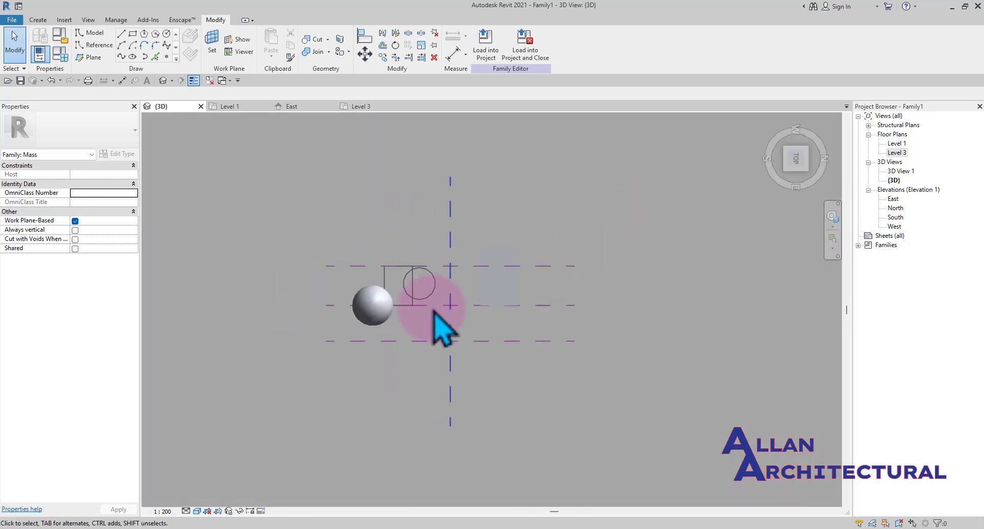
{"action": "scroll", "coordinate": [500, 293], "scroll_direction": "up", "scroll_amount": 3}
{"action": "left_click", "coordinate": [492, 270]}
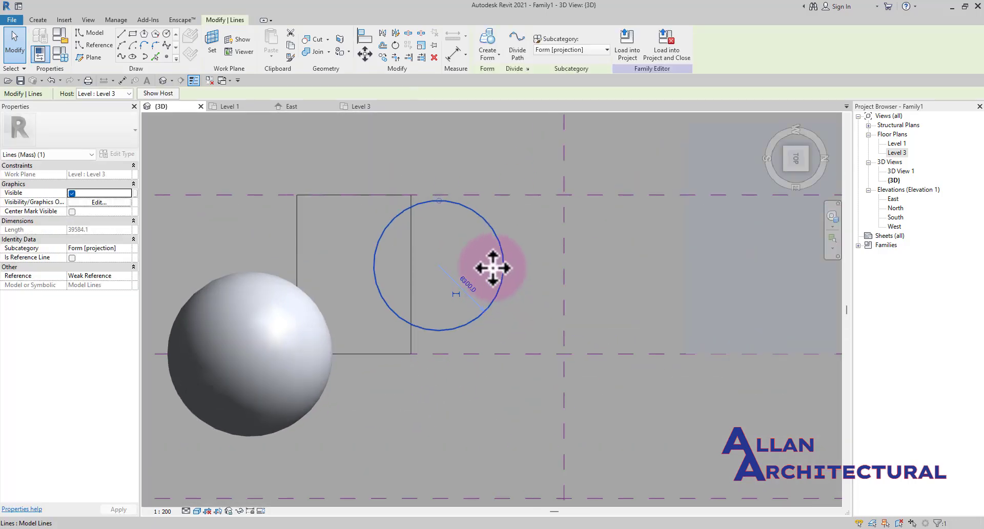
{"action": "left_click_drag", "start_coordinate": [492, 270], "coordinate": [422, 270]}
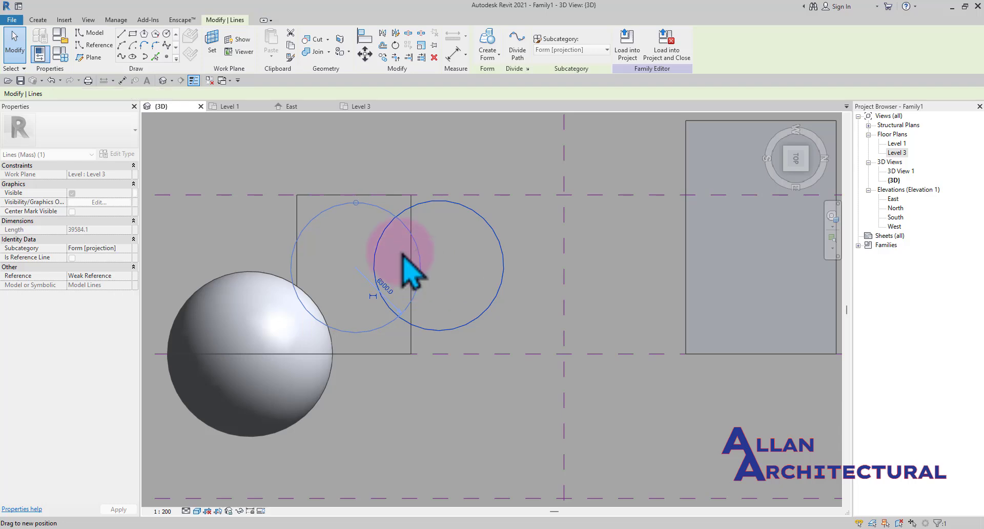
Reduce the Level 3 circle's radius to 4000 mm inside the square outline
{"action": "left_click_drag", "start_coordinate": [356, 202], "coordinate": [355, 219]}
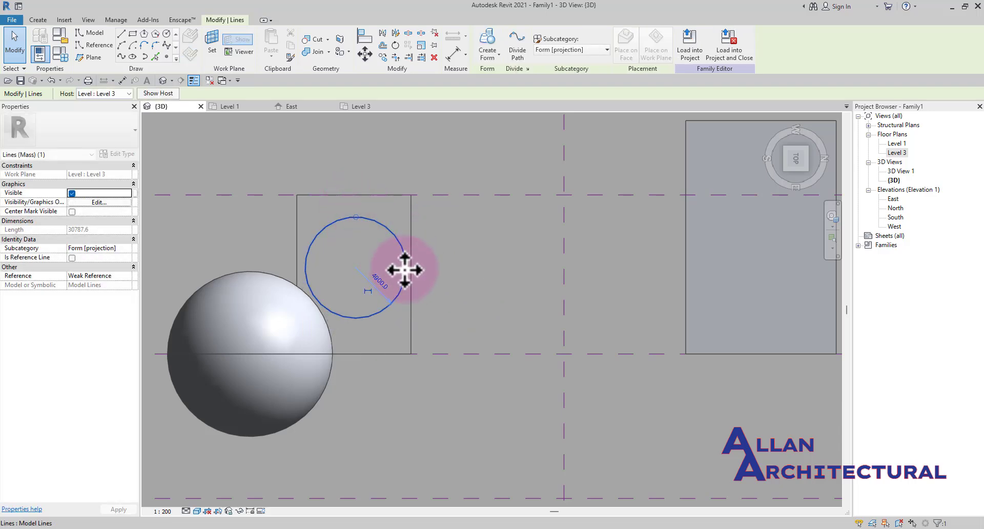
{"action": "scroll", "coordinate": [405, 266], "scroll_direction": "up", "scroll_amount": 2}
{"action": "left_click_drag", "start_coordinate": [398, 266], "coordinate": [406, 265]}
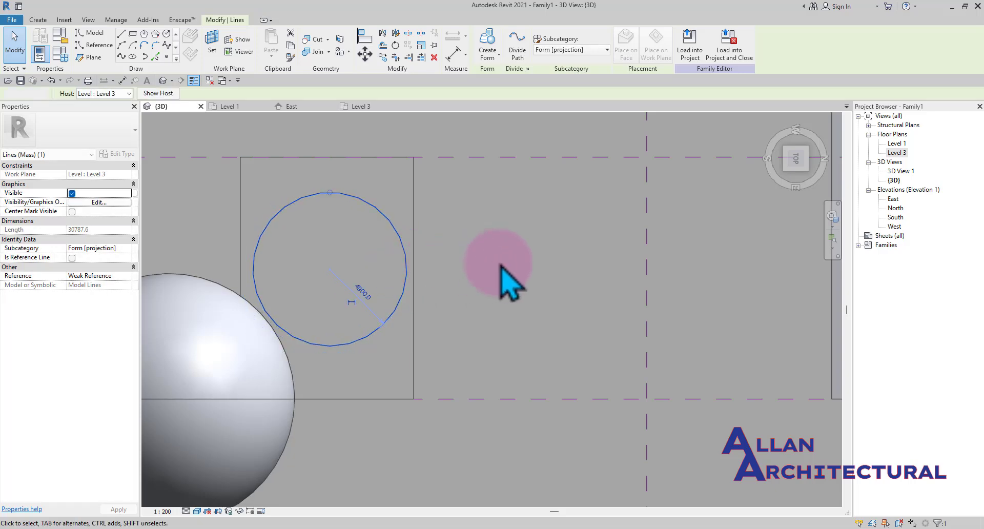
{"action": "left_click", "coordinate": [500, 266]}
Orbit and zoom the 3D view to examine the forms, outlines and reference planes
{"action": "scroll", "coordinate": [456, 278], "scroll_direction": "down", "scroll_amount": 3}
{"action": "scroll", "coordinate": [415, 283], "scroll_direction": "up", "scroll_amount": 2}
{"action": "scroll", "coordinate": [373, 294], "scroll_direction": "down", "scroll_amount": 2}
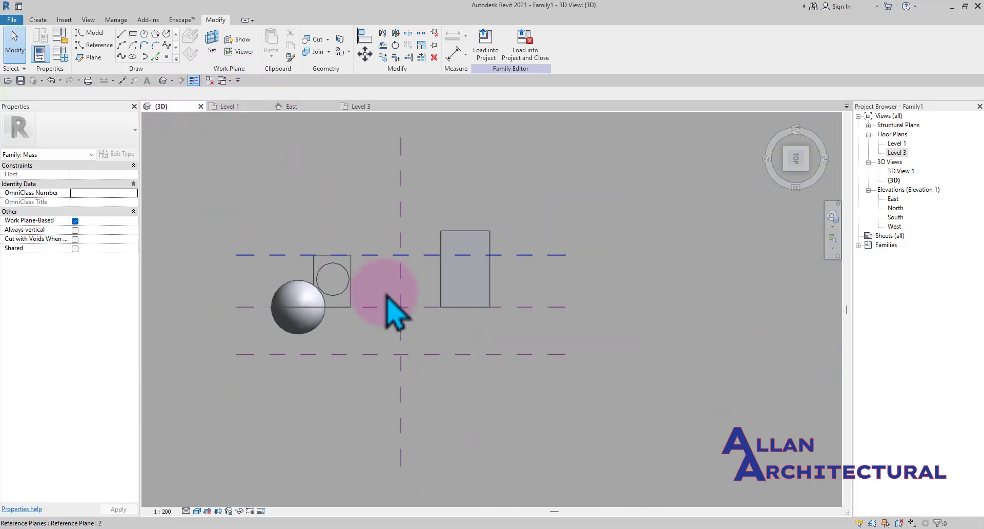
{"action": "middle_click_drag", "start_coordinate": [386, 292], "coordinate": [339, 355], "text": "shift"}
{"action": "scroll", "coordinate": [339, 344], "scroll_direction": "up", "scroll_amount": 2}
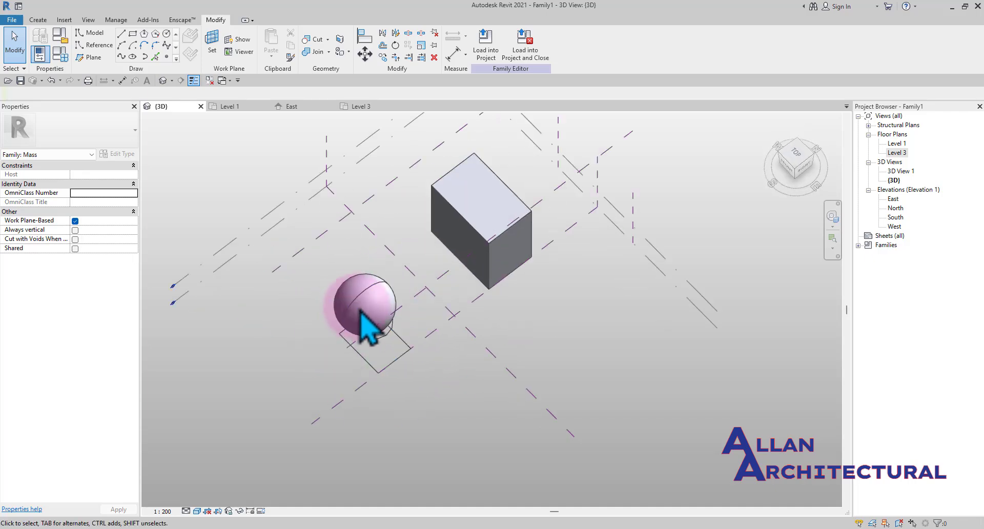
{"action": "left_click", "coordinate": [411, 308]}
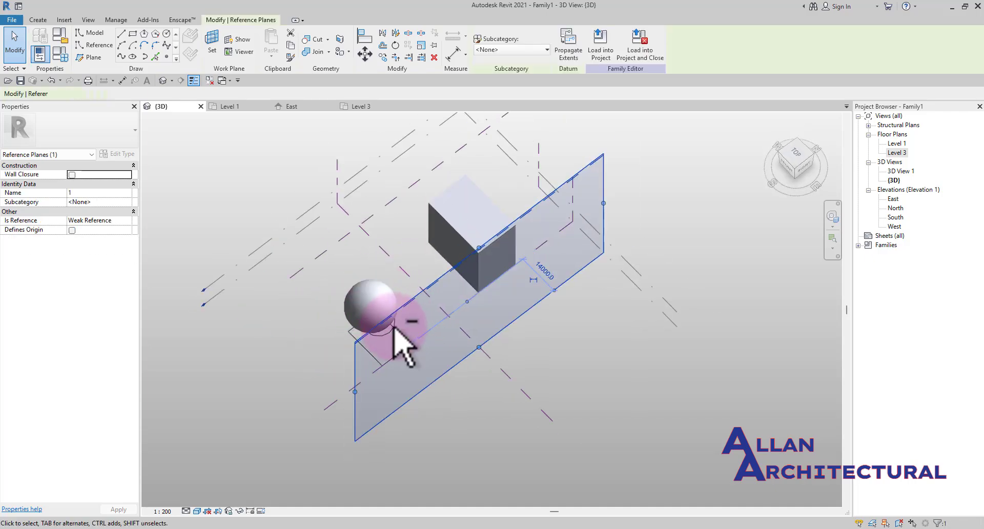
{"action": "middle_click_drag", "start_coordinate": [402, 340], "coordinate": [453, 361], "text": "shift"}
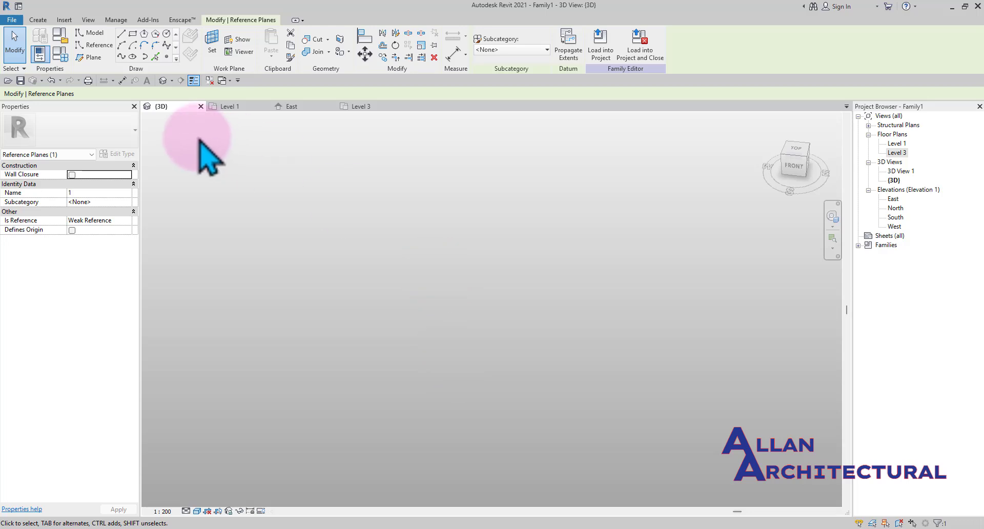
{"action": "key", "text": "Escape"}
{"action": "middle_click_drag", "start_coordinate": [345, 293], "coordinate": [472, 336], "text": "shift"}
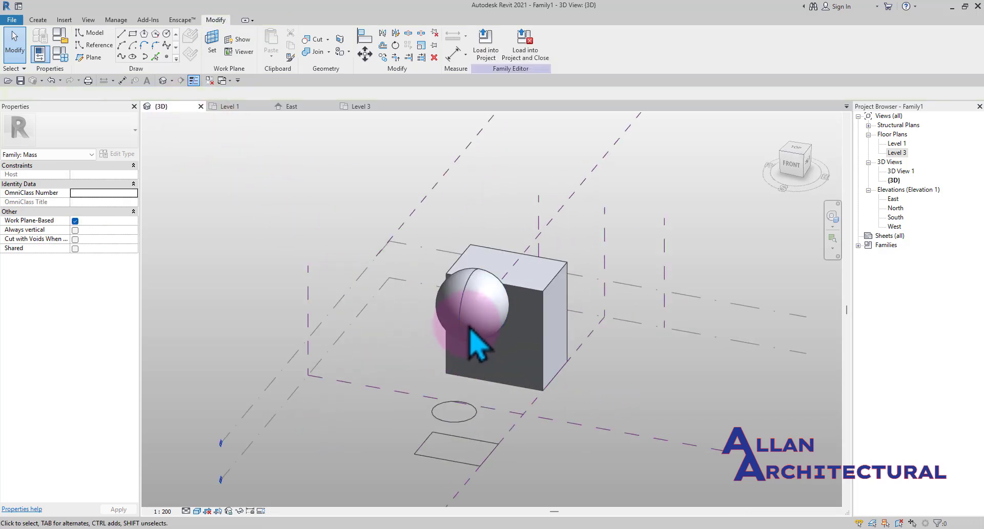
{"action": "left_click", "coordinate": [521, 446]}
{"action": "scroll", "coordinate": [499, 437], "scroll_direction": "down", "scroll_amount": 2}
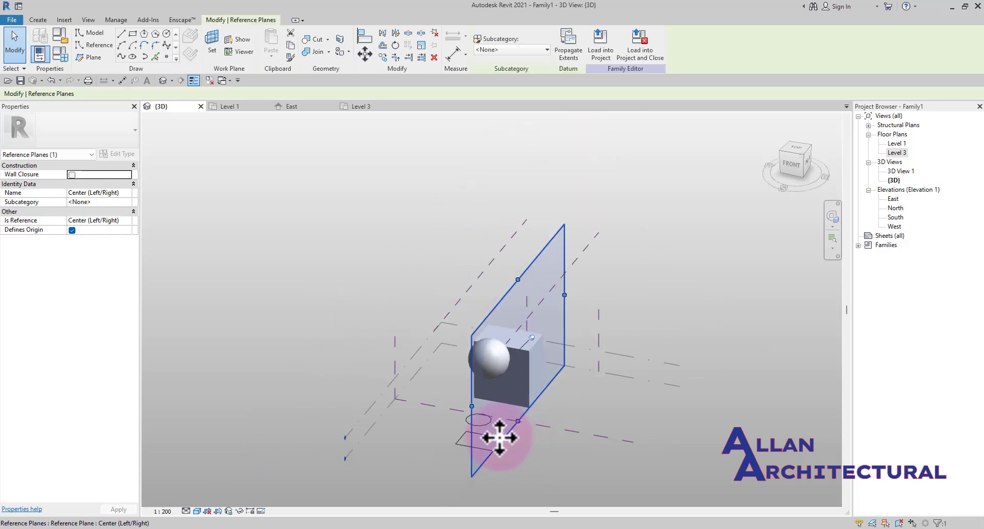
Select the Level 3 circle and the square outline and create a form lofted between them
{"action": "middle_click_drag", "start_coordinate": [499, 437], "coordinate": [533, 468], "text": "shift"}
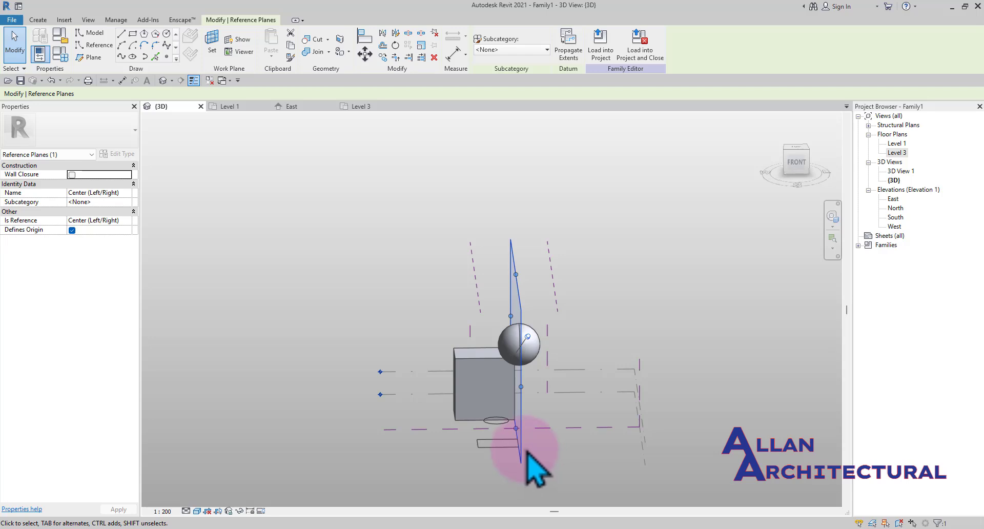
{"action": "middle_click_drag", "start_coordinate": [533, 366], "coordinate": [515, 323], "text": "shift"}
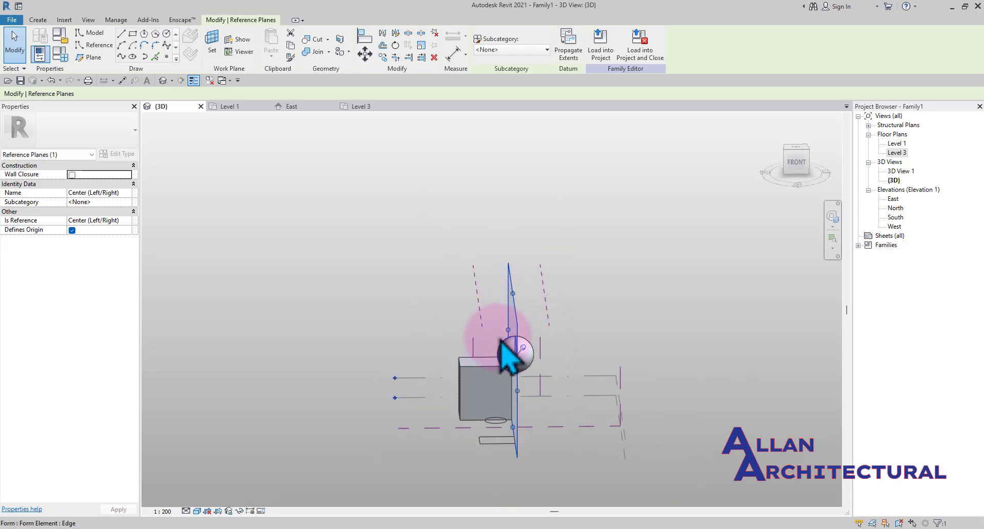
{"action": "middle_click_drag", "start_coordinate": [529, 410], "coordinate": [601, 383], "text": "shift"}
{"action": "scroll", "coordinate": [552, 425], "scroll_direction": "up", "scroll_amount": 2}
{"action": "left_click", "coordinate": [519, 409]}
{"action": "middle_click_drag", "start_coordinate": [519, 410], "coordinate": [554, 261]}
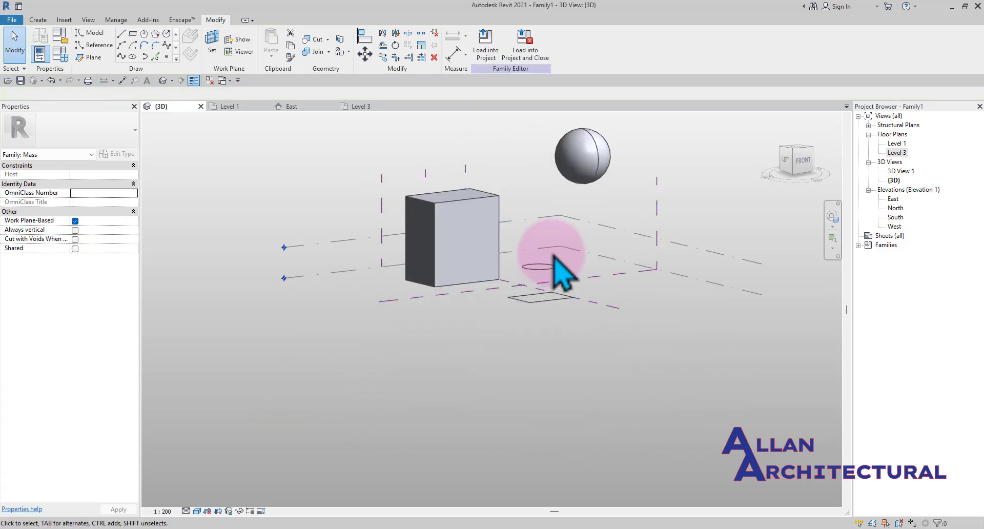
{"action": "middle_click_drag", "start_coordinate": [588, 338], "coordinate": [608, 330], "text": "shift"}
{"action": "scroll", "coordinate": [576, 297], "scroll_direction": "up", "scroll_amount": 4}
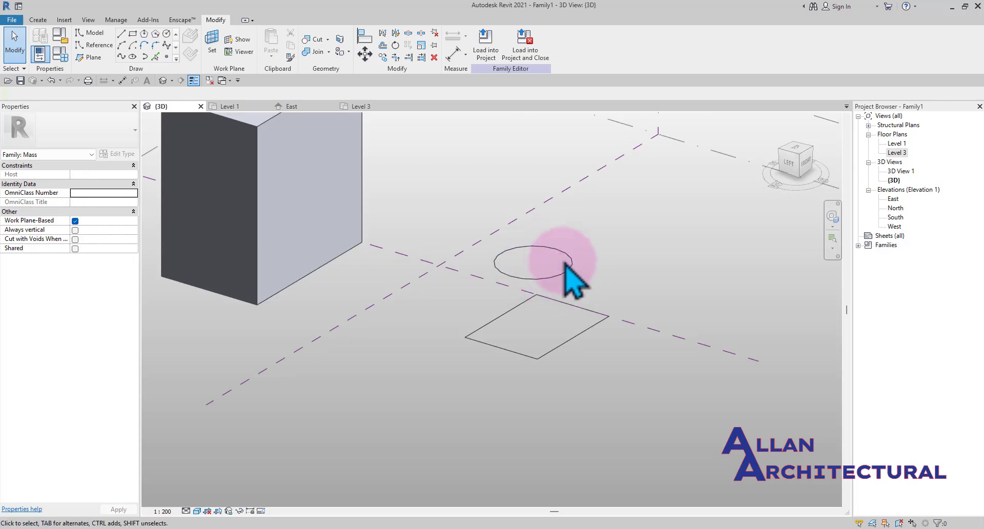
{"action": "scroll", "coordinate": [551, 302], "scroll_direction": "up", "scroll_amount": 2}
{"action": "left_click_drag", "start_coordinate": [632, 224], "coordinate": [465, 394]}
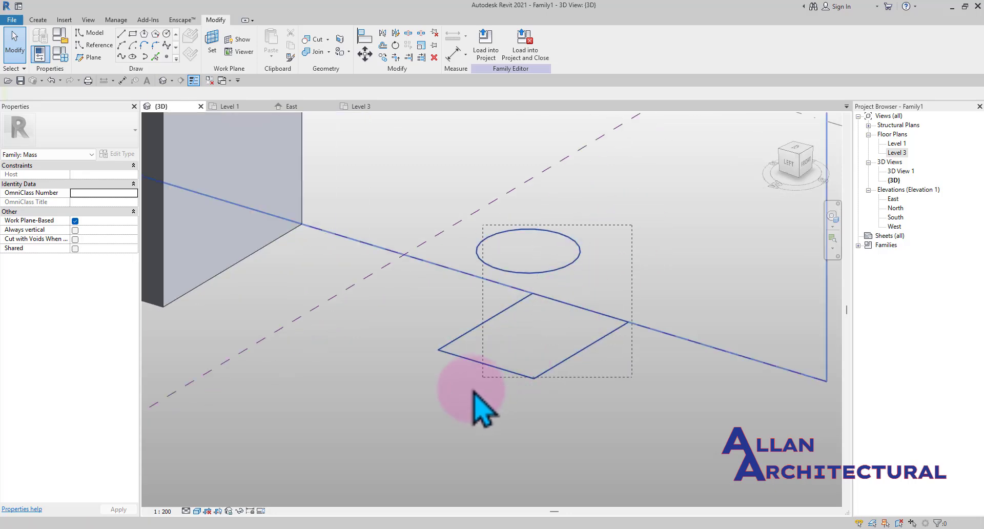
{"action": "scroll", "coordinate": [513, 354], "scroll_direction": "down", "scroll_amount": 2}
{"action": "left_click_drag", "start_coordinate": [686, 386], "coordinate": [617, 328], "text": "shift"}
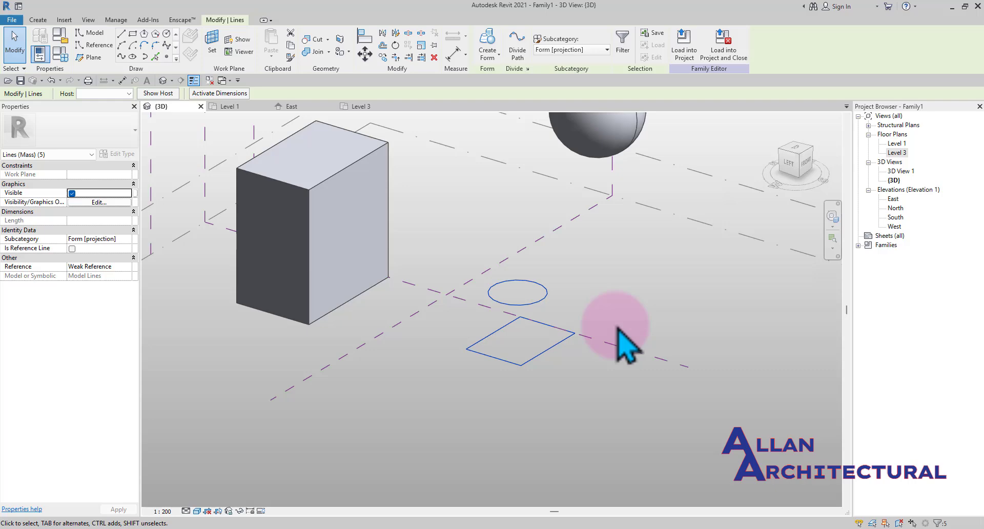
{"action": "left_click", "coordinate": [488, 52]}
Orbit and zoom around the new lofted form to examine its shape from different angles
{"action": "middle_click_drag", "start_coordinate": [515, 377], "coordinate": [531, 333], "text": "shift"}
{"action": "middle_click_drag", "start_coordinate": [561, 302], "coordinate": [492, 310], "text": "shift"}
{"action": "scroll", "coordinate": [478, 305], "scroll_direction": "up", "scroll_amount": 3}
{"action": "scroll", "coordinate": [518, 320], "scroll_direction": "down", "scroll_amount": 3}
{"action": "middle_click_drag", "start_coordinate": [551, 344], "coordinate": [669, 339], "text": "shift"}
{"action": "scroll", "coordinate": [564, 302], "scroll_direction": "up", "scroll_amount": 1}
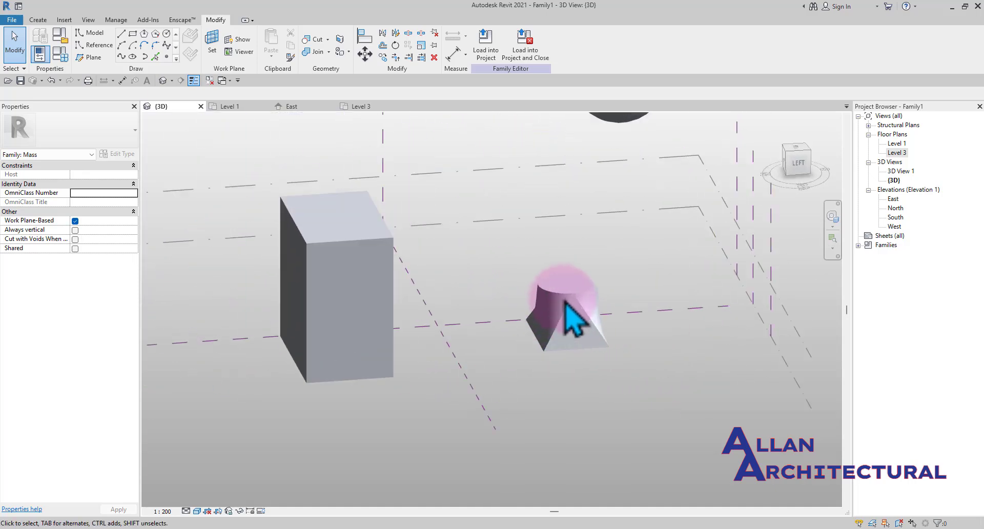
{"action": "middle_click_drag", "start_coordinate": [590, 323], "coordinate": [523, 313], "text": "shift"}
{"action": "scroll", "coordinate": [547, 312], "scroll_direction": "up", "scroll_amount": 2}
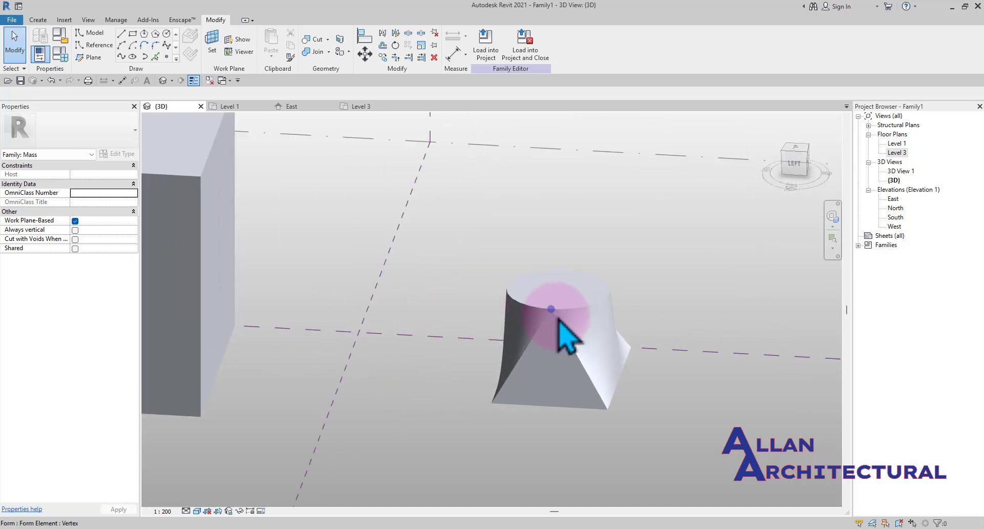
{"action": "scroll", "coordinate": [561, 328], "scroll_direction": "down", "scroll_amount": 3}
{"action": "middle_click_drag", "start_coordinate": [602, 372], "coordinate": [513, 357], "text": "shift"}
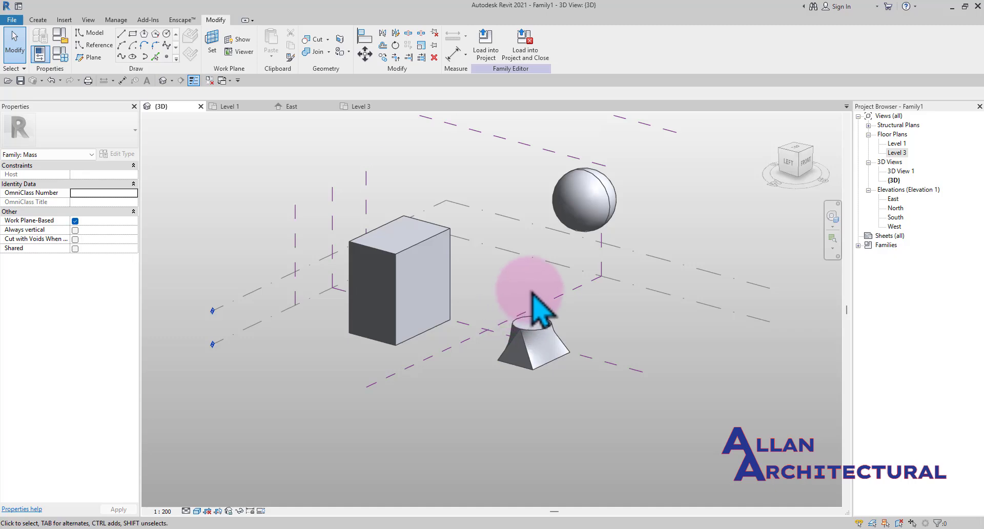
{"action": "scroll", "coordinate": [533, 295], "scroll_direction": "down", "scroll_amount": 3}
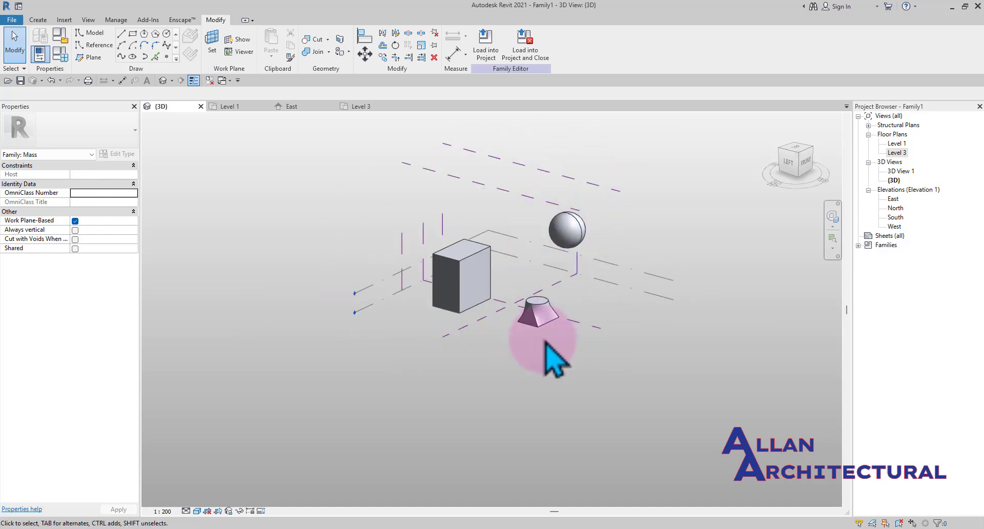
{"action": "scroll", "coordinate": [538, 329], "scroll_direction": "up", "scroll_amount": 3}
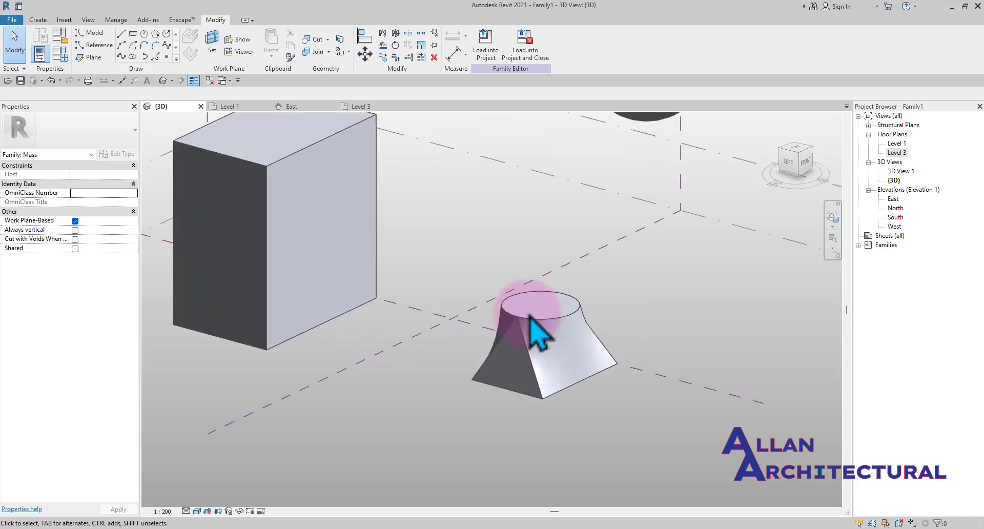
{"action": "scroll", "coordinate": [551, 402], "scroll_direction": "up", "scroll_amount": 1}
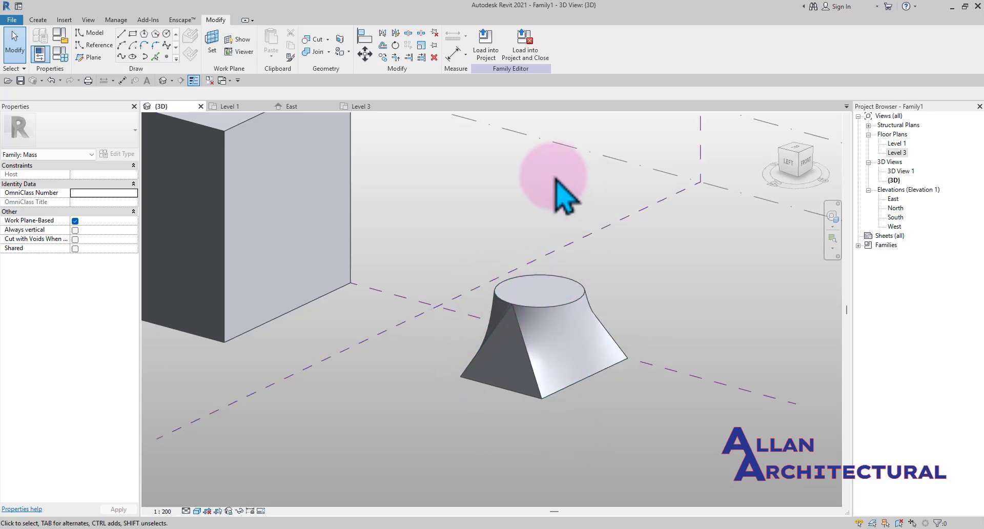
{"action": "scroll", "coordinate": [553, 205], "scroll_direction": "down", "scroll_amount": 4}
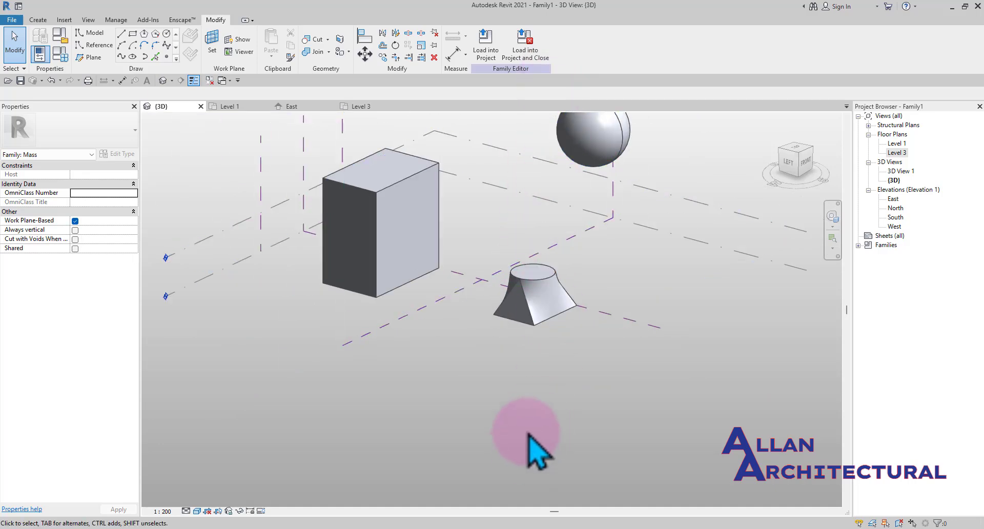
{"action": "scroll", "coordinate": [513, 313], "scroll_direction": "up", "scroll_amount": 3}
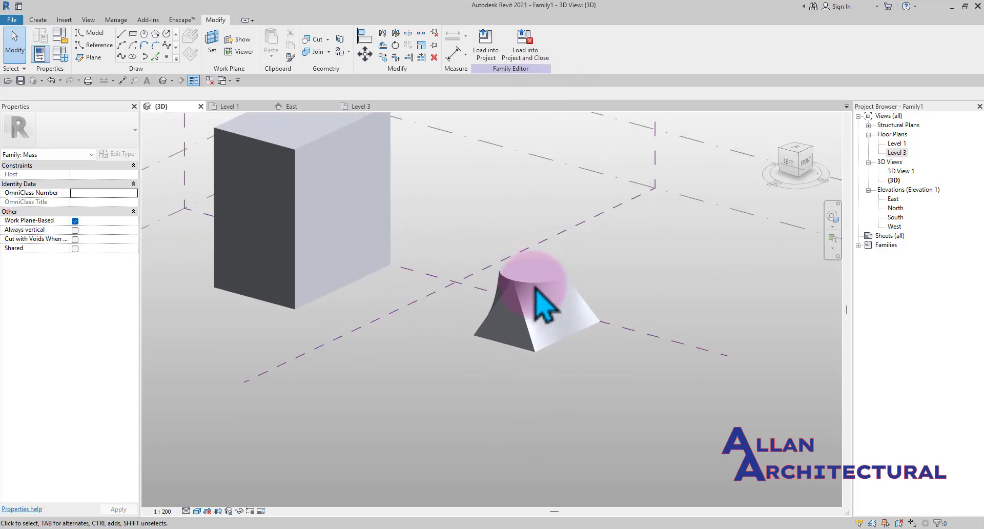
{"action": "mouse_move", "coordinate": [543, 333]}
{"action": "middle_mouse_down"}
{"action": "mouse_move", "coordinate": [550, 323]}
{"action": "mouse_move", "coordinate": [547, 350]}
{"action": "middle_mouse_up"}
{"action": "scroll", "coordinate": [533, 343], "scroll_direction": "up", "scroll_amount": 2}
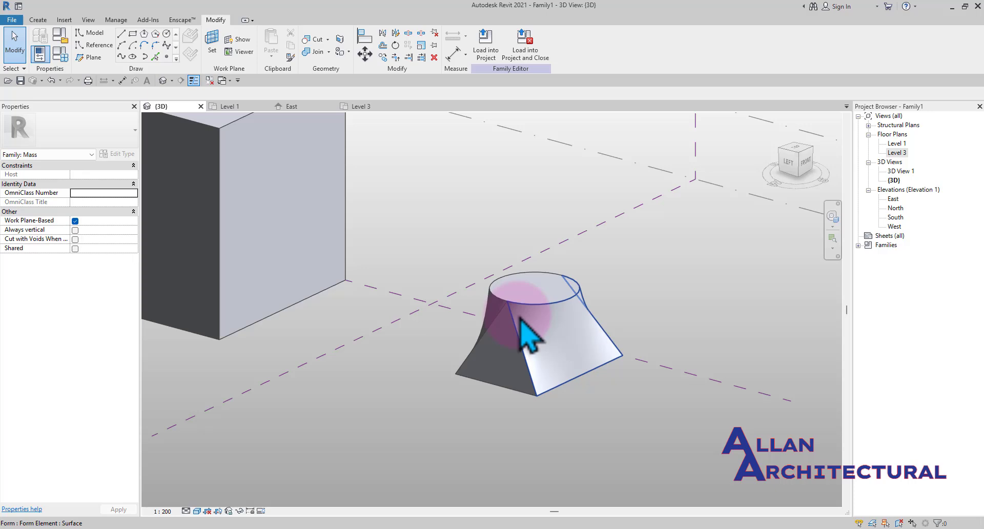
Select the lofted form and dissolve it back into its circle and square profiles
{"action": "left_click", "coordinate": [527, 334]}
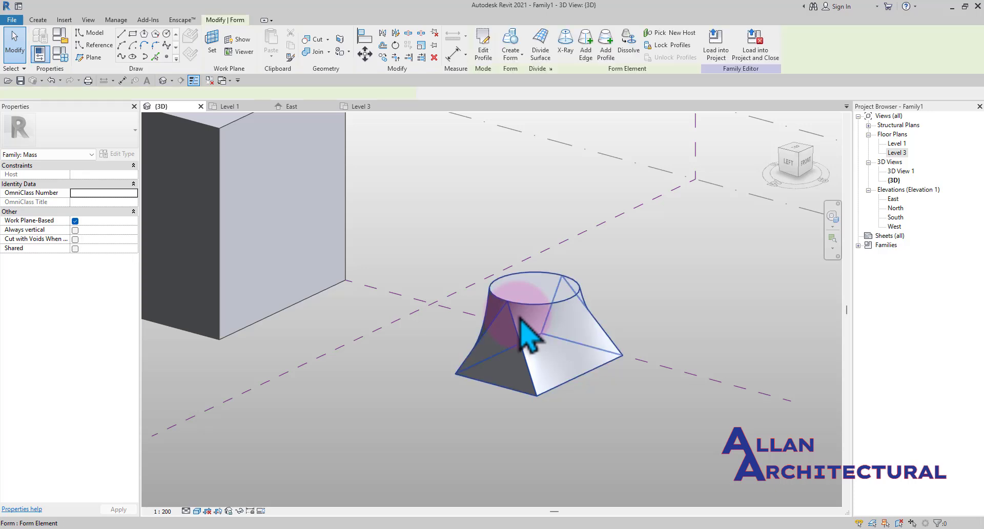
{"action": "scroll", "coordinate": [527, 339], "scroll_direction": "down", "scroll_amount": 1}
{"action": "middle_click_drag", "start_coordinate": [575, 373], "coordinate": [588, 392]}
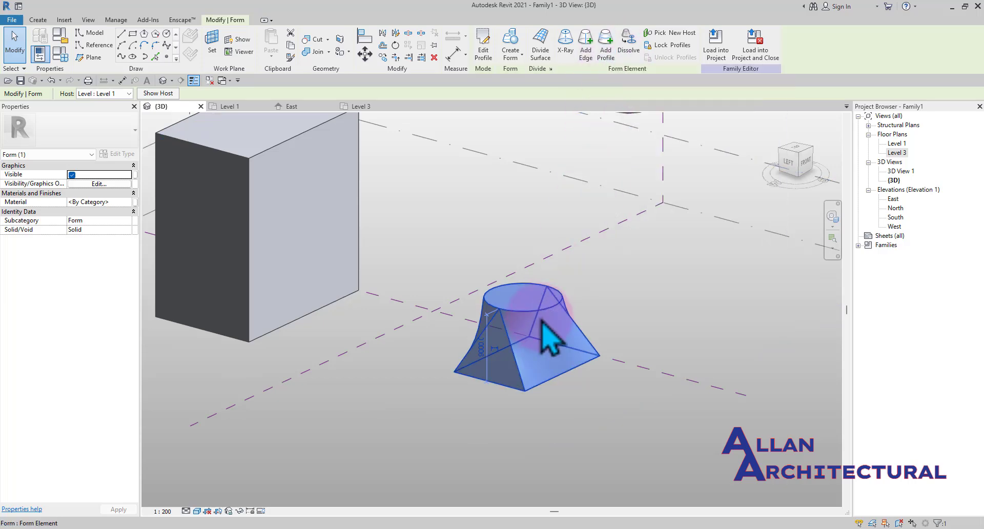
{"action": "scroll", "coordinate": [543, 324], "scroll_direction": "up", "scroll_amount": 2}
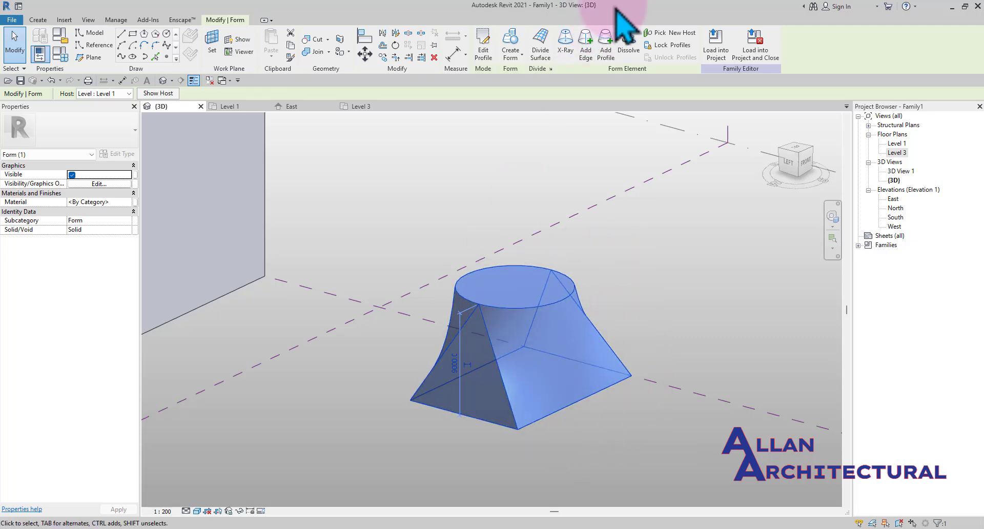
{"action": "left_click", "coordinate": [630, 48]}
Select the reference points on the circle and square profiles to inspect them
{"action": "left_click", "coordinate": [548, 378]}
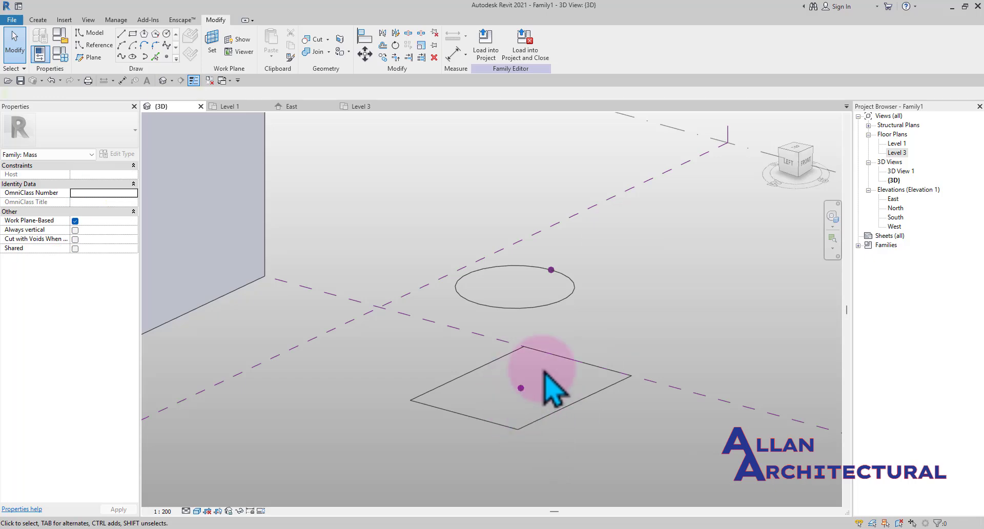
{"action": "scroll", "coordinate": [545, 341], "scroll_direction": "down", "scroll_amount": 3}
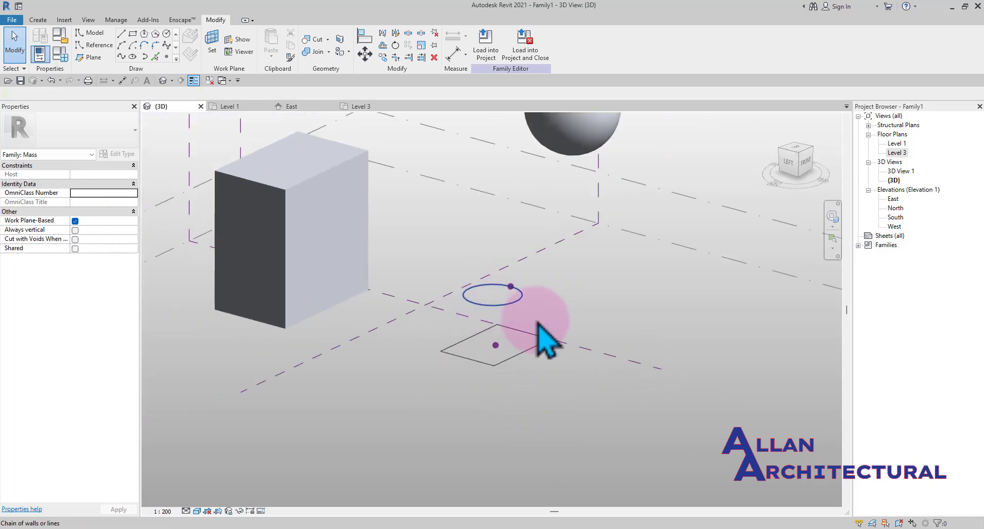
{"action": "scroll", "coordinate": [494, 358], "scroll_direction": "up", "scroll_amount": 3}
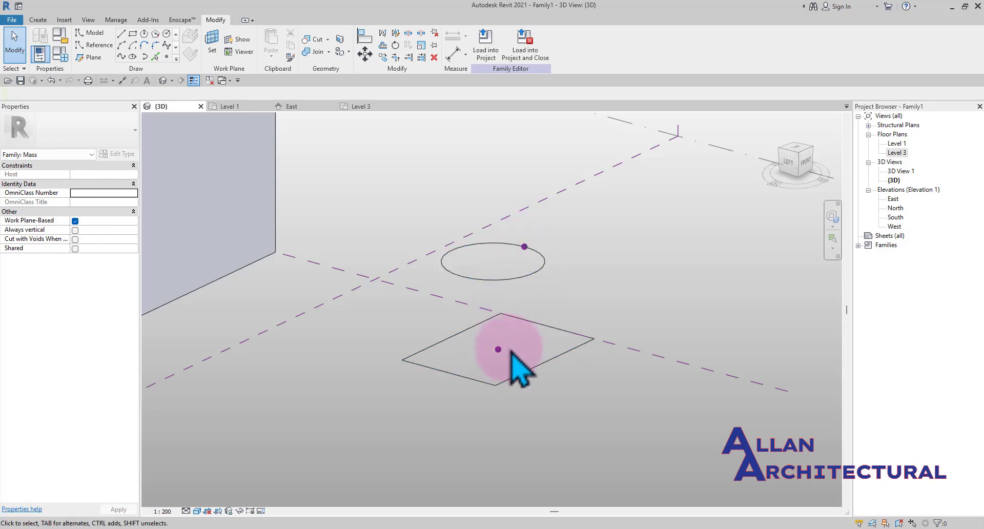
{"action": "left_click", "coordinate": [525, 246]}
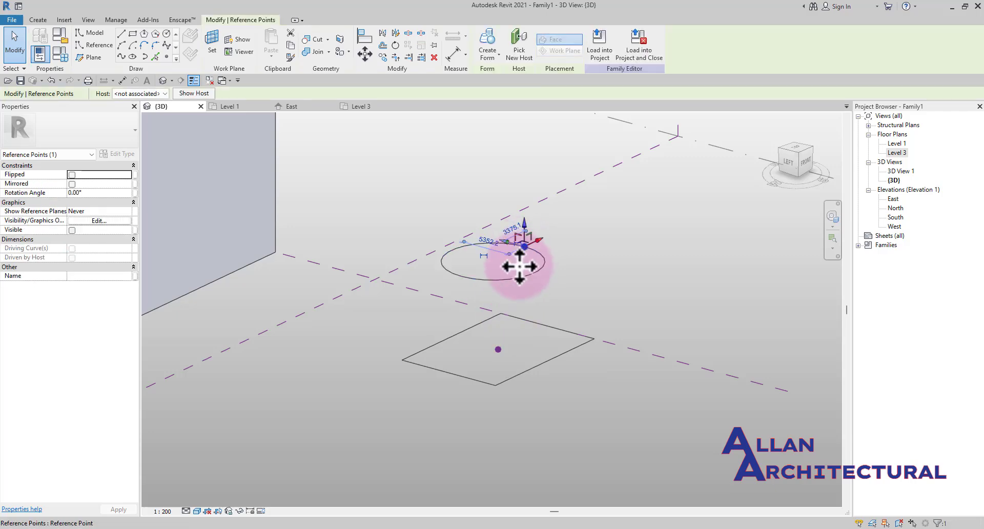
{"action": "left_click", "coordinate": [499, 349], "text": "ctrl"}
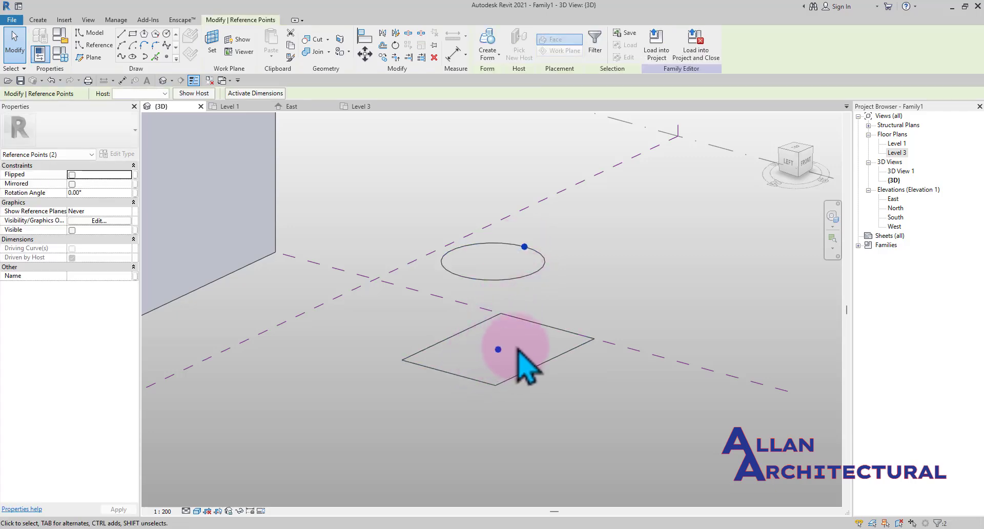
{"action": "left_click", "coordinate": [516, 347]}
{"action": "scroll", "coordinate": [467, 314], "scroll_direction": "down", "scroll_amount": 3}
{"action": "middle_click_drag", "start_coordinate": [414, 318], "coordinate": [423, 354]}
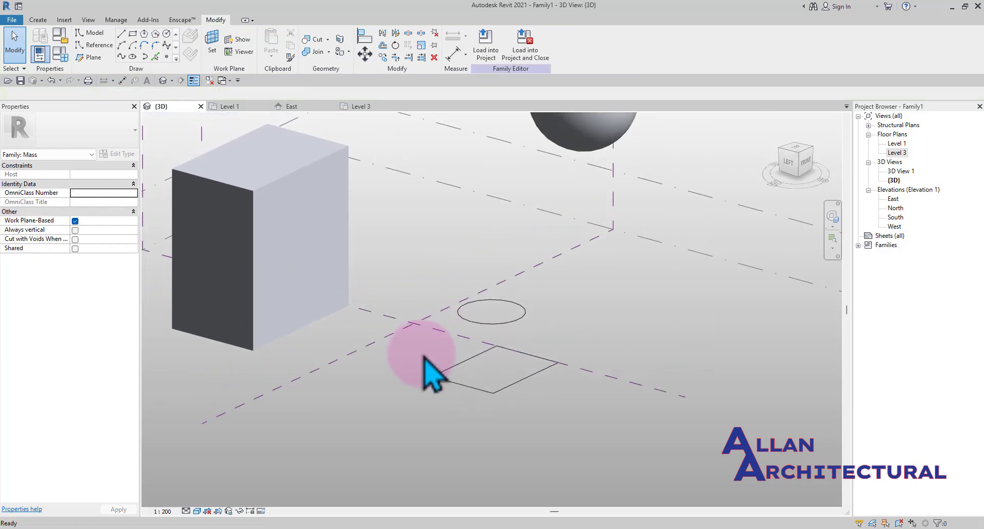
{"action": "scroll", "coordinate": [481, 352], "scroll_direction": "up", "scroll_amount": 2}
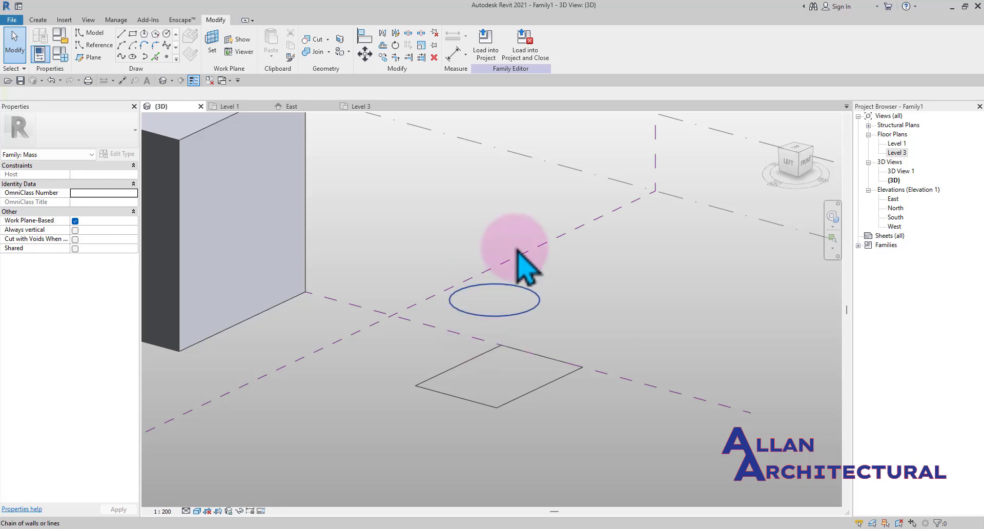
Reselect the circle and square profiles and create the lofted form again
{"action": "left_click_drag", "start_coordinate": [603, 287], "coordinate": [418, 414]}
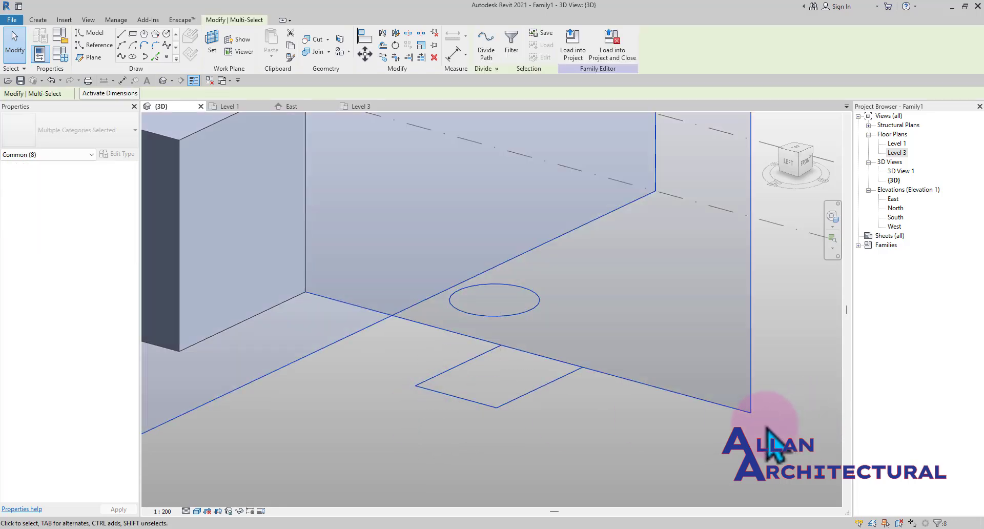
{"action": "left_click_drag", "start_coordinate": [622, 252], "coordinate": [553, 180], "text": "shift"}
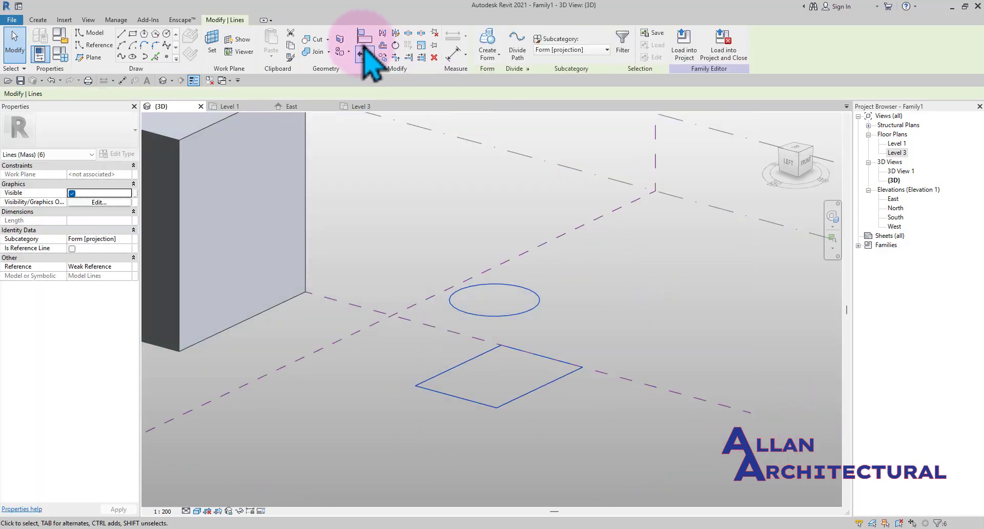
{"action": "left_click", "coordinate": [501, 58]}
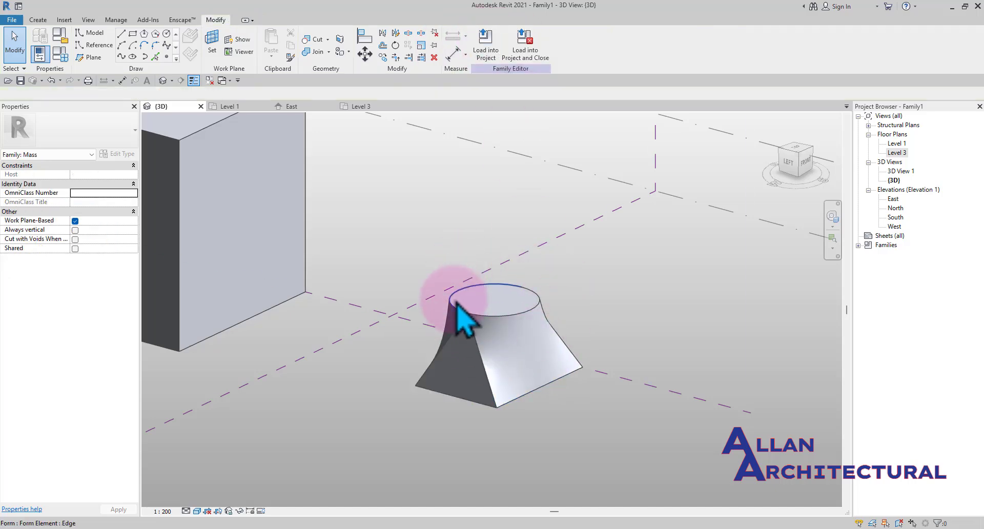
Add a new profile across the middle of the lofted form and open it for profile editing
{"action": "scroll", "coordinate": [495, 279], "scroll_direction": "down", "scroll_amount": 3}
{"action": "middle_click_drag", "start_coordinate": [494, 344], "coordinate": [527, 373]}
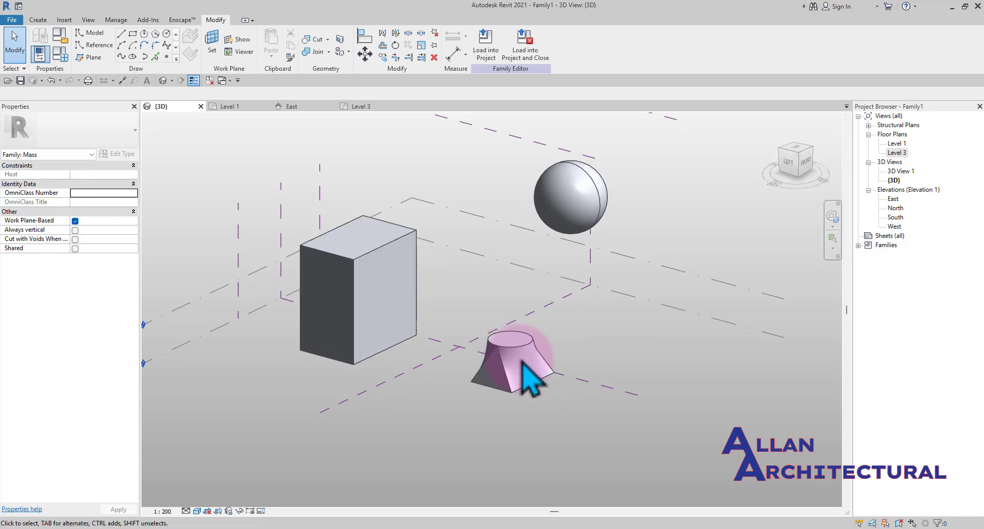
{"action": "scroll", "coordinate": [548, 285], "scroll_direction": "up", "scroll_amount": 3}
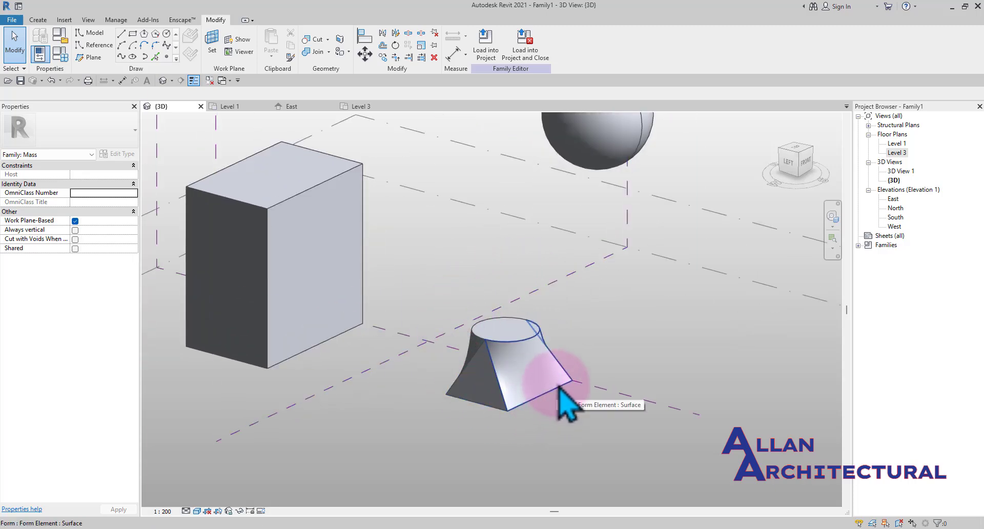
{"action": "scroll", "coordinate": [561, 389], "scroll_direction": "up", "scroll_amount": 1}
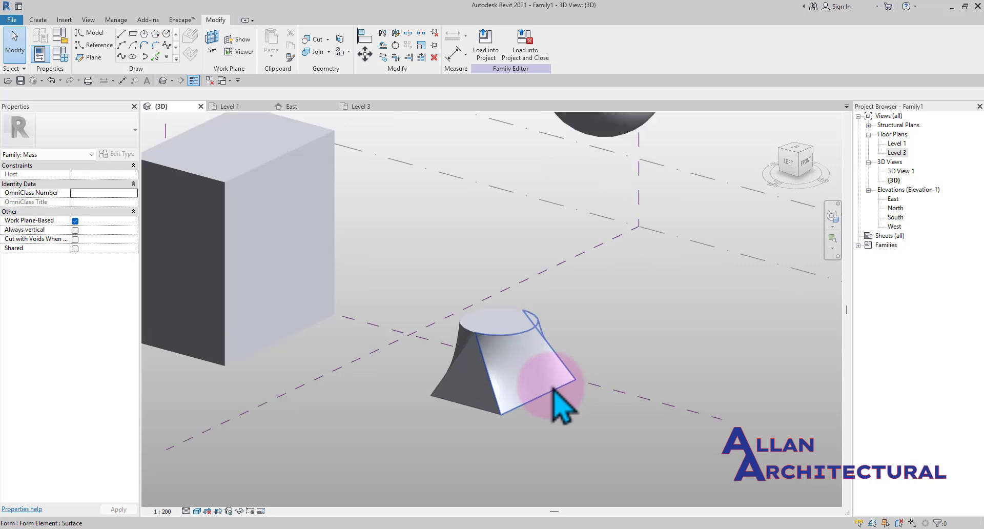
{"action": "left_click", "coordinate": [517, 335]}
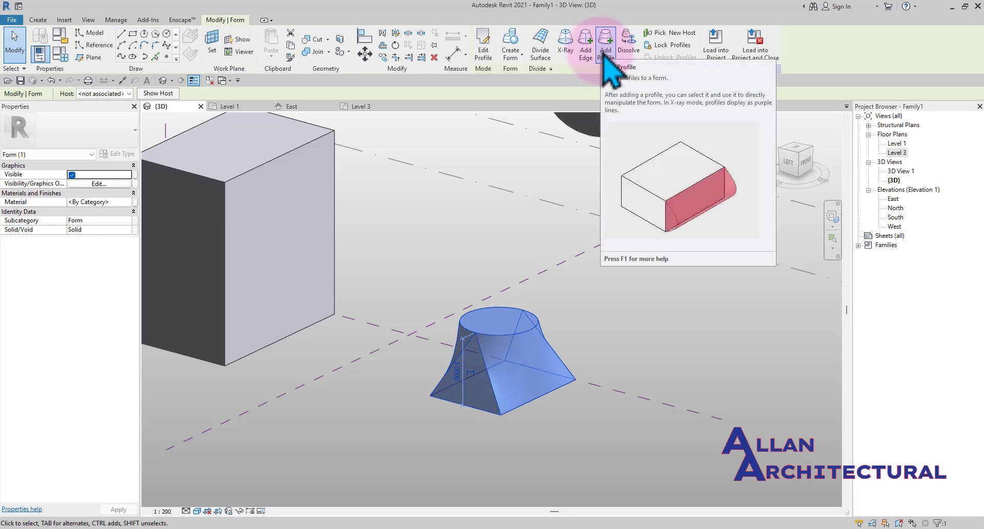
{"action": "left_click", "coordinate": [606, 52]}
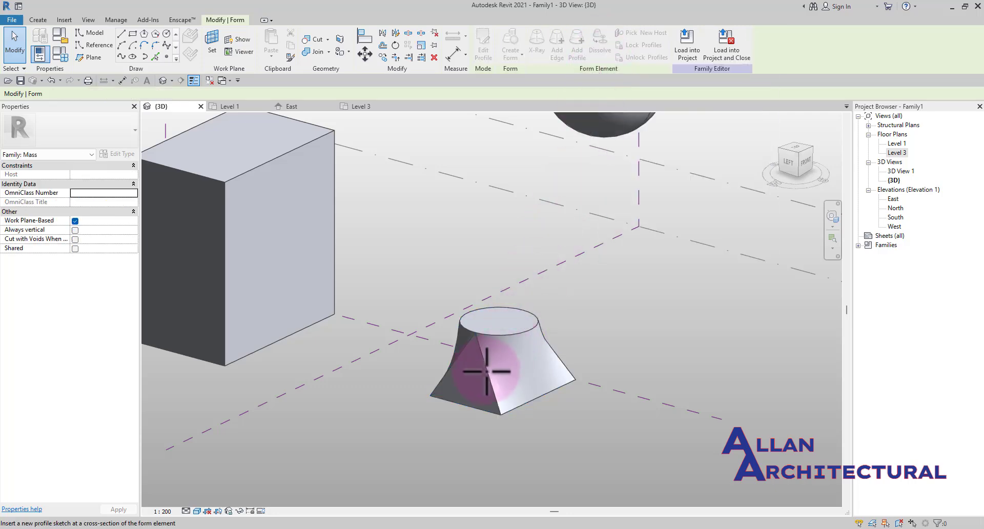
{"action": "scroll", "coordinate": [488, 369], "scroll_direction": "up", "scroll_amount": 2}
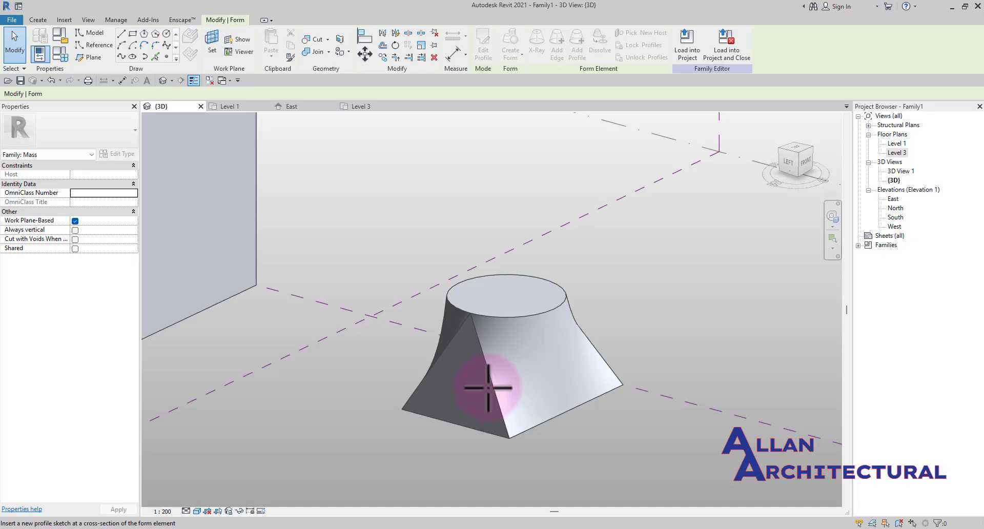
{"action": "left_click", "coordinate": [496, 387]}
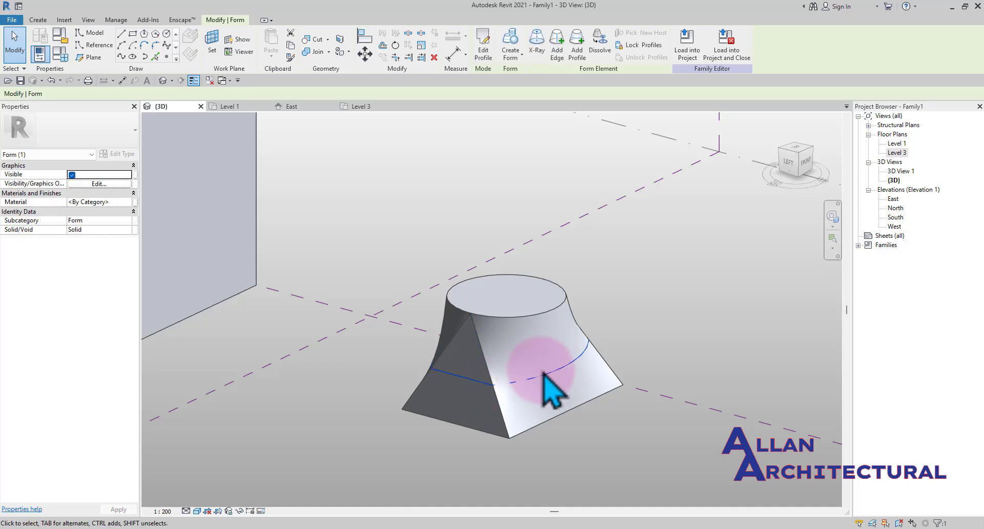
{"action": "left_click", "coordinate": [484, 57]}
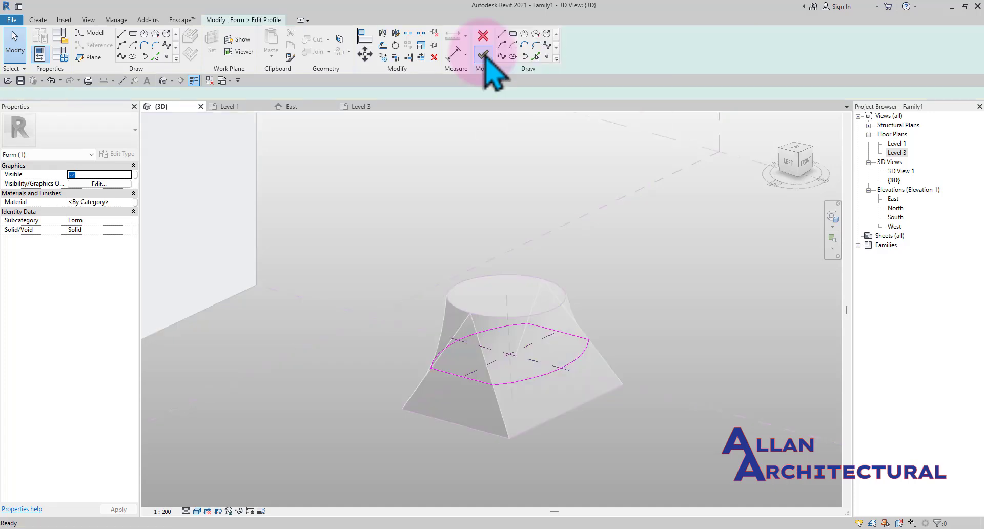
Switch to a top view and sketch a six-sided inscribed polygon centred on the lofted form's axis in the middle profile
{"action": "scroll", "coordinate": [387, 220], "scroll_direction": "down", "scroll_amount": 2}
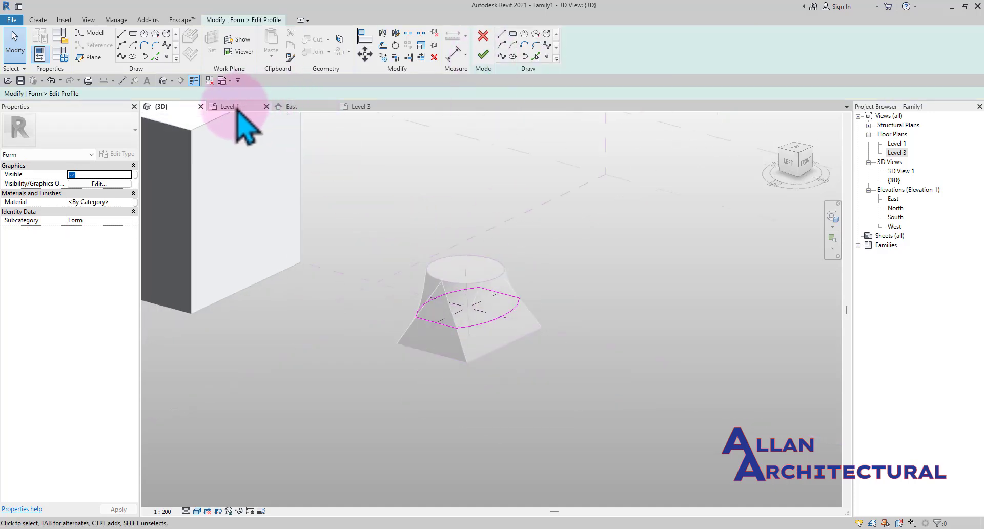
{"action": "left_click_drag", "start_coordinate": [795, 146], "coordinate": [769, 191]}
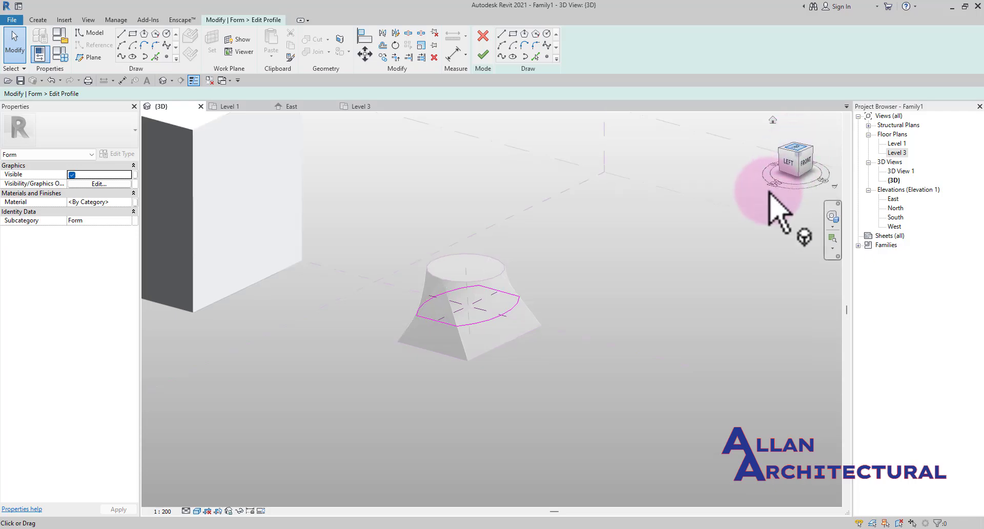
{"action": "scroll", "coordinate": [524, 244], "scroll_direction": "down", "scroll_amount": 4}
{"action": "middle_click_drag", "start_coordinate": [516, 123], "coordinate": [553, 275]}
{"action": "scroll", "coordinate": [541, 314], "scroll_direction": "up", "scroll_amount": 5}
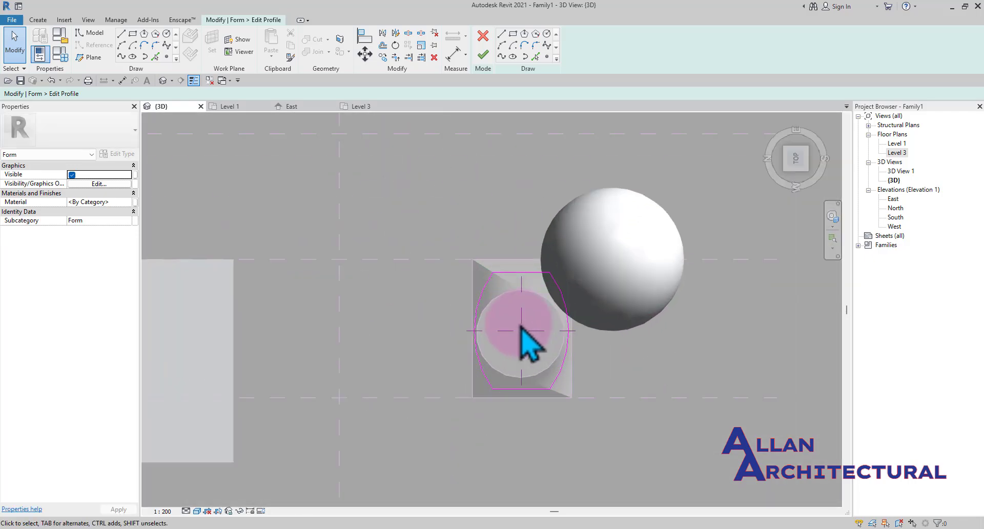
{"action": "scroll", "coordinate": [521, 326], "scroll_direction": "up", "scroll_amount": 2}
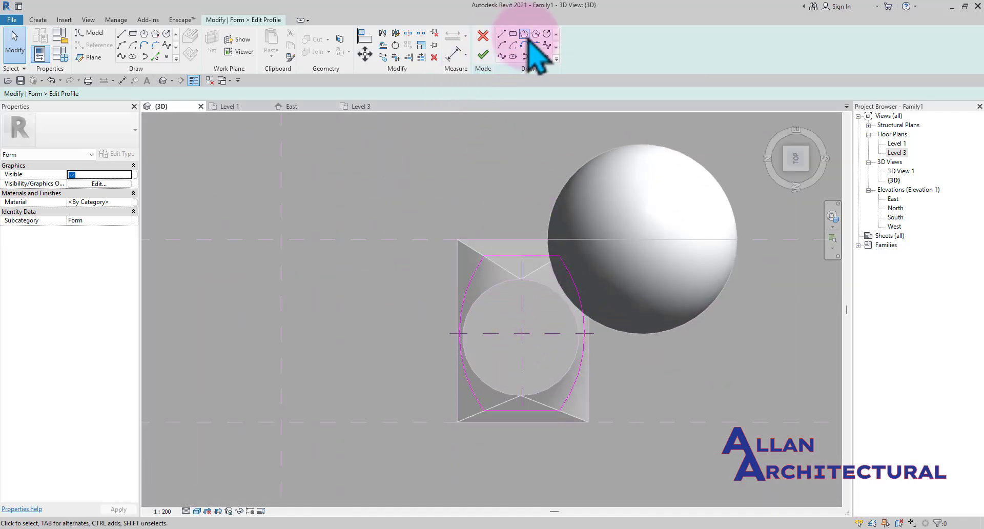
{"action": "left_click", "coordinate": [535, 34]}
{"action": "scroll", "coordinate": [527, 333], "scroll_direction": "up", "scroll_amount": 1}
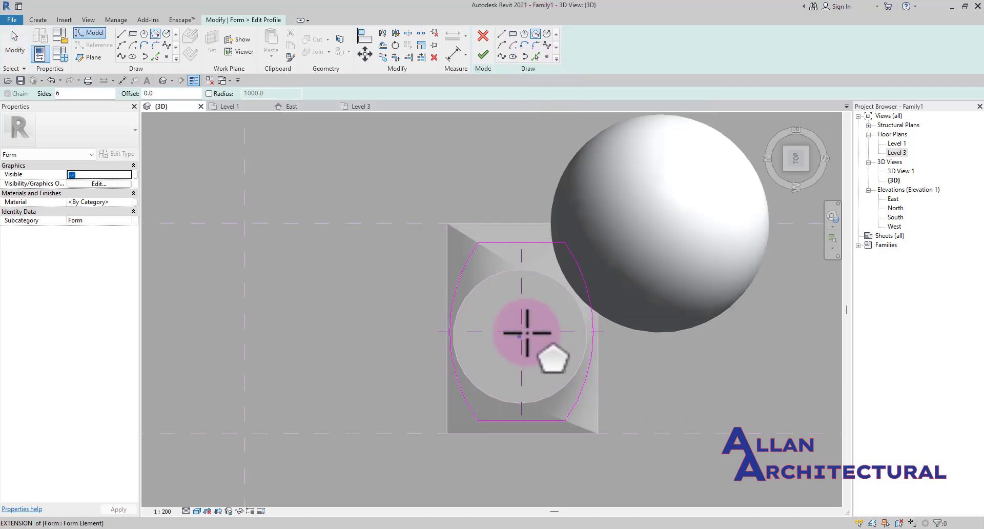
{"action": "scroll", "coordinate": [527, 332], "scroll_direction": "up", "scroll_amount": 4}
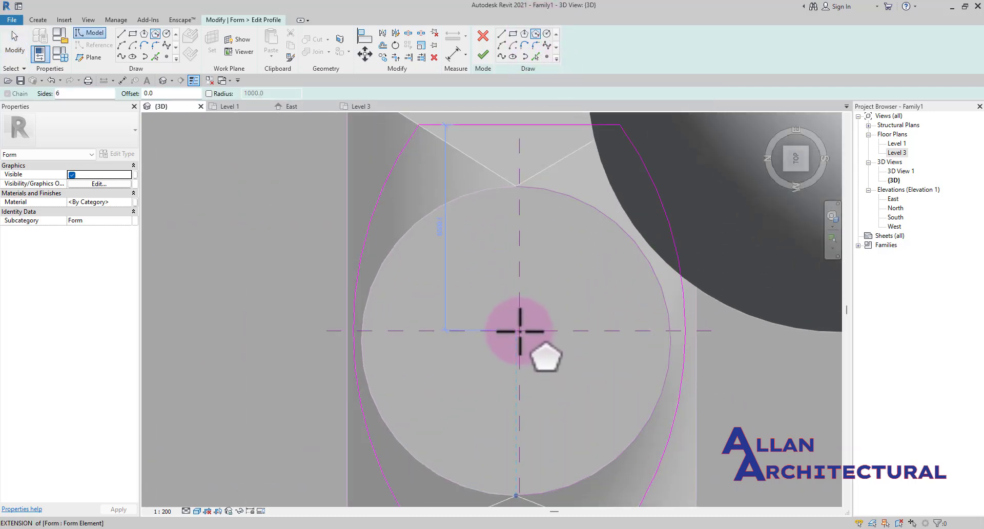
{"action": "left_click", "coordinate": [519, 331]}
{"action": "scroll", "coordinate": [697, 378], "scroll_direction": "down", "scroll_amount": 1}
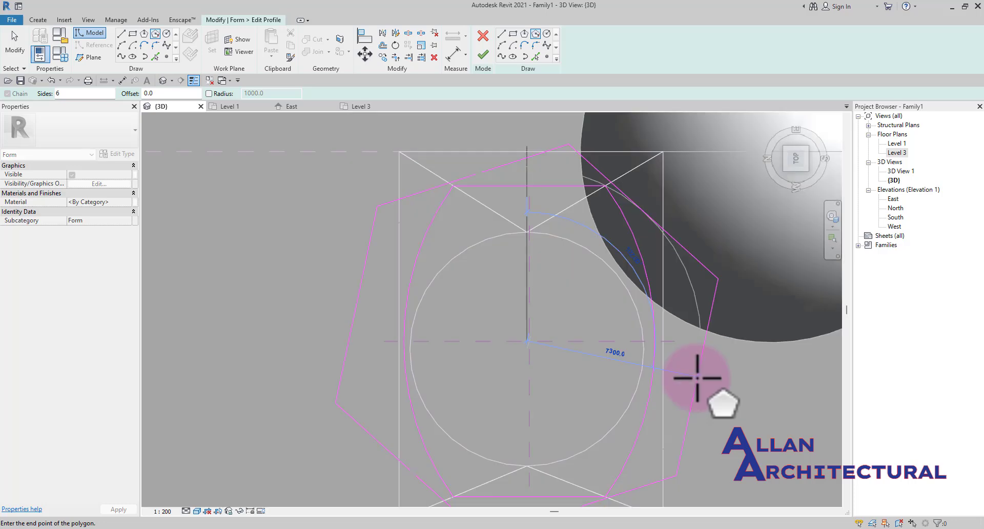
{"action": "left_click", "coordinate": [710, 380]}
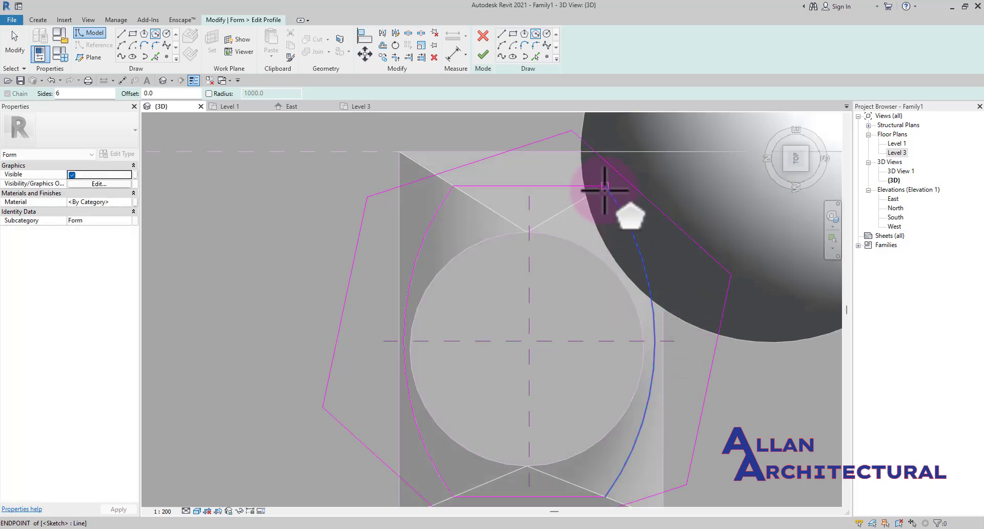
{"action": "key", "text": "Escape"}
Delete the original middle profile lines, keeping the hexagon, and finish editing the profile
{"action": "scroll", "coordinate": [608, 194], "scroll_direction": "up", "scroll_amount": 2}
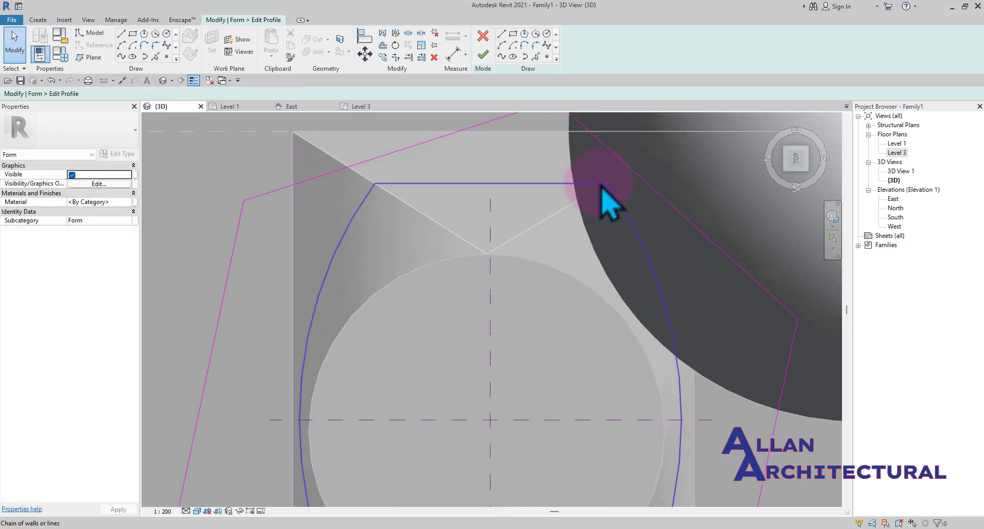
{"action": "left_click", "coordinate": [600, 185]}
{"action": "scroll", "coordinate": [599, 185], "scroll_direction": "down", "scroll_amount": 2}
{"action": "key", "text": "d"}
{"action": "key", "text": "e"}
{"action": "scroll", "coordinate": [560, 219], "scroll_direction": "down", "scroll_amount": 1}
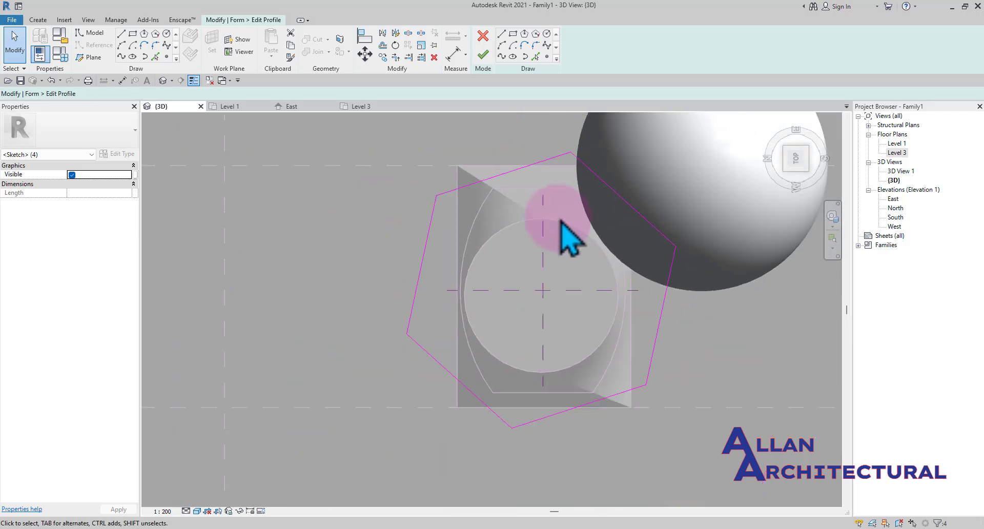
{"action": "scroll", "coordinate": [646, 283], "scroll_direction": "down", "scroll_amount": 1}
{"action": "middle_click_drag", "start_coordinate": [647, 283], "coordinate": [622, 277]}
{"action": "middle_click_drag", "start_coordinate": [652, 306], "coordinate": [631, 321]}
{"action": "left_click", "coordinate": [483, 54]}
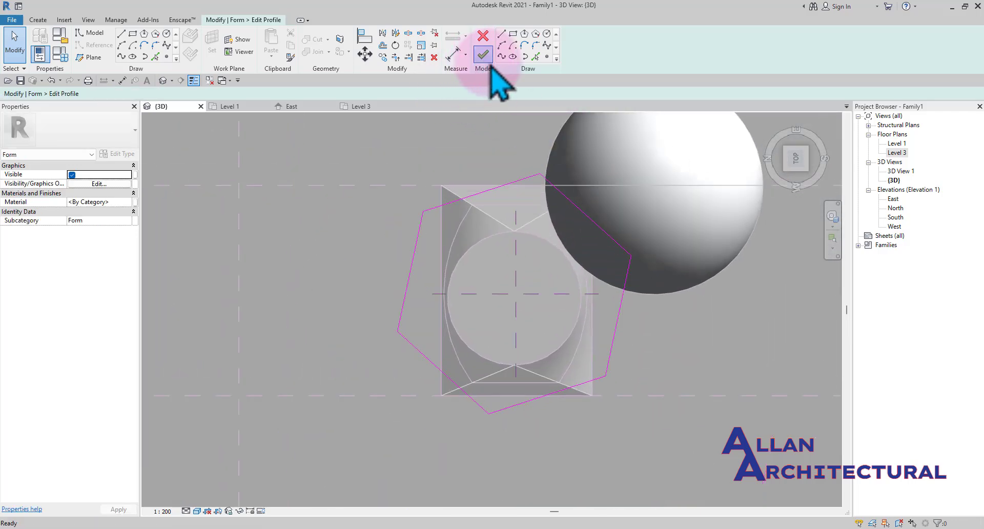
Orbit around the reshaped lofted form to examine it from several angles
{"action": "scroll", "coordinate": [473, 242], "scroll_direction": "down", "scroll_amount": 3}
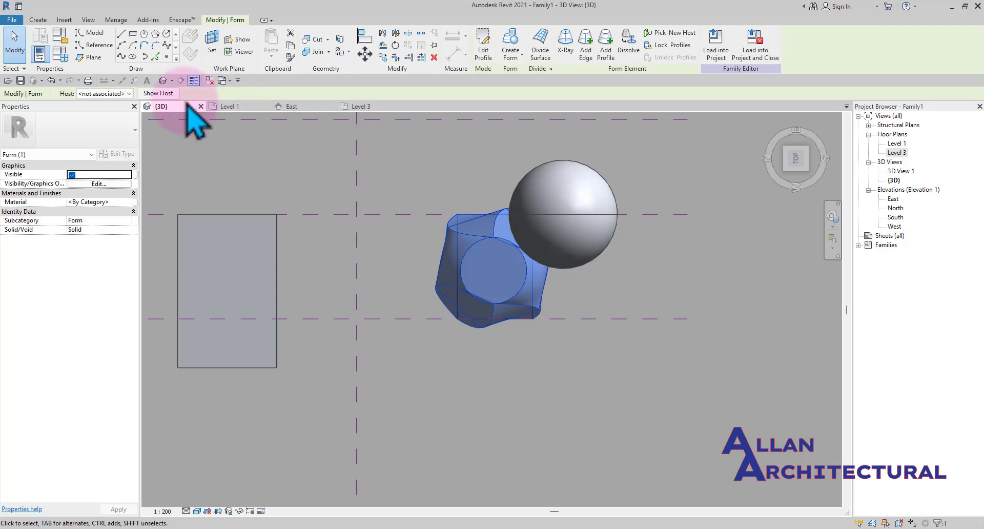
{"action": "middle_click_drag", "start_coordinate": [368, 323], "coordinate": [455, 328], "text": "shift"}
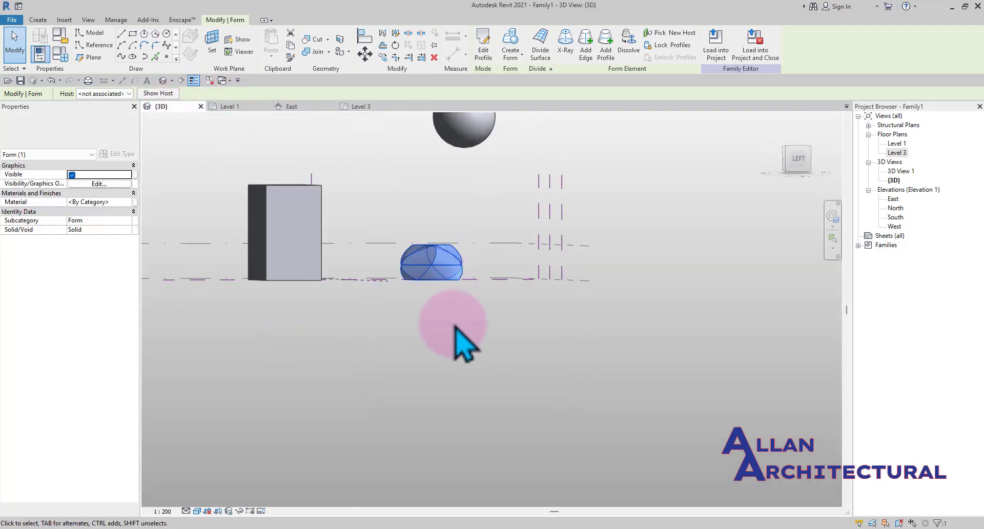
{"action": "left_click", "coordinate": [454, 325]}
{"action": "scroll", "coordinate": [418, 265], "scroll_direction": "up", "scroll_amount": 3}
{"action": "scroll", "coordinate": [453, 263], "scroll_direction": "down", "scroll_amount": 2}
{"action": "middle_click_drag", "start_coordinate": [475, 282], "coordinate": [340, 261], "text": "shift"}
{"action": "scroll", "coordinate": [467, 257], "scroll_direction": "up", "scroll_amount": 2}
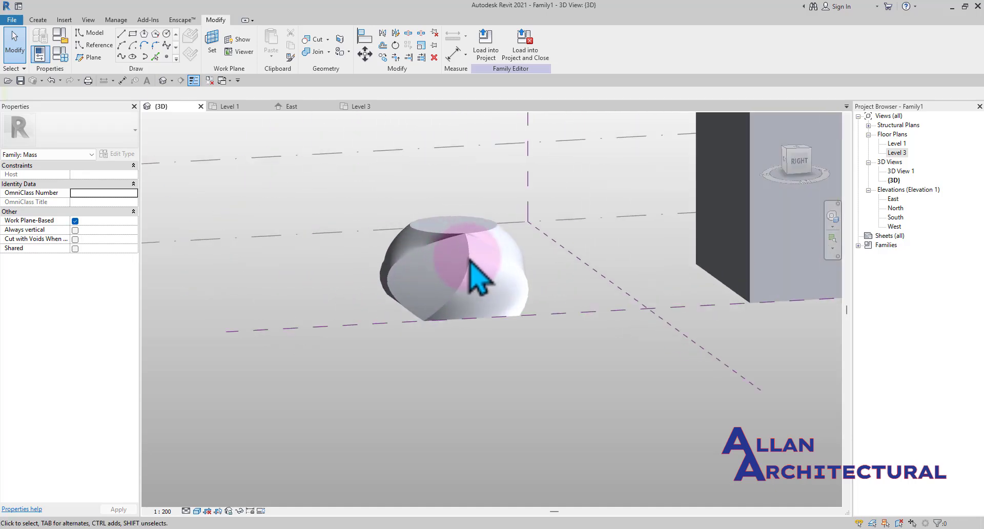
{"action": "middle_click_drag", "start_coordinate": [470, 260], "coordinate": [509, 297], "text": "shift"}
{"action": "scroll", "coordinate": [477, 238], "scroll_direction": "up", "scroll_amount": 3}
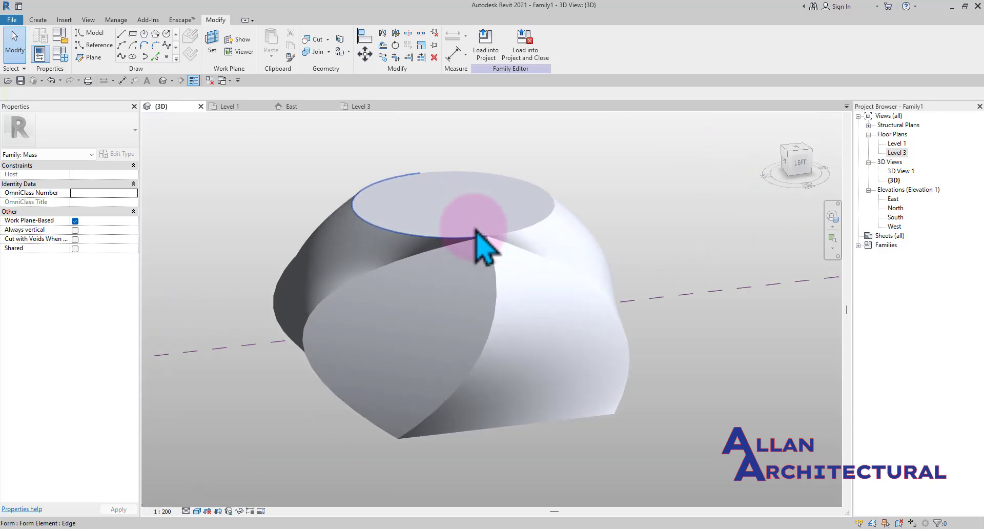
{"action": "middle_click_drag", "start_coordinate": [477, 232], "coordinate": [396, 290], "text": "shift"}
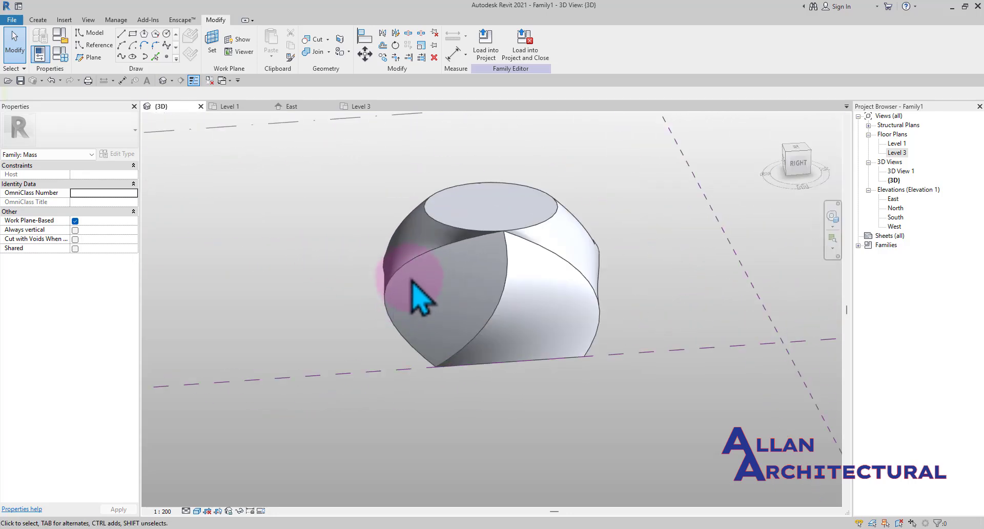
{"action": "scroll", "coordinate": [426, 295], "scroll_direction": "down", "scroll_amount": 5}
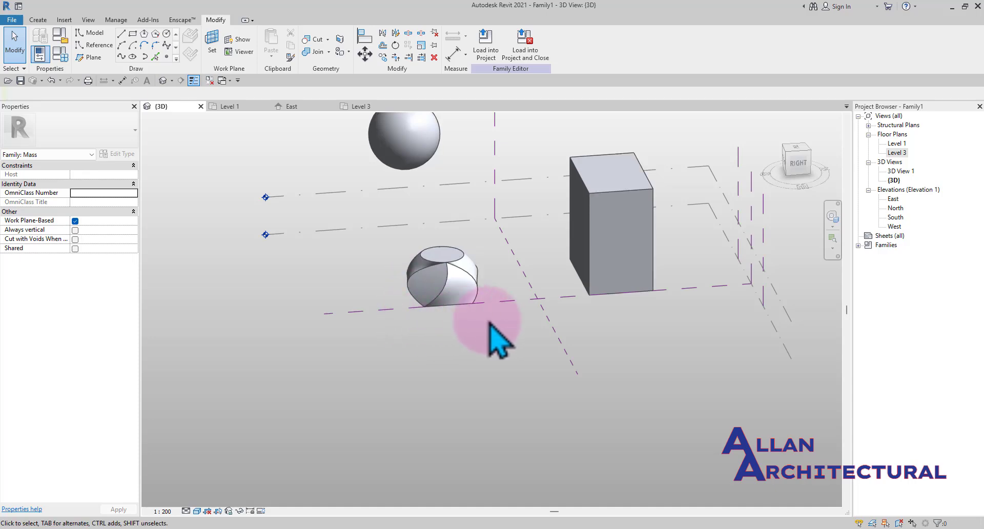
{"action": "middle_click_drag", "start_coordinate": [494, 340], "coordinate": [363, 357]}
{"action": "scroll", "coordinate": [282, 174], "scroll_direction": "down", "scroll_amount": 2}
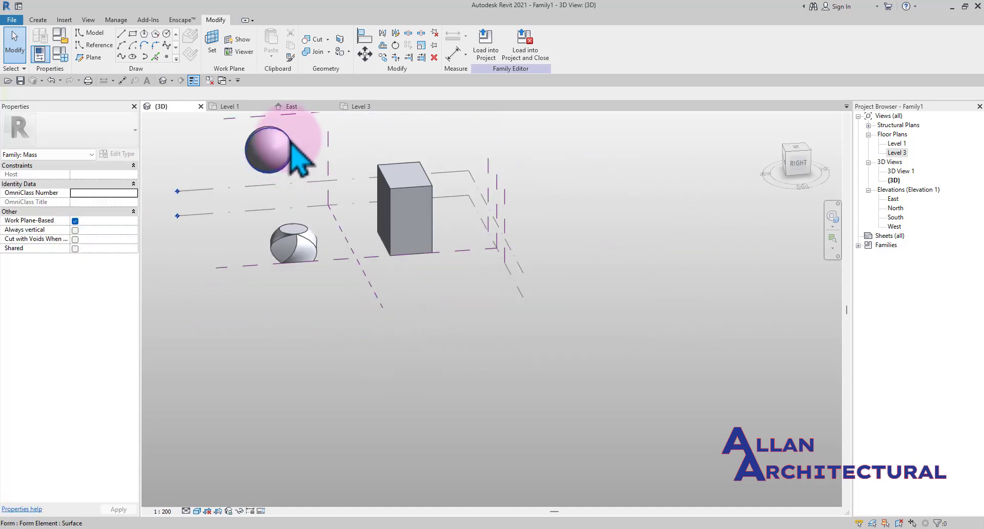
Move the sphere over toward the box
{"action": "left_click", "coordinate": [277, 154]}
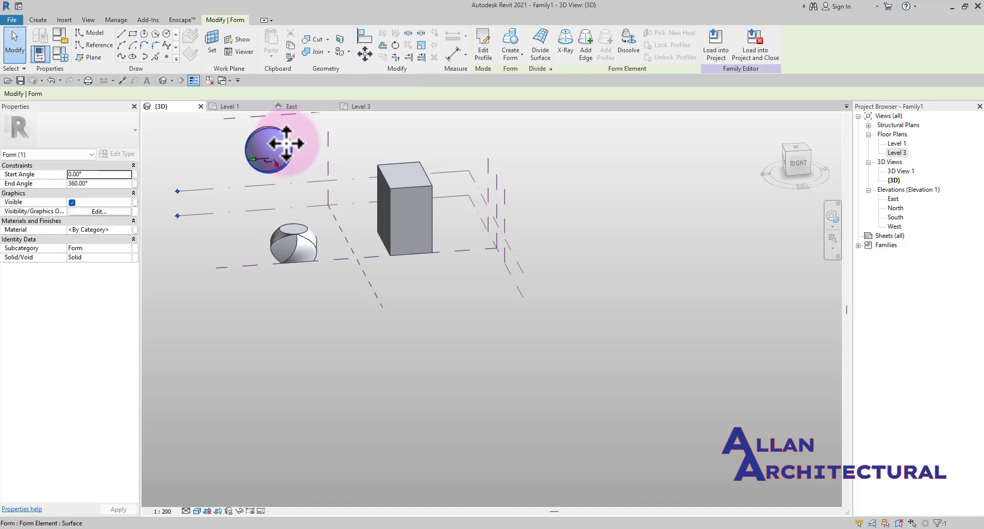
{"action": "middle_click_drag", "start_coordinate": [277, 158], "coordinate": [333, 180], "text": "shift"}
{"action": "key", "text": "Escape"}
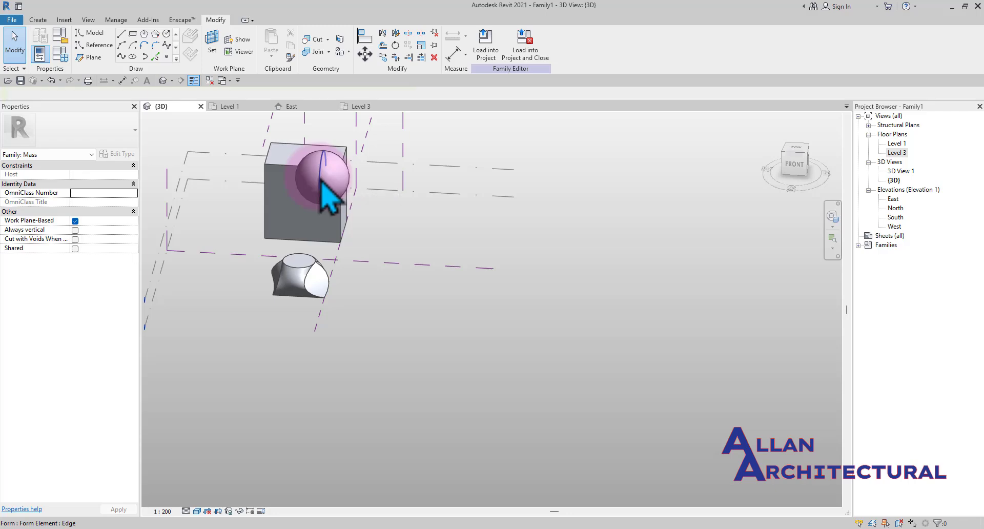
Select the sphere and orbit the view to check its position relative to the box
{"action": "left_click", "coordinate": [328, 195]}
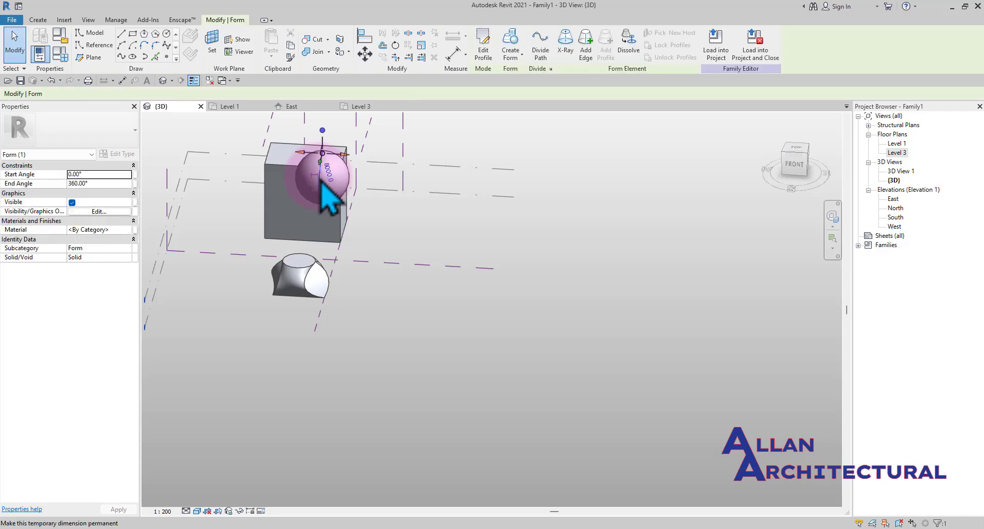
{"action": "key", "text": "Escape"}
{"action": "scroll", "coordinate": [324, 200], "scroll_direction": "up", "scroll_amount": 1}
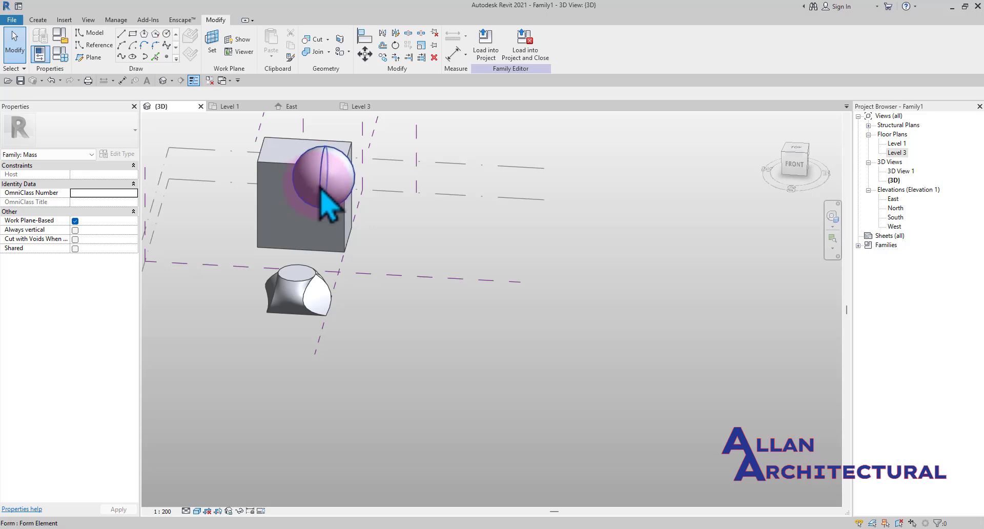
{"action": "left_click", "coordinate": [321, 189]}
{"action": "scroll", "coordinate": [321, 191], "scroll_direction": "down", "scroll_amount": 2}
{"action": "key", "text": "Escape"}
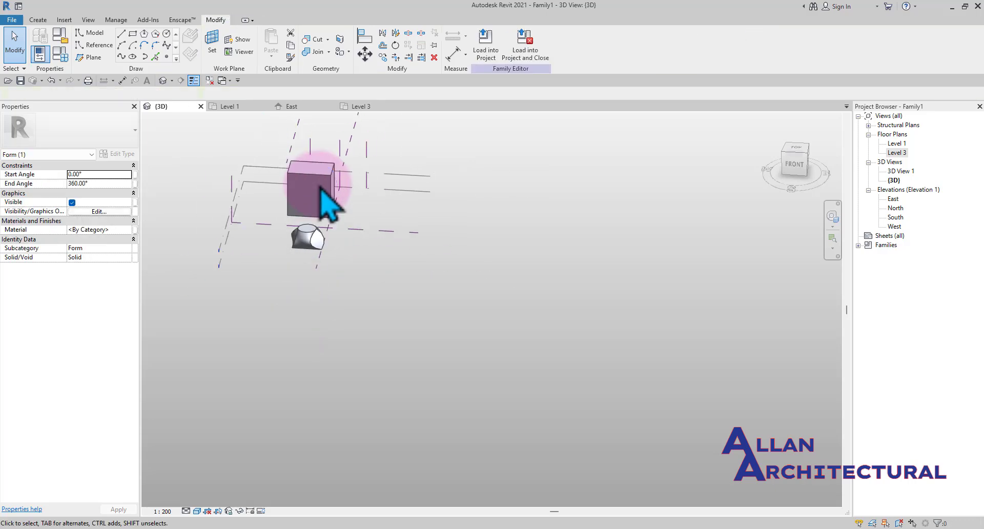
{"action": "middle_click_drag", "start_coordinate": [378, 231], "coordinate": [379, 290], "text": "shift"}
{"action": "middle_click_drag", "start_coordinate": [349, 260], "coordinate": [355, 258], "text": "shift"}
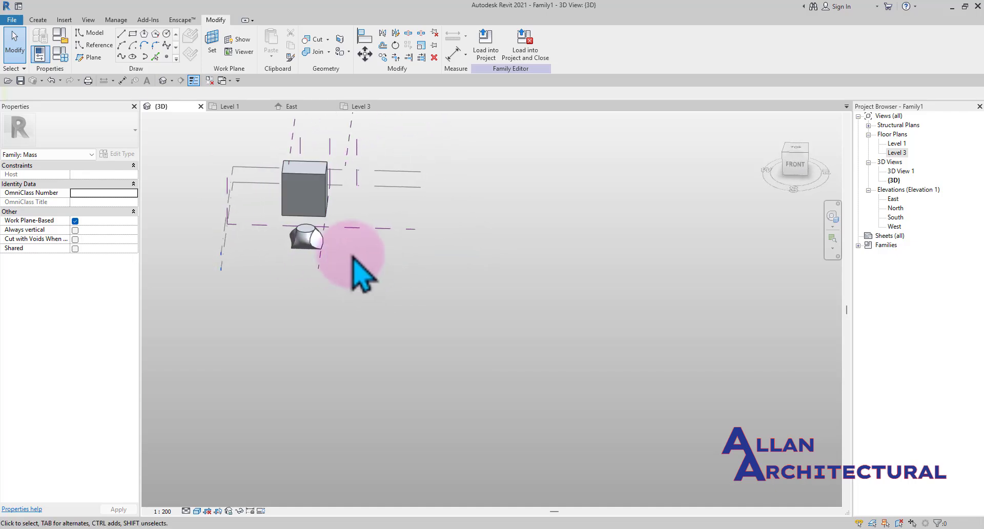
{"action": "scroll", "coordinate": [353, 257], "scroll_direction": "up", "scroll_amount": 2}
{"action": "mouse_move", "coordinate": [384, 298]}
{"action": "middle_mouse_down"}
{"action": "mouse_move", "coordinate": [442, 369]}
{"action": "mouse_move", "coordinate": [402, 292]}
{"action": "middle_mouse_up"}
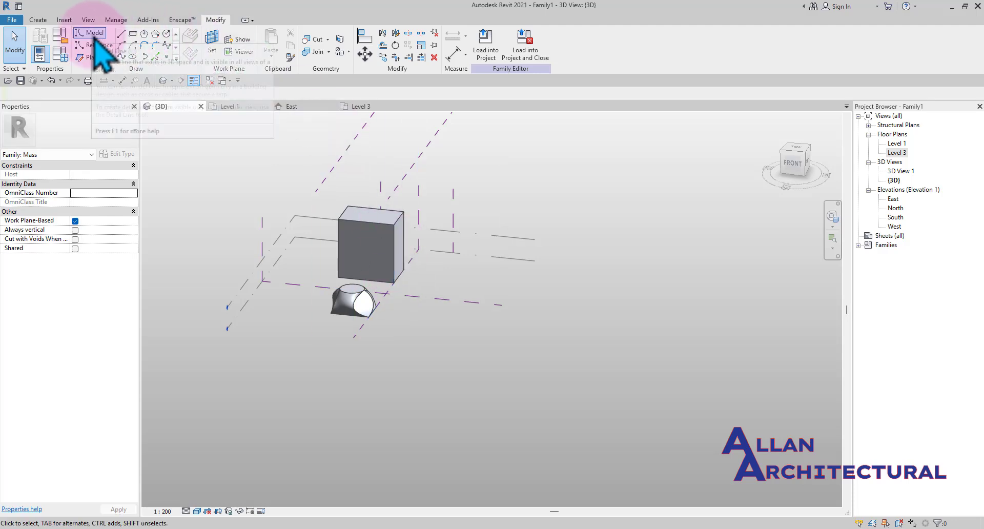
Draw a spline through four points on the ground in front of the forms
{"action": "left_click", "coordinate": [121, 57]}
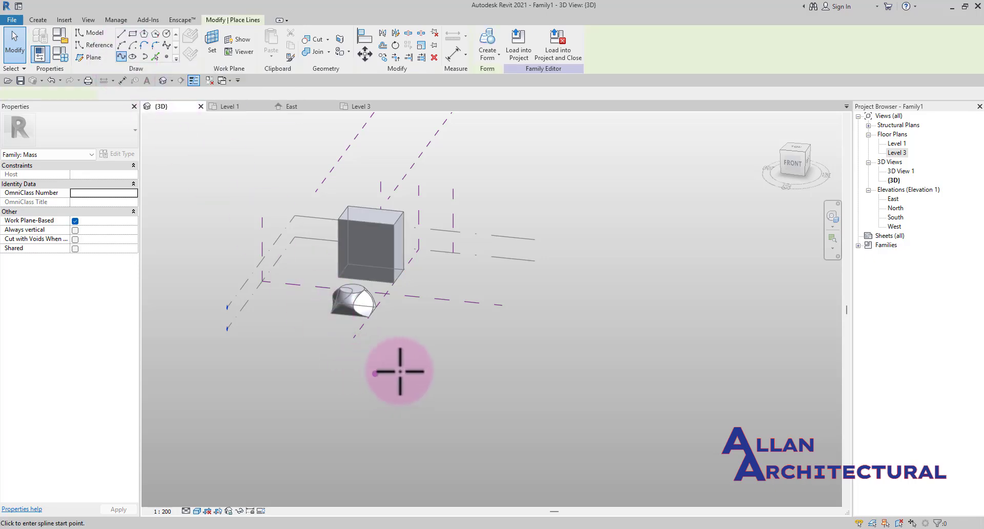
{"action": "scroll", "coordinate": [396, 374], "scroll_direction": "up", "scroll_amount": 2}
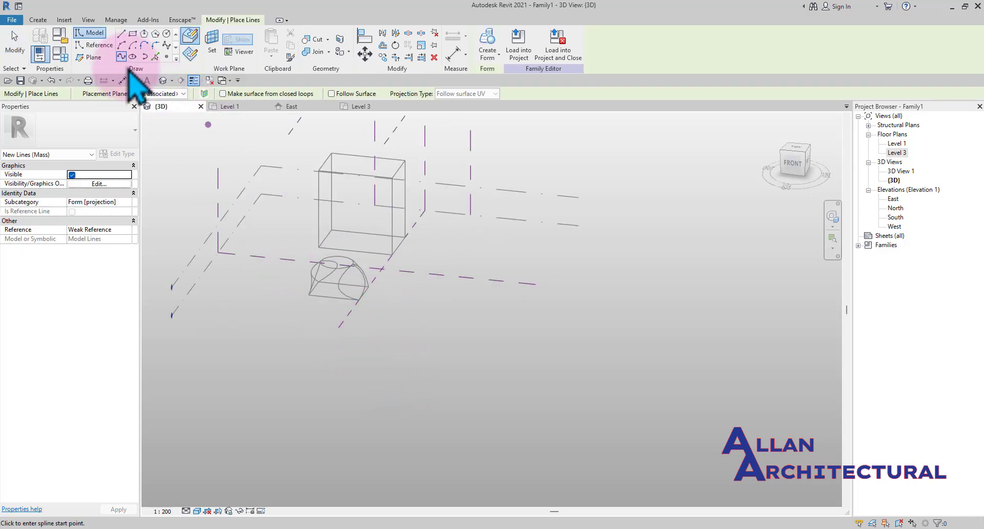
{"action": "scroll", "coordinate": [383, 326], "scroll_direction": "up", "scroll_amount": 2}
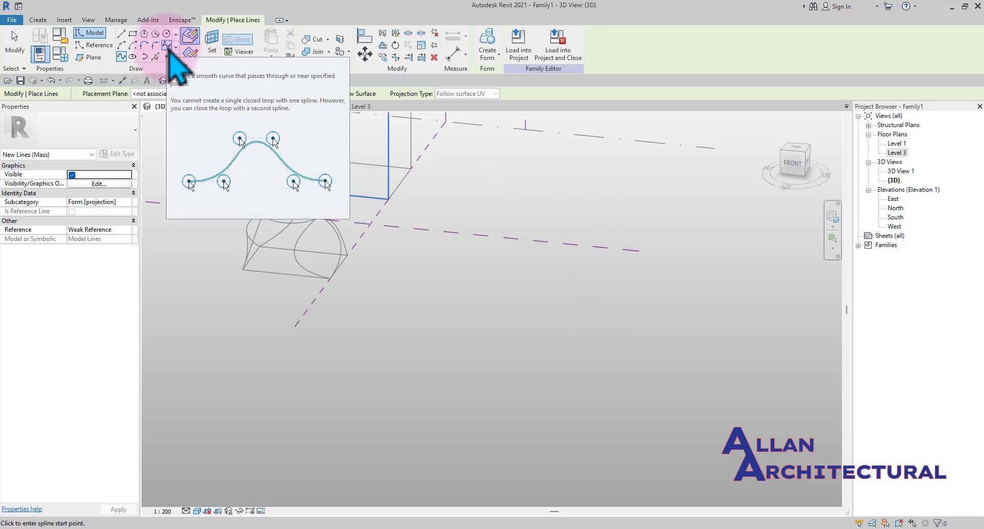
{"action": "left_click", "coordinate": [190, 53]}
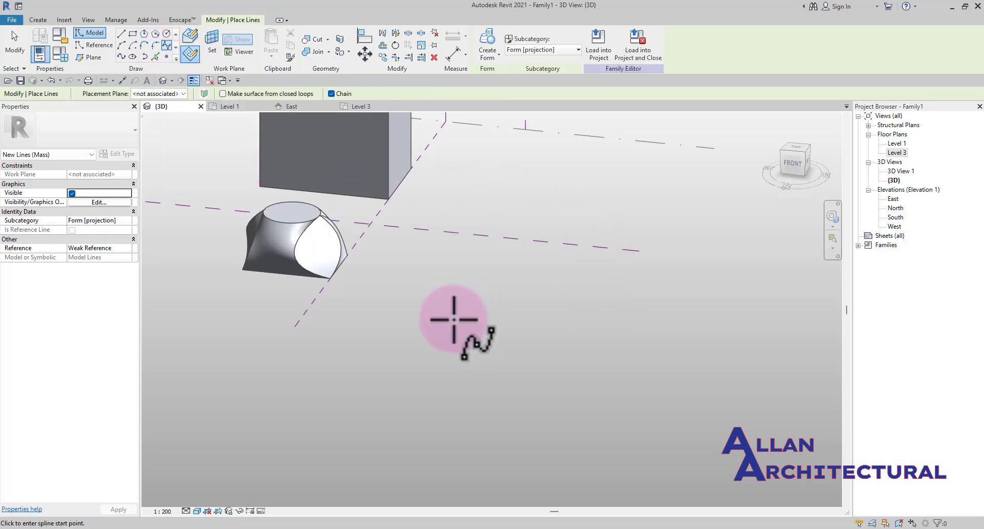
{"action": "left_click", "coordinate": [394, 329]}
{"action": "left_click", "coordinate": [522, 328]}
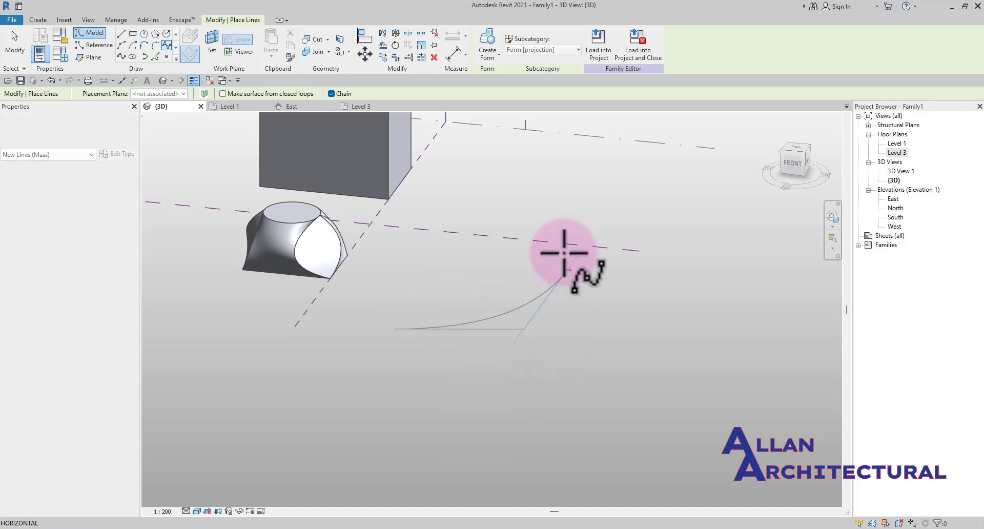
{"action": "left_click", "coordinate": [591, 238]}
{"action": "left_click", "coordinate": [495, 221]}
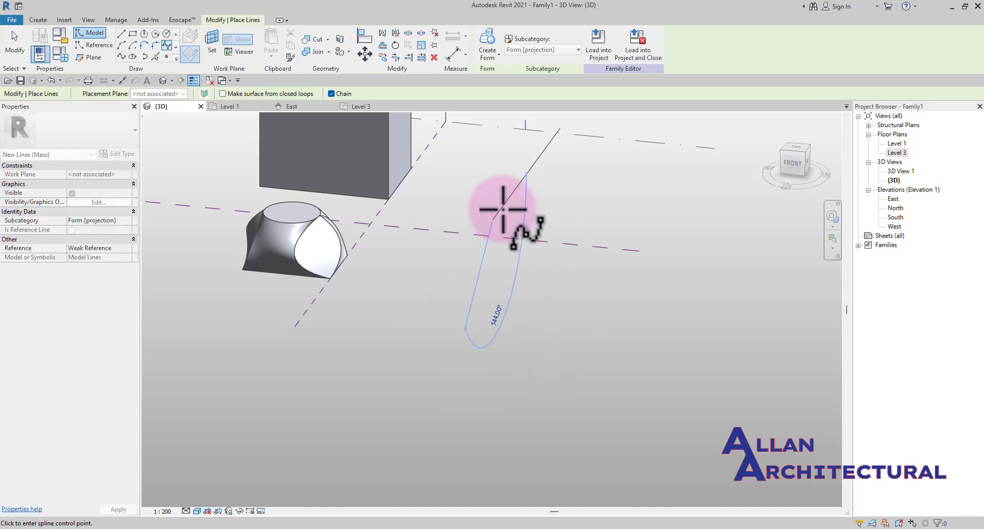
{"action": "left_click", "coordinate": [639, 222]}
{"action": "key", "text": "Escape"}
{"action": "key", "text": "Escape"}
Select the spline and delete it
{"action": "scroll", "coordinate": [622, 312], "scroll_direction": "down", "scroll_amount": 3}
{"action": "middle_click_drag", "start_coordinate": [622, 314], "coordinate": [588, 308], "text": "shift"}
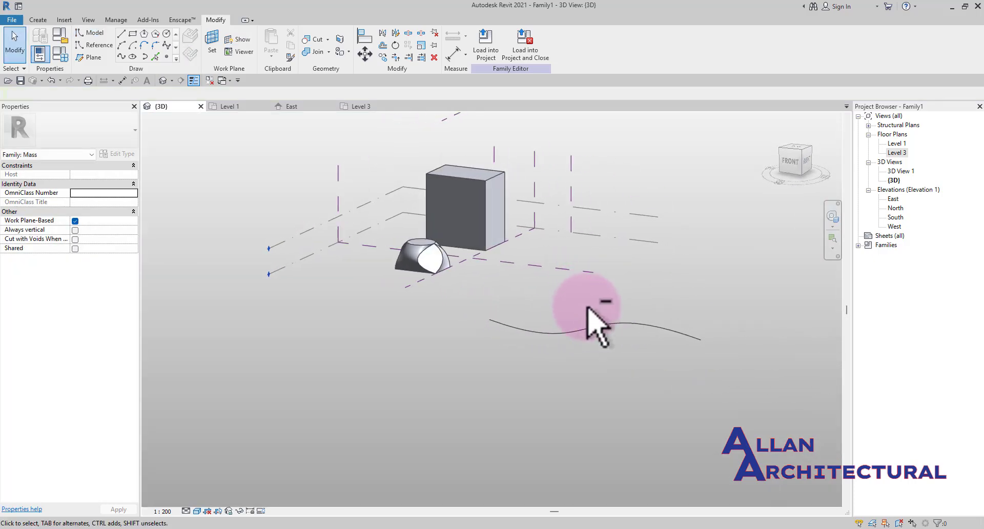
{"action": "left_click", "coordinate": [568, 326]}
{"action": "key", "text": "e"}
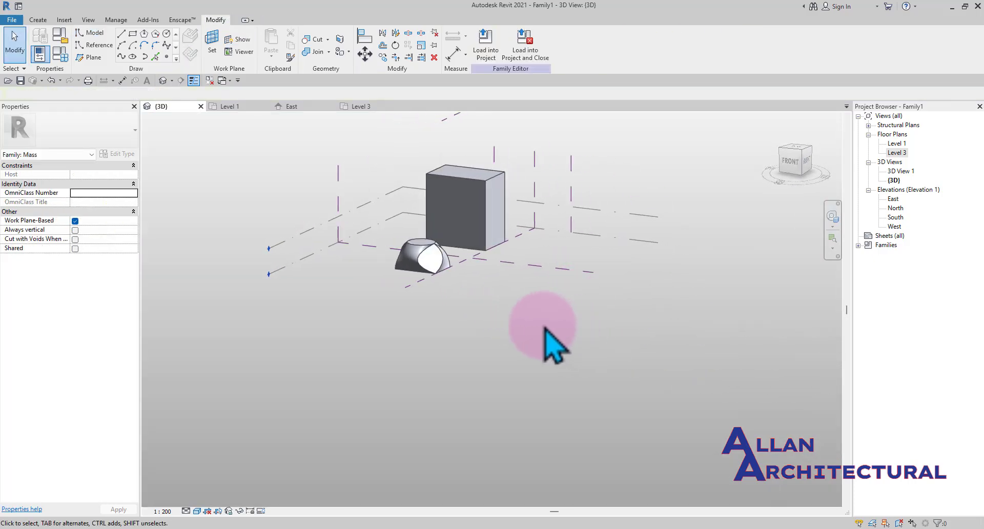
Draw a spline through four points on Level 1 in front of the sphere and box
{"action": "middle_click_drag", "start_coordinate": [553, 343], "coordinate": [609, 285], "text": "shift"}
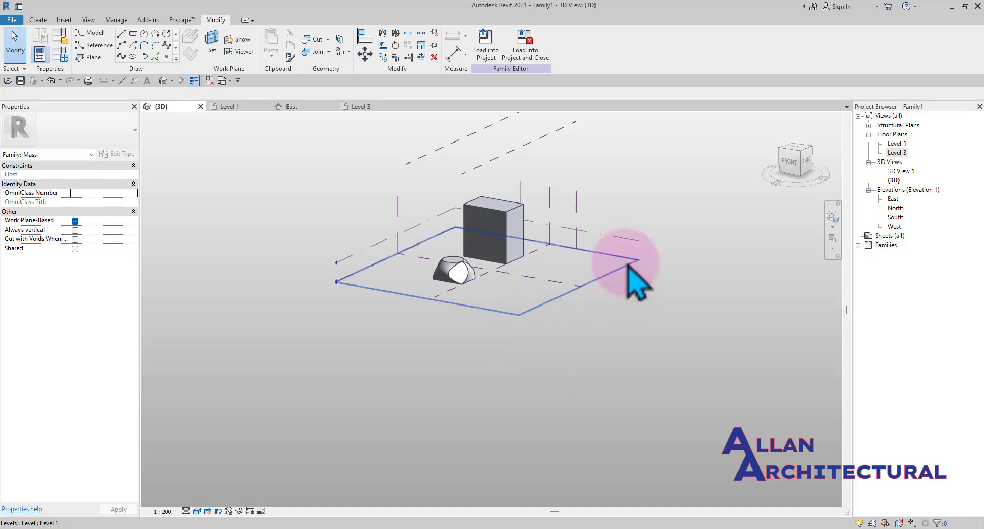
{"action": "left_click", "coordinate": [626, 266]}
{"action": "scroll", "coordinate": [584, 277], "scroll_direction": "up", "scroll_amount": 3}
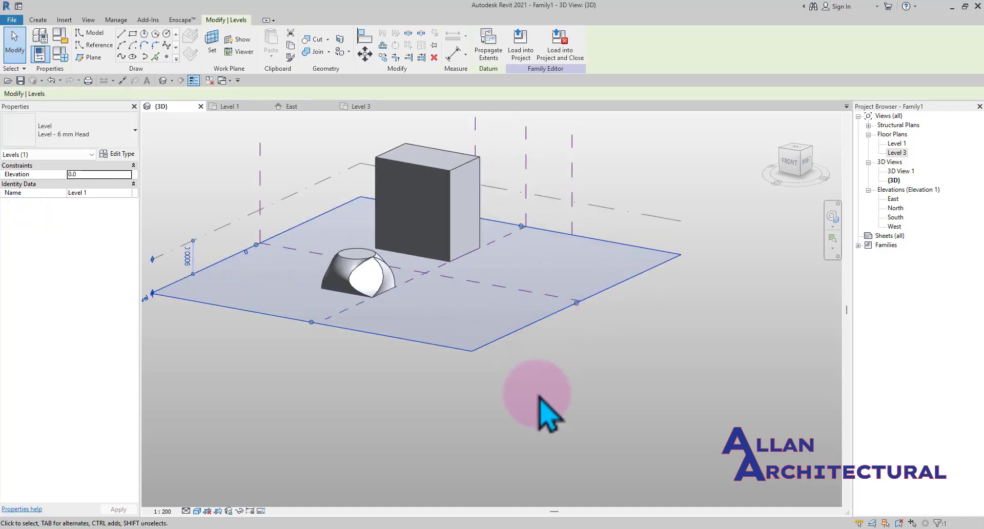
{"action": "left_click", "coordinate": [166, 46]}
{"action": "scroll", "coordinate": [472, 299], "scroll_direction": "up", "scroll_amount": 2}
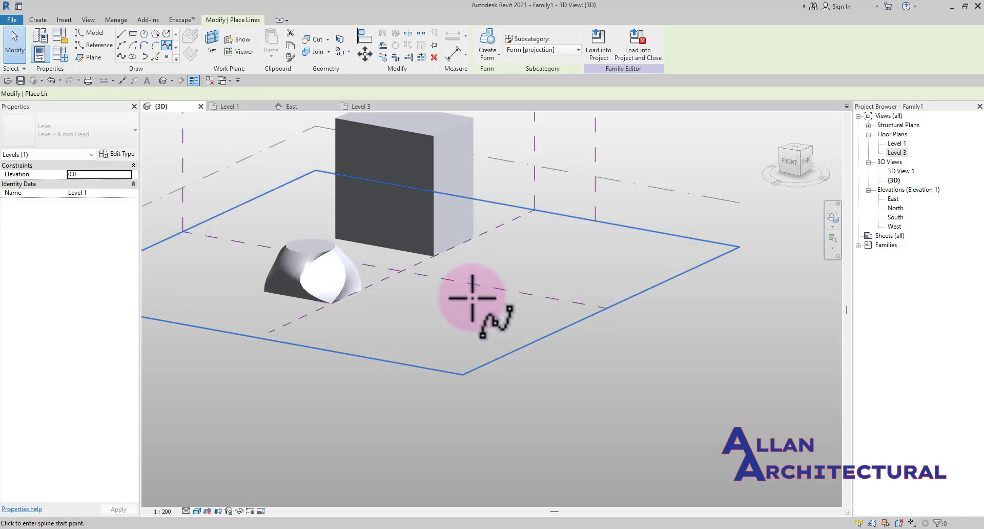
{"action": "scroll", "coordinate": [440, 277], "scroll_direction": "up", "scroll_amount": 2}
{"action": "left_click", "coordinate": [440, 276]}
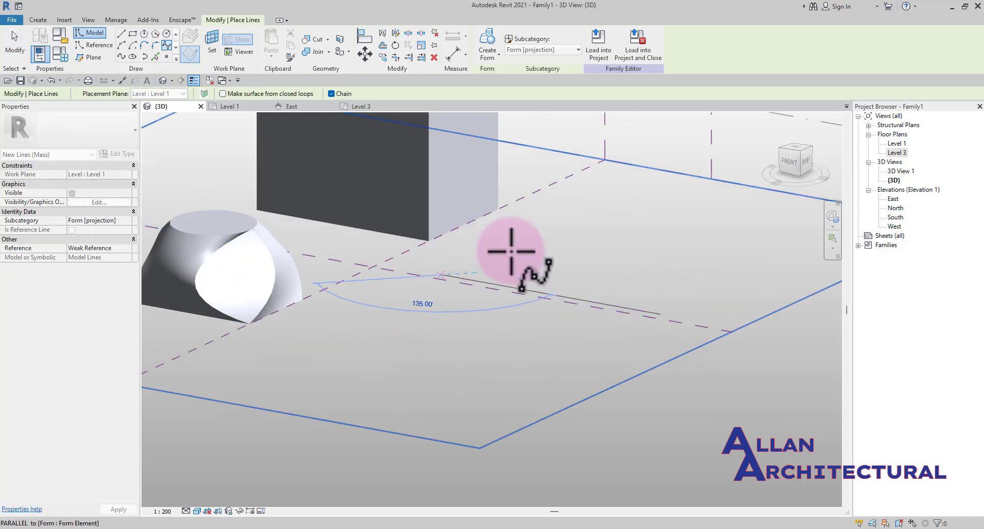
{"action": "left_click", "coordinate": [638, 295]}
{"action": "left_click", "coordinate": [668, 251]}
{"action": "left_click", "coordinate": [631, 198]}
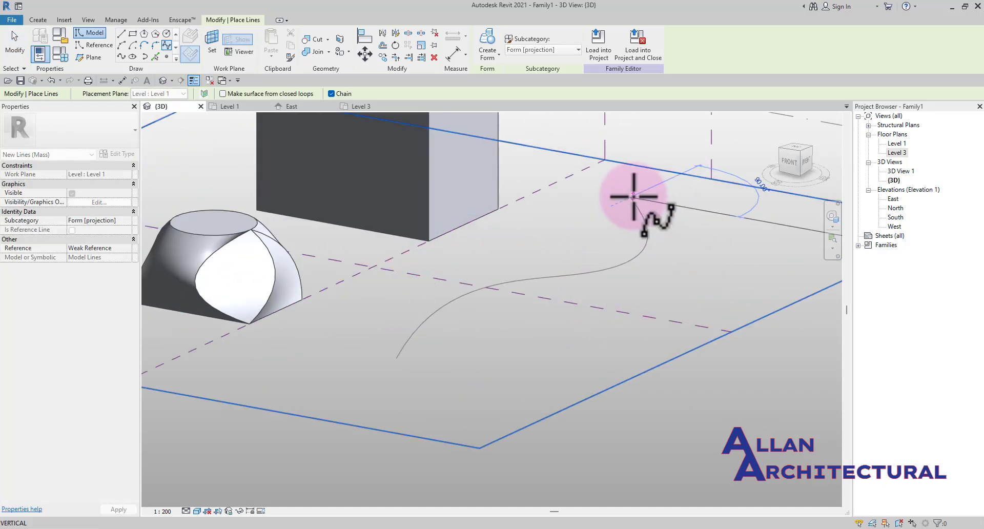
{"action": "key", "text": "Escape"}
{"action": "key", "text": "Escape"}
Reshape the spline by dragging two of its control points to new locations
{"action": "scroll", "coordinate": [639, 224], "scroll_direction": "down", "scroll_amount": 1}
{"action": "scroll", "coordinate": [639, 251], "scroll_direction": "down", "scroll_amount": 5}
{"action": "mouse_move", "coordinate": [577, 307]}
{"action": "middle_mouse_down", "text": "shift"}
{"action": "mouse_move", "coordinate": [534, 297]}
{"action": "mouse_move", "coordinate": [590, 314]}
{"action": "middle_mouse_up", "text": "shift"}
{"action": "scroll", "coordinate": [534, 297], "scroll_direction": "up", "scroll_amount": 3}
{"action": "left_click", "coordinate": [536, 298]}
{"action": "scroll", "coordinate": [577, 308], "scroll_direction": "down", "scroll_amount": 1}
{"action": "left_click", "coordinate": [661, 287]}
{"action": "middle_click_drag", "start_coordinate": [661, 287], "coordinate": [552, 333], "text": "shift"}
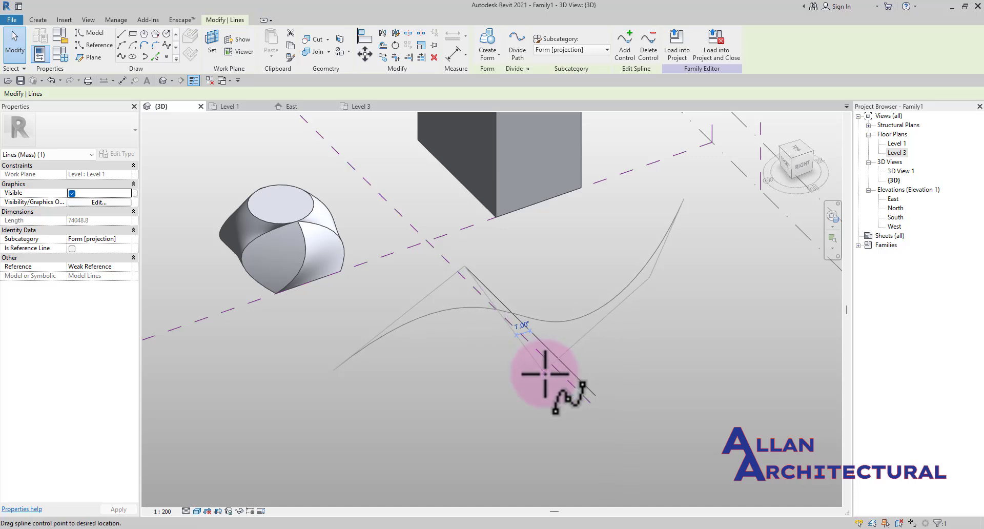
{"action": "left_click_drag", "start_coordinate": [546, 374], "coordinate": [546, 375]}
{"action": "left_click_drag", "start_coordinate": [650, 279], "coordinate": [690, 316]}
{"action": "scroll", "coordinate": [486, 302], "scroll_direction": "up", "scroll_amount": 2}
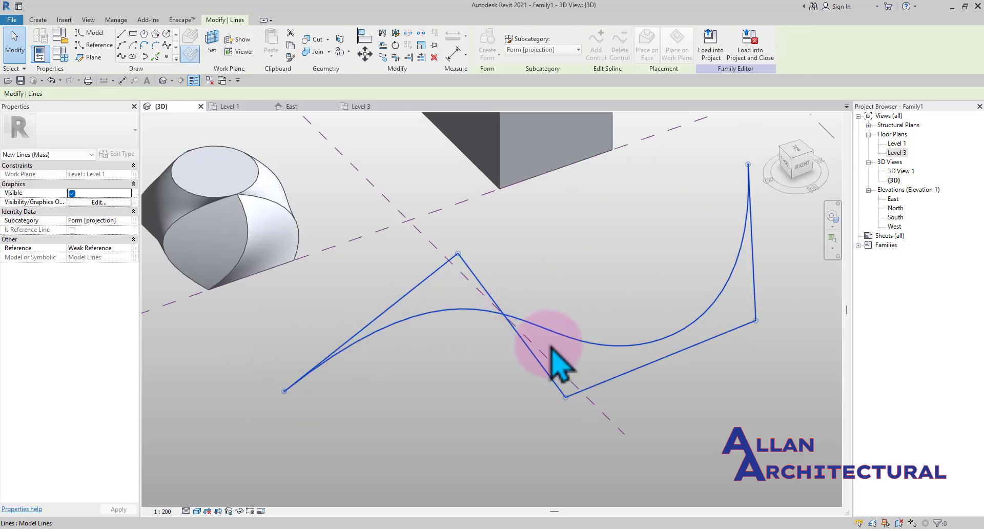
{"action": "scroll", "coordinate": [431, 331], "scroll_direction": "down", "scroll_amount": 1}
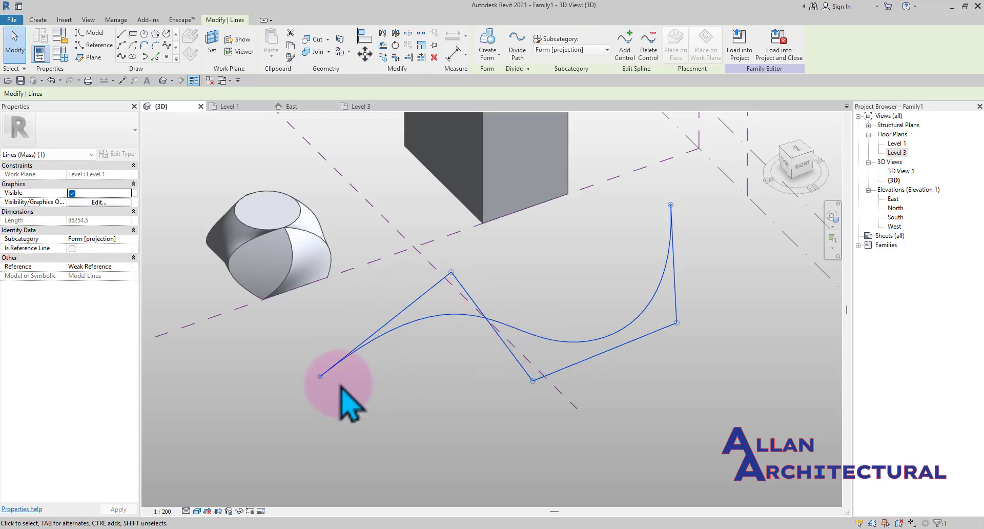
Refine the spline's curve further by moving another control point and its end
{"action": "left_click", "coordinate": [621, 261]}
{"action": "mouse_move", "coordinate": [528, 328]}
{"action": "middle_mouse_down", "text": "shift"}
{"action": "mouse_move", "coordinate": [487, 323]}
{"action": "mouse_move", "coordinate": [401, 189]}
{"action": "mouse_move", "coordinate": [468, 292]}
{"action": "mouse_move", "coordinate": [514, 326]}
{"action": "middle_mouse_up", "text": "shift"}
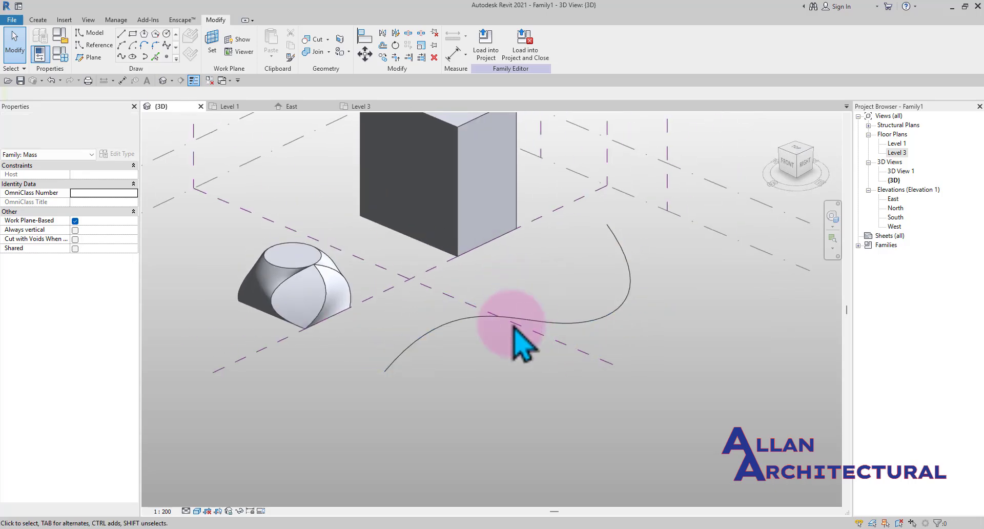
{"action": "scroll", "coordinate": [408, 354], "scroll_direction": "up", "scroll_amount": 2}
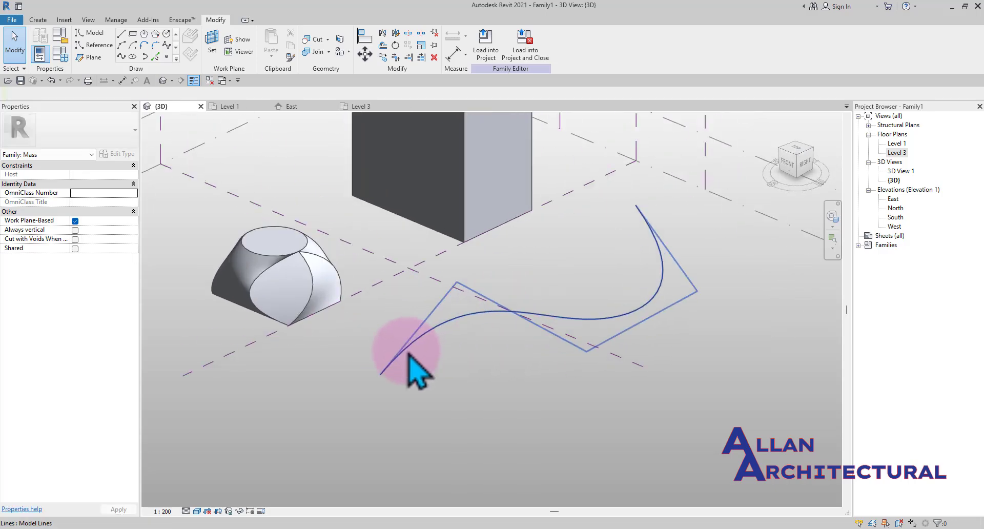
{"action": "middle_click_drag", "start_coordinate": [408, 353], "coordinate": [428, 291], "text": "shift"}
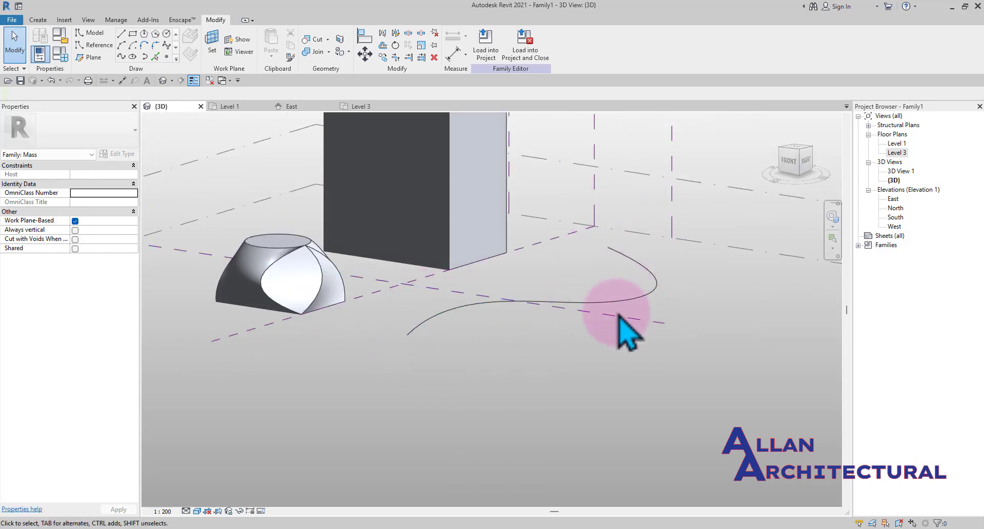
{"action": "left_click", "coordinate": [593, 302]}
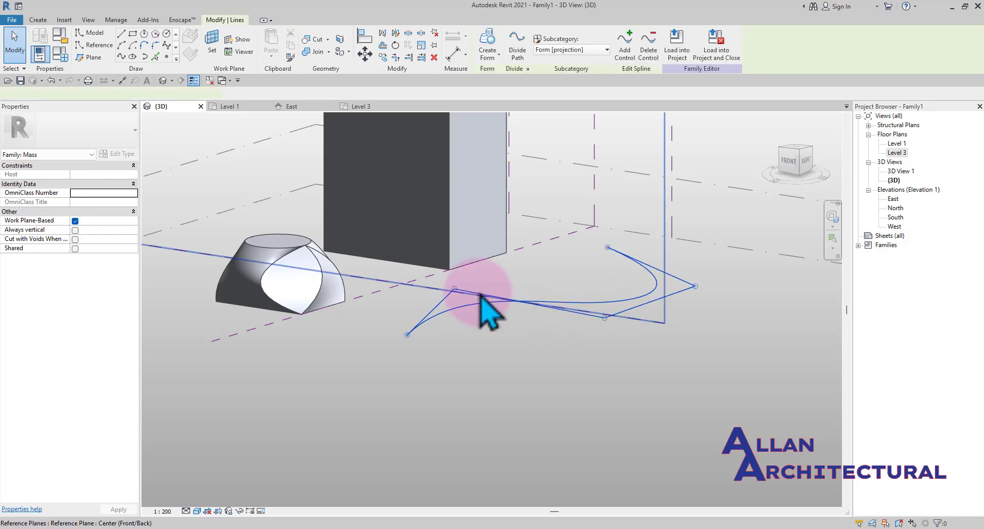
{"action": "left_click_drag", "start_coordinate": [454, 289], "coordinate": [440, 273]}
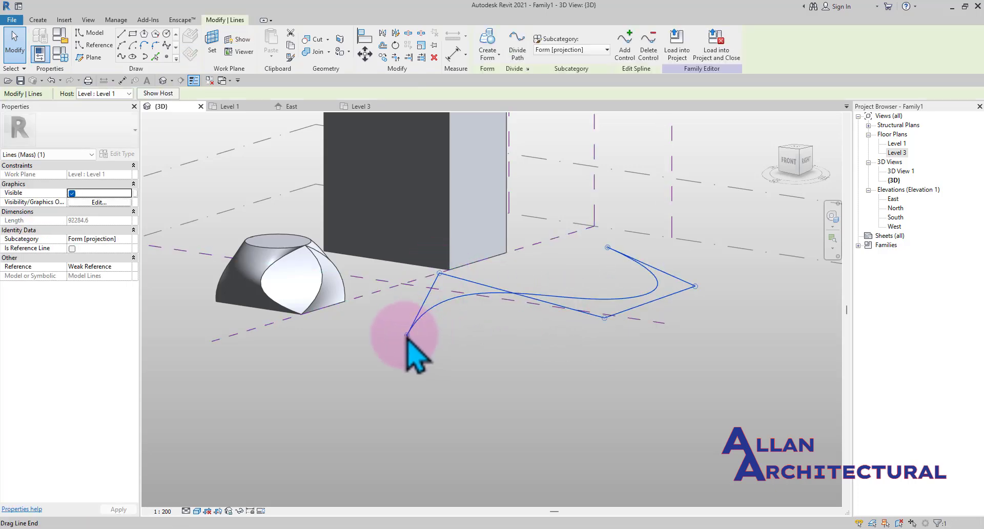
{"action": "middle_click_drag", "start_coordinate": [407, 335], "coordinate": [490, 404], "text": "shift"}
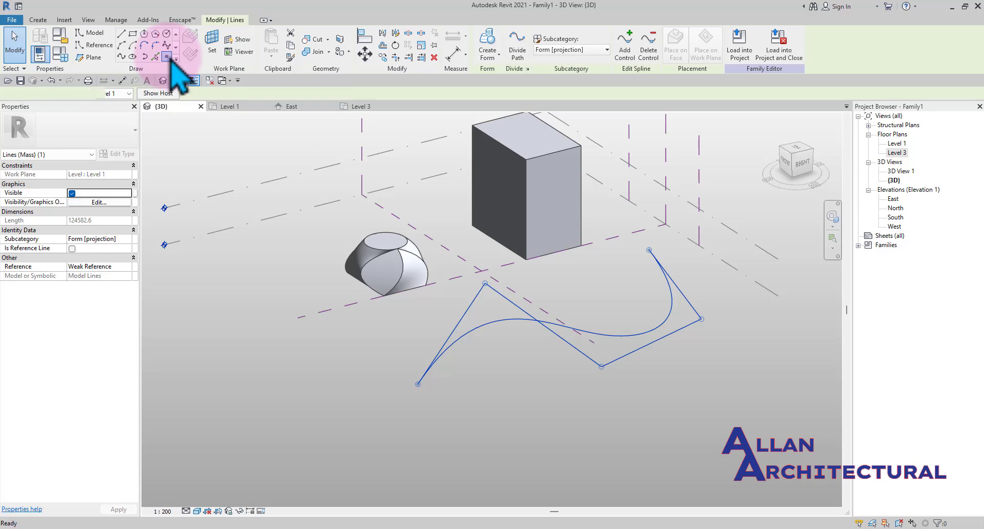
Place reference points on both ends of the spline
{"action": "left_click", "coordinate": [166, 56]}
{"action": "scroll", "coordinate": [410, 372], "scroll_direction": "up", "scroll_amount": 6}
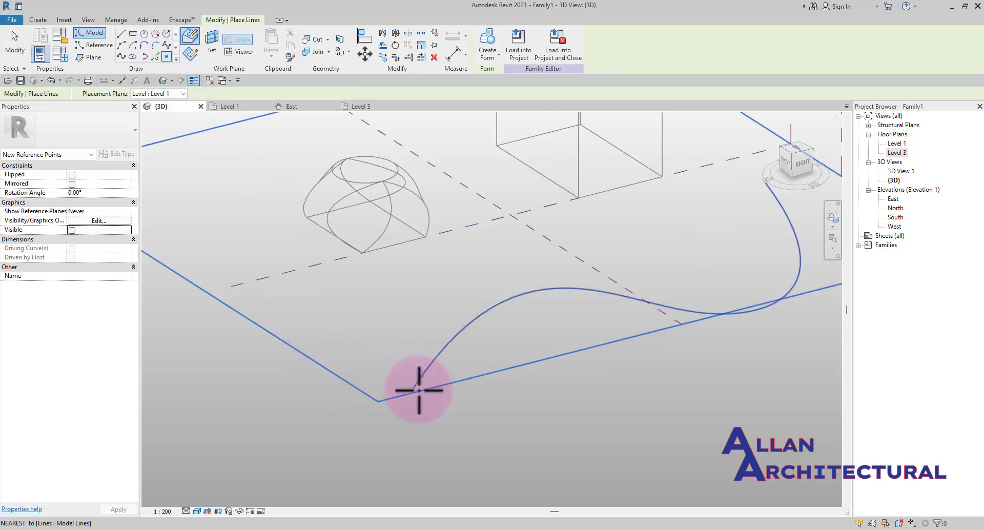
{"action": "left_click", "coordinate": [412, 381]}
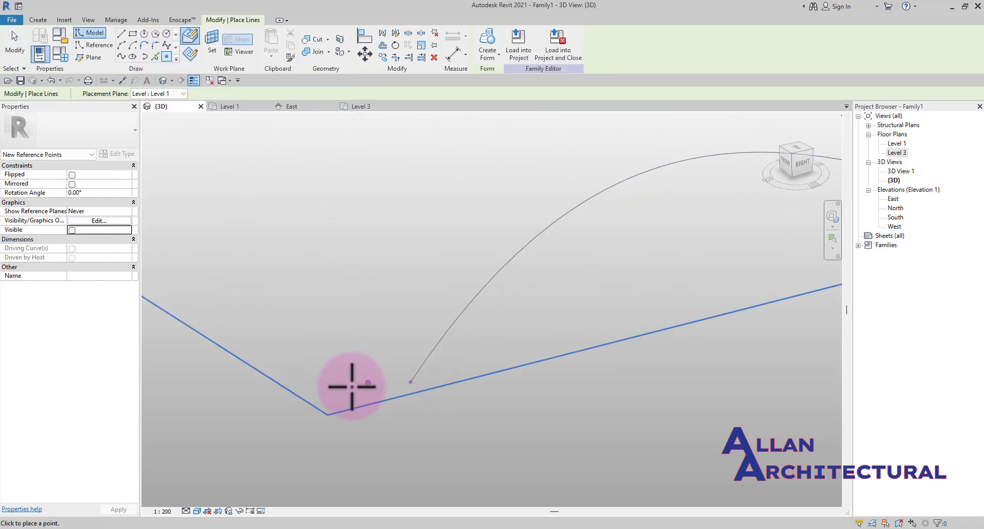
{"action": "scroll", "coordinate": [359, 388], "scroll_direction": "down", "scroll_amount": 5}
{"action": "middle_click_drag", "start_coordinate": [373, 387], "coordinate": [550, 357], "text": "shift"}
{"action": "scroll", "coordinate": [564, 353], "scroll_direction": "up", "scroll_amount": 3}
{"action": "scroll", "coordinate": [568, 339], "scroll_direction": "up", "scroll_amount": 3}
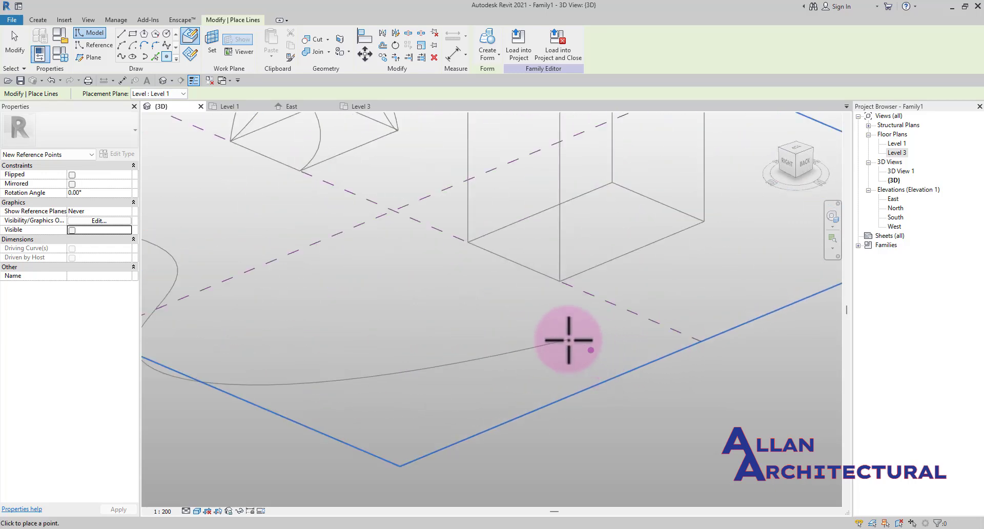
{"action": "scroll", "coordinate": [568, 340], "scroll_direction": "down", "scroll_amount": 2}
{"action": "scroll", "coordinate": [568, 339], "scroll_direction": "down", "scroll_amount": 2}
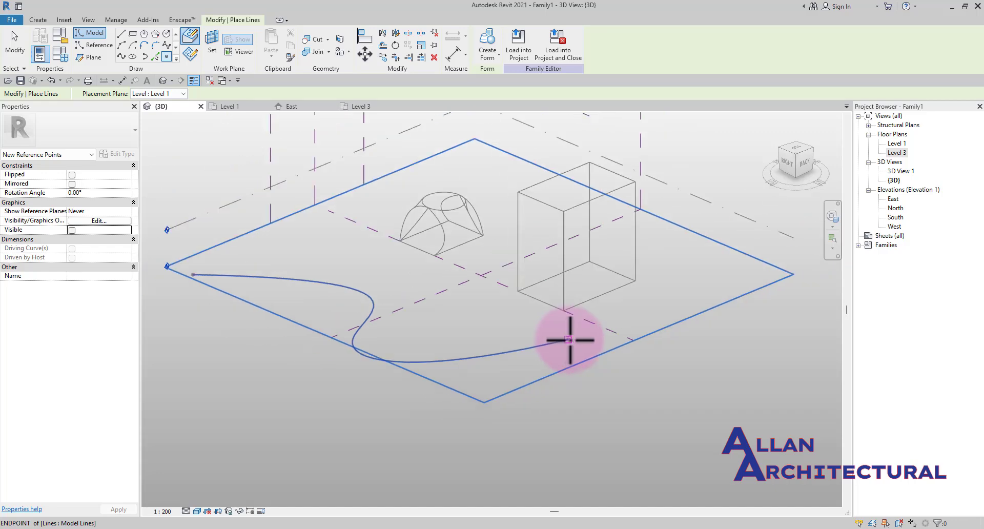
{"action": "left_click", "coordinate": [193, 275]}
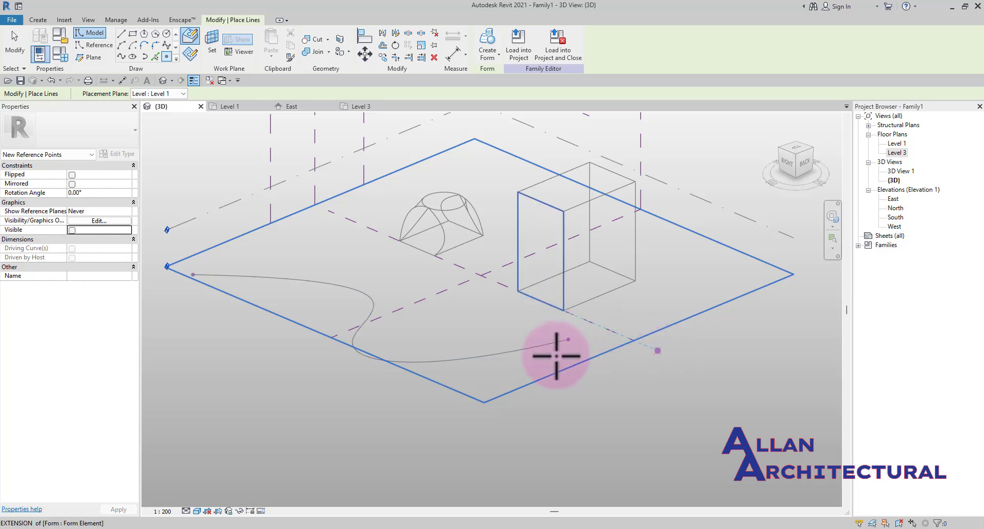
{"action": "key", "text": "Escape"}
{"action": "key", "text": "Escape"}
Select the reference point at one end of the spline and orbit around to inspect it
{"action": "scroll", "coordinate": [457, 364], "scroll_direction": "down", "scroll_amount": 3}
{"action": "middle_click_drag", "start_coordinate": [326, 349], "coordinate": [416, 358], "text": "shift"}
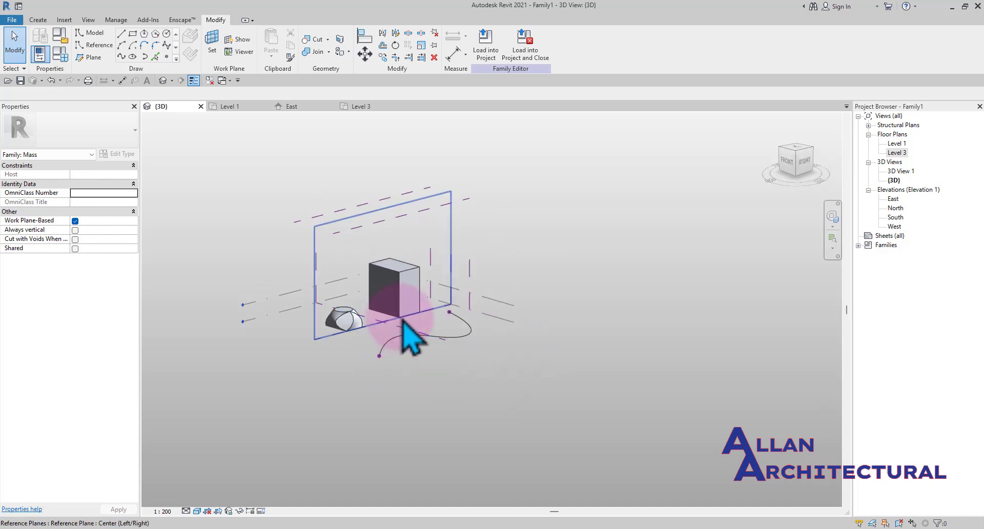
{"action": "scroll", "coordinate": [400, 351], "scroll_direction": "up", "scroll_amount": 4}
{"action": "scroll", "coordinate": [376, 380], "scroll_direction": "up", "scroll_amount": 4}
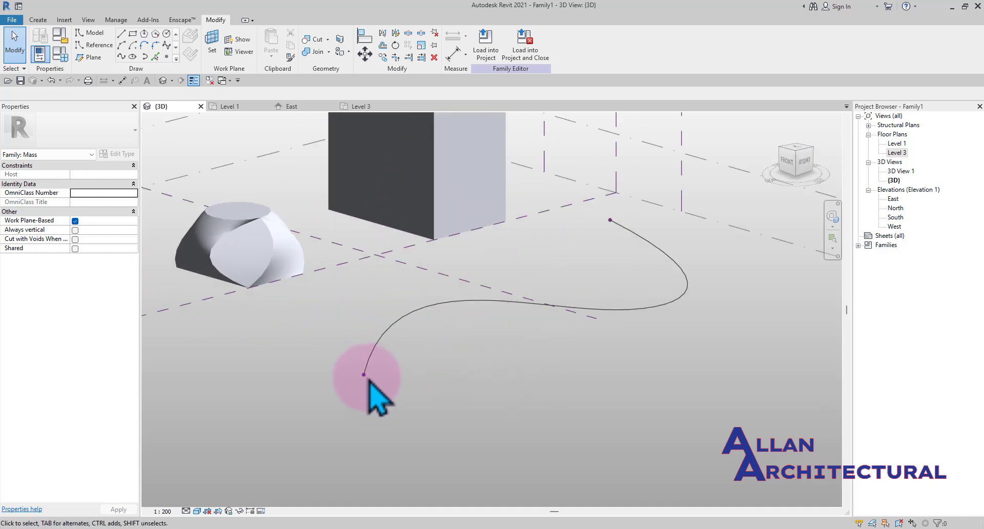
{"action": "left_click", "coordinate": [365, 374]}
{"action": "middle_click_drag", "start_coordinate": [365, 375], "coordinate": [264, 392], "text": "shift"}
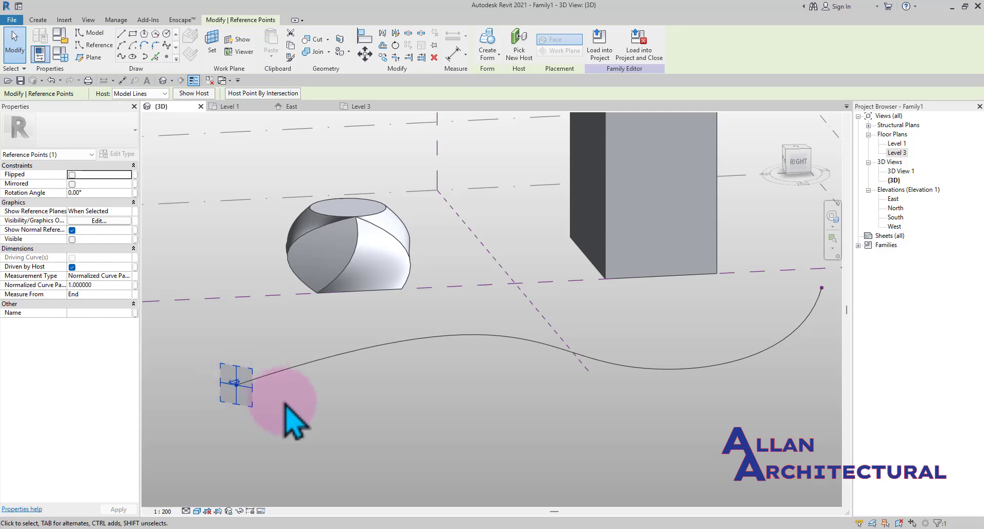
{"action": "left_click", "coordinate": [272, 392]}
{"action": "left_click", "coordinate": [237, 384]}
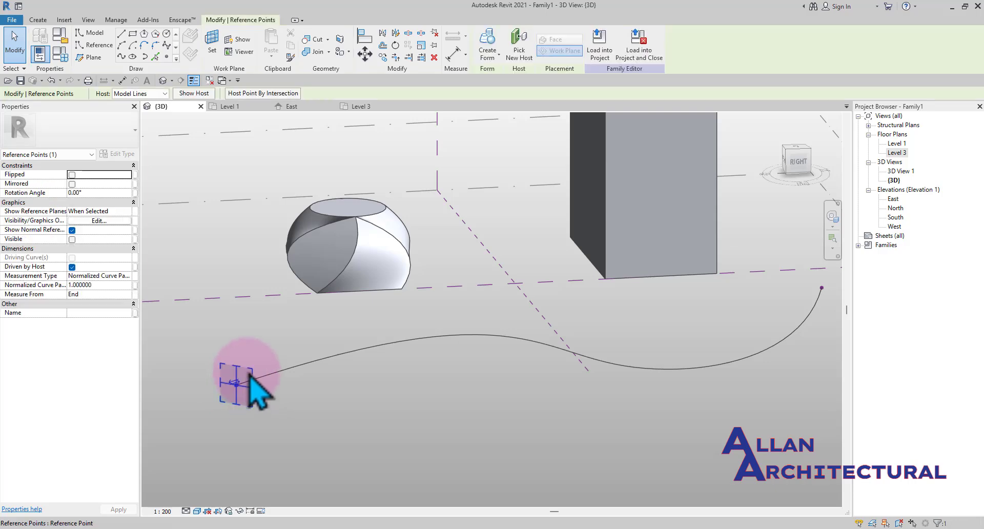
{"action": "left_click_drag", "start_coordinate": [295, 361], "coordinate": [277, 380]}
{"action": "left_click", "coordinate": [269, 429]}
{"action": "scroll", "coordinate": [354, 418], "scroll_direction": "down", "scroll_amount": 3}
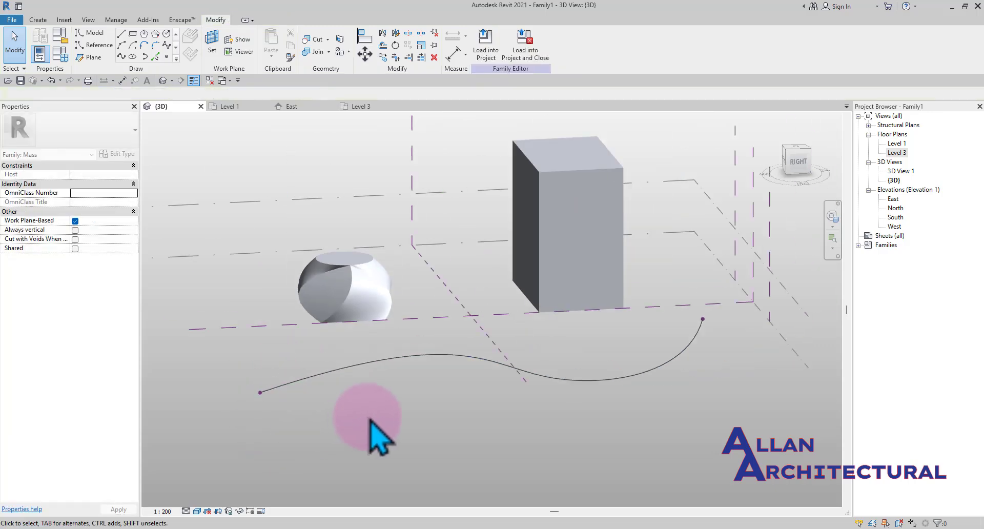
{"action": "middle_click_drag", "start_coordinate": [305, 430], "coordinate": [295, 400], "text": "shift"}
Draw a six-sided circumscribed polygon centred on that reference point's plane
{"action": "scroll", "coordinate": [295, 400], "scroll_direction": "up", "scroll_amount": 5}
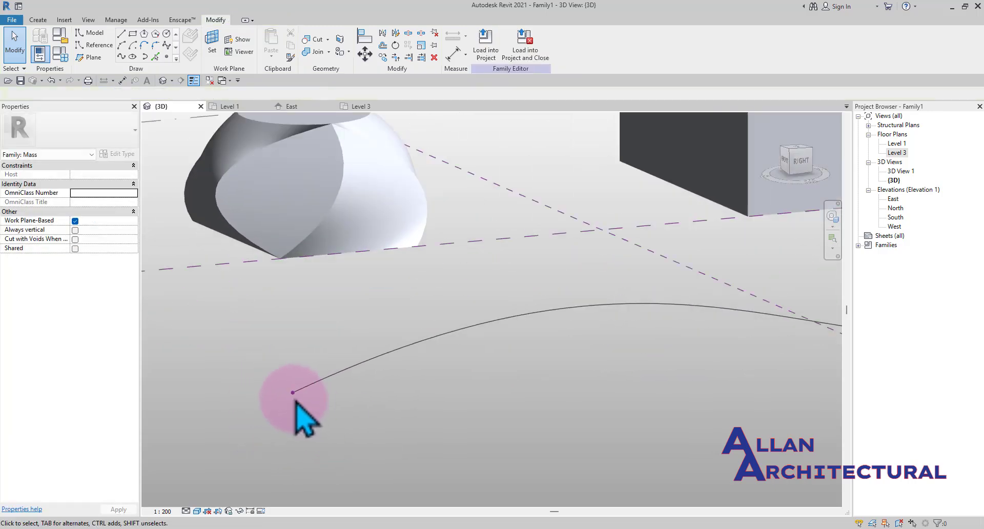
{"action": "left_click", "coordinate": [292, 392]}
{"action": "middle_click_drag", "start_coordinate": [351, 416], "coordinate": [450, 423]}
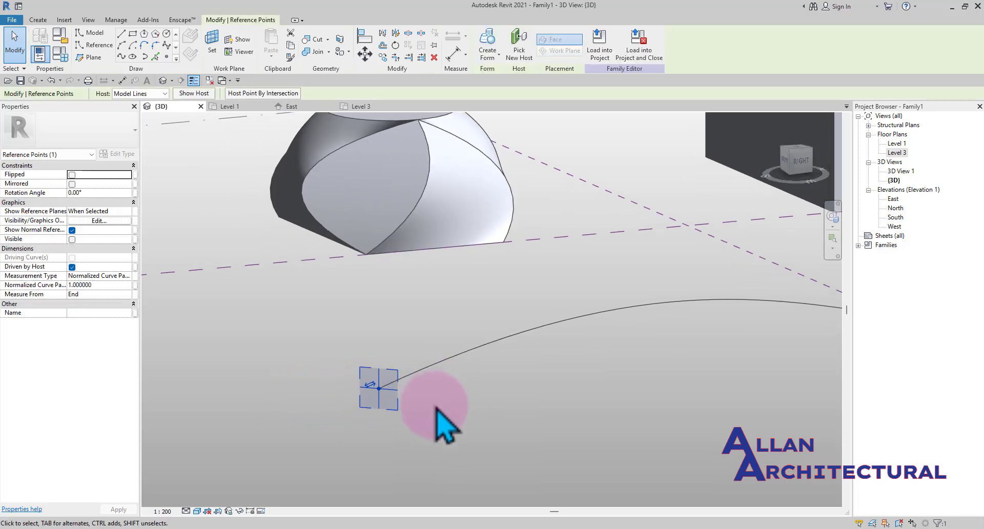
{"action": "left_click", "coordinate": [159, 35]}
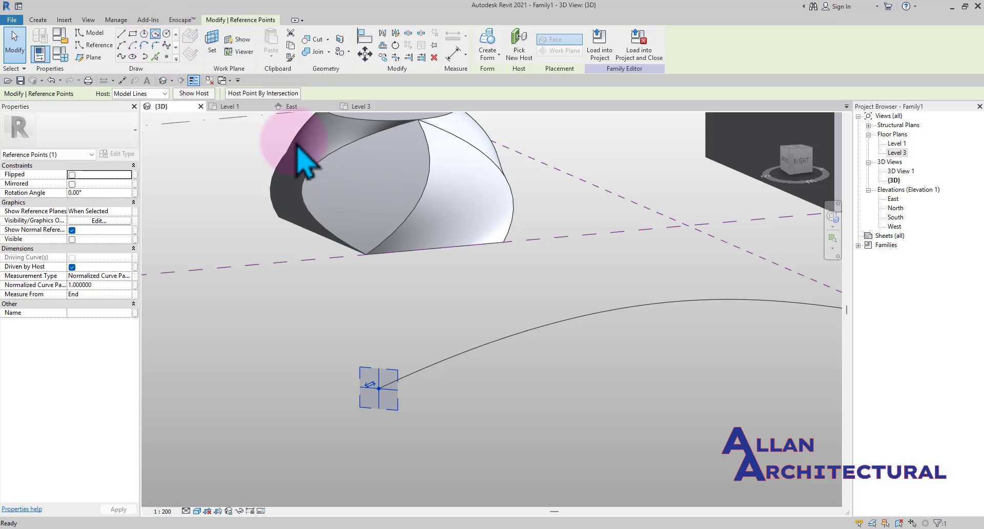
{"action": "scroll", "coordinate": [380, 381], "scroll_direction": "up", "scroll_amount": 2}
{"action": "left_click", "coordinate": [389, 390]}
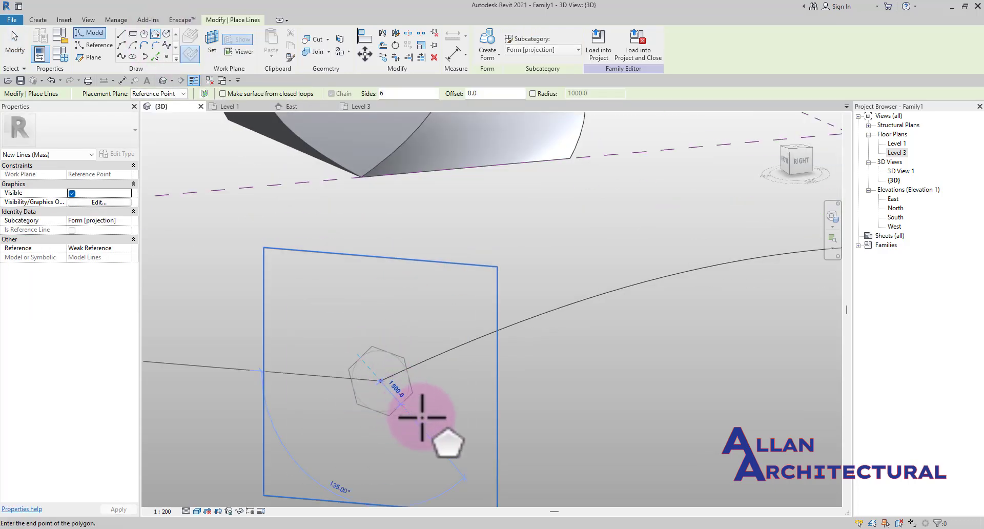
{"action": "scroll", "coordinate": [475, 386], "scroll_direction": "up", "scroll_amount": 1}
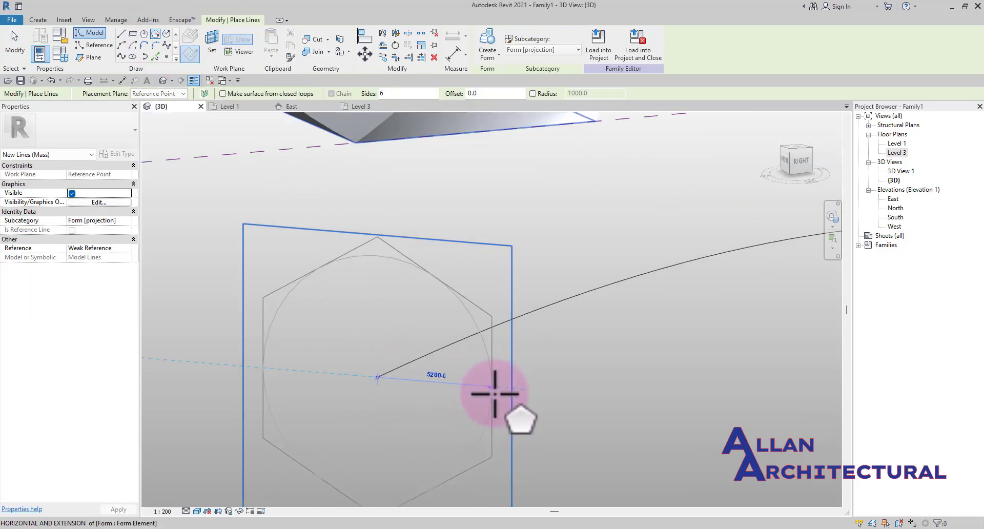
{"action": "scroll", "coordinate": [491, 395], "scroll_direction": "down", "scroll_amount": 2}
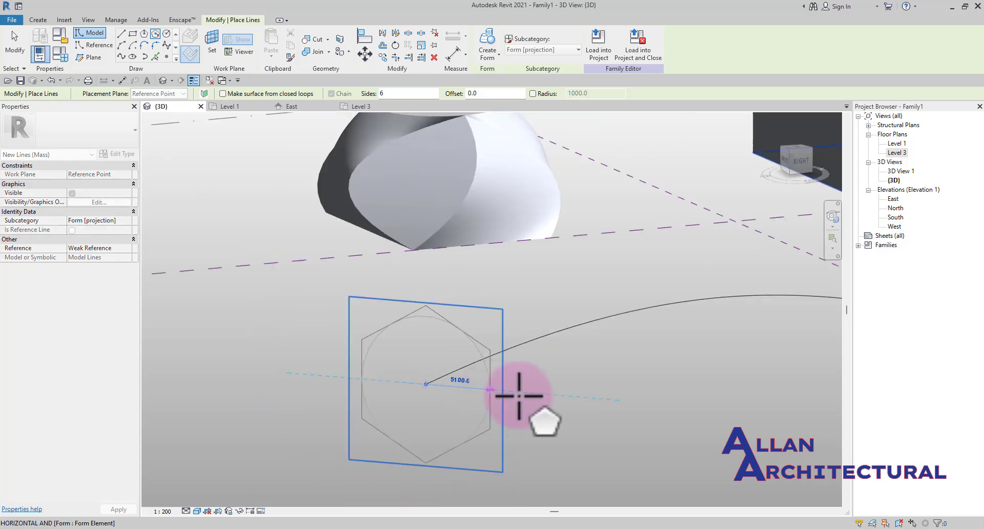
{"action": "left_click", "coordinate": [547, 397]}
{"action": "scroll", "coordinate": [336, 330], "scroll_direction": "down", "scroll_amount": 4}
{"action": "scroll", "coordinate": [398, 330], "scroll_direction": "down", "scroll_amount": 2}
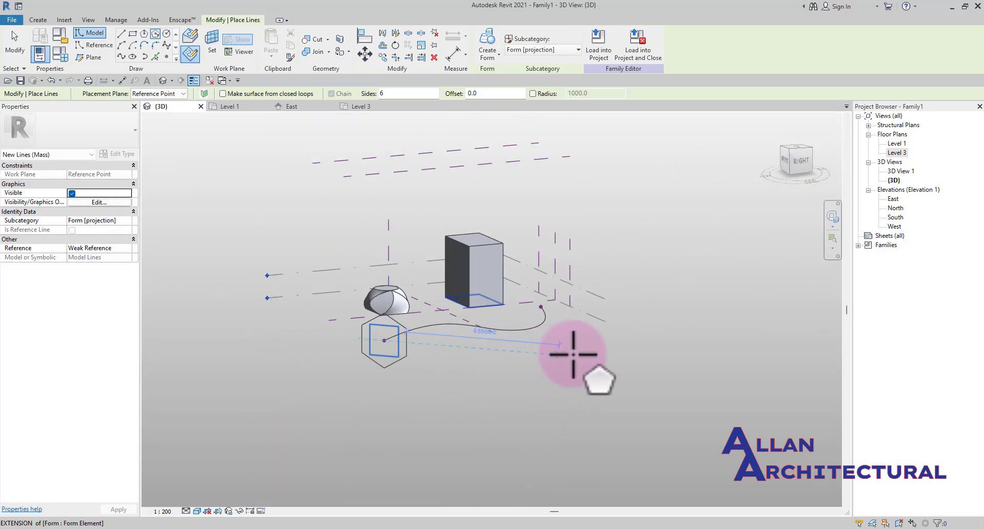
{"action": "key", "text": "Escape"}
{"action": "key", "text": "Escape"}
Select the reference point at the spline's other end and draw a circle profile centred on it
{"action": "middle_click_drag", "start_coordinate": [574, 353], "coordinate": [440, 410], "text": "shift"}
{"action": "scroll", "coordinate": [530, 408], "scroll_direction": "up", "scroll_amount": 3}
{"action": "left_click", "coordinate": [546, 384]}
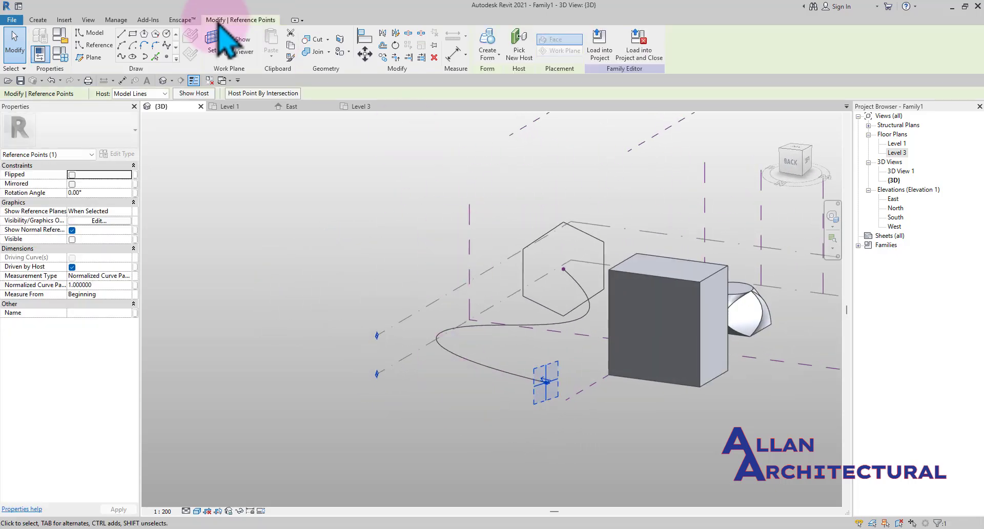
{"action": "left_click", "coordinate": [144, 35]}
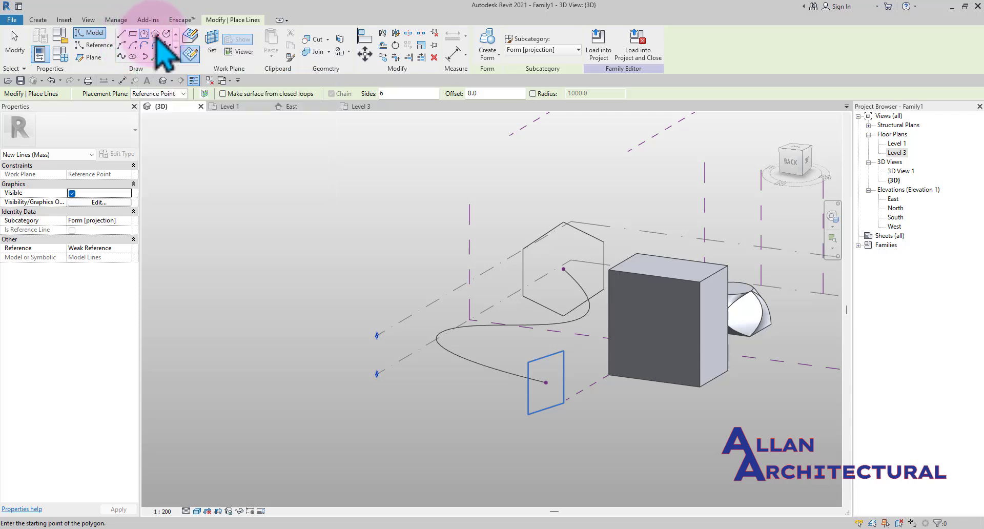
{"action": "left_click", "coordinate": [166, 34]}
{"action": "scroll", "coordinate": [538, 382], "scroll_direction": "up", "scroll_amount": 2}
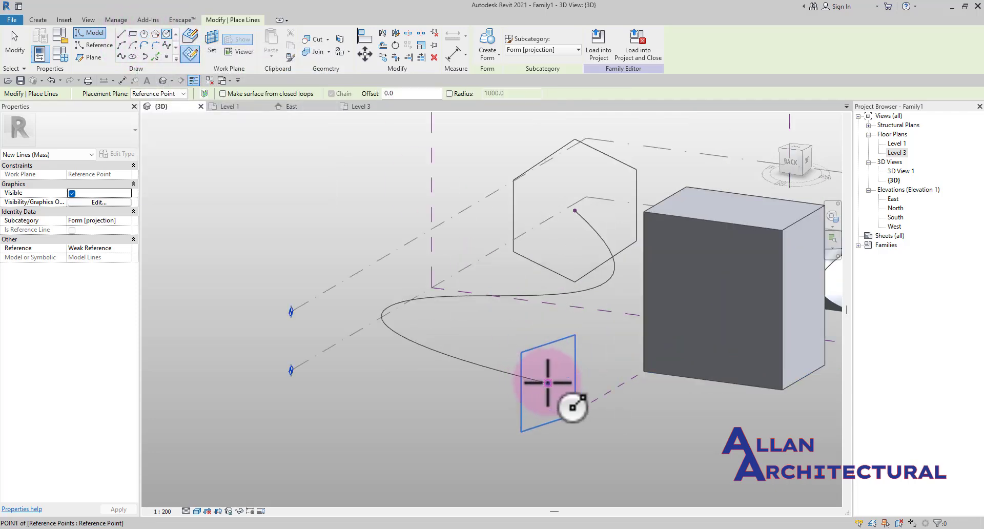
{"action": "left_click", "coordinate": [547, 383]}
{"action": "scroll", "coordinate": [557, 385], "scroll_direction": "up", "scroll_amount": 2}
{"action": "scroll", "coordinate": [513, 363], "scroll_direction": "down", "scroll_amount": 6}
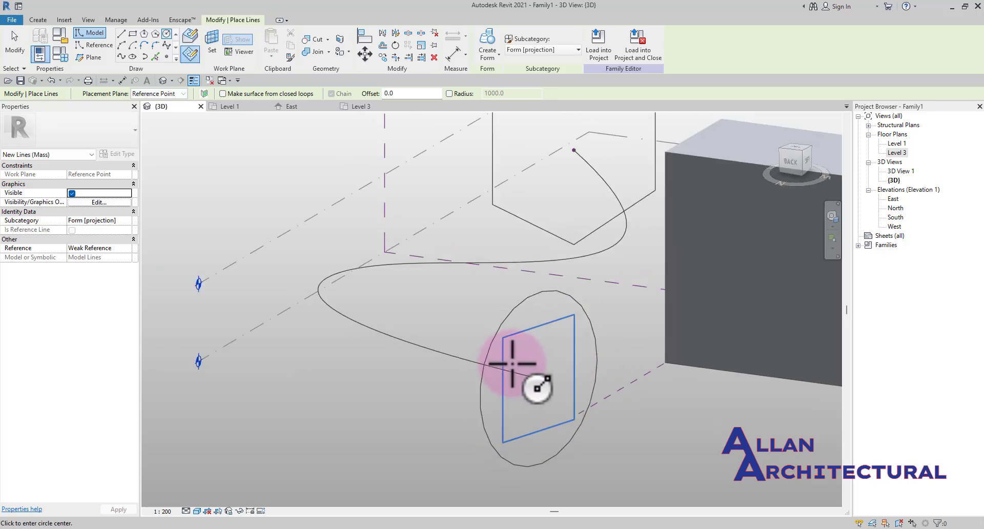
{"action": "key", "text": "Escape"}
{"action": "key", "text": "Escape"}
Try to create a form from the spline with the hexagon and circle profiles selected together
{"action": "middle_click_drag", "start_coordinate": [492, 403], "coordinate": [583, 417], "text": "shift"}
{"action": "scroll", "coordinate": [533, 374], "scroll_direction": "up", "scroll_amount": 4}
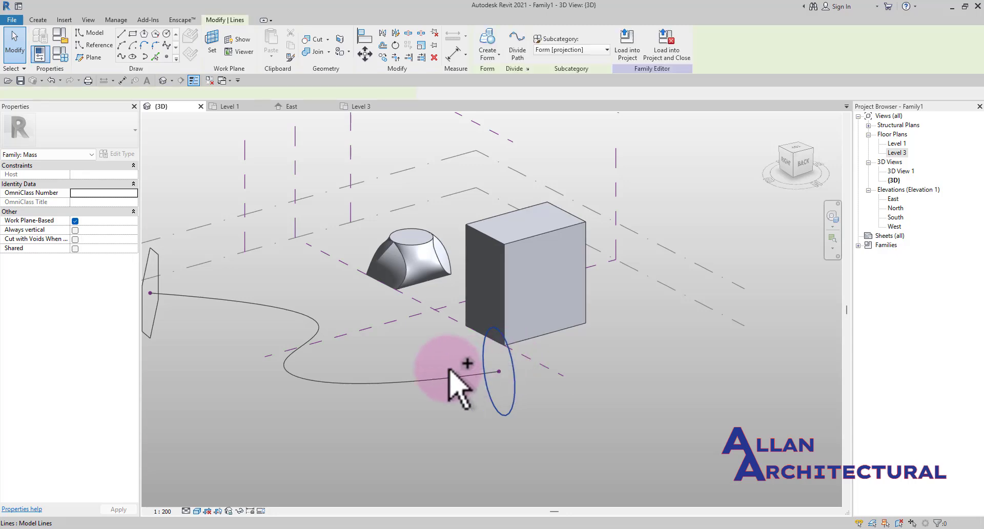
{"action": "left_click", "coordinate": [413, 380]}
{"action": "left_click_drag", "start_coordinate": [413, 381], "coordinate": [442, 380]}
{"action": "scroll", "coordinate": [442, 380], "scroll_direction": "down", "scroll_amount": 3}
{"action": "left_click", "coordinate": [279, 329], "text": "ctrl"}
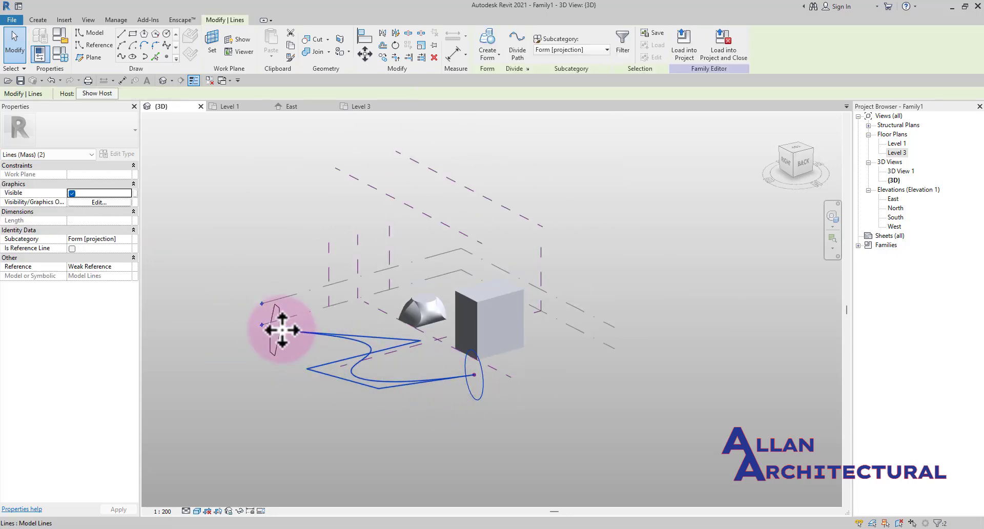
{"action": "scroll", "coordinate": [278, 315], "scroll_direction": "up", "scroll_amount": 3}
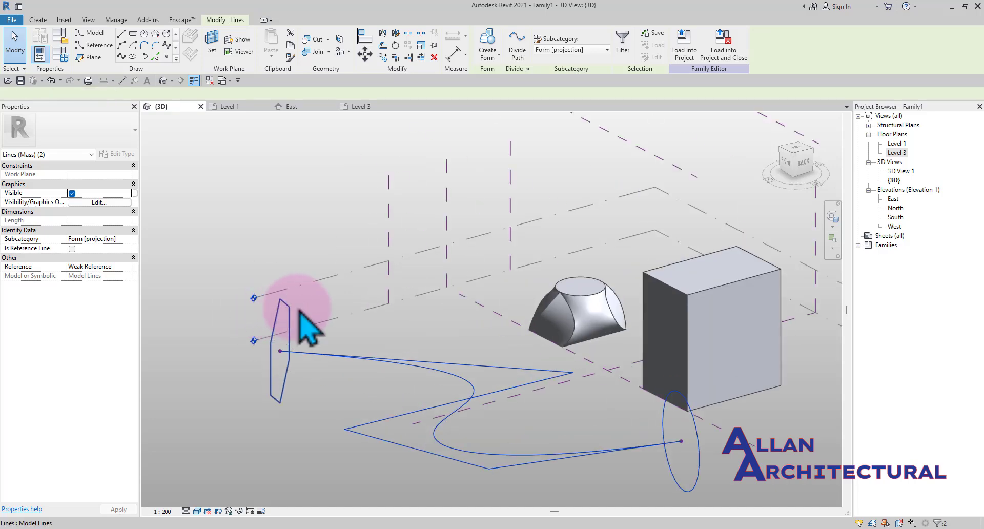
{"action": "scroll", "coordinate": [320, 310], "scroll_direction": "down", "scroll_amount": 2}
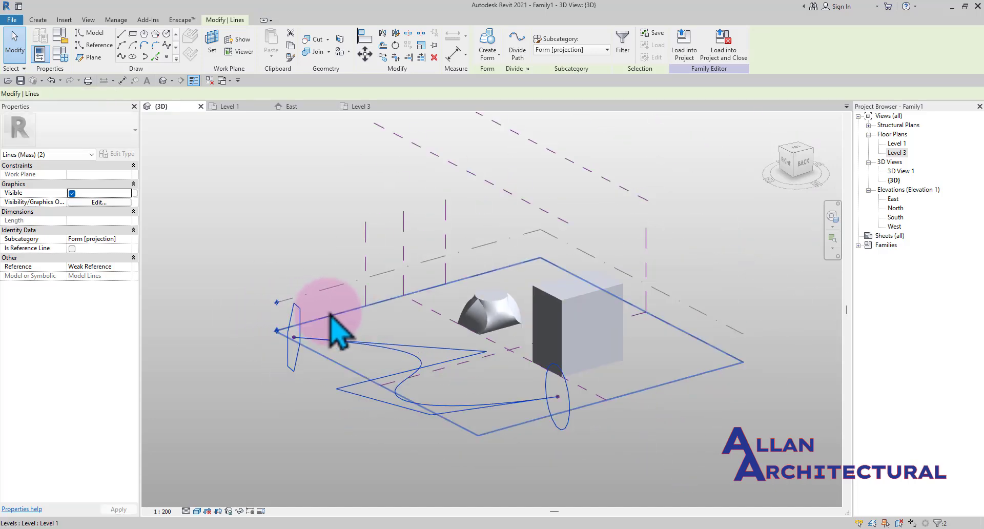
{"action": "left_click", "coordinate": [492, 40]}
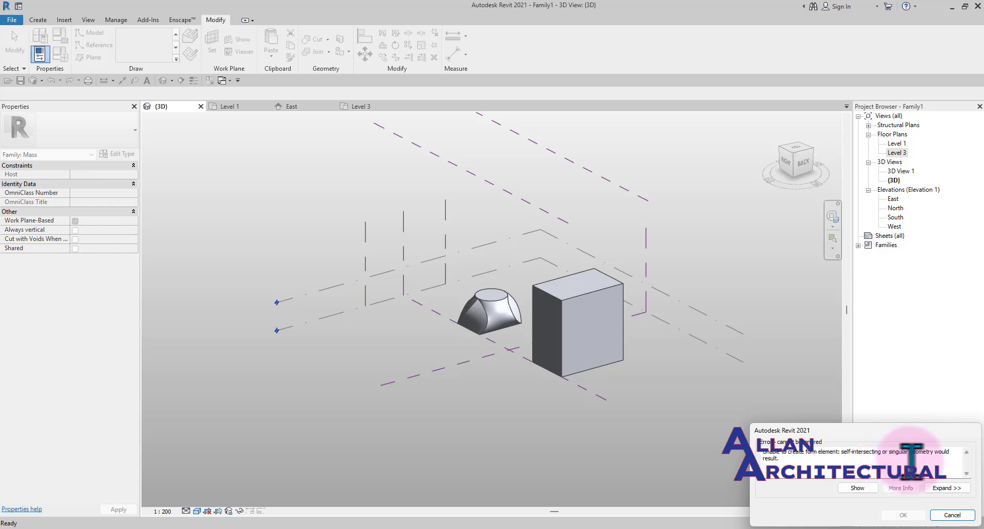
{"action": "left_click", "coordinate": [954, 515]}
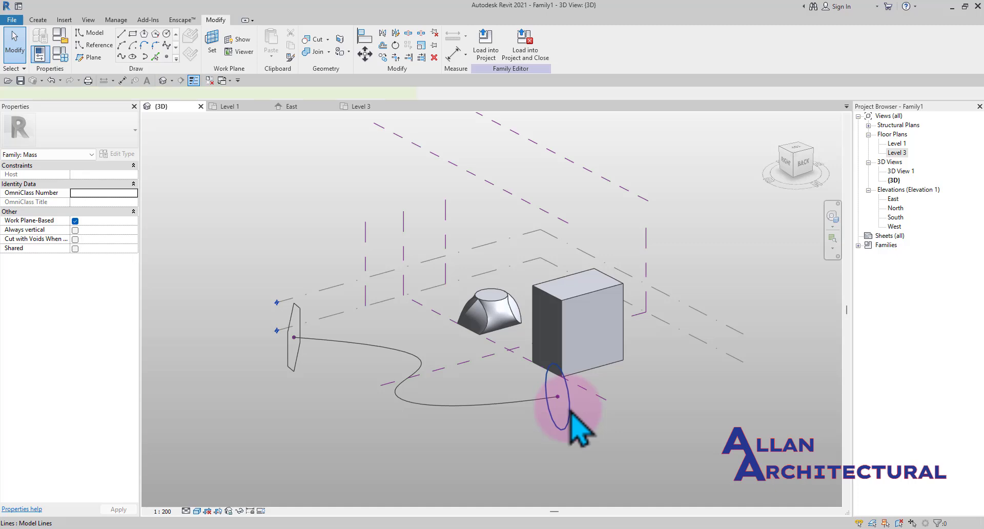
Remove the circle profile and its reference point from the spline's far end
{"action": "left_click", "coordinate": [565, 415]}
{"action": "key", "text": "Delete"}
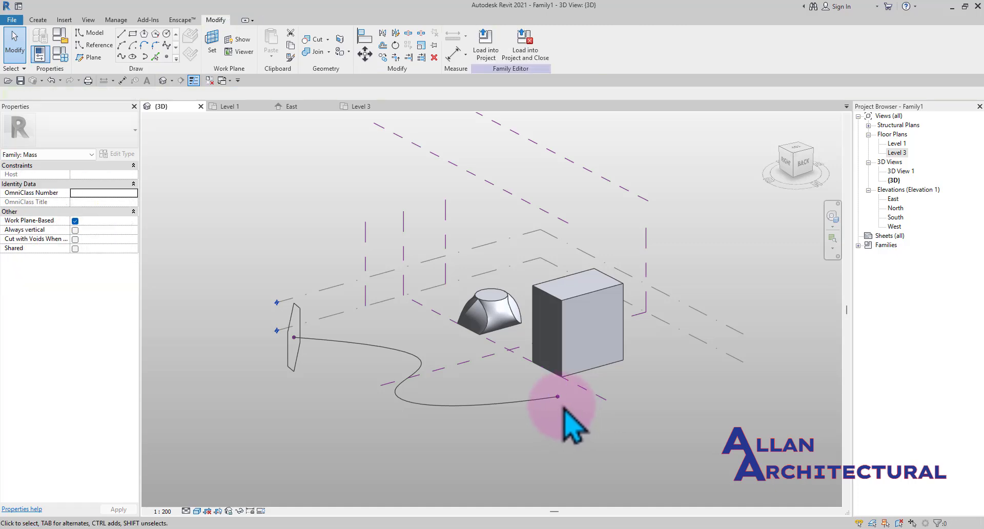
{"action": "left_click", "coordinate": [562, 401]}
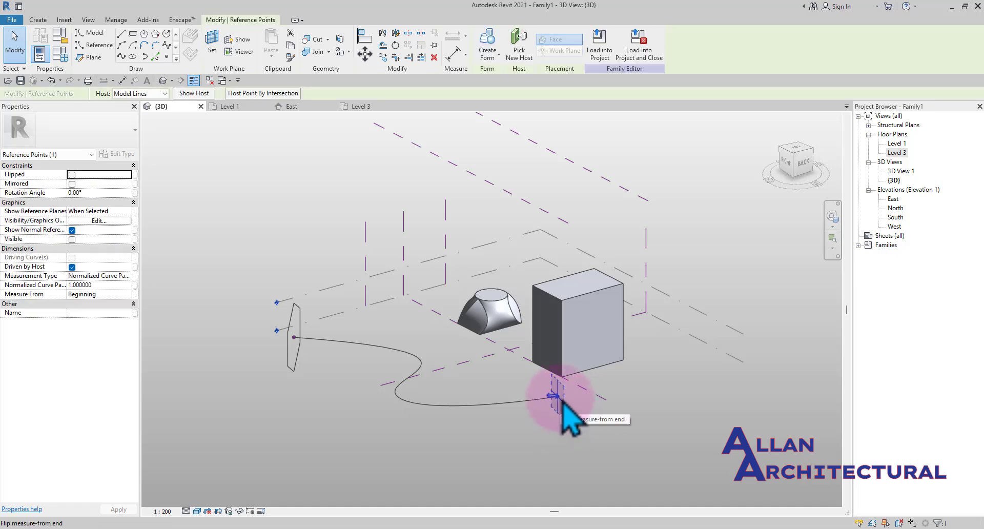
{"action": "left_click", "coordinate": [527, 413]}
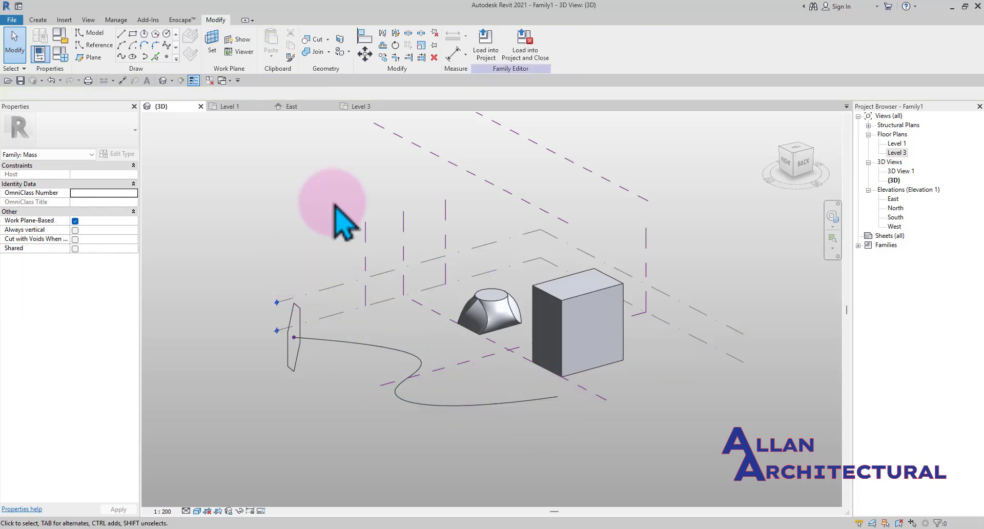
Try to create a form from the hexagon profile and the spline
{"action": "scroll", "coordinate": [295, 336], "scroll_direction": "up", "scroll_amount": 3}
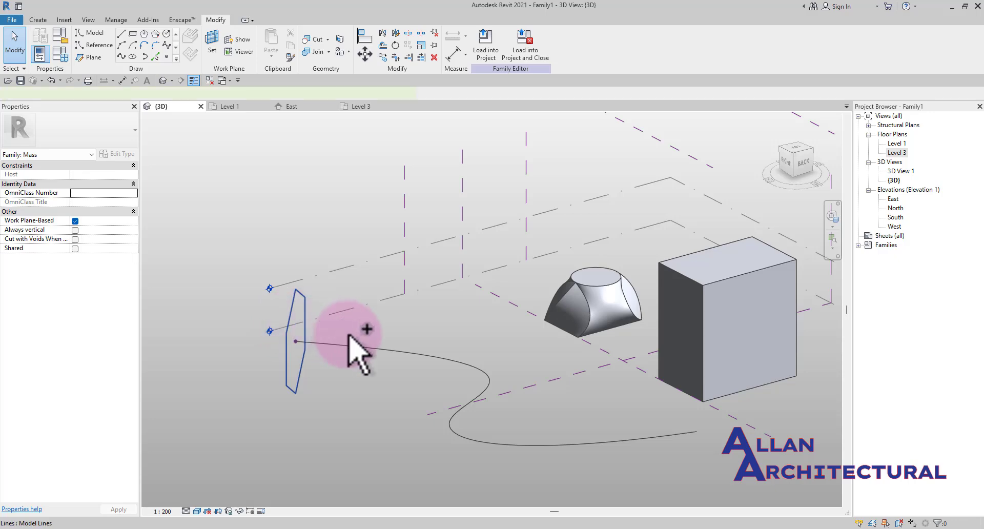
{"action": "left_click", "coordinate": [290, 324]}
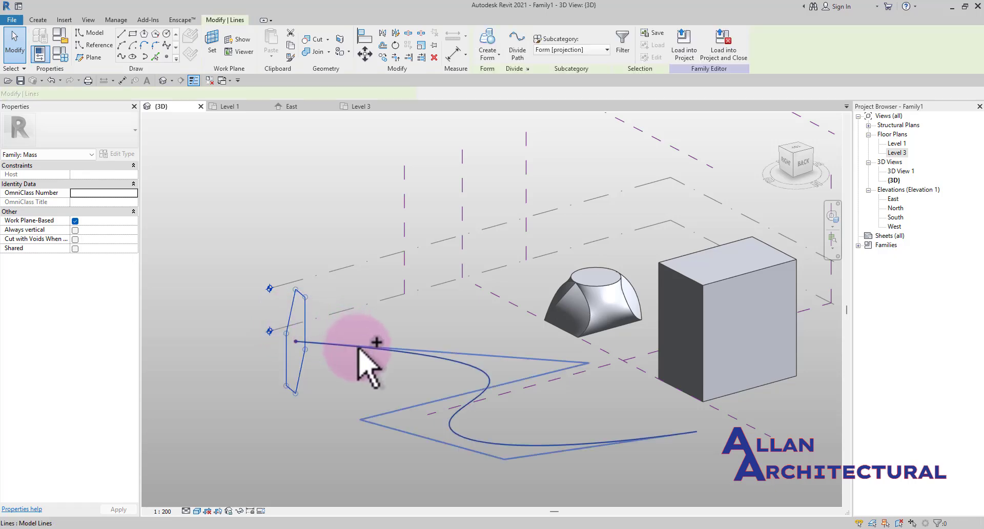
{"action": "left_click", "coordinate": [488, 43]}
{"action": "left_click", "coordinate": [952, 515]}
{"action": "scroll", "coordinate": [461, 364], "scroll_direction": "down", "scroll_amount": 5}
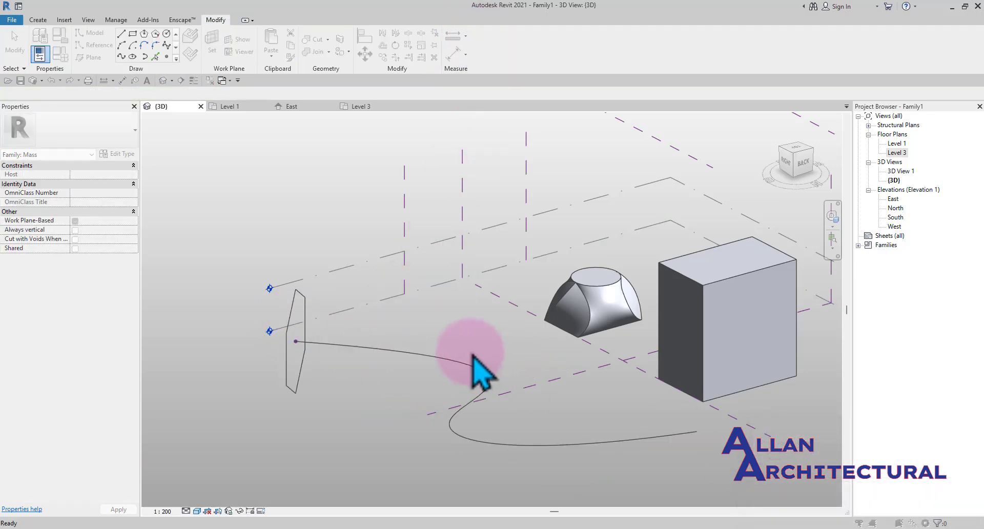
Select the hexagon profile at the spline's start and delete it
{"action": "middle_click_drag", "start_coordinate": [446, 404], "coordinate": [385, 421], "text": "shift"}
{"action": "left_click", "coordinate": [342, 466]}
{"action": "scroll", "coordinate": [349, 430], "scroll_direction": "up", "scroll_amount": 1}
{"action": "left_click", "coordinate": [336, 427]}
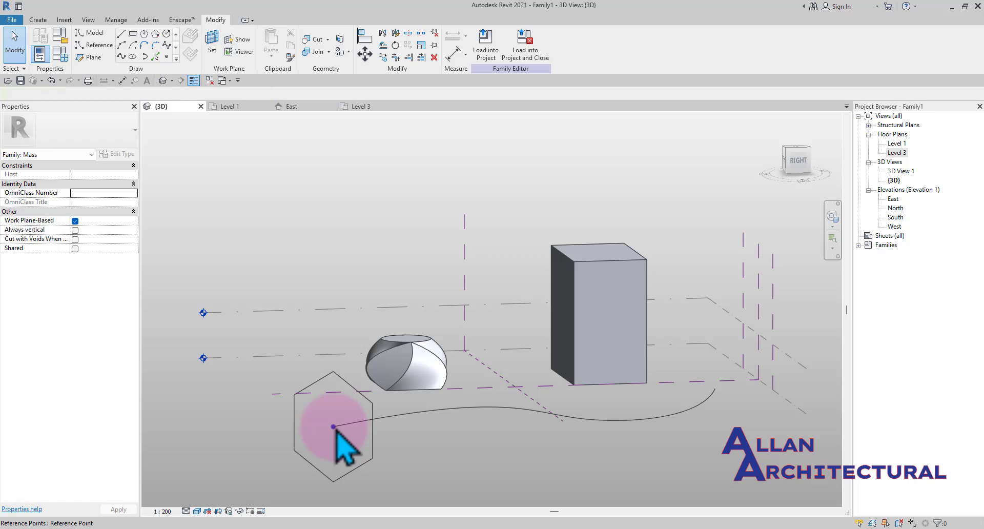
{"action": "left_click", "coordinate": [333, 426]}
{"action": "scroll", "coordinate": [335, 429], "scroll_direction": "up", "scroll_amount": 2}
{"action": "left_click", "coordinate": [389, 390]}
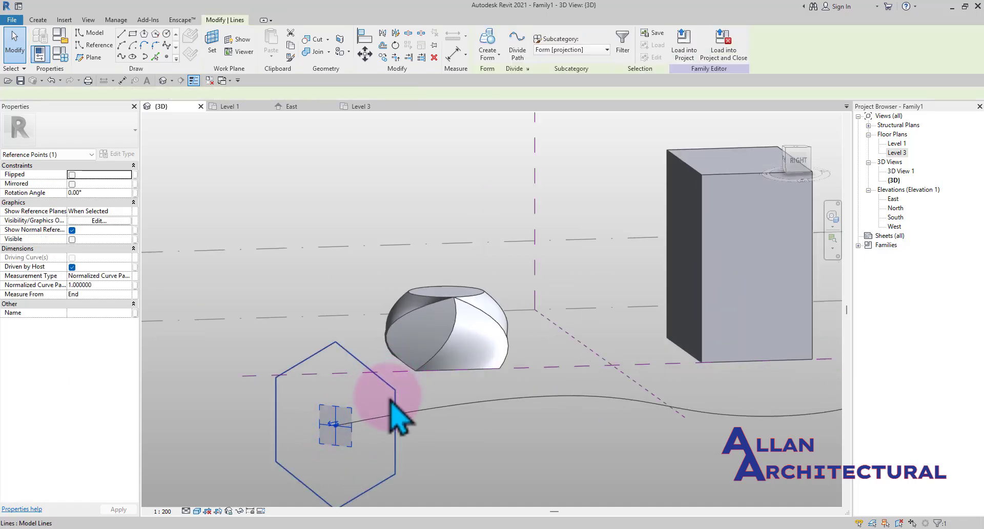
{"action": "mouse_move", "coordinate": [336, 349]}
{"action": "left_mouse_down"}
{"action": "mouse_move", "coordinate": [338, 409]}
{"action": "mouse_move", "coordinate": [359, 353]}
{"action": "mouse_move", "coordinate": [347, 336]}
{"action": "left_mouse_up"}
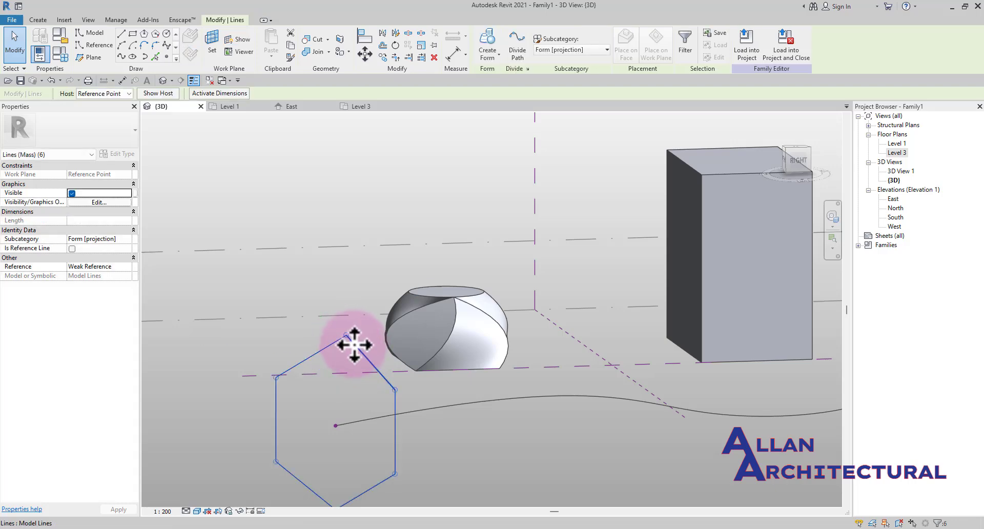
{"action": "key", "text": "Delete"}
{"action": "scroll", "coordinate": [338, 425], "scroll_direction": "up", "scroll_amount": 3}
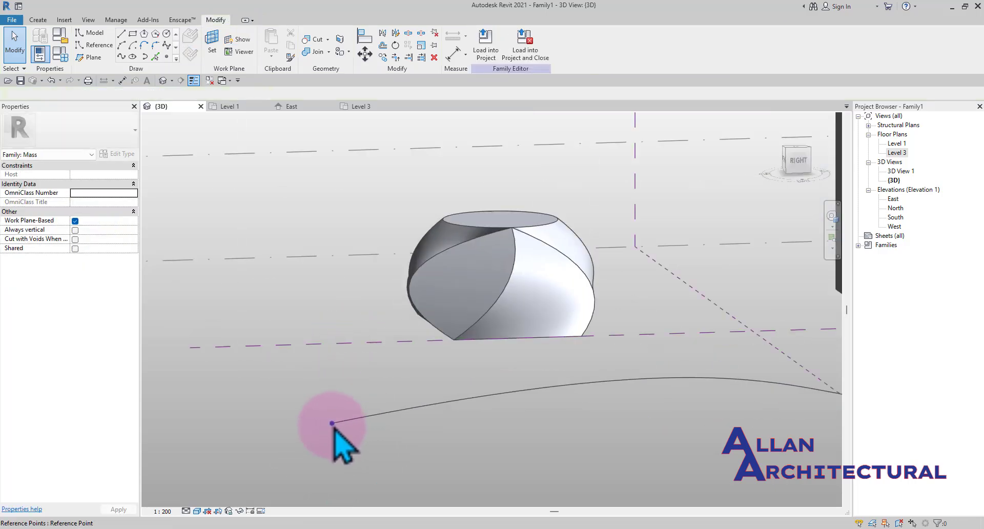
Redraw a six-sided polygon centred on the reference point at the spline's start
{"action": "left_click", "coordinate": [333, 424]}
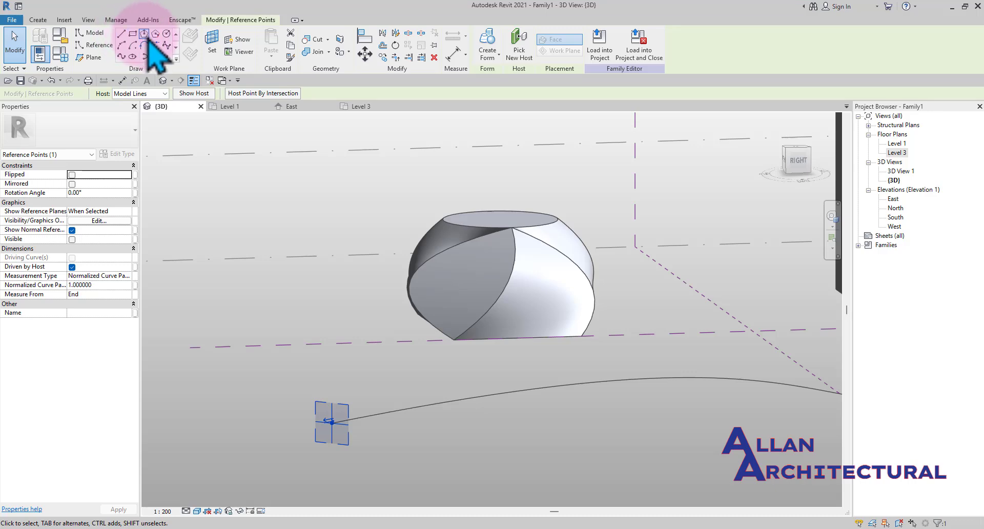
{"action": "left_click", "coordinate": [156, 34]}
{"action": "scroll", "coordinate": [331, 423], "scroll_direction": "up", "scroll_amount": 3}
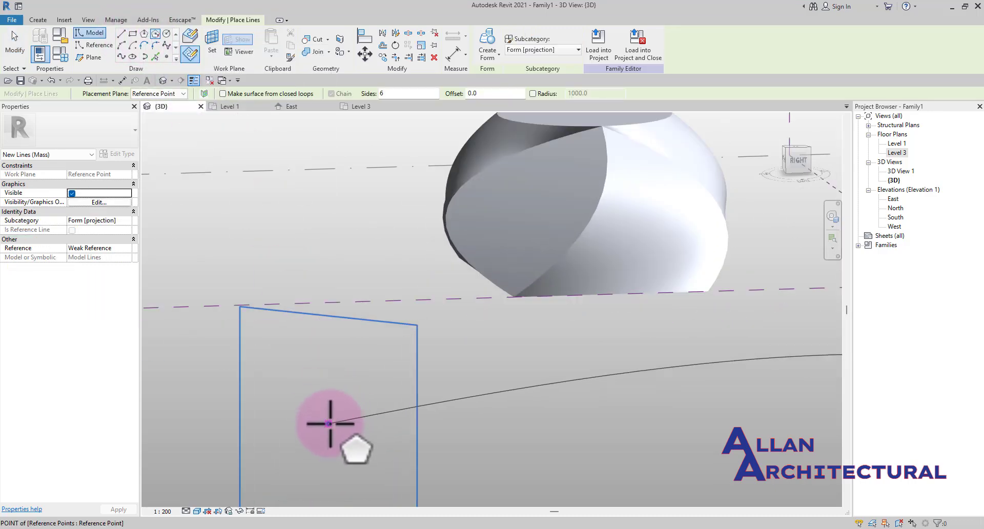
{"action": "left_click", "coordinate": [330, 423]}
{"action": "scroll", "coordinate": [391, 440], "scroll_direction": "down", "scroll_amount": 3}
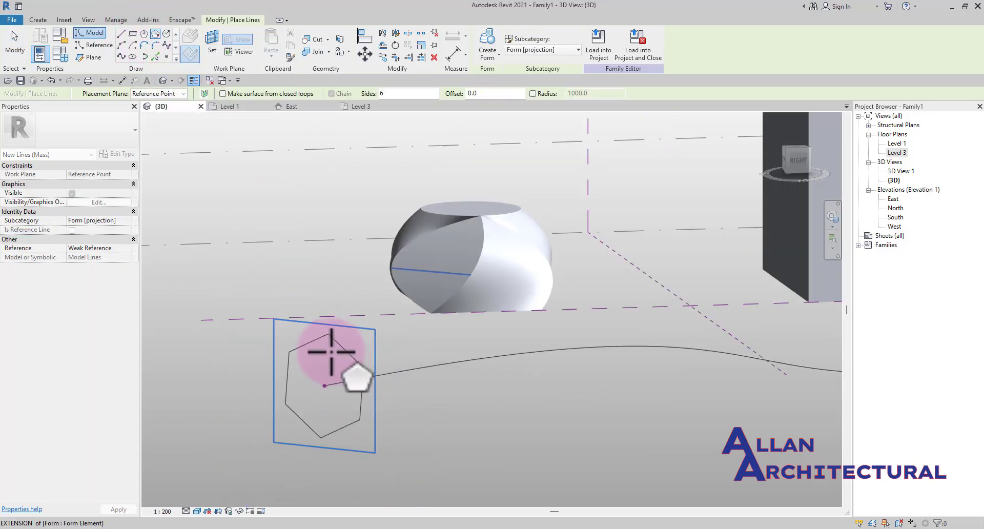
{"action": "left_click", "coordinate": [331, 352]}
{"action": "scroll", "coordinate": [348, 362], "scroll_direction": "down", "scroll_amount": 3}
{"action": "key", "text": "Escape"}
Select the spline together with the new hexagon and create a swept form from them
{"action": "middle_click_drag", "start_coordinate": [485, 403], "coordinate": [400, 417], "text": "shift"}
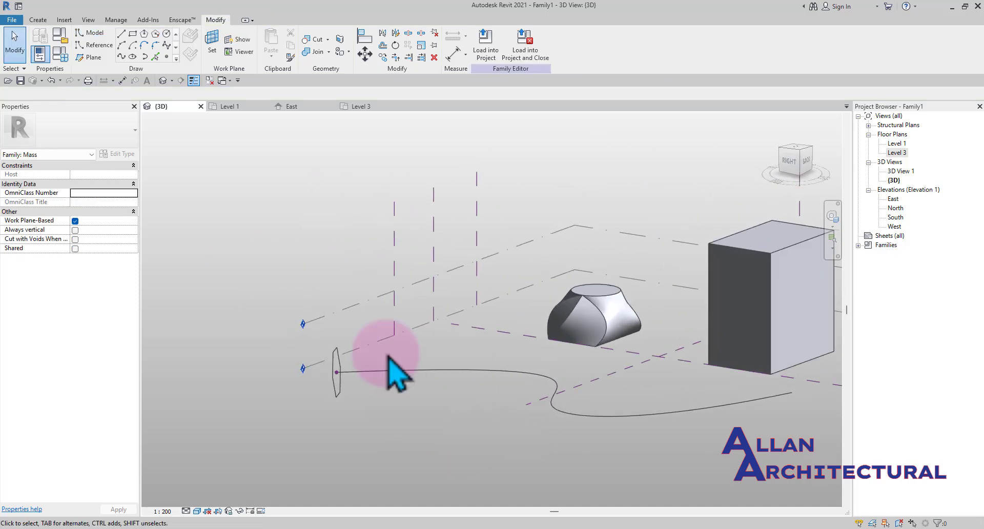
{"action": "middle_click_drag", "start_coordinate": [347, 215], "coordinate": [493, 429], "text": "shift"}
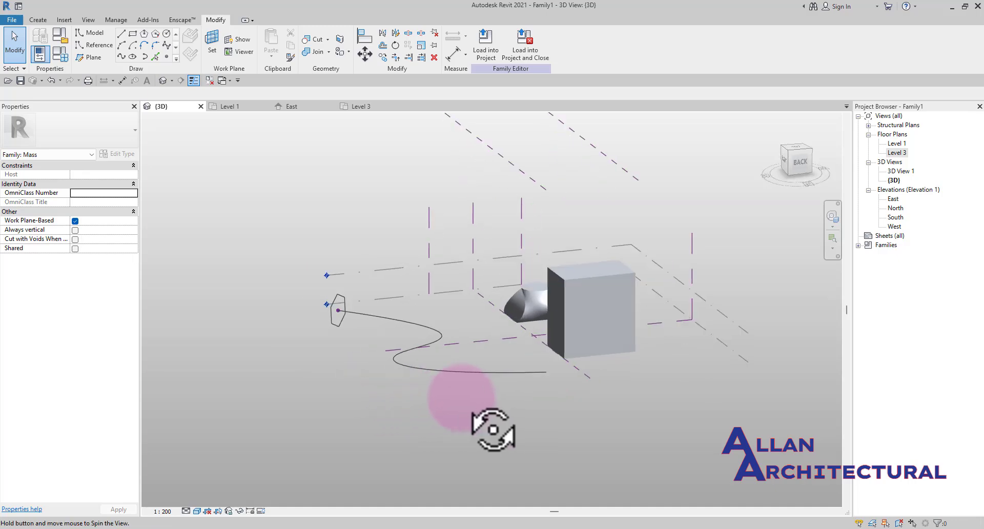
{"action": "middle_click_drag", "start_coordinate": [461, 399], "coordinate": [398, 333], "text": "shift"}
{"action": "scroll", "coordinate": [339, 317], "scroll_direction": "up", "scroll_amount": 3}
{"action": "middle_click_drag", "start_coordinate": [401, 269], "coordinate": [409, 318]}
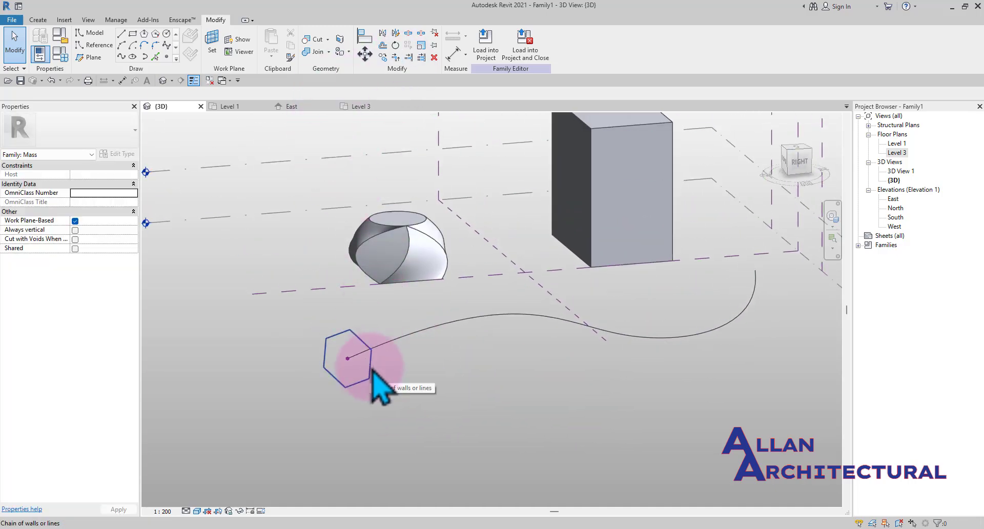
{"action": "left_click", "coordinate": [398, 343]}
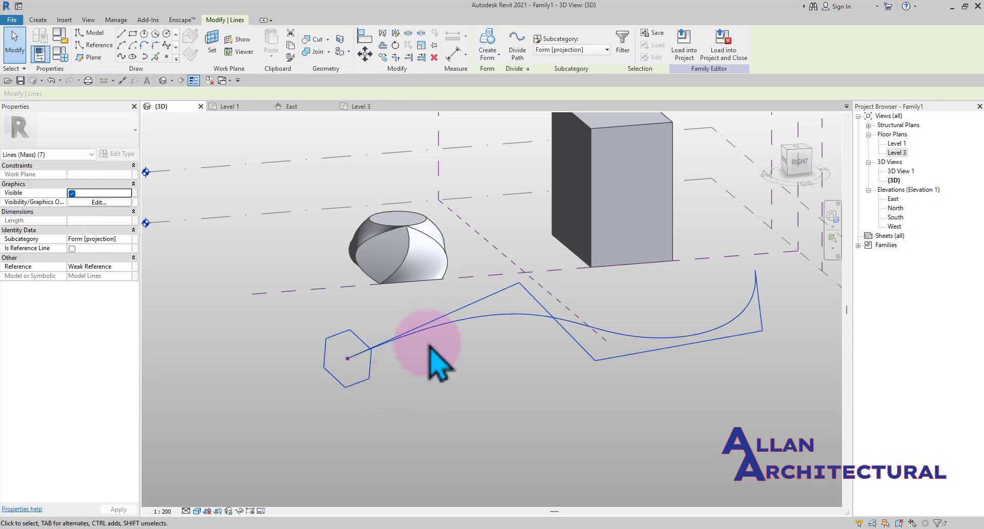
{"action": "left_click", "coordinate": [487, 47]}
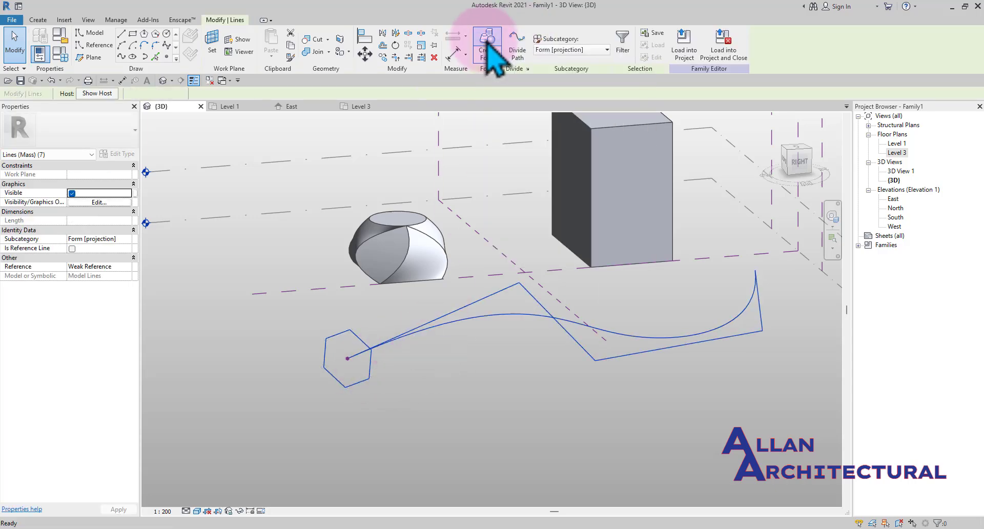
Orbit and zoom around the new swept form to inspect its ends and curve
{"action": "middle_click_drag", "start_coordinate": [556, 341], "coordinate": [420, 321], "text": "shift"}
{"action": "scroll", "coordinate": [405, 313], "scroll_direction": "up", "scroll_amount": 3}
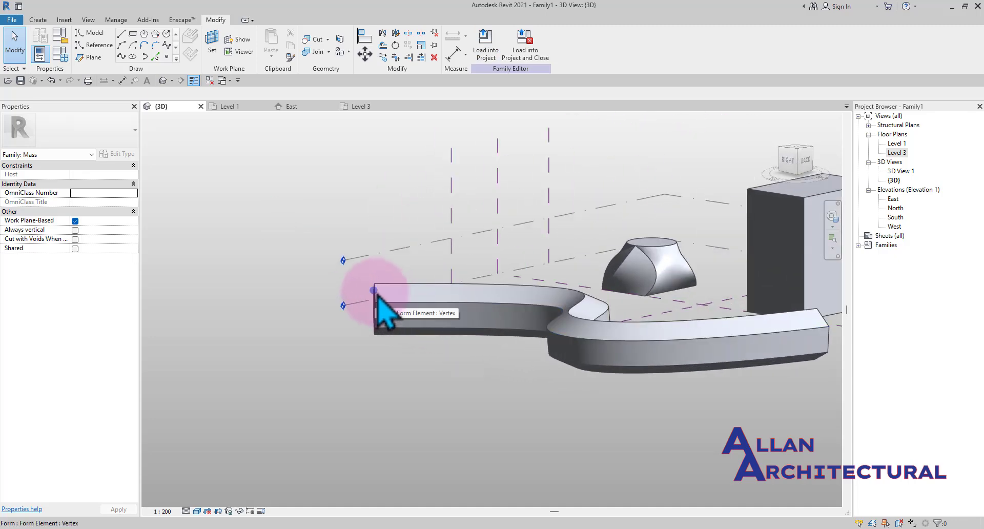
{"action": "scroll", "coordinate": [378, 299], "scroll_direction": "down", "scroll_amount": 4}
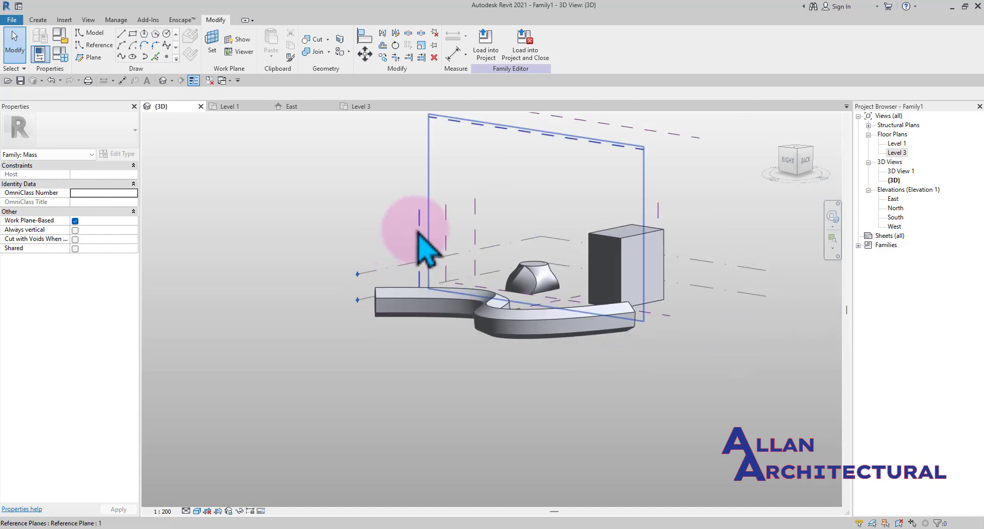
{"action": "middle_click_drag", "start_coordinate": [389, 314], "coordinate": [444, 334], "text": "shift"}
{"action": "scroll", "coordinate": [374, 297], "scroll_direction": "up", "scroll_amount": 5}
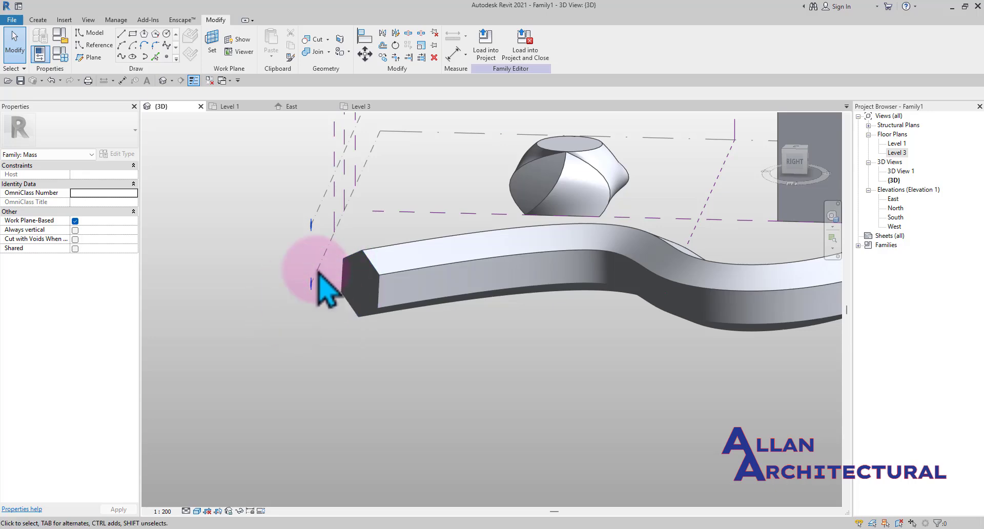
{"action": "scroll", "coordinate": [403, 310], "scroll_direction": "down", "scroll_amount": 3}
{"action": "scroll", "coordinate": [396, 307], "scroll_direction": "up", "scroll_amount": 3}
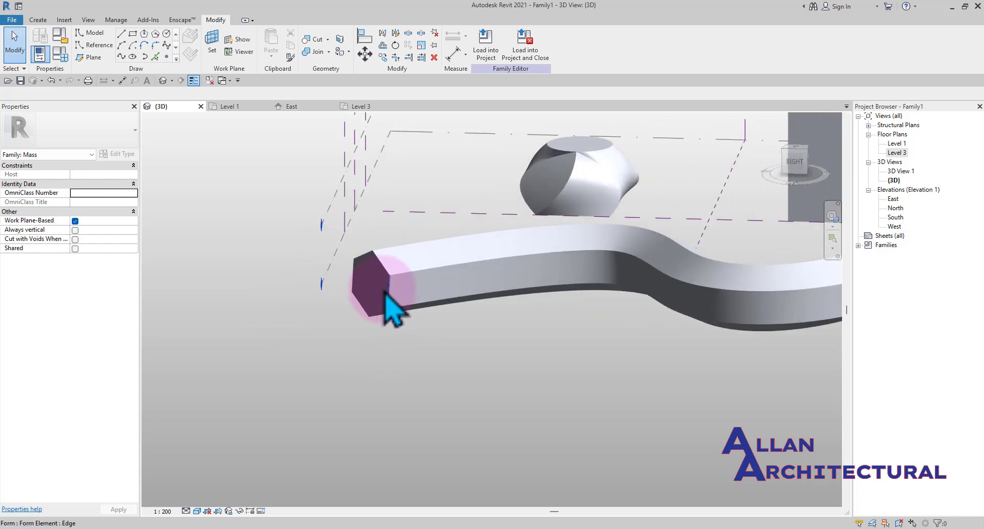
{"action": "scroll", "coordinate": [477, 289], "scroll_direction": "down", "scroll_amount": 5}
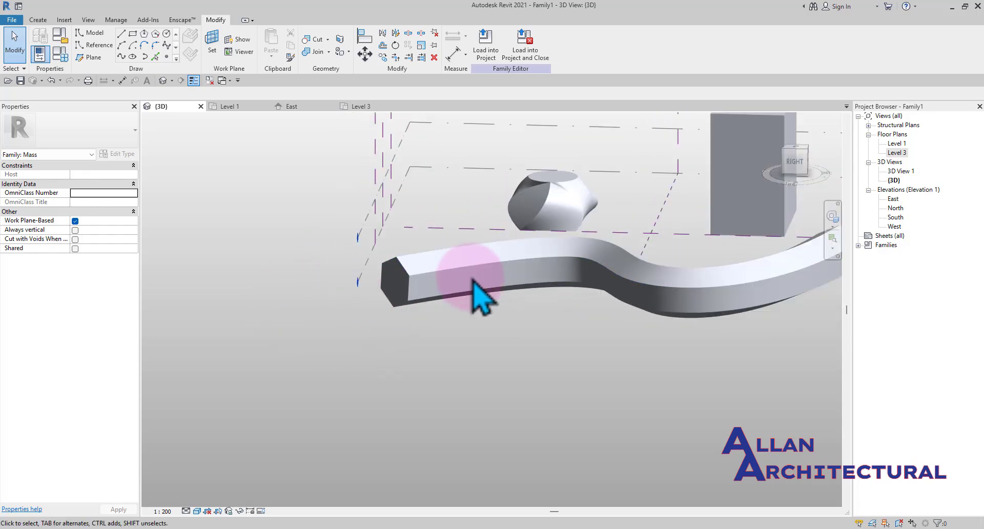
{"action": "middle_click_drag", "start_coordinate": [576, 287], "coordinate": [640, 292], "text": "shift"}
{"action": "scroll", "coordinate": [556, 275], "scroll_direction": "up", "scroll_amount": 4}
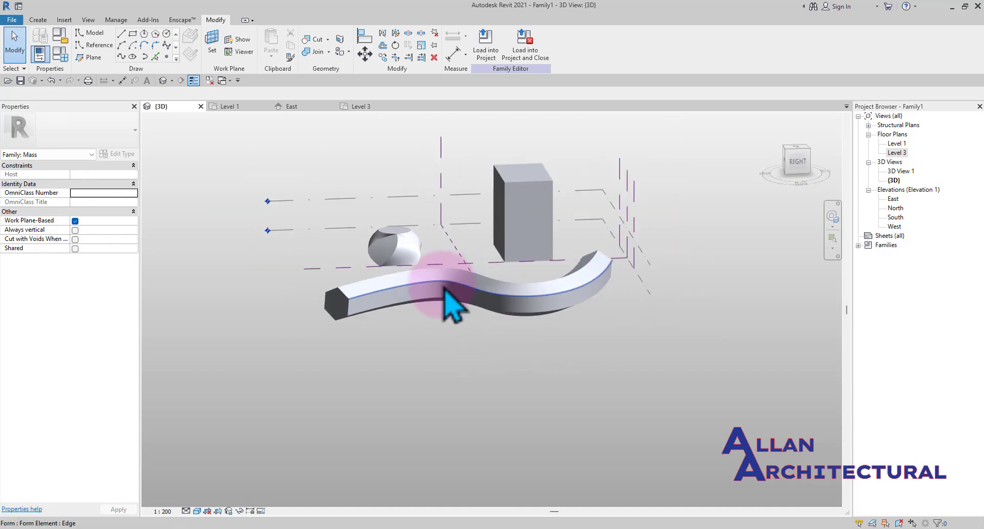
{"action": "middle_click_drag", "start_coordinate": [445, 290], "coordinate": [615, 325], "text": "shift"}
{"action": "scroll", "coordinate": [345, 292], "scroll_direction": "up", "scroll_amount": 5}
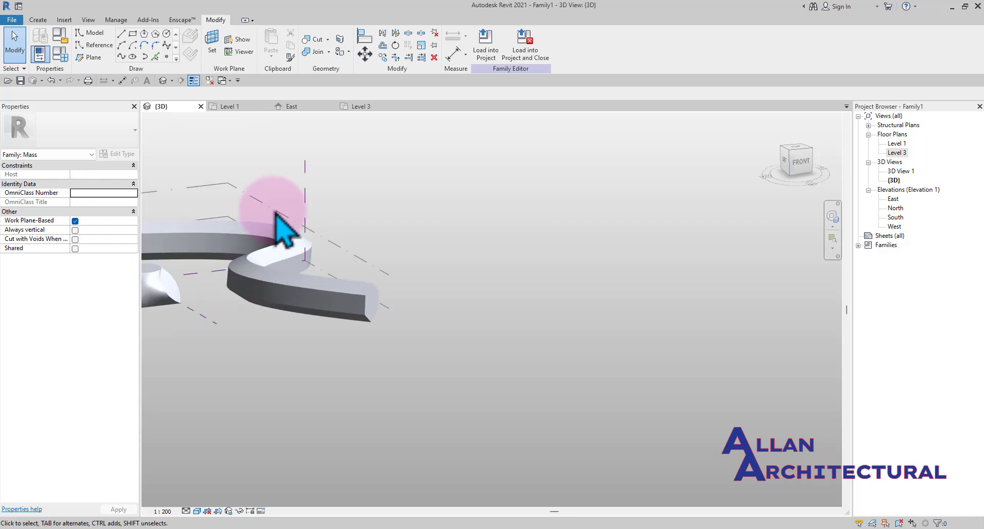
Select the swept form and orbit and zoom around it to examine its edges and curvature
{"action": "middle_click_drag", "start_coordinate": [276, 211], "coordinate": [336, 247], "text": "shift"}
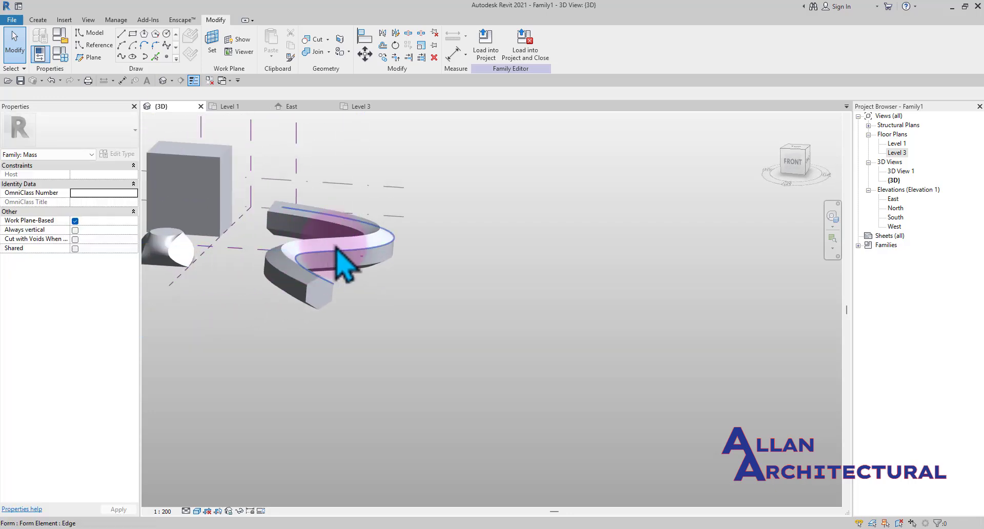
{"action": "middle_click_drag", "start_coordinate": [401, 253], "coordinate": [267, 299], "text": "shift"}
{"action": "scroll", "coordinate": [422, 264], "scroll_direction": "up", "scroll_amount": 3}
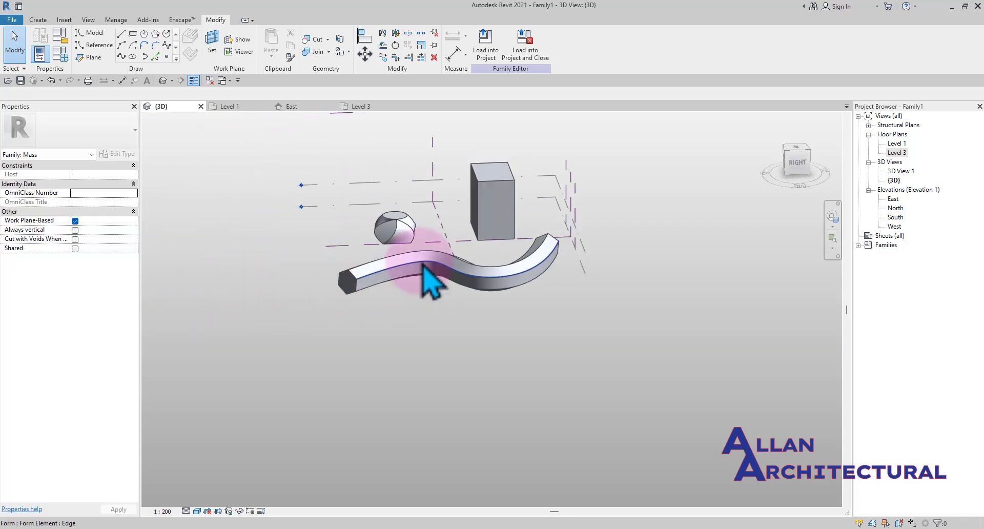
{"action": "scroll", "coordinate": [423, 264], "scroll_direction": "up", "scroll_amount": 3}
{"action": "scroll", "coordinate": [477, 265], "scroll_direction": "down", "scroll_amount": 3}
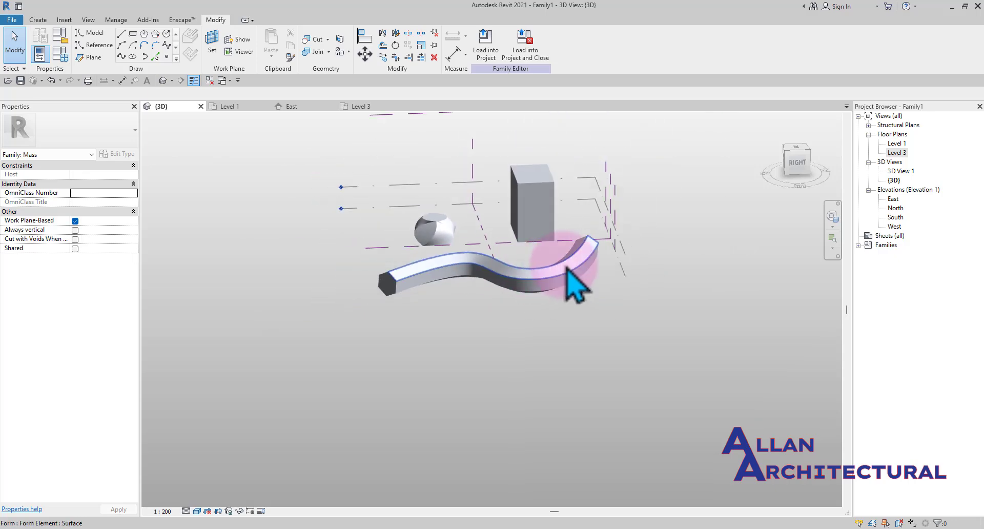
{"action": "middle_click_drag", "start_coordinate": [567, 283], "coordinate": [532, 285], "text": "shift"}
{"action": "scroll", "coordinate": [422, 284], "scroll_direction": "up", "scroll_amount": 3}
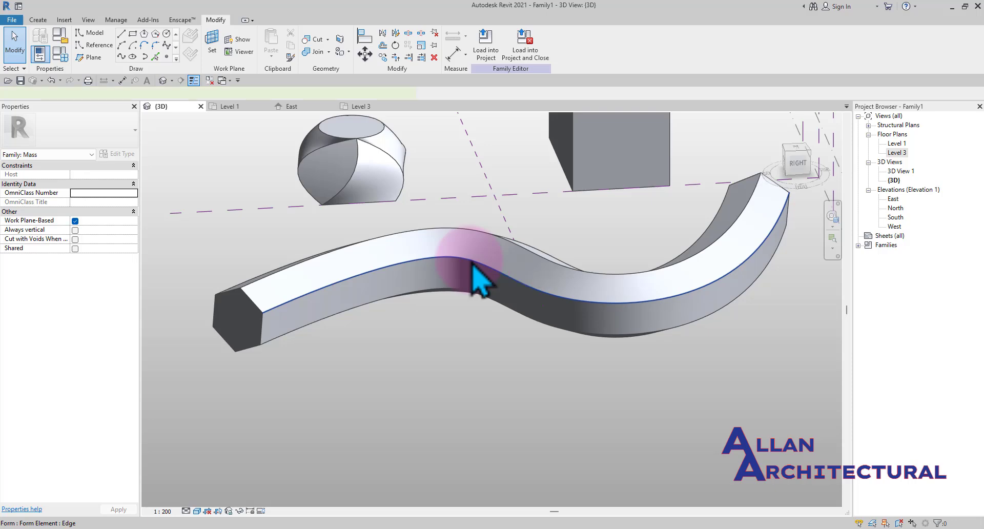
{"action": "left_click", "coordinate": [472, 264]}
{"action": "middle_click_drag", "start_coordinate": [473, 264], "coordinate": [500, 308], "text": "shift"}
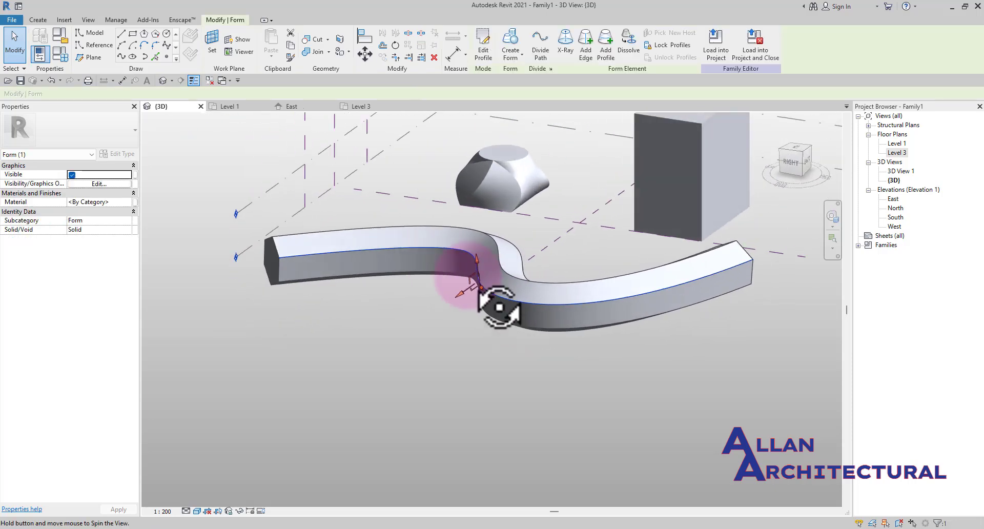
{"action": "scroll", "coordinate": [471, 261], "scroll_direction": "up", "scroll_amount": 2}
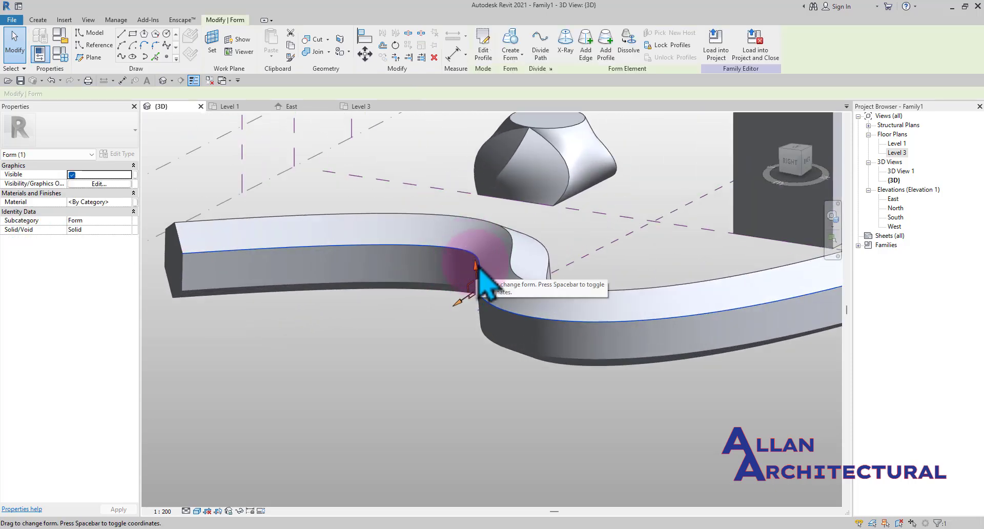
{"action": "left_click_drag", "start_coordinate": [482, 233], "coordinate": [482, 232]}
{"action": "scroll", "coordinate": [516, 274], "scroll_direction": "down", "scroll_amount": 3}
{"action": "middle_click_drag", "start_coordinate": [517, 274], "coordinate": [532, 269], "text": "shift"}
{"action": "middle_click_drag", "start_coordinate": [563, 298], "coordinate": [648, 282], "text": "shift"}
{"action": "scroll", "coordinate": [582, 285], "scroll_direction": "up", "scroll_amount": 6}
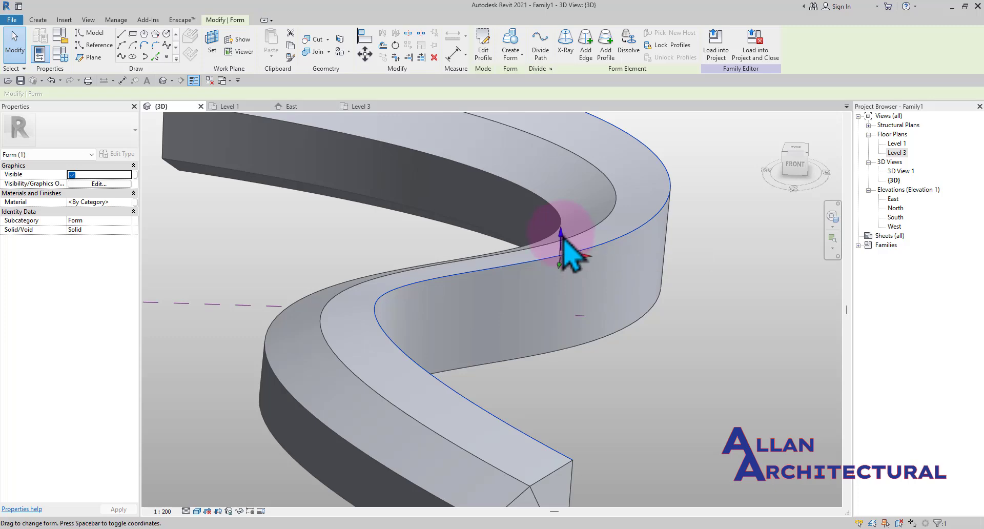
Select an edge of the swept form and orbit to view the sweep from several sides
{"action": "left_click", "coordinate": [564, 196]}
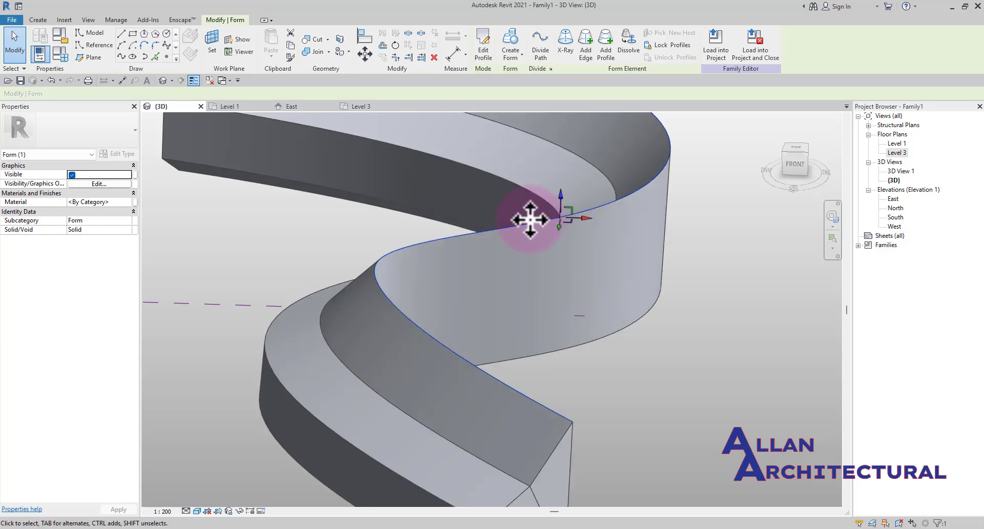
{"action": "scroll", "coordinate": [530, 219], "scroll_direction": "down", "scroll_amount": 4}
{"action": "middle_click_drag", "start_coordinate": [484, 305], "coordinate": [496, 262], "text": "shift"}
{"action": "scroll", "coordinate": [518, 221], "scroll_direction": "up", "scroll_amount": 5}
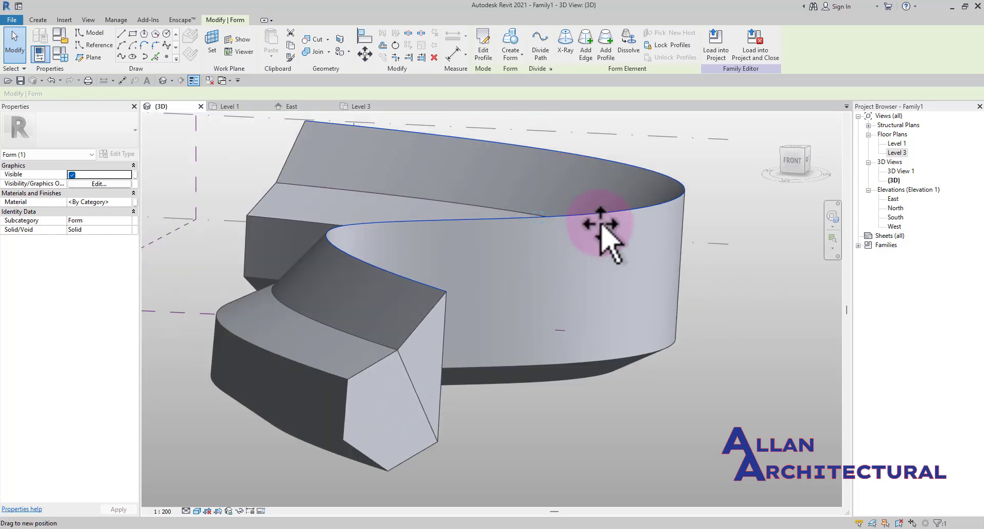
{"action": "scroll", "coordinate": [461, 248], "scroll_direction": "down", "scroll_amount": 3}
{"action": "middle_click_drag", "start_coordinate": [468, 246], "coordinate": [630, 292], "text": "shift"}
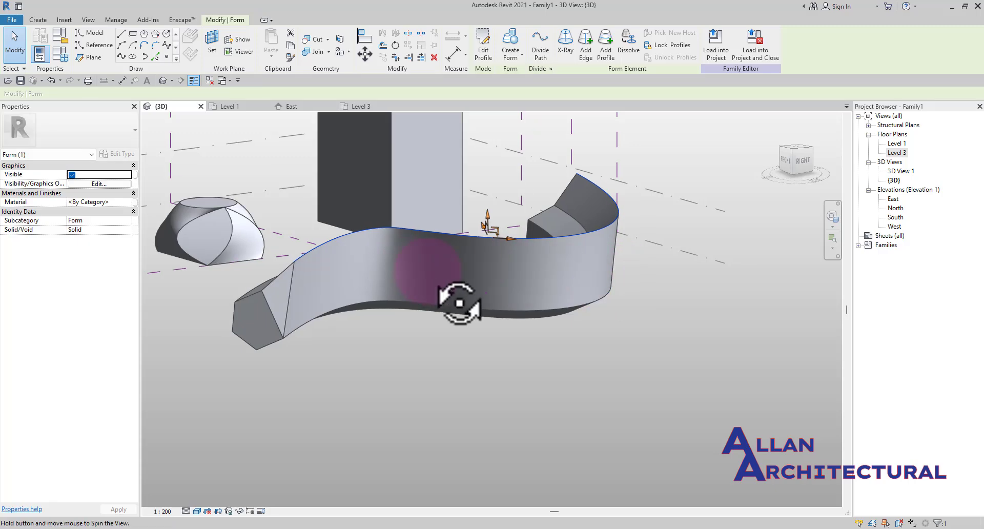
{"action": "middle_click_drag", "start_coordinate": [457, 307], "coordinate": [547, 287], "text": "shift"}
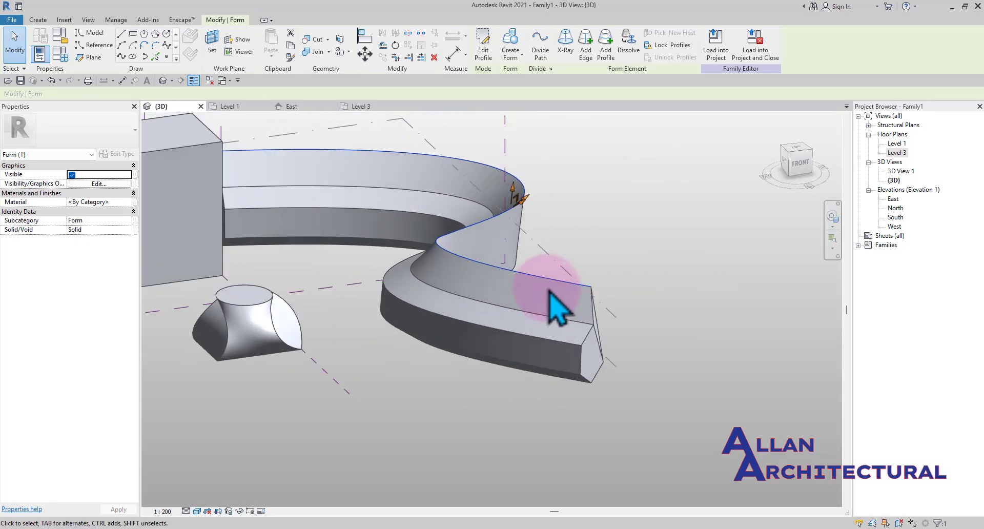
{"action": "scroll", "coordinate": [522, 255], "scroll_direction": "up", "scroll_amount": 1}
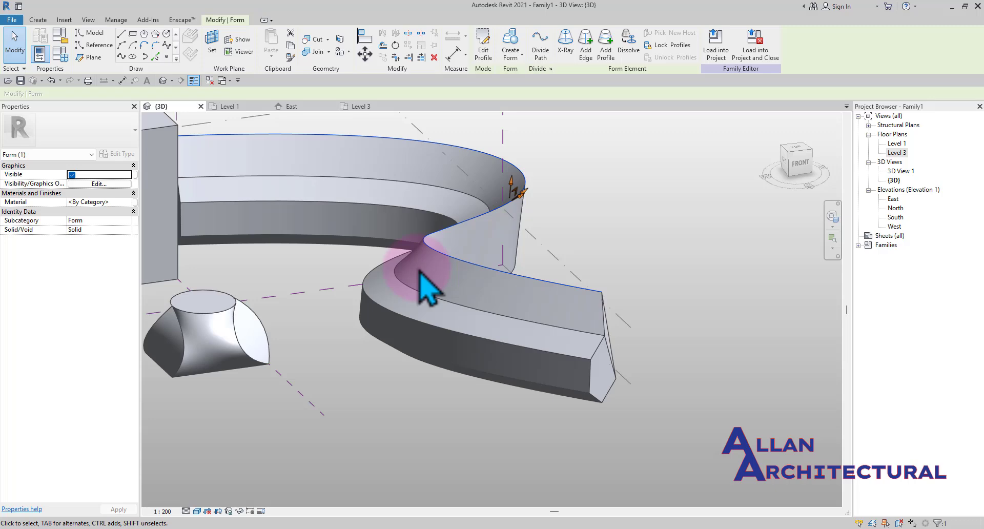
{"action": "middle_click_drag", "start_coordinate": [418, 269], "coordinate": [492, 254], "text": "shift"}
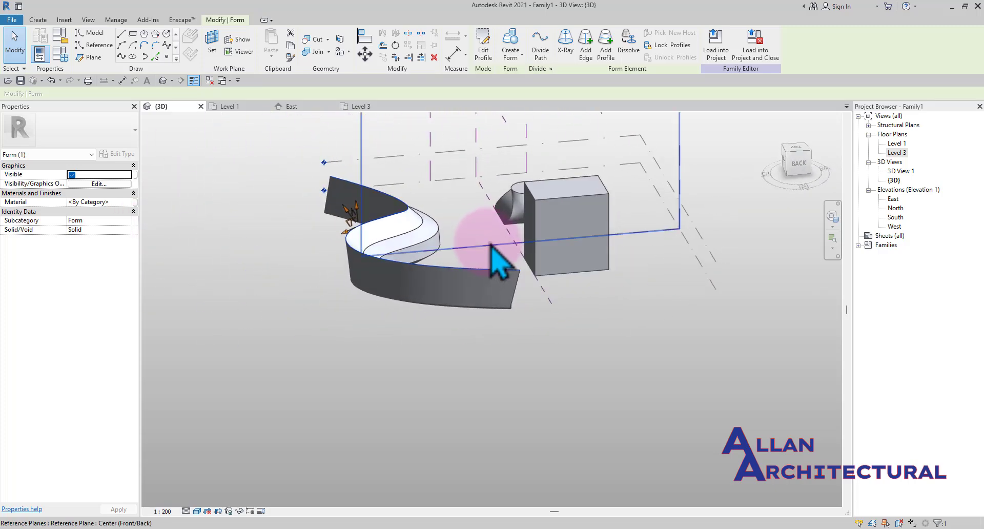
{"action": "middle_click_drag", "start_coordinate": [473, 246], "coordinate": [261, 257], "text": "shift"}
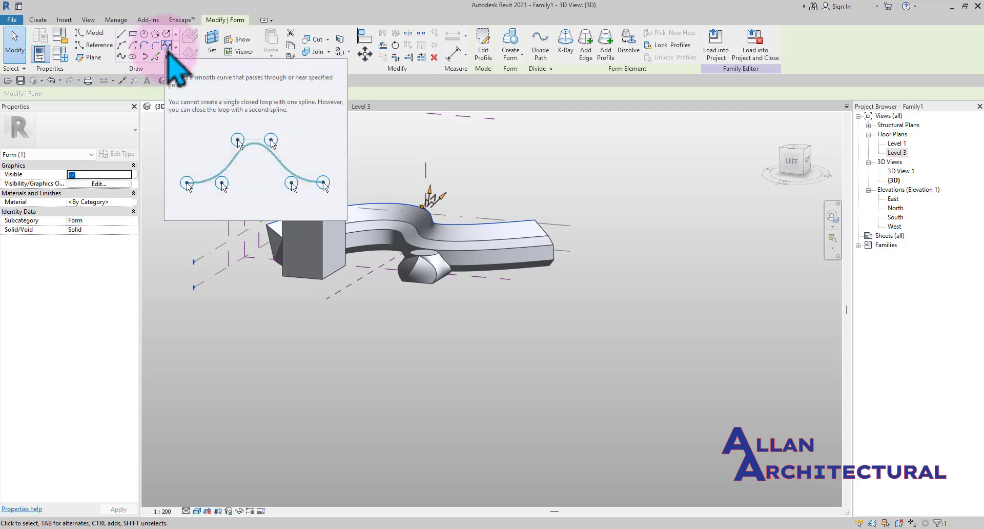
{"action": "left_click", "coordinate": [122, 58]}
{"action": "scroll", "coordinate": [342, 303], "scroll_direction": "up", "scroll_amount": 2}
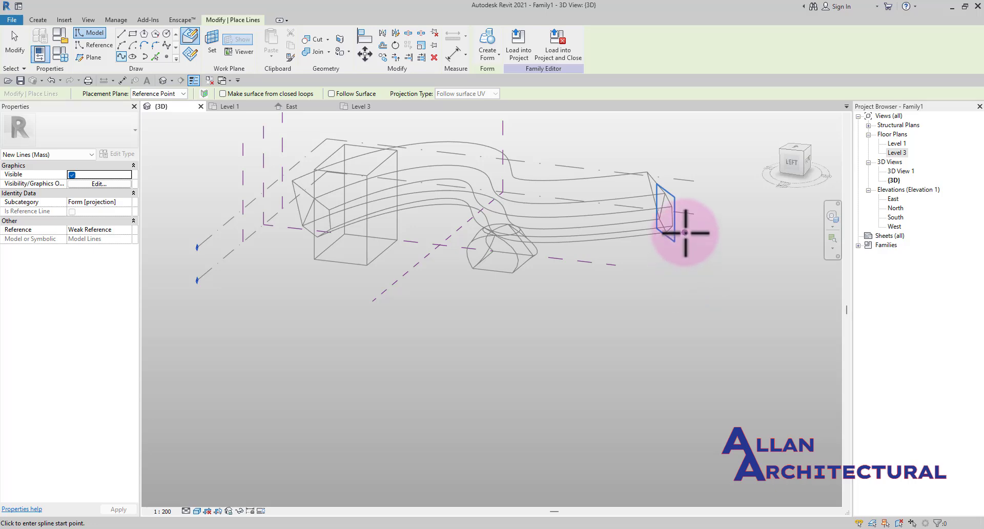
{"action": "key", "text": "Escape"}
{"action": "key", "text": "Escape"}
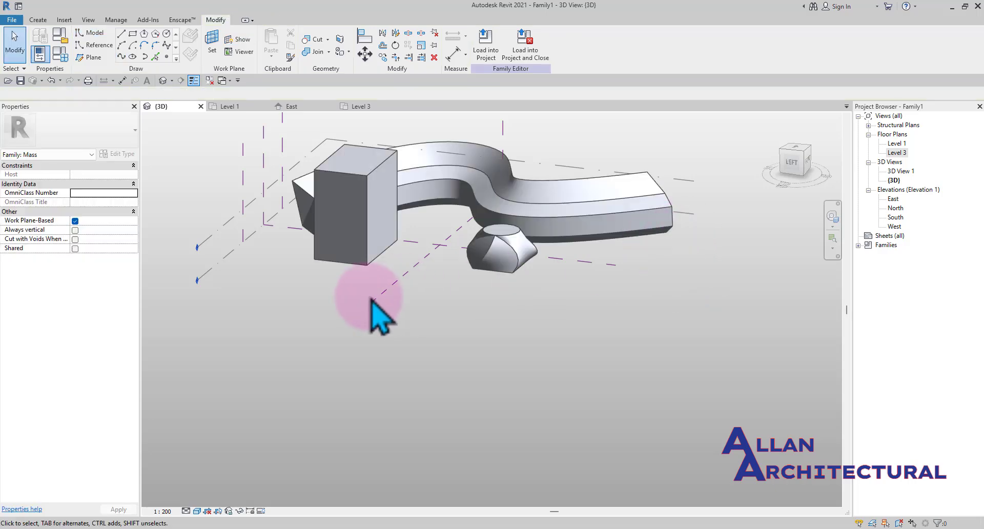
Draw a new four-point spline on Level 1 in front of the existing masses with Spline Through Points
{"action": "left_click", "coordinate": [209, 272]}
{"action": "scroll", "coordinate": [368, 291], "scroll_direction": "down", "scroll_amount": 2}
{"action": "left_click", "coordinate": [333, 341]}
{"action": "scroll", "coordinate": [326, 282], "scroll_direction": "up", "scroll_amount": 4}
{"action": "scroll", "coordinate": [327, 283], "scroll_direction": "down", "scroll_amount": 2}
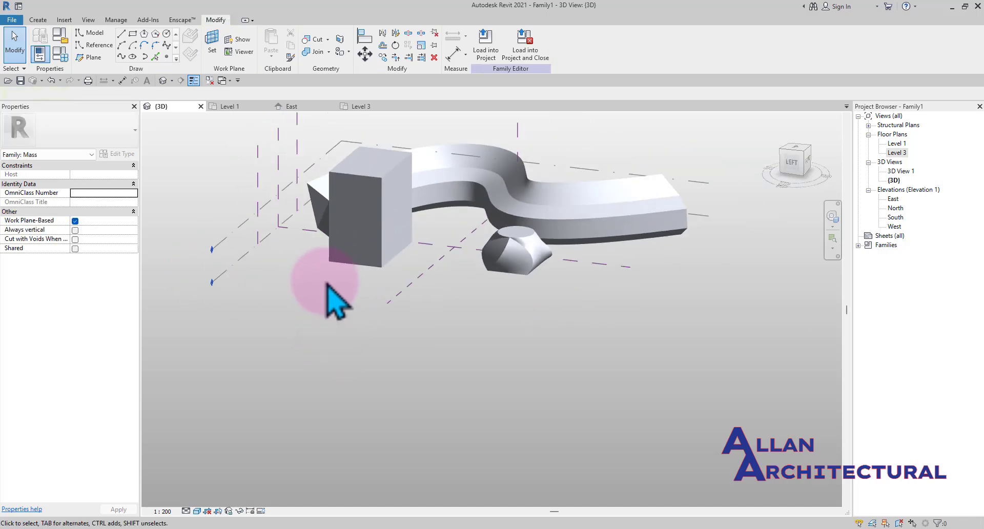
{"action": "middle_click_drag", "start_coordinate": [327, 284], "coordinate": [379, 376], "text": "shift"}
{"action": "scroll", "coordinate": [307, 266], "scroll_direction": "up", "scroll_amount": 1}
{"action": "scroll", "coordinate": [380, 376], "scroll_direction": "up", "scroll_amount": 1}
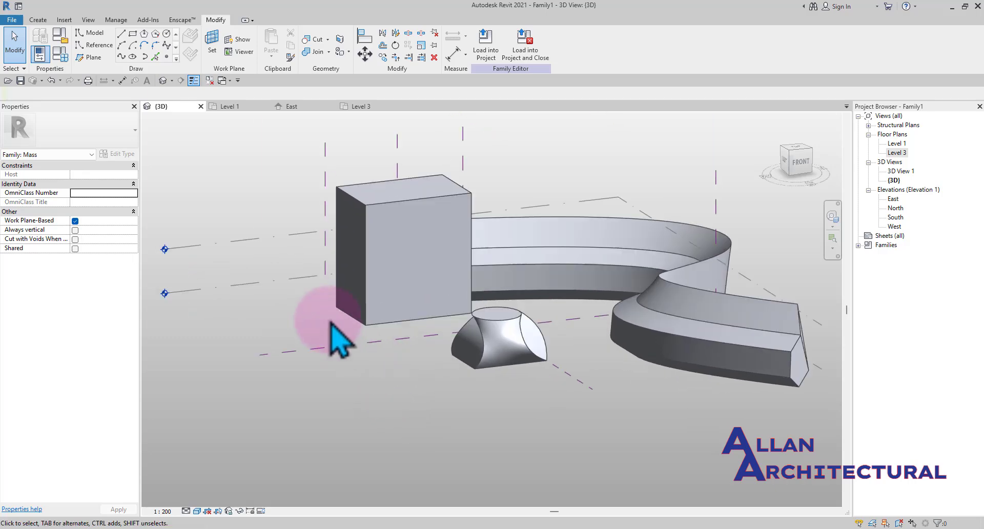
{"action": "scroll", "coordinate": [329, 322], "scroll_direction": "down", "scroll_amount": 2}
{"action": "middle_click_drag", "start_coordinate": [287, 356], "coordinate": [297, 347]}
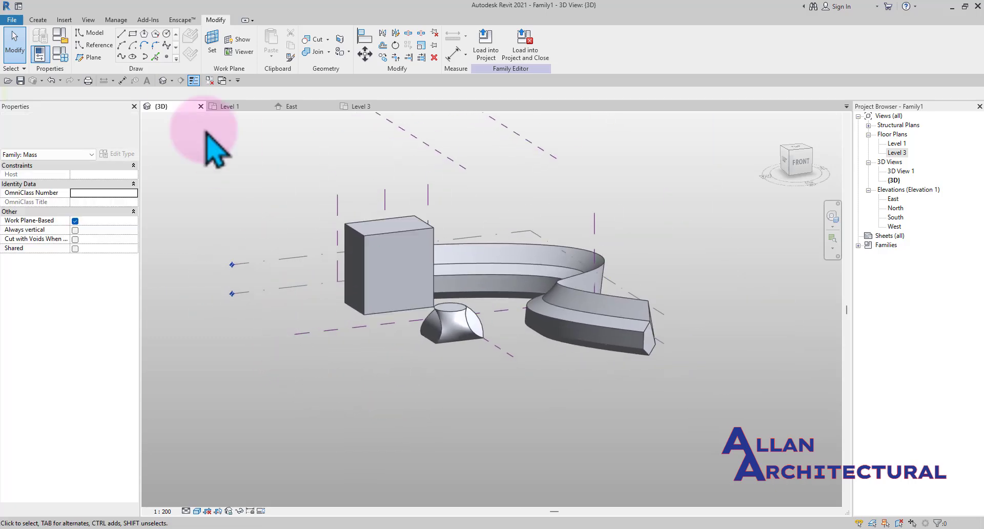
{"action": "left_click", "coordinate": [122, 56]}
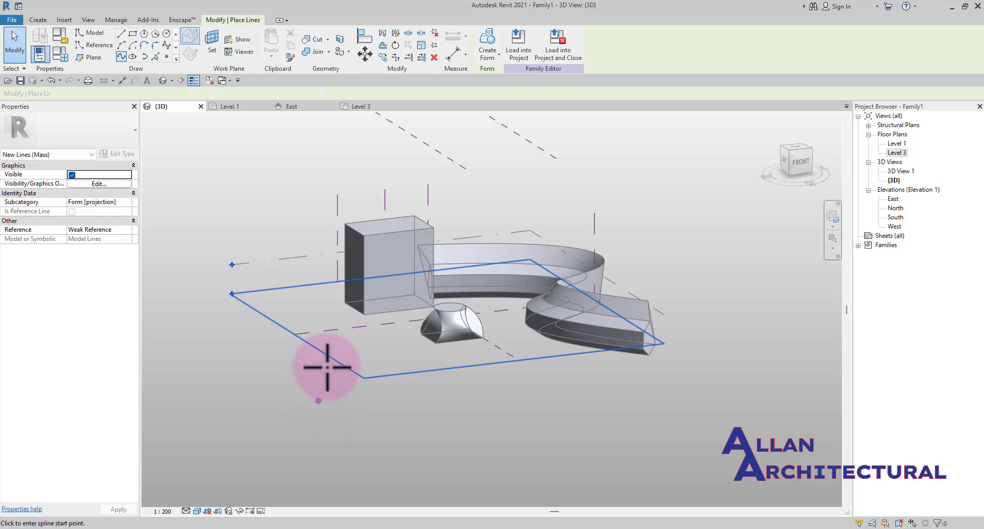
{"action": "middle_click_drag", "start_coordinate": [318, 362], "coordinate": [341, 388], "text": "shift"}
{"action": "scroll", "coordinate": [349, 397], "scroll_direction": "up", "scroll_amount": 3}
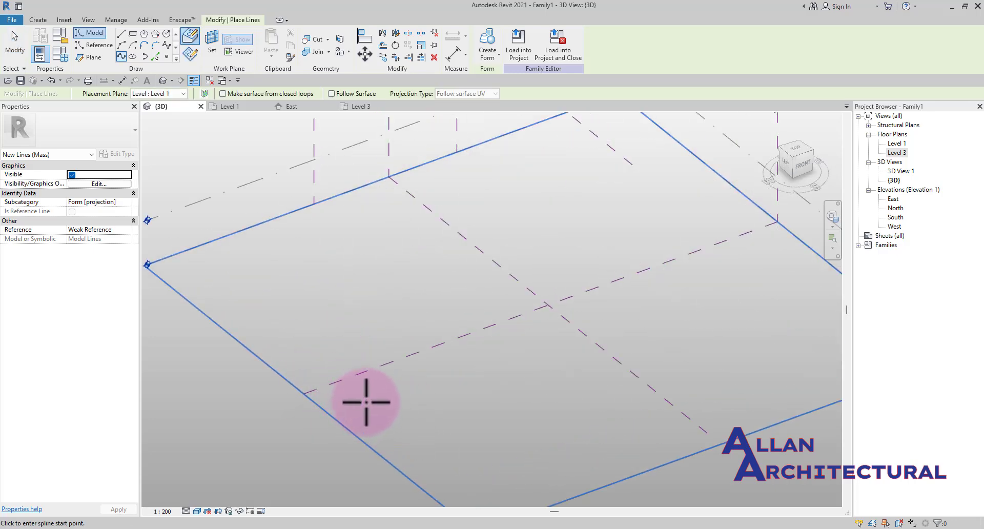
{"action": "left_click", "coordinate": [357, 406]}
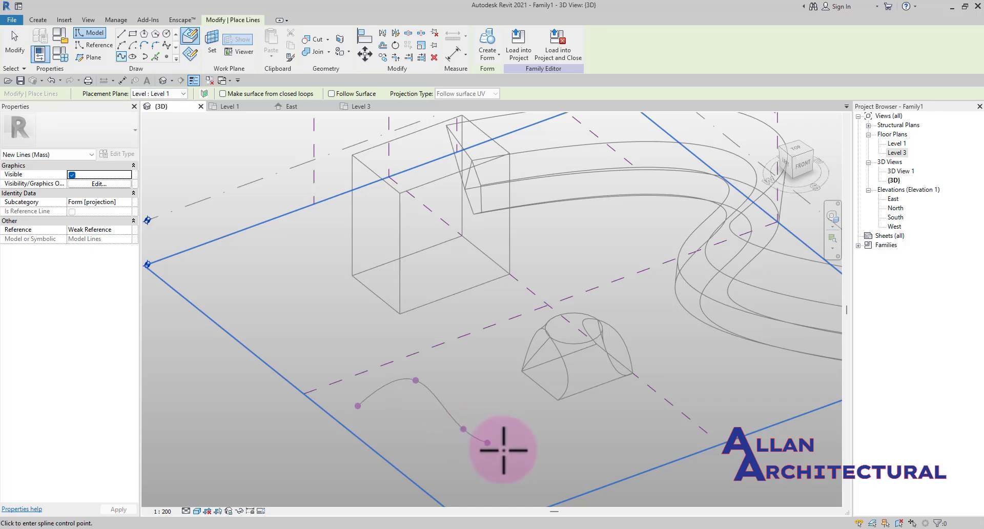
{"action": "left_click", "coordinate": [571, 437]}
{"action": "key", "text": "Escape"}
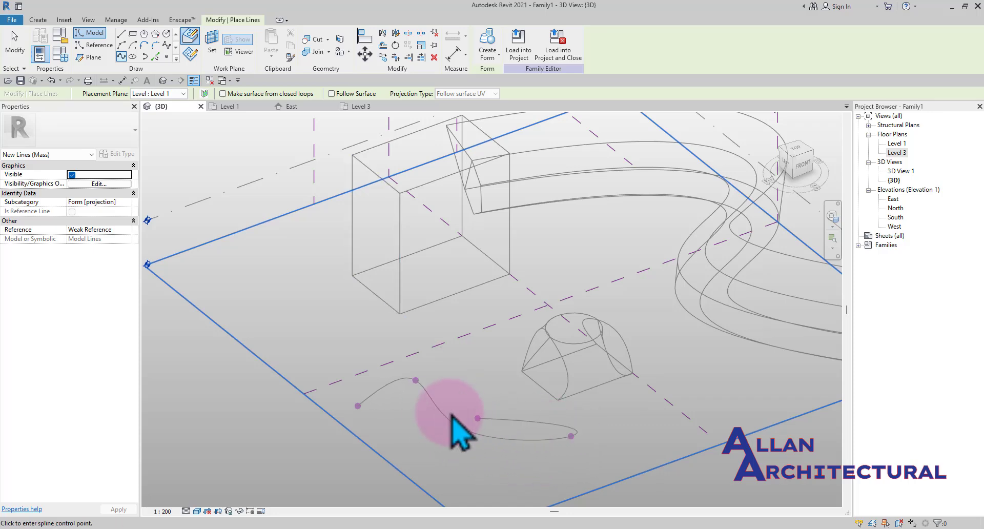
{"action": "key", "text": "Escape"}
Select the new spline and its reference points while orbiting and zooming to examine its shape
{"action": "scroll", "coordinate": [460, 397], "scroll_direction": "down", "scroll_amount": 2}
{"action": "middle_click_drag", "start_coordinate": [488, 415], "coordinate": [429, 312], "text": "shift"}
{"action": "middle_click_drag", "start_coordinate": [461, 345], "coordinate": [407, 285], "text": "shift"}
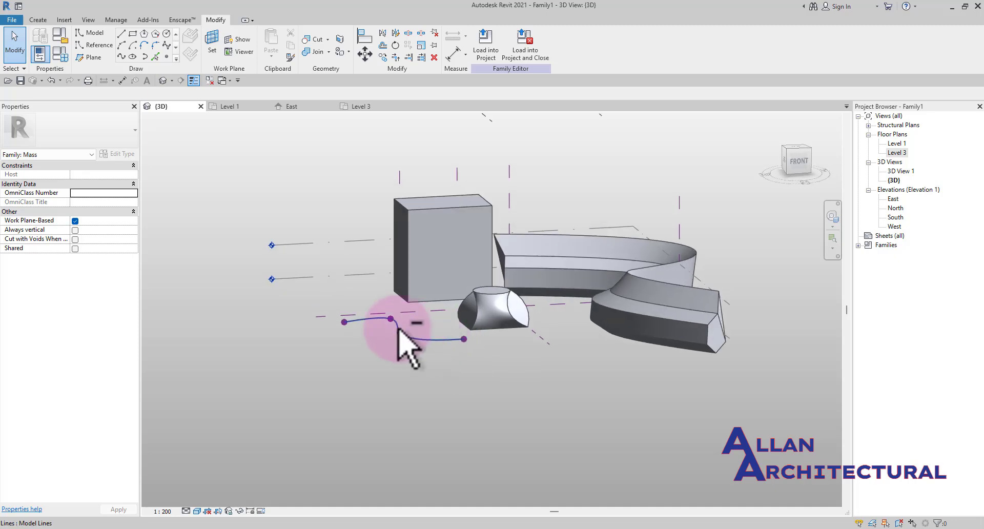
{"action": "scroll", "coordinate": [402, 301], "scroll_direction": "up", "scroll_amount": 4}
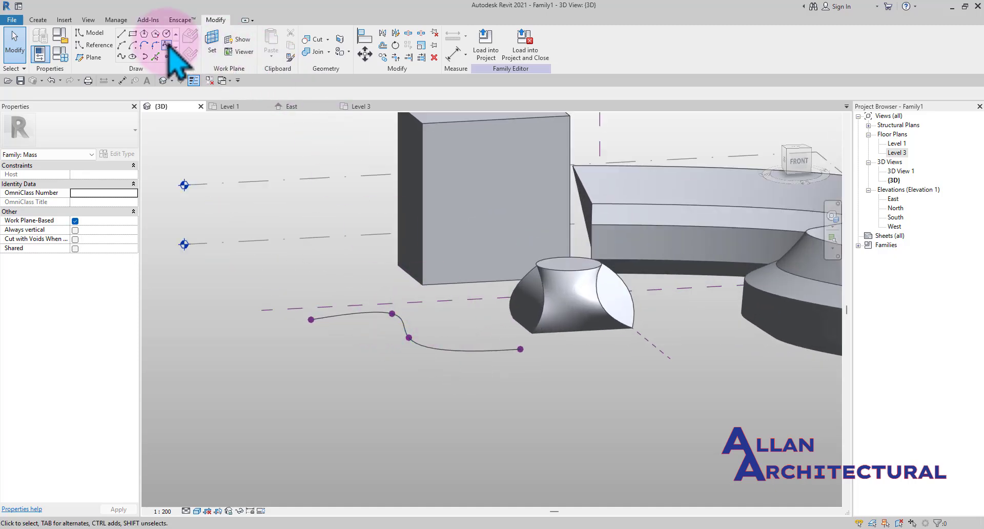
{"action": "scroll", "coordinate": [385, 330], "scroll_direction": "down", "scroll_amount": 1}
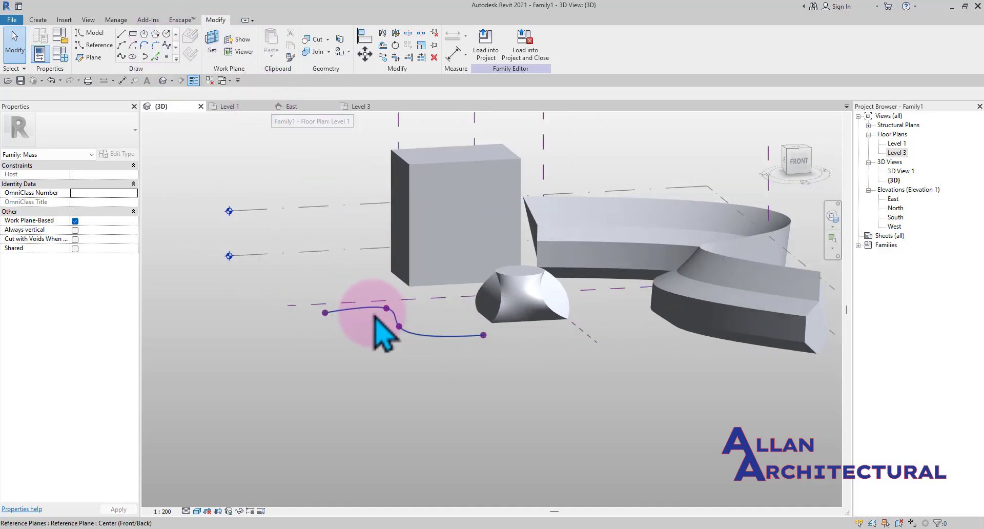
{"action": "scroll", "coordinate": [319, 326], "scroll_direction": "up", "scroll_amount": 1}
{"action": "left_click", "coordinate": [309, 313]}
{"action": "scroll", "coordinate": [308, 313], "scroll_direction": "up", "scroll_amount": 2}
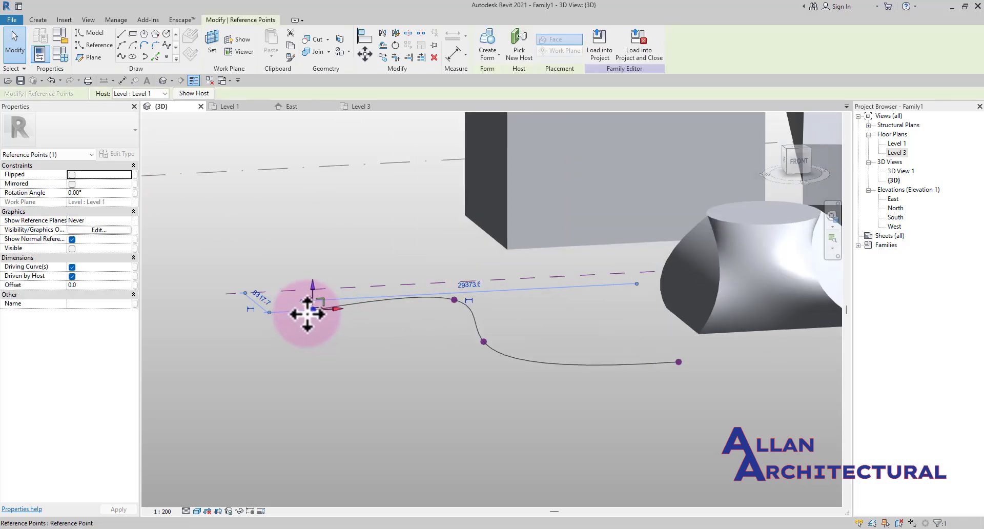
{"action": "scroll", "coordinate": [323, 308], "scroll_direction": "up", "scroll_amount": 2}
{"action": "left_click_drag", "start_coordinate": [312, 245], "coordinate": [312, 245]}
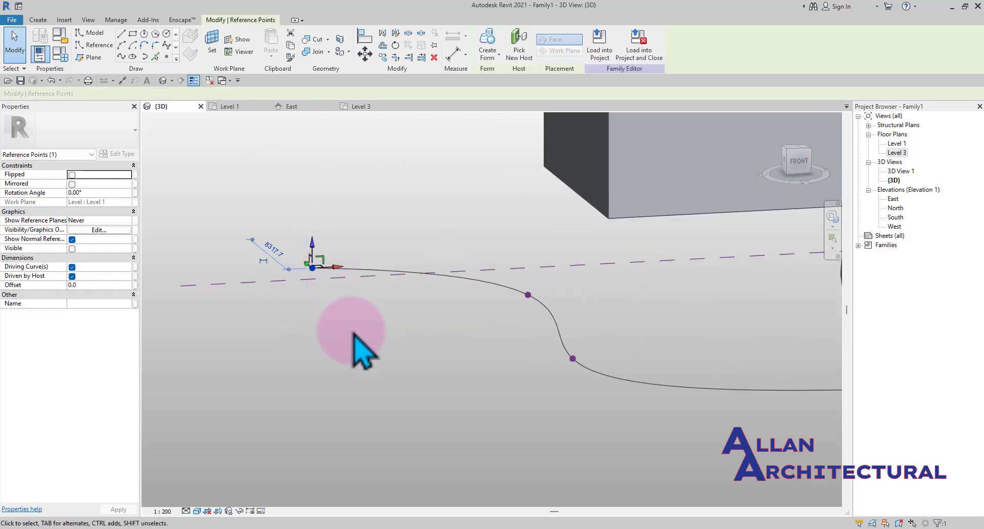
{"action": "scroll", "coordinate": [329, 330], "scroll_direction": "down", "scroll_amount": 2}
{"action": "middle_click_drag", "start_coordinate": [329, 329], "coordinate": [400, 354], "text": "shift"}
{"action": "left_click", "coordinate": [334, 296]}
{"action": "scroll", "coordinate": [334, 296], "scroll_direction": "up", "scroll_amount": 2}
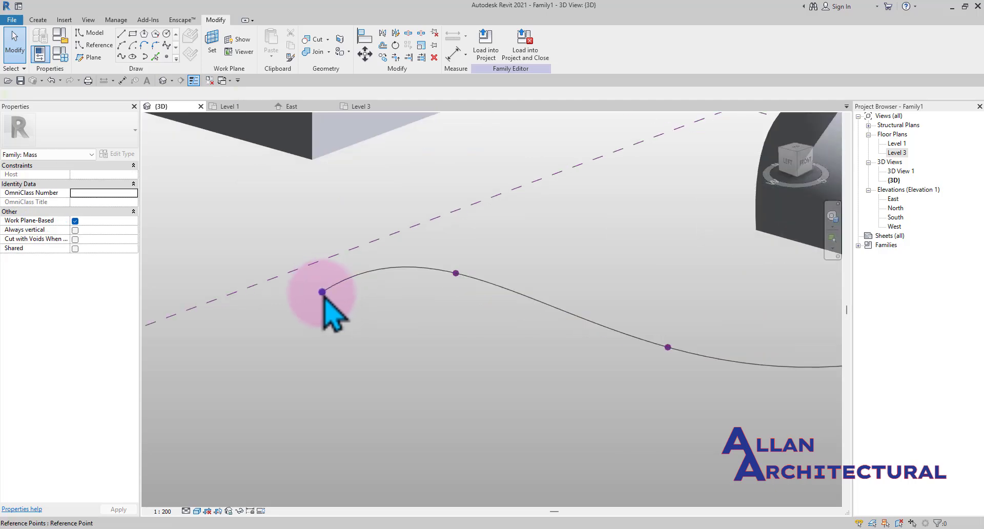
{"action": "left_click", "coordinate": [322, 294]}
{"action": "left_click_drag", "start_coordinate": [338, 293], "coordinate": [293, 326]}
{"action": "left_click", "coordinate": [395, 354]}
{"action": "scroll", "coordinate": [385, 281], "scroll_direction": "down", "scroll_amount": 2}
{"action": "middle_click_drag", "start_coordinate": [376, 283], "coordinate": [279, 256], "text": "shift"}
{"action": "middle_click_drag", "start_coordinate": [311, 286], "coordinate": [451, 329], "text": "shift"}
{"action": "scroll", "coordinate": [476, 313], "scroll_direction": "up", "scroll_amount": 1}
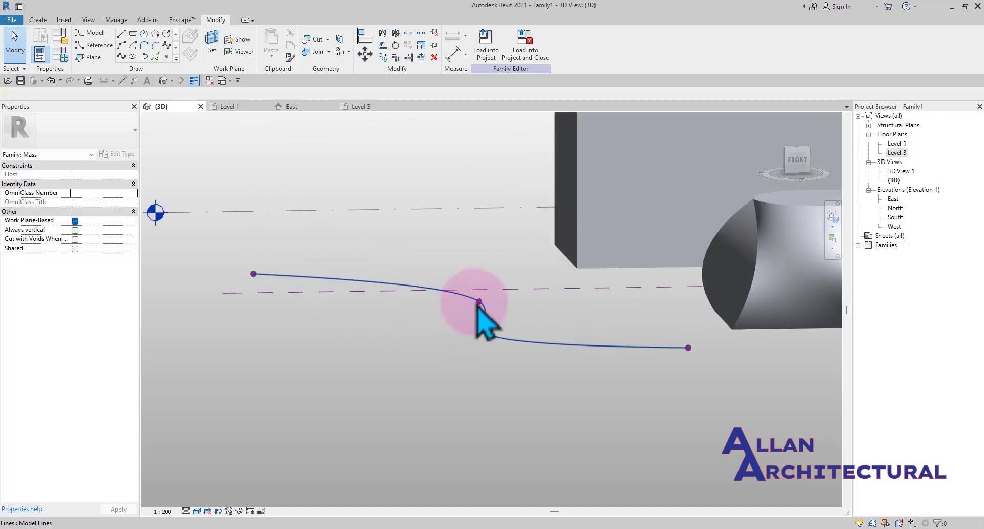
{"action": "left_click", "coordinate": [479, 302]}
{"action": "scroll", "coordinate": [479, 302], "scroll_direction": "up", "scroll_amount": 1}
{"action": "scroll", "coordinate": [485, 302], "scroll_direction": "down", "scroll_amount": 2}
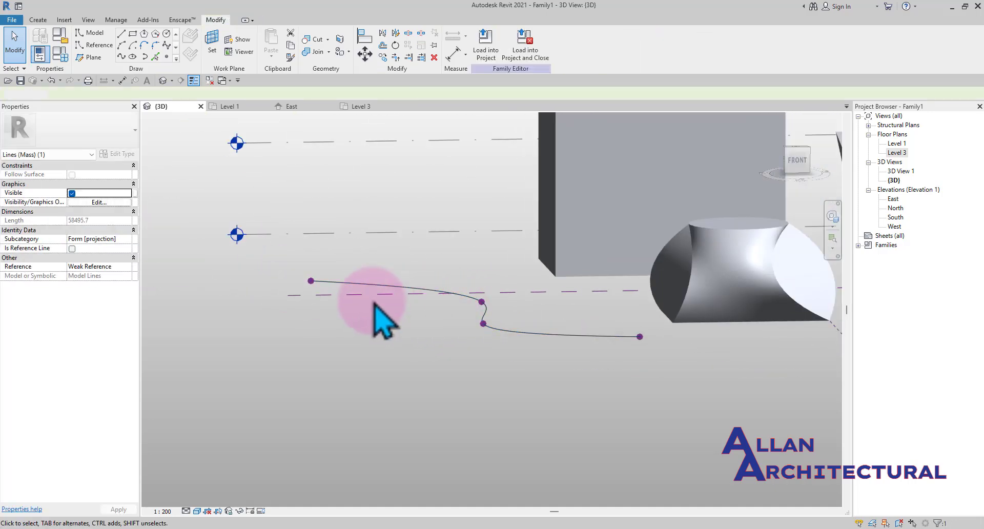
{"action": "left_click", "coordinate": [328, 313]}
{"action": "middle_click_drag", "start_coordinate": [428, 345], "coordinate": [380, 205], "text": "shift"}
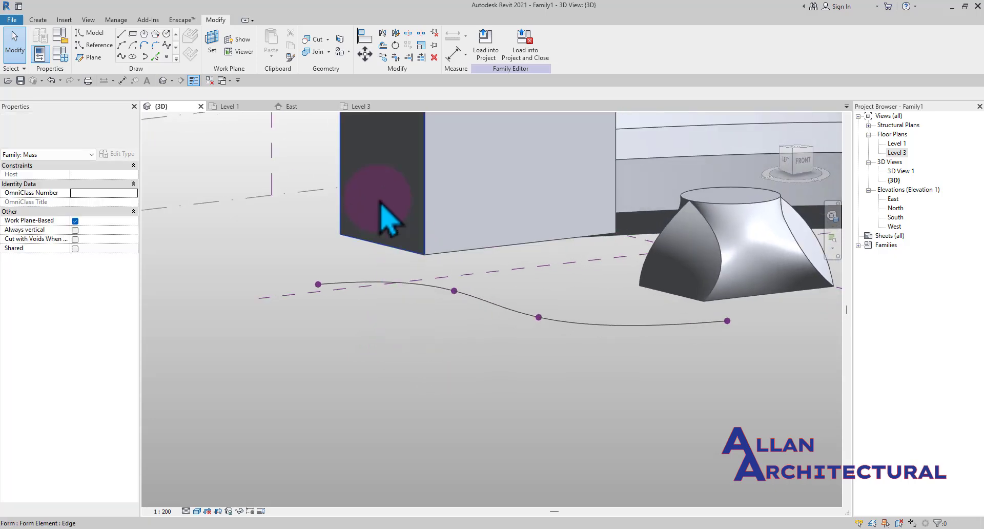
Place a reference point at the start of the new spline and confirm the warning
{"action": "scroll", "coordinate": [315, 273], "scroll_direction": "up", "scroll_amount": 2}
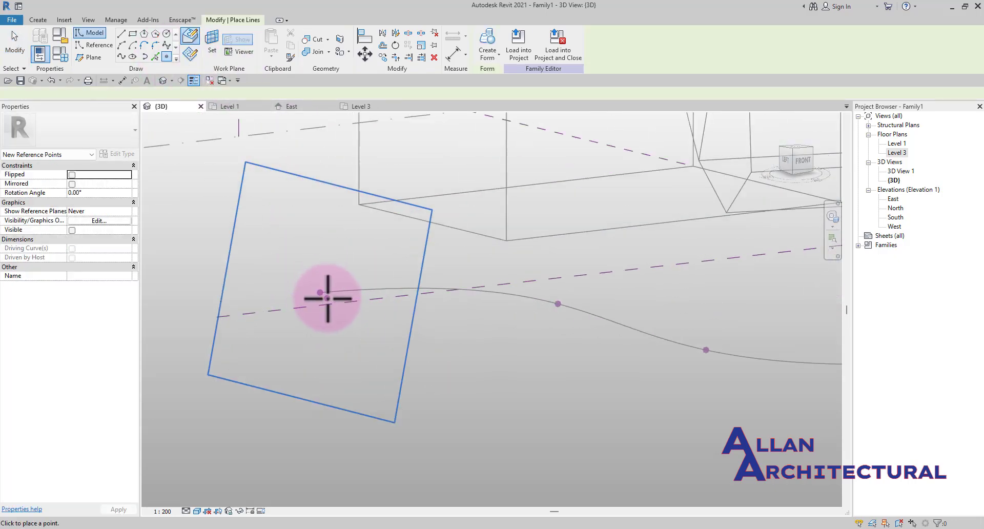
{"action": "left_click", "coordinate": [543, 314]}
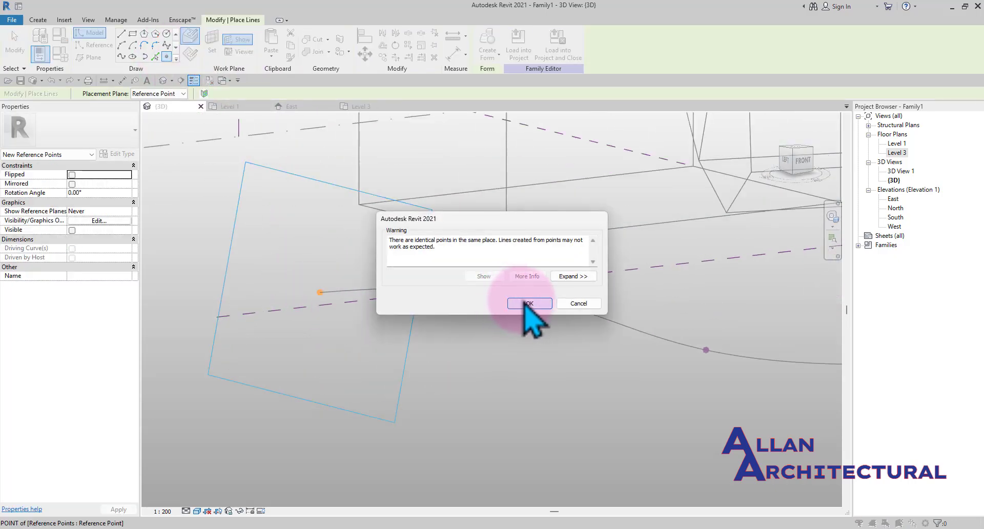
{"action": "left_click", "coordinate": [528, 303]}
{"action": "scroll", "coordinate": [359, 289], "scroll_direction": "down", "scroll_amount": 2}
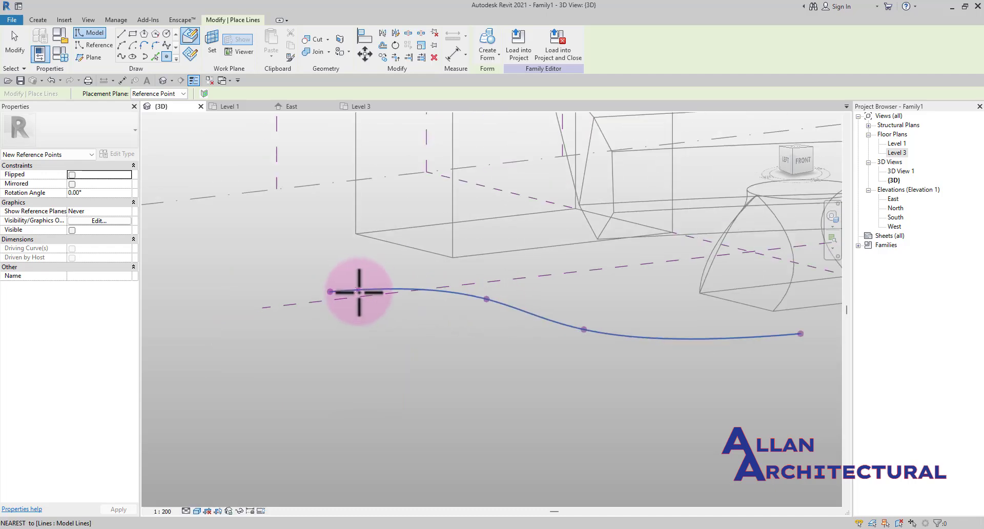
Select the reference point at the new spline's start and draw a circle profile on its plane, centred there
{"action": "scroll", "coordinate": [358, 292], "scroll_direction": "up", "scroll_amount": 1}
{"action": "key", "text": "Escape"}
{"action": "key", "text": "Escape"}
{"action": "scroll", "coordinate": [359, 294], "scroll_direction": "down", "scroll_amount": 2}
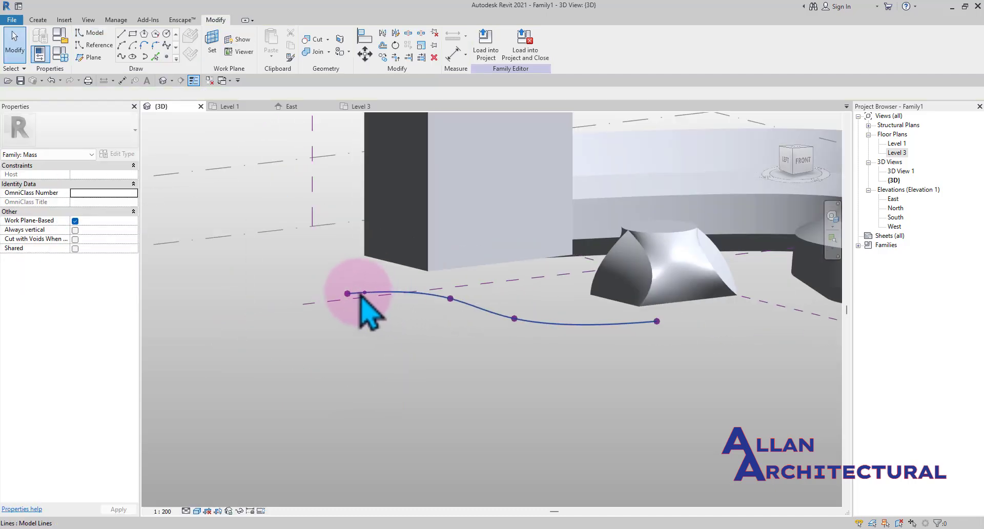
{"action": "scroll", "coordinate": [342, 294], "scroll_direction": "up", "scroll_amount": 2}
{"action": "left_click", "coordinate": [340, 295]}
{"action": "scroll", "coordinate": [377, 302], "scroll_direction": "down", "scroll_amount": 2}
{"action": "key", "text": "Escape"}
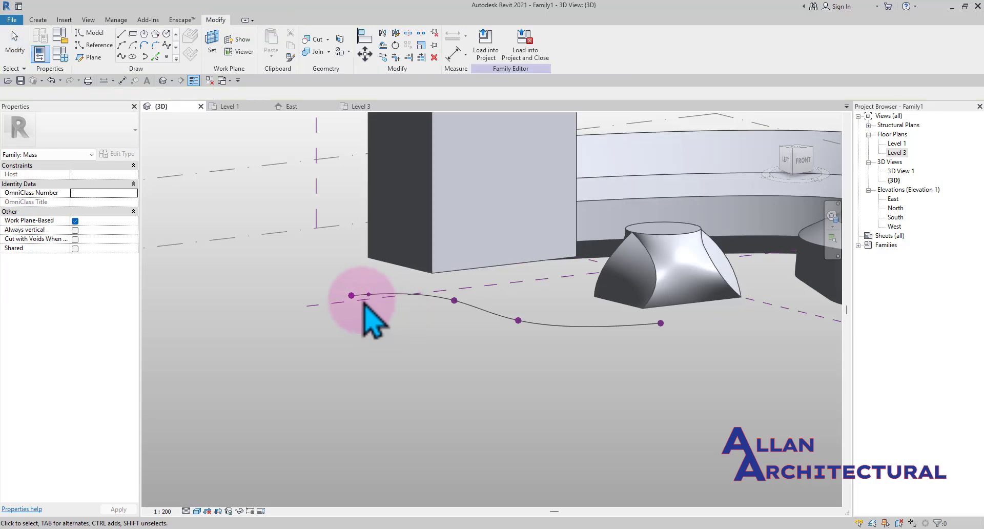
{"action": "scroll", "coordinate": [359, 300], "scroll_direction": "up", "scroll_amount": 2}
{"action": "left_click", "coordinate": [349, 295]}
{"action": "scroll", "coordinate": [359, 302], "scroll_direction": "down", "scroll_amount": 3}
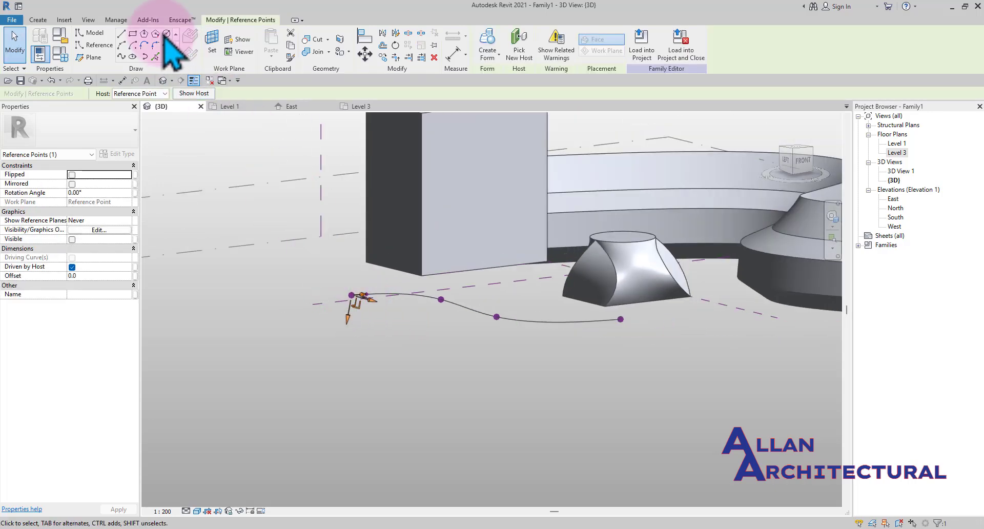
{"action": "left_click", "coordinate": [167, 34]}
{"action": "scroll", "coordinate": [355, 295], "scroll_direction": "up", "scroll_amount": 2}
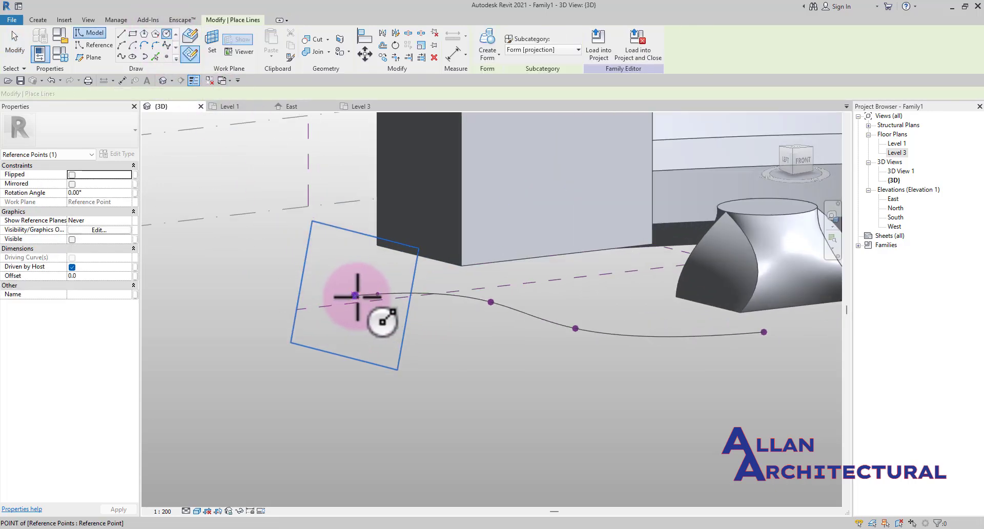
{"action": "scroll", "coordinate": [354, 296], "scroll_direction": "up", "scroll_amount": 2}
{"action": "left_click", "coordinate": [352, 291]}
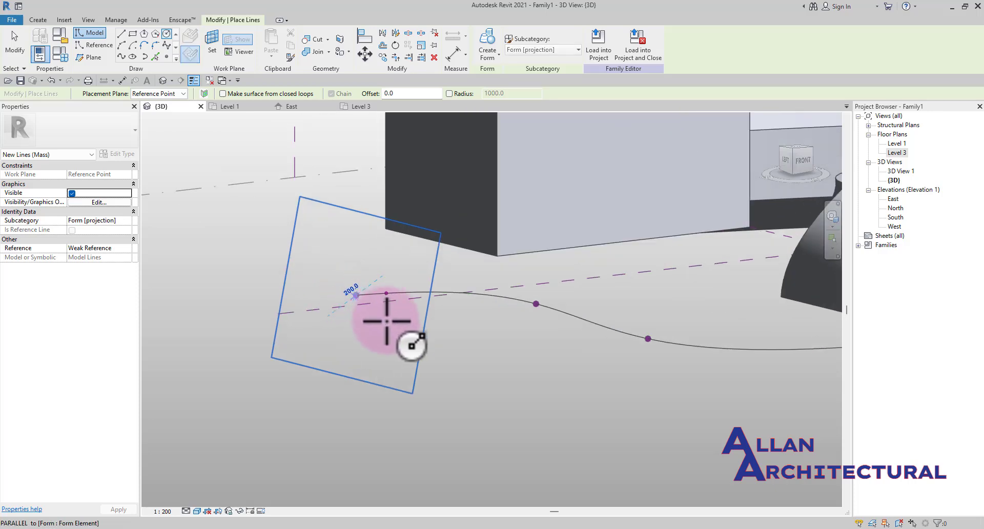
{"action": "left_click", "coordinate": [410, 340]}
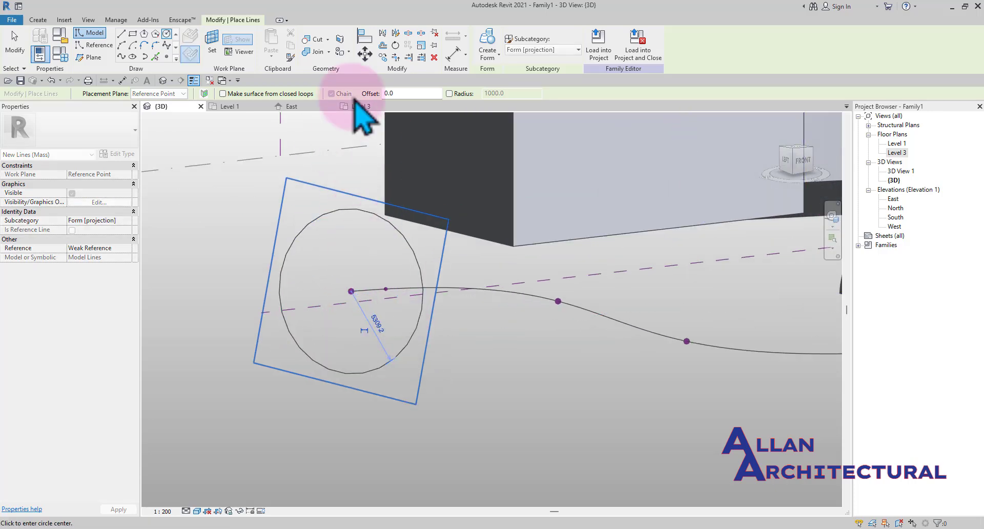
{"action": "key", "text": "Escape"}
{"action": "key", "text": "Escape"}
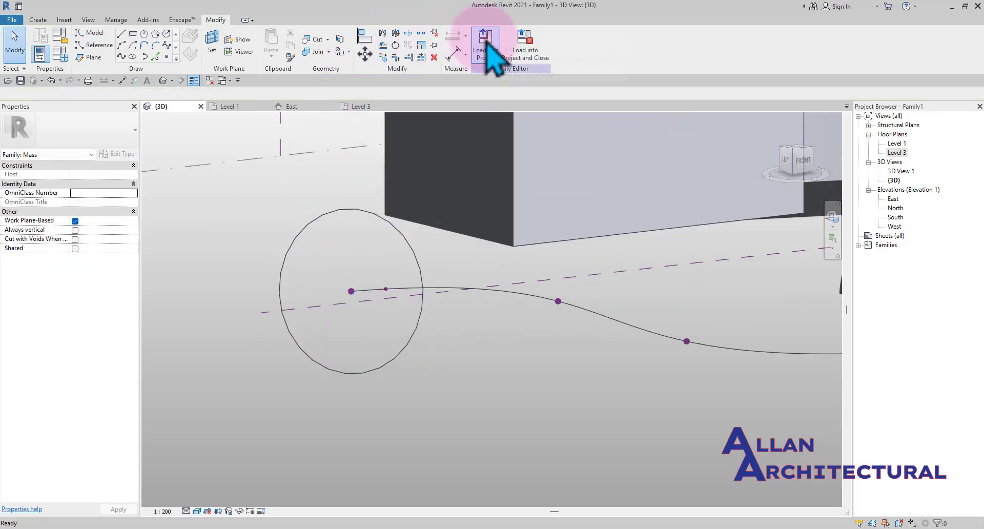
Try twice to create a form from the circle profile and the new spline path
{"action": "left_click", "coordinate": [398, 231]}
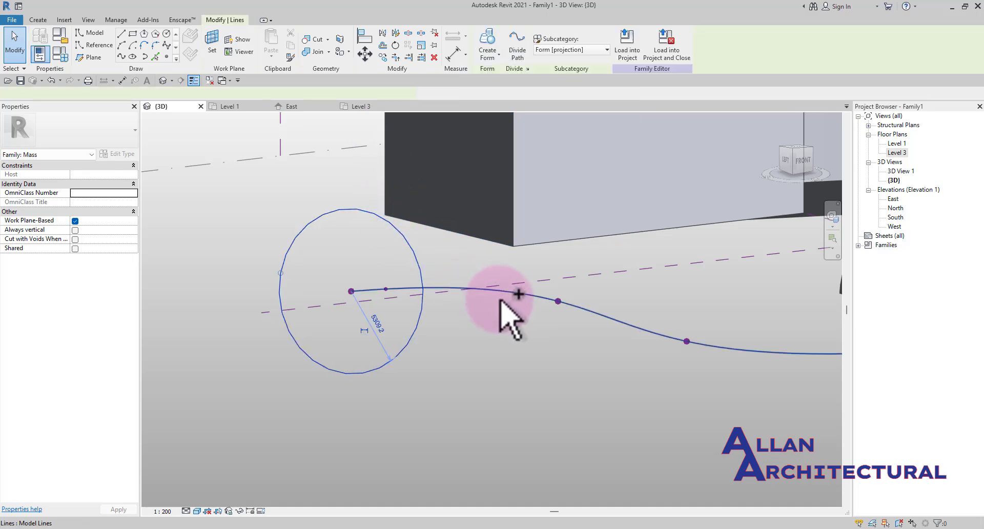
{"action": "left_click", "coordinate": [512, 295], "text": "ctrl"}
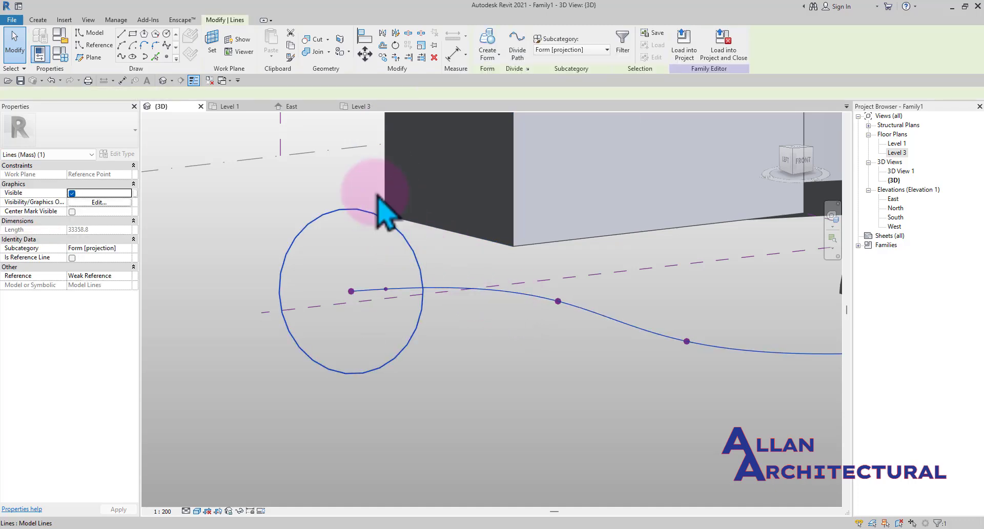
{"action": "left_click", "coordinate": [493, 44]}
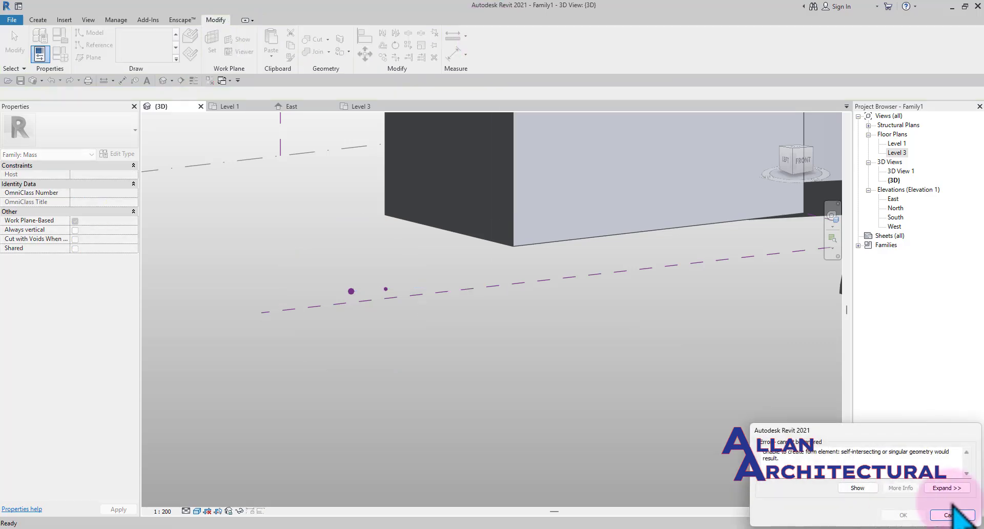
{"action": "left_click", "coordinate": [951, 517]}
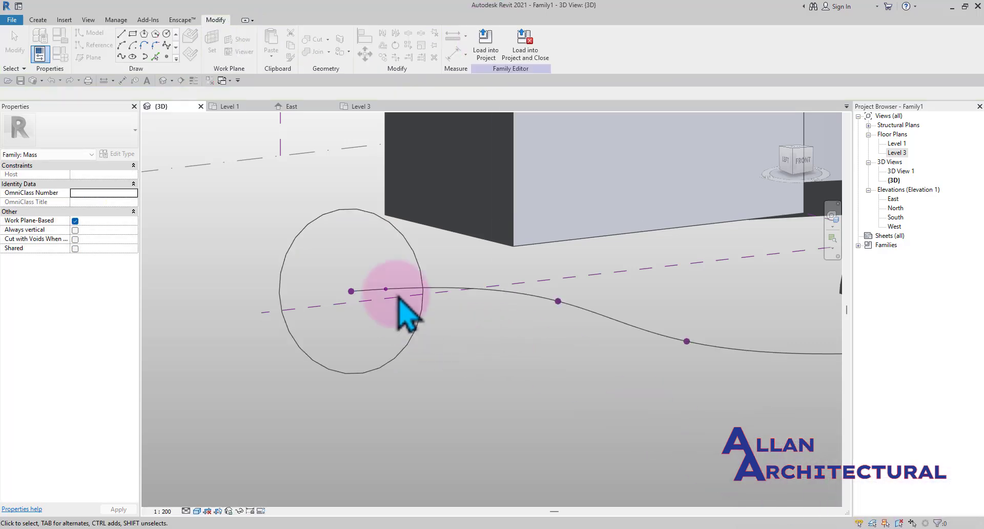
{"action": "scroll", "coordinate": [396, 297], "scroll_direction": "up", "scroll_amount": 3}
{"action": "left_click", "coordinate": [397, 300]}
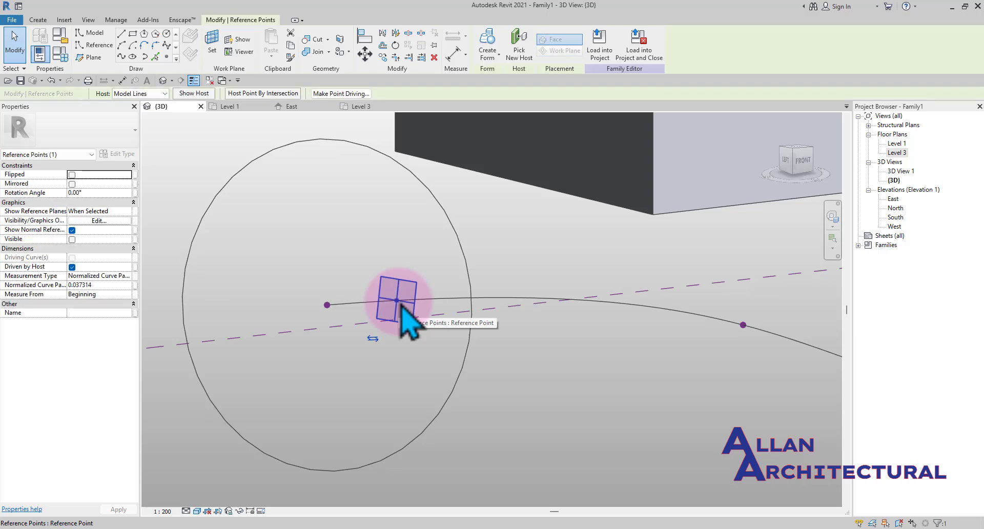
{"action": "key", "text": "Escape"}
{"action": "scroll", "coordinate": [400, 307], "scroll_direction": "down", "scroll_amount": 3}
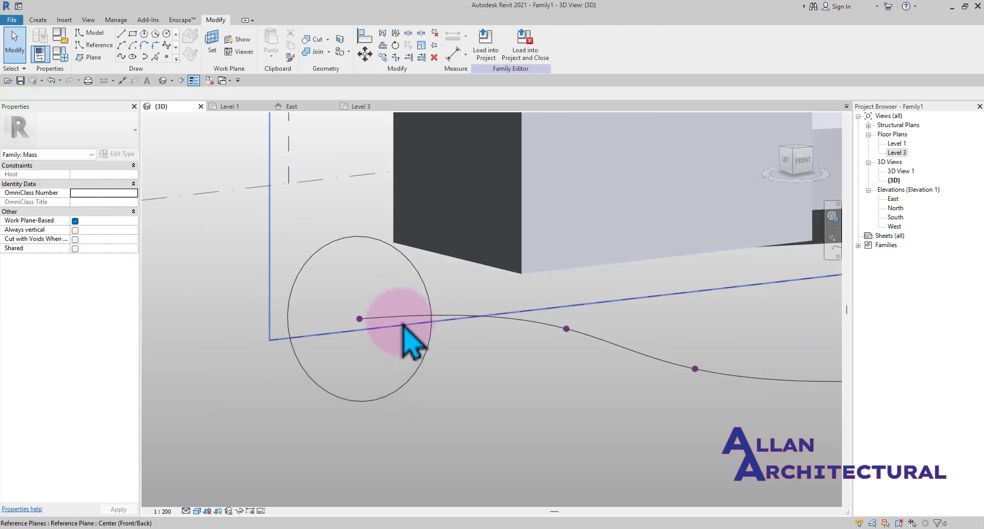
{"action": "left_click", "coordinate": [430, 294]}
{"action": "left_click", "coordinate": [511, 318], "text": "ctrl"}
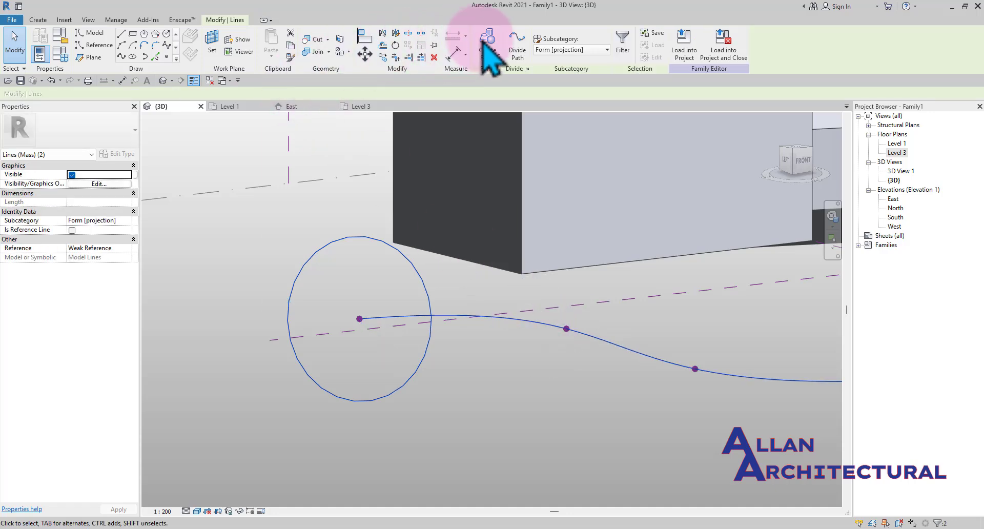
{"action": "left_click", "coordinate": [487, 46]}
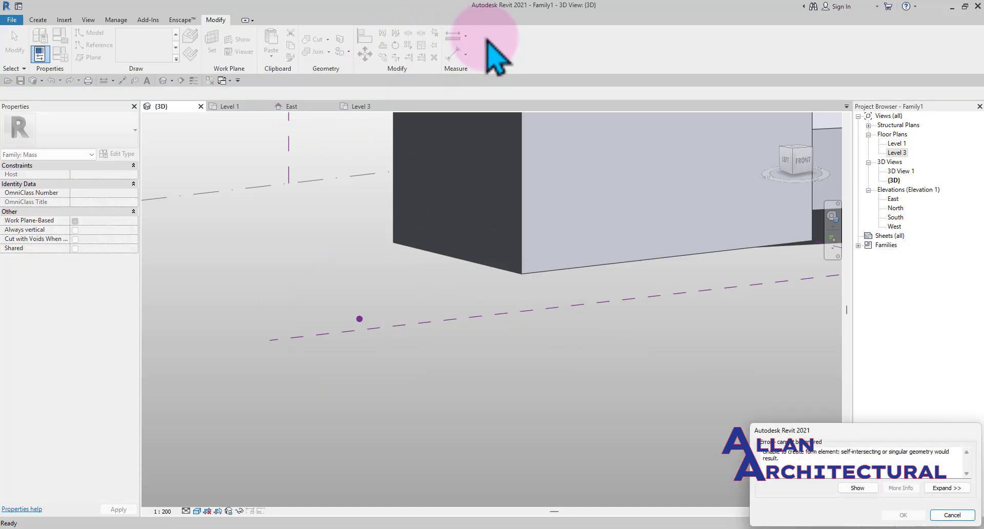
{"action": "left_click", "coordinate": [943, 517]}
Shrink the circle profile to a 1300 mm radius and sweep it along the spline with Create Form
{"action": "mouse_move", "coordinate": [479, 336]}
{"action": "middle_mouse_down", "text": "shift"}
{"action": "mouse_move", "coordinate": [538, 438]}
{"action": "mouse_move", "coordinate": [424, 424]}
{"action": "mouse_move", "coordinate": [538, 432]}
{"action": "mouse_move", "coordinate": [474, 319]}
{"action": "middle_mouse_up", "text": "shift"}
{"action": "scroll", "coordinate": [453, 315], "scroll_direction": "up", "scroll_amount": 2}
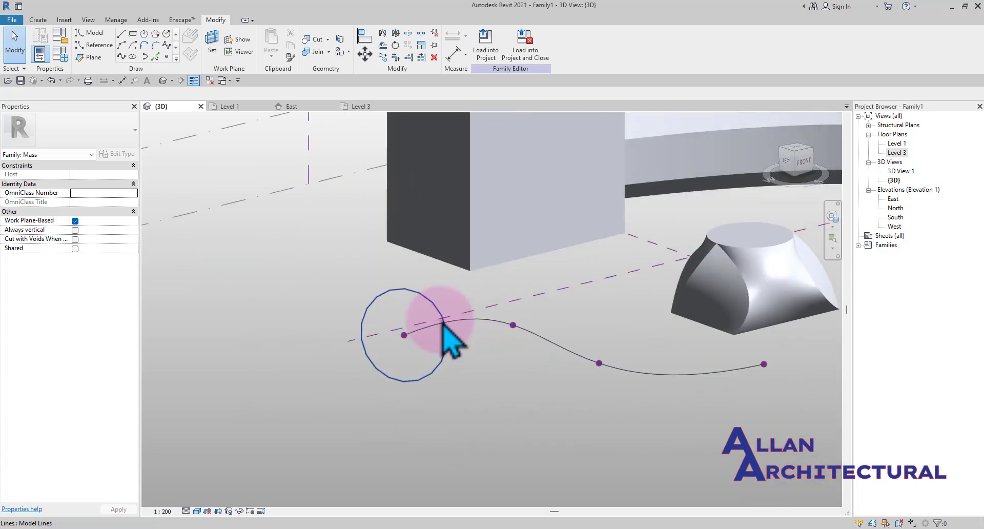
{"action": "scroll", "coordinate": [442, 318], "scroll_direction": "up", "scroll_amount": 2}
{"action": "left_click", "coordinate": [365, 331]}
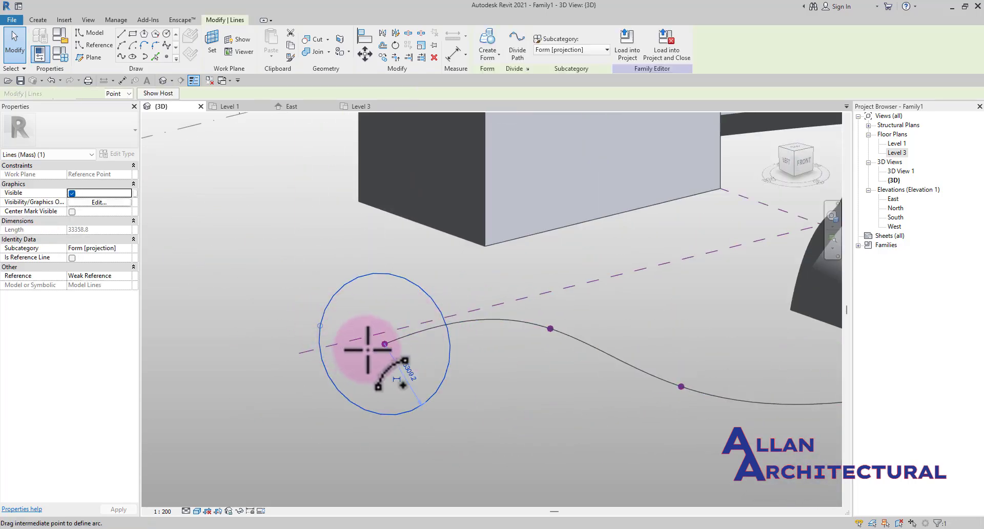
{"action": "left_click_drag", "start_coordinate": [367, 349], "coordinate": [369, 349]}
{"action": "scroll", "coordinate": [373, 348], "scroll_direction": "up", "scroll_amount": 5}
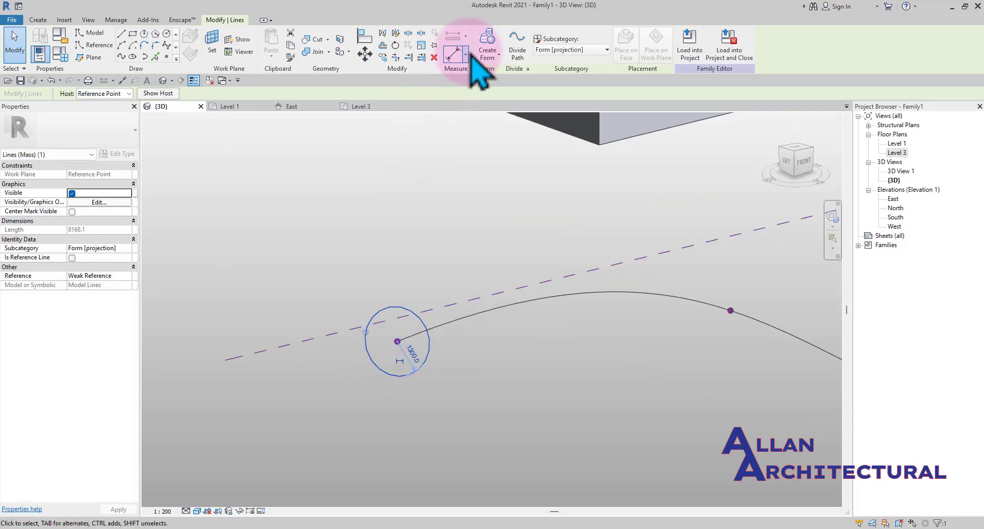
{"action": "left_click", "coordinate": [472, 318], "text": "ctrl"}
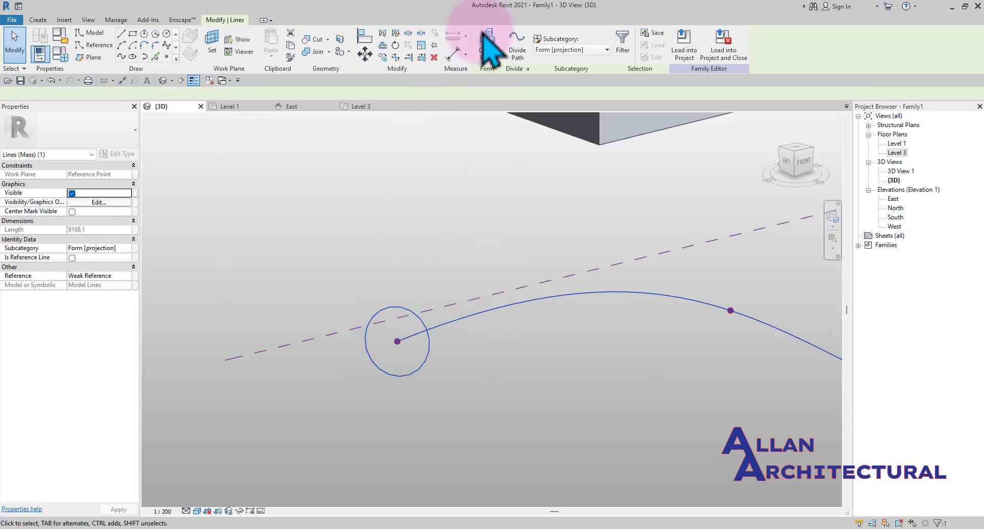
{"action": "left_click", "coordinate": [487, 38]}
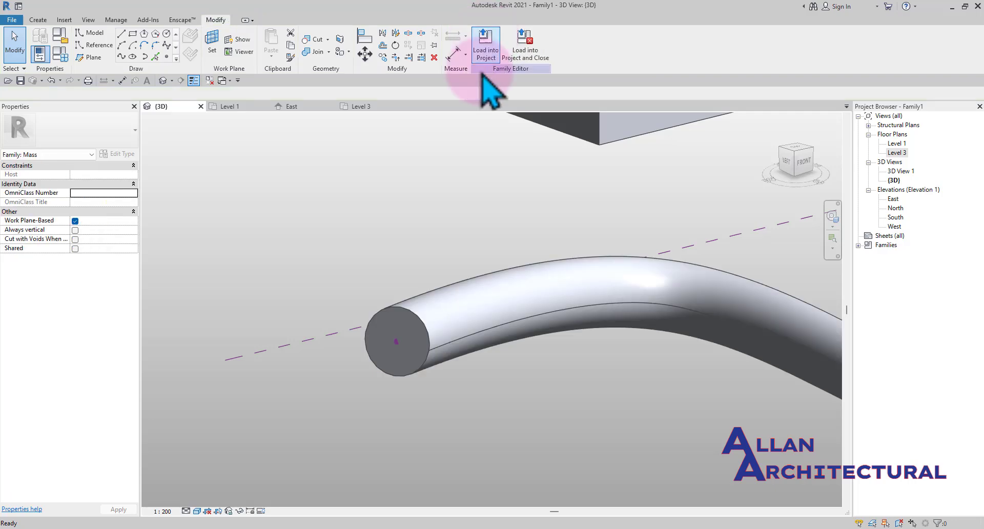
Orbit and zoom around the new tube form to examine it from several sides
{"action": "scroll", "coordinate": [398, 229], "scroll_direction": "down", "scroll_amount": 6}
{"action": "middle_click_drag", "start_coordinate": [450, 336], "coordinate": [634, 272], "text": "shift"}
{"action": "scroll", "coordinate": [421, 309], "scroll_direction": "up", "scroll_amount": 5}
{"action": "scroll", "coordinate": [422, 309], "scroll_direction": "up", "scroll_amount": 3}
{"action": "scroll", "coordinate": [421, 309], "scroll_direction": "down", "scroll_amount": 4}
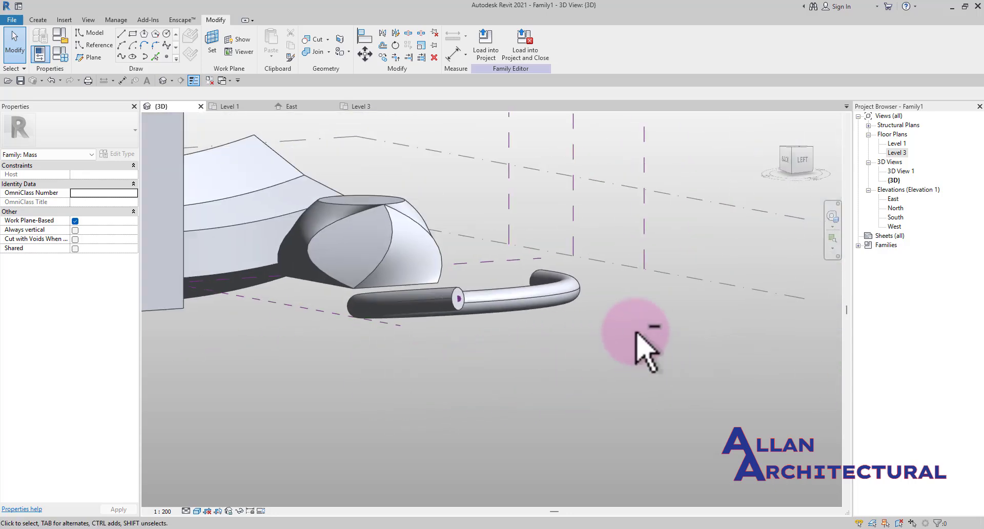
{"action": "middle_click_drag", "start_coordinate": [595, 231], "coordinate": [494, 296], "text": "shift"}
{"action": "scroll", "coordinate": [604, 307], "scroll_direction": "up", "scroll_amount": 4}
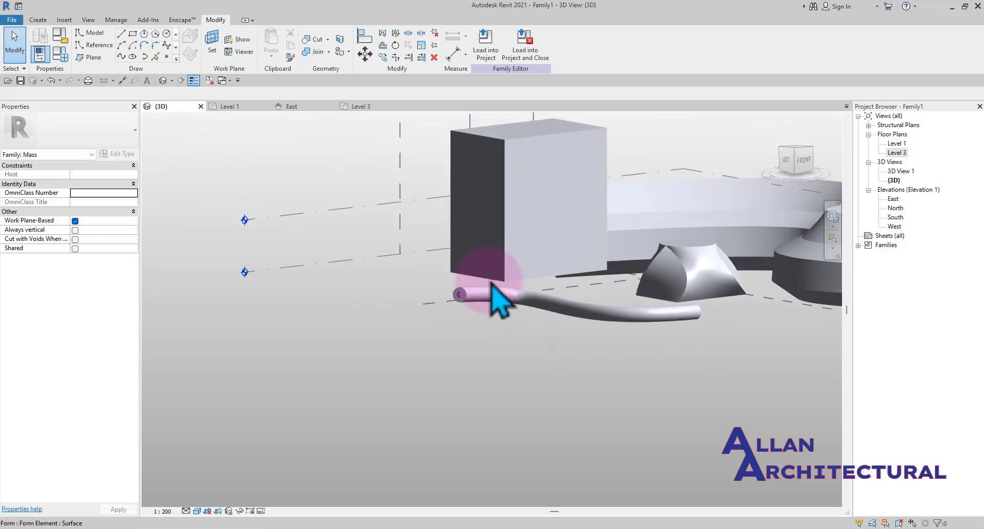
{"action": "scroll", "coordinate": [494, 297], "scroll_direction": "up", "scroll_amount": 2}
{"action": "scroll", "coordinate": [498, 302], "scroll_direction": "down", "scroll_amount": 3}
{"action": "middle_click_drag", "start_coordinate": [611, 339], "coordinate": [553, 340], "text": "shift"}
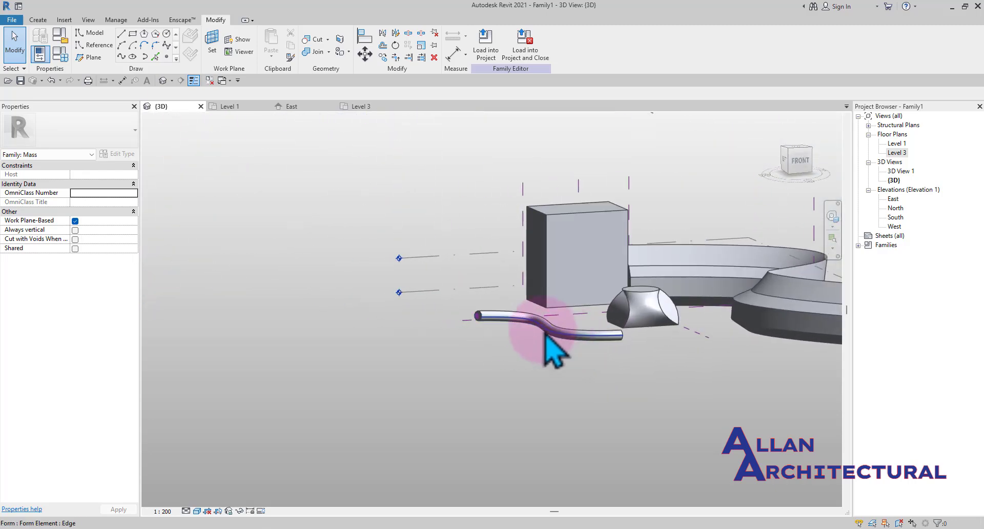
{"action": "scroll", "coordinate": [472, 325], "scroll_direction": "up", "scroll_amount": 3}
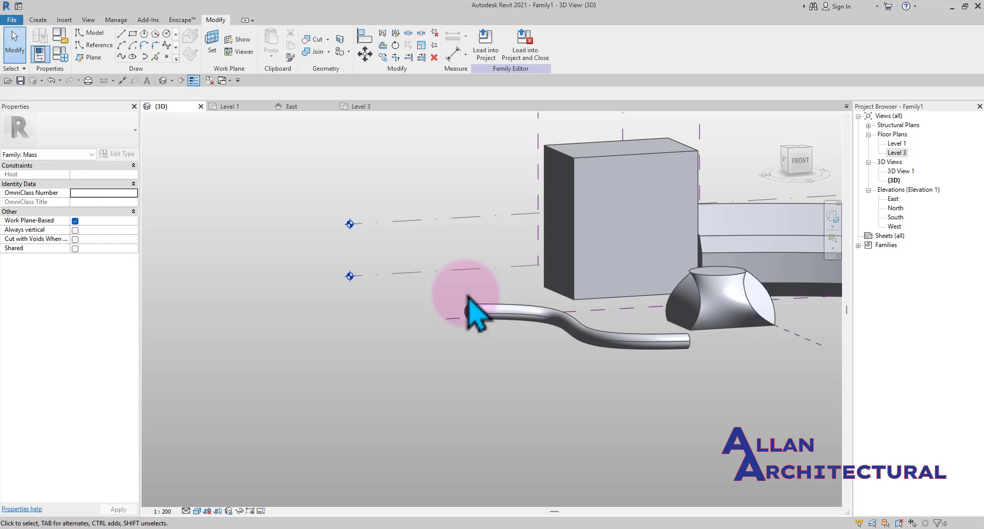
Orbit the whole model to review all the swept masses together
{"action": "scroll", "coordinate": [468, 295], "scroll_direction": "down", "scroll_amount": 4}
{"action": "middle_click_drag", "start_coordinate": [672, 322], "coordinate": [361, 358], "text": "shift"}
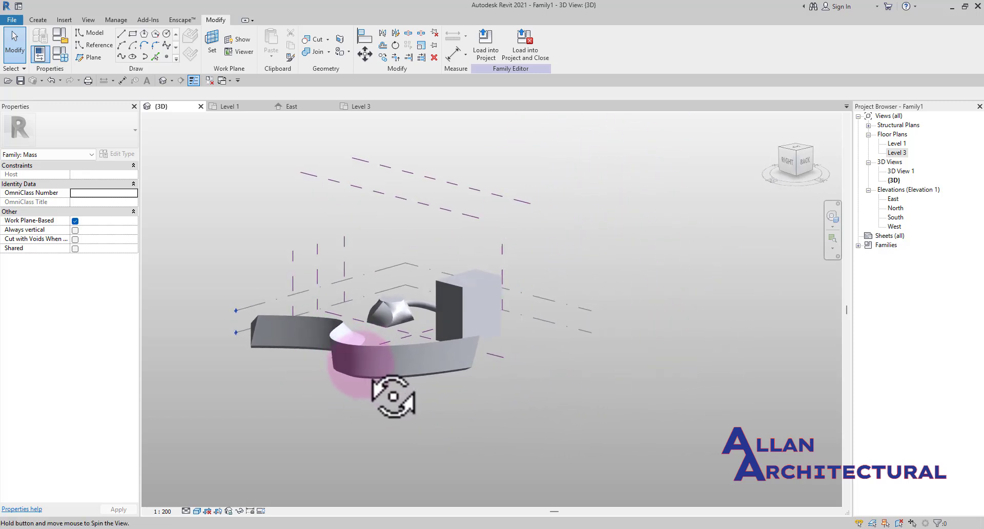
{"action": "middle_click_drag", "start_coordinate": [393, 396], "coordinate": [565, 382], "text": "shift"}
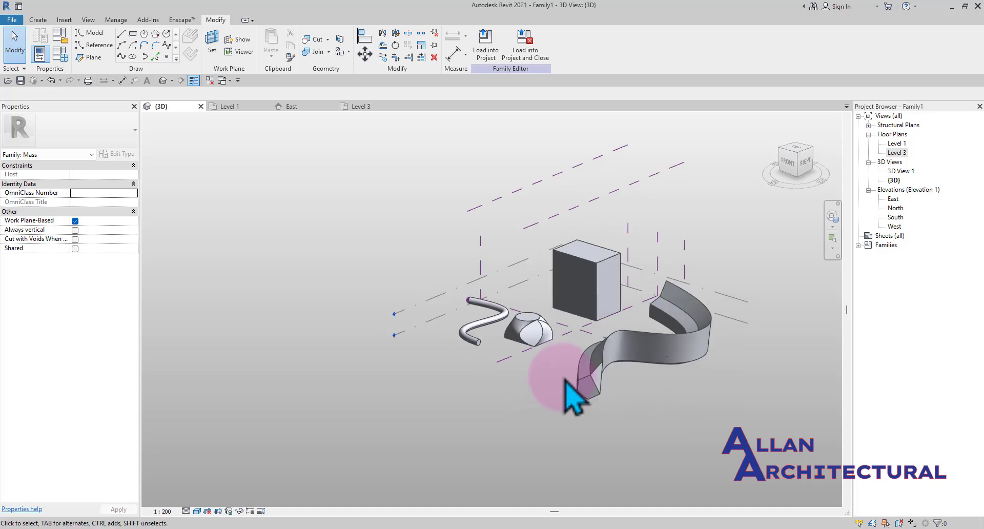
{"action": "scroll", "coordinate": [624, 347], "scroll_direction": "up", "scroll_amount": 3}
{"action": "scroll", "coordinate": [326, 334], "scroll_direction": "down", "scroll_amount": 4}
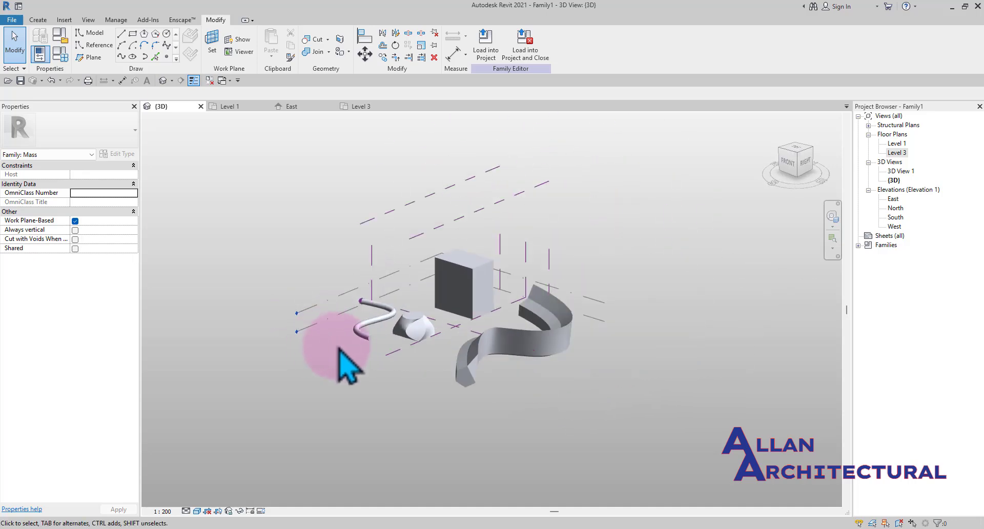
{"action": "middle_click_drag", "start_coordinate": [340, 350], "coordinate": [427, 285], "text": "shift"}
{"action": "scroll", "coordinate": [389, 265], "scroll_direction": "up", "scroll_amount": 2}
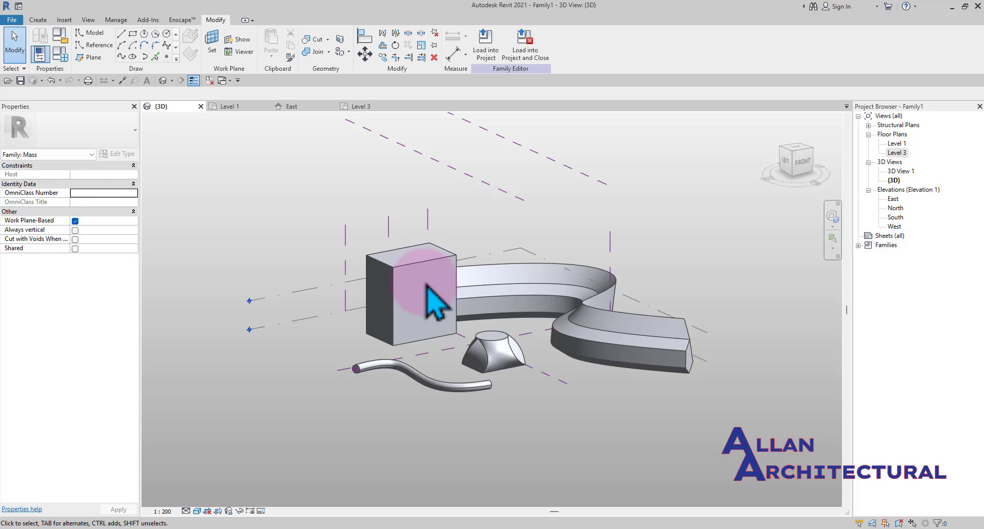
{"action": "scroll", "coordinate": [435, 302], "scroll_direction": "up", "scroll_amount": 2}
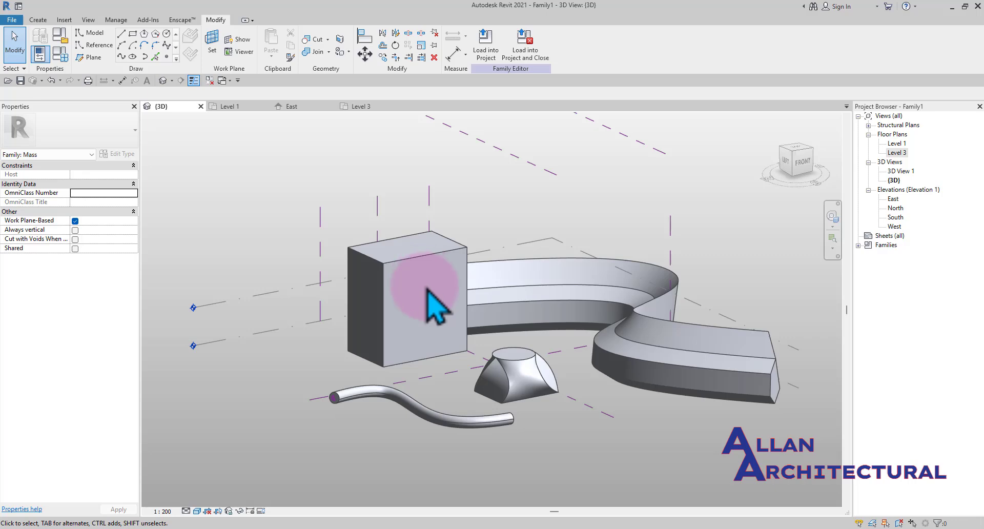
{"action": "scroll", "coordinate": [434, 302], "scroll_direction": "down", "scroll_amount": 3}
{"action": "middle_click_drag", "start_coordinate": [487, 359], "coordinate": [439, 383], "text": "shift"}
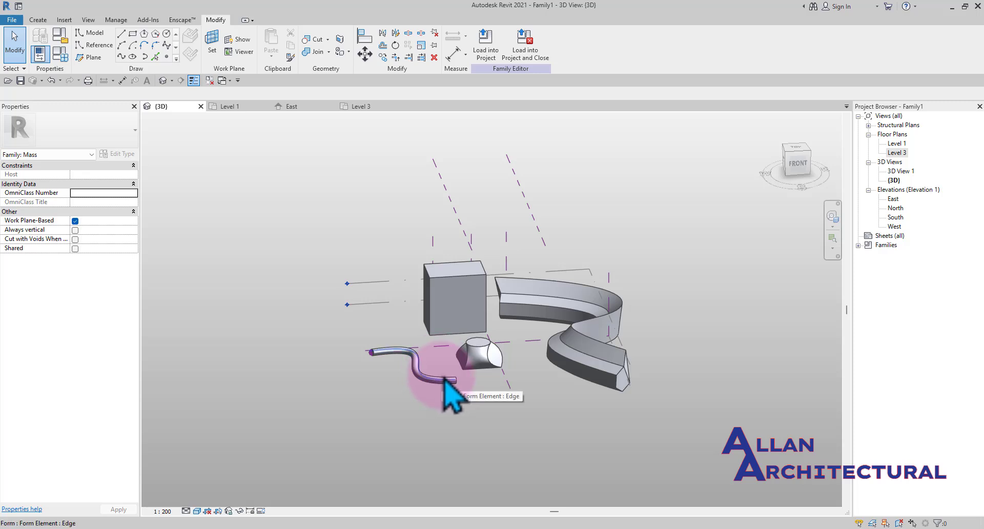
{"action": "middle_click_drag", "start_coordinate": [443, 378], "coordinate": [525, 396], "text": "shift"}
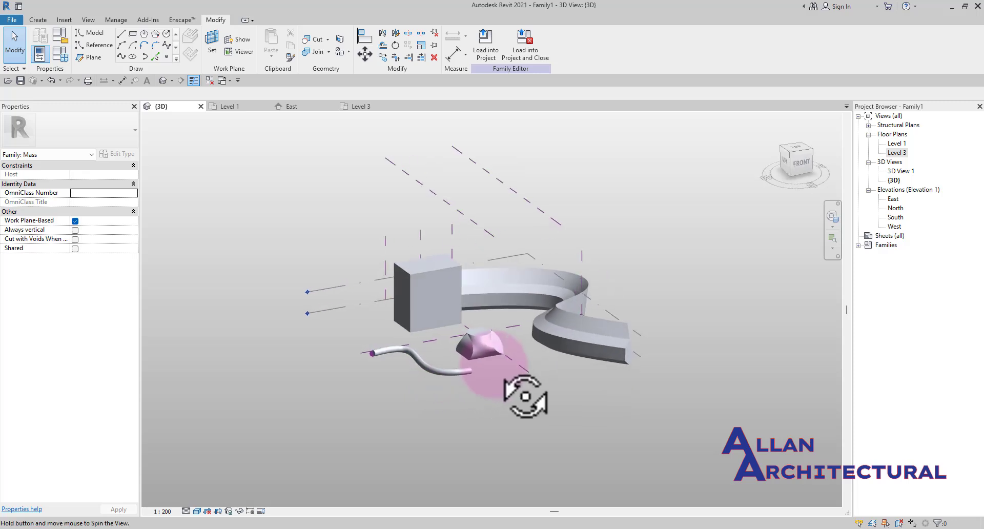